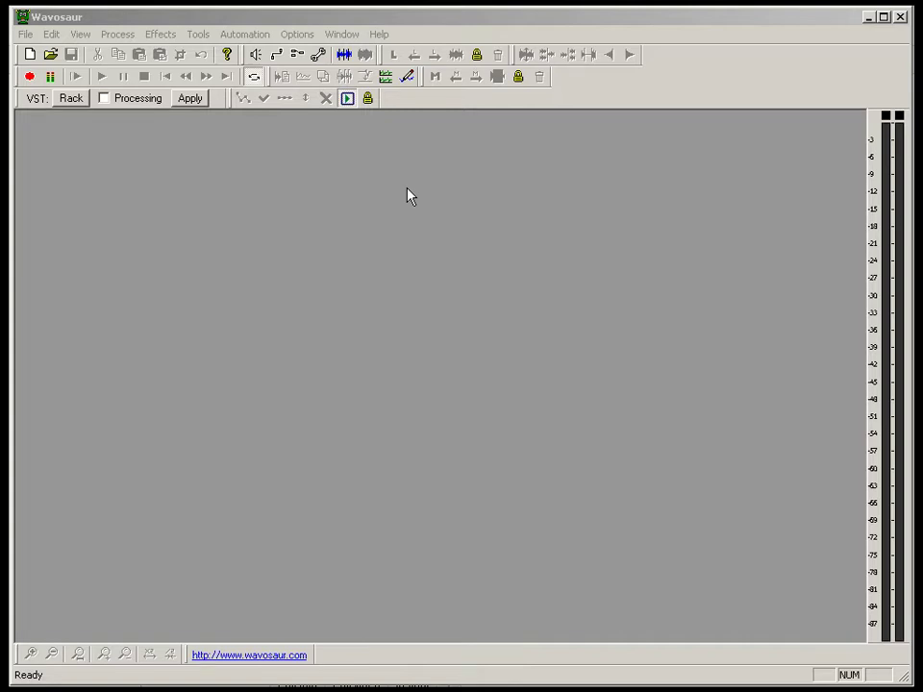
Step: Record a new audio clip of about 41 seconds and maximize its waveform window
{"action": "left_click", "coordinate": [493, 200]}
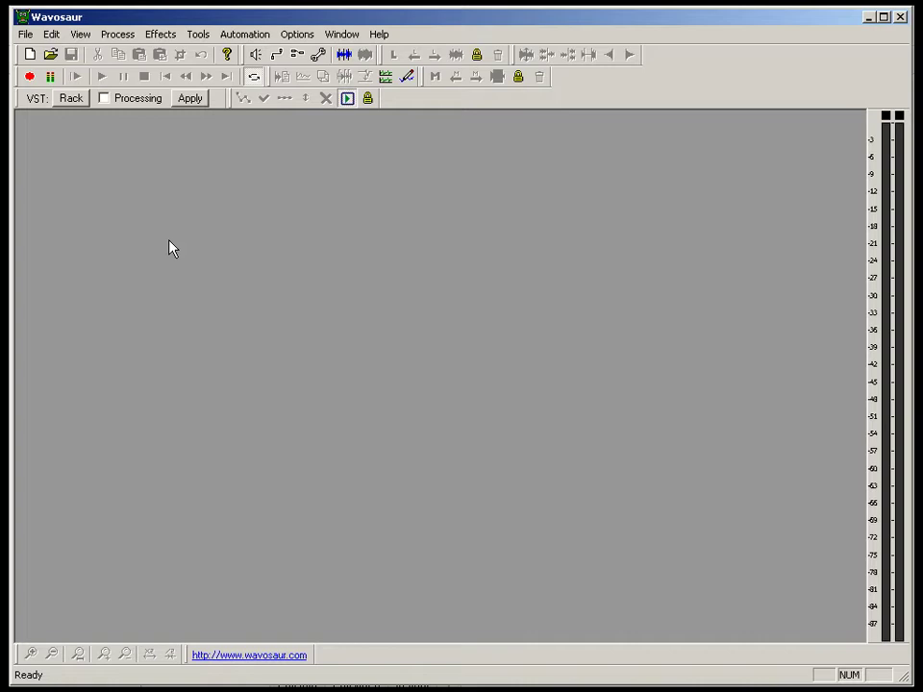
{"action": "left_click", "coordinate": [34, 81]}
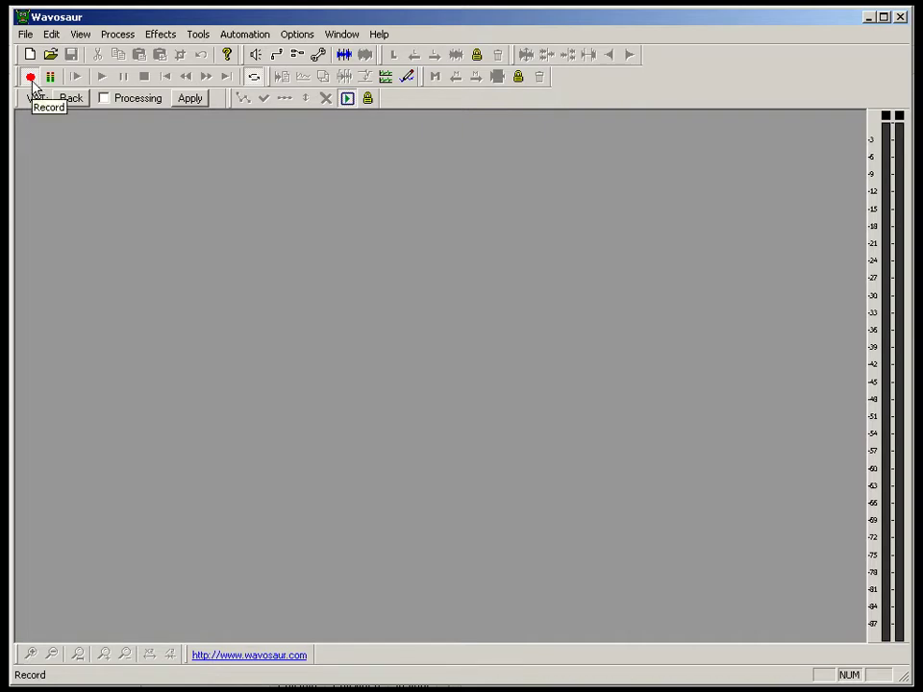
{"action": "left_click", "coordinate": [31, 77]}
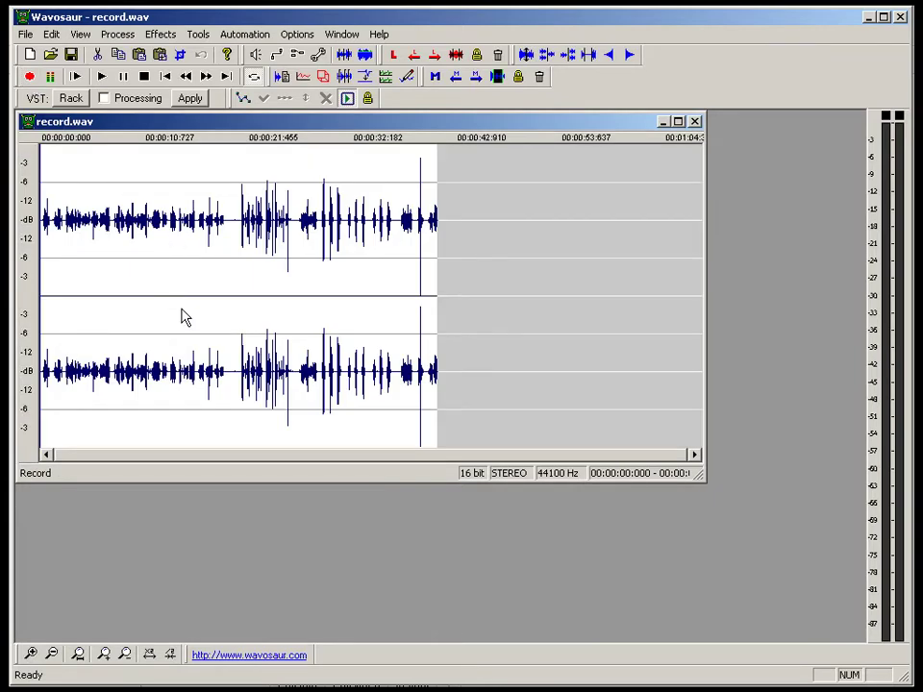
{"action": "left_click", "coordinate": [679, 123]}
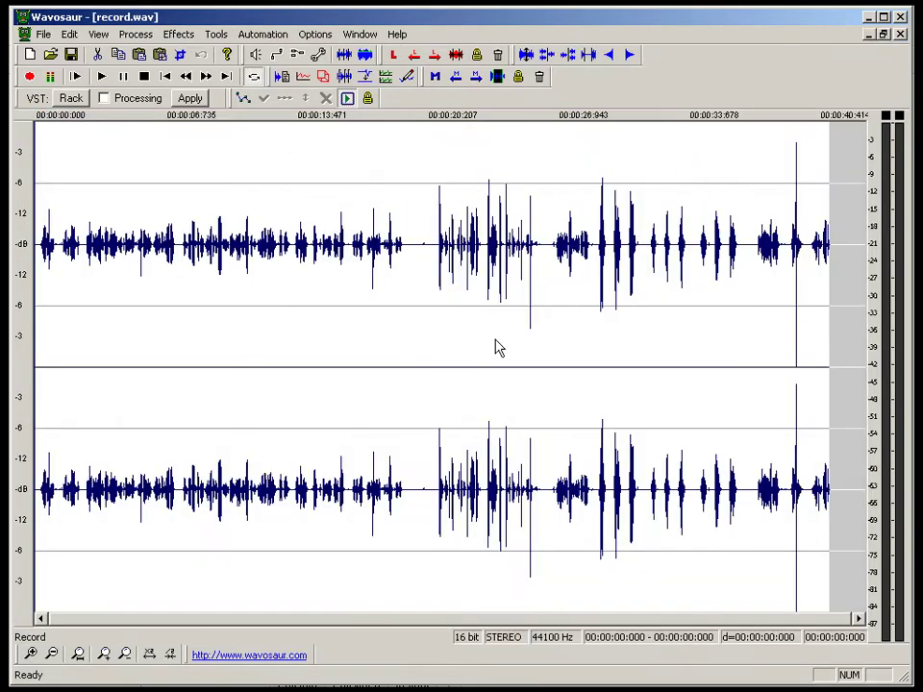
Step: Isolate the loud spike near the end of the recording, from 39:221 to 39:284, and normalize it to -6 dB
{"action": "left_click_drag", "start_coordinate": [434, 462], "coordinate": [799, 457]}
{"action": "left_click", "coordinate": [752, 402]}
{"action": "scroll", "coordinate": [804, 464], "scroll_direction": "up", "scroll_amount": 2}
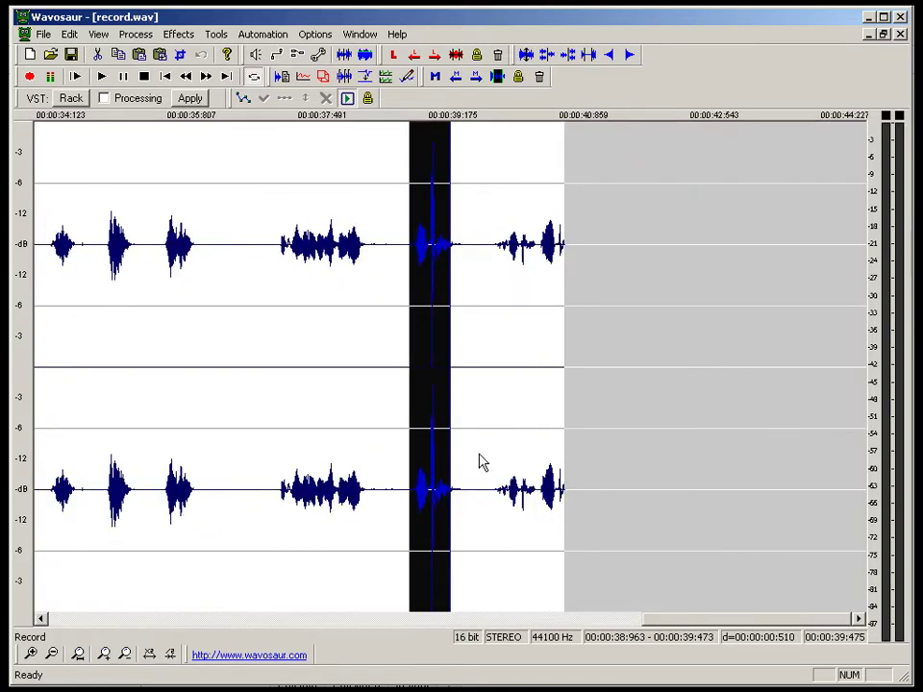
{"action": "scroll", "coordinate": [480, 464], "scroll_direction": "up", "scroll_amount": 1}
{"action": "scroll", "coordinate": [483, 463], "scroll_direction": "down", "scroll_amount": 1}
{"action": "scroll", "coordinate": [483, 463], "scroll_direction": "up", "scroll_amount": 1}
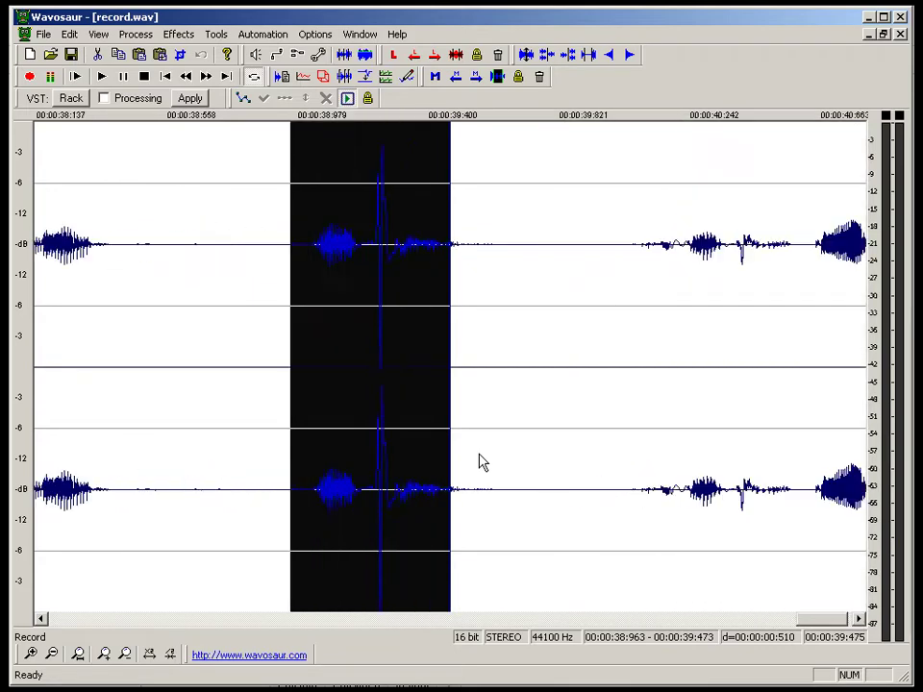
{"action": "scroll", "coordinate": [483, 462], "scroll_direction": "down", "scroll_amount": 2}
{"action": "scroll", "coordinate": [483, 463], "scroll_direction": "up", "scroll_amount": 2}
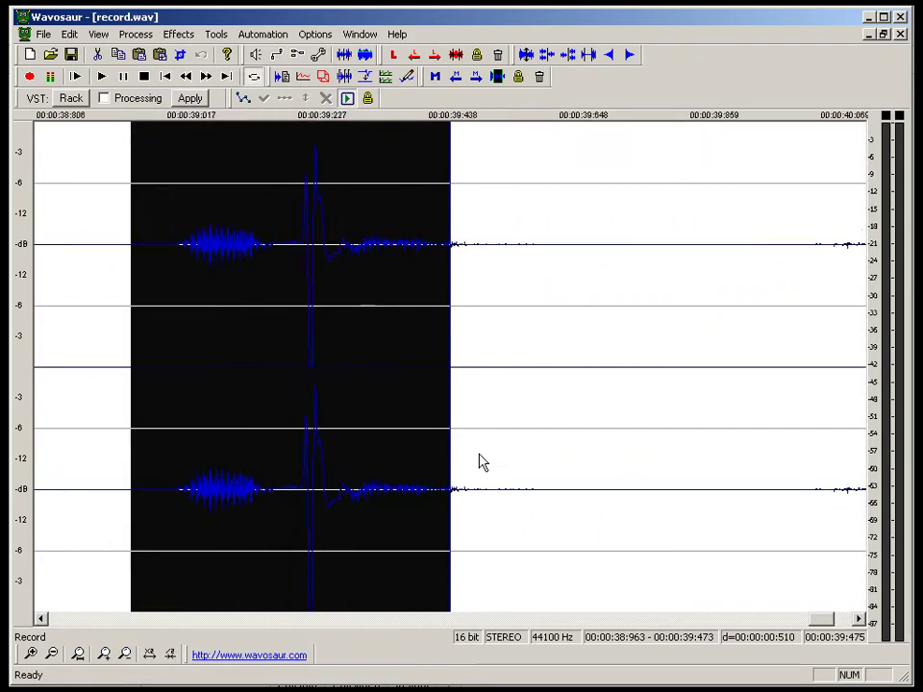
{"action": "left_click", "coordinate": [283, 308]}
{"action": "left_click_drag", "start_coordinate": [294, 318], "coordinate": [330, 314]}
{"action": "left_click", "coordinate": [135, 34]}
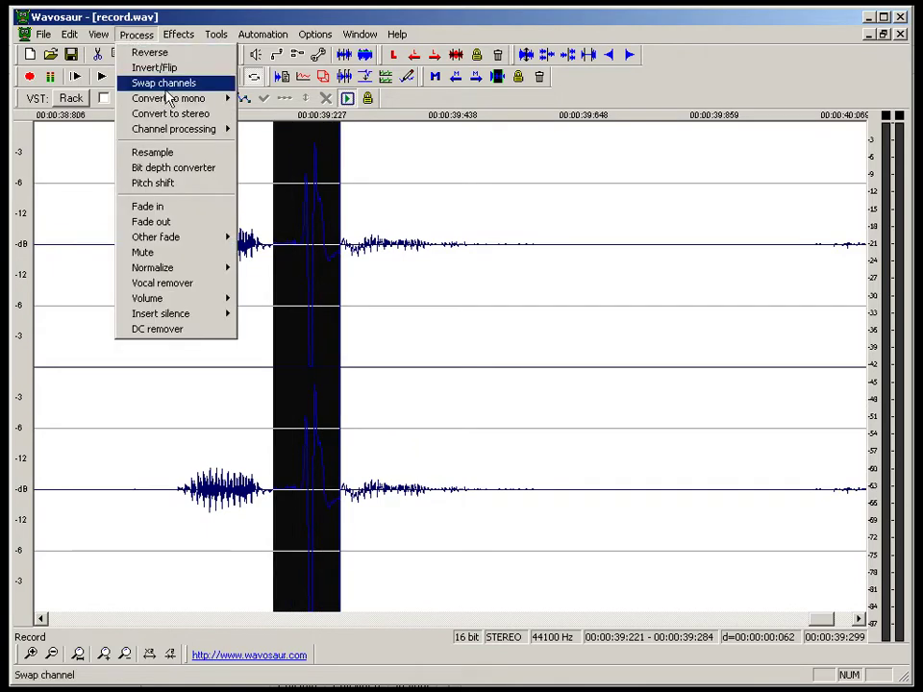
{"action": "mouse_move", "coordinate": [185, 274]}
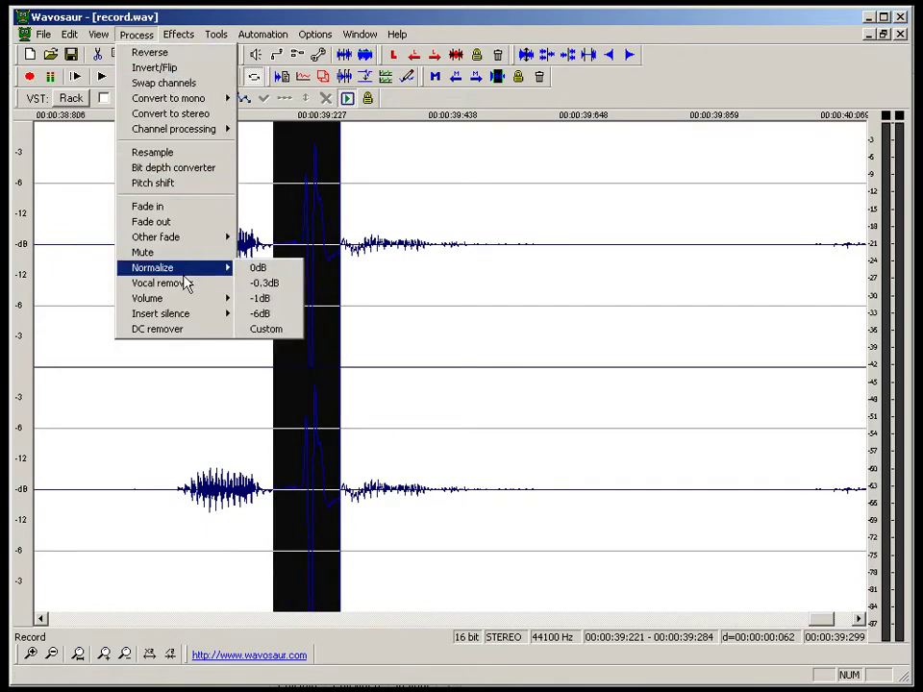
{"action": "left_click", "coordinate": [290, 317]}
{"action": "left_click", "coordinate": [135, 35]}
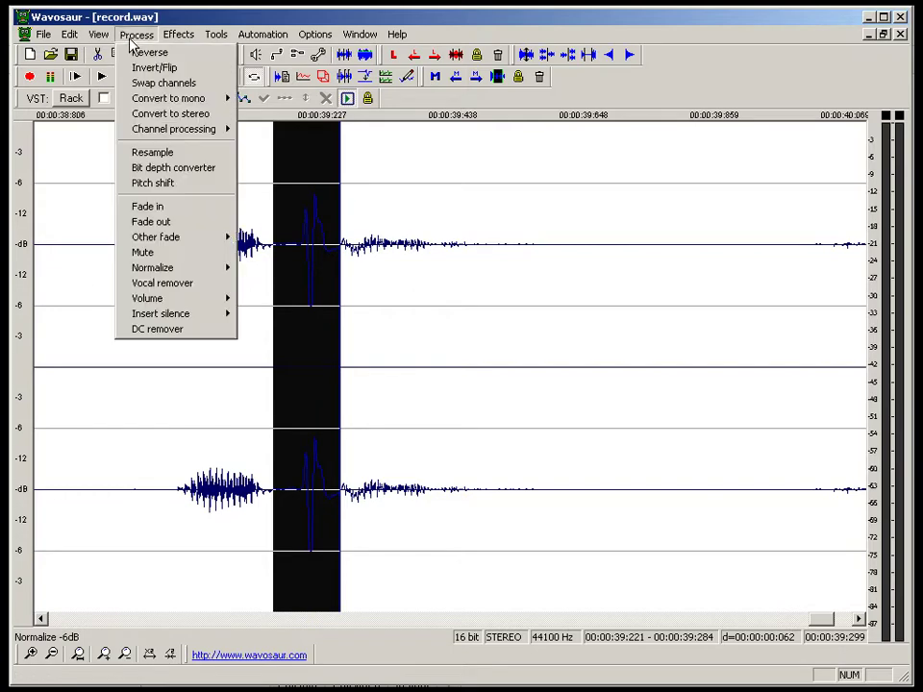
{"action": "mouse_move", "coordinate": [213, 270]}
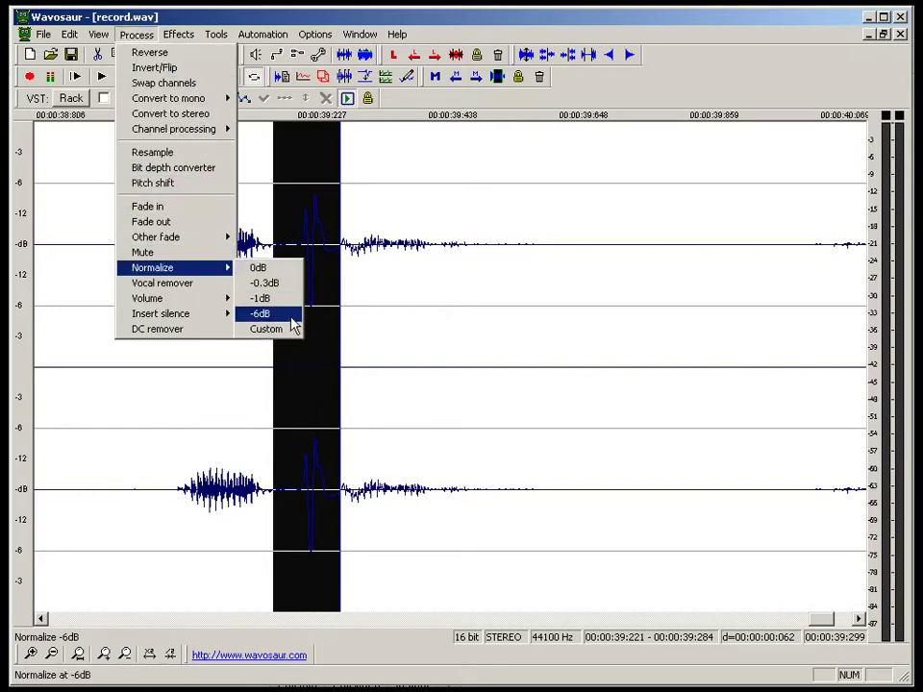
{"action": "left_click", "coordinate": [360, 202]}
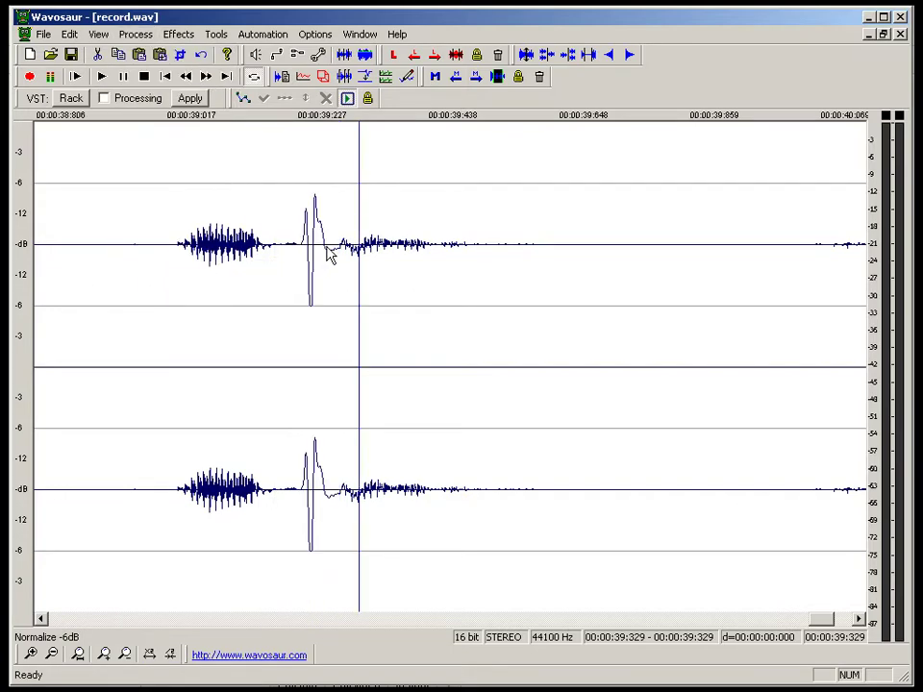
Step: Play a short passage from about 14.7 seconds, and delete the first 19.829 seconds of the recording
{"action": "scroll", "coordinate": [330, 250], "scroll_direction": "down", "scroll_amount": 5}
{"action": "left_click", "coordinate": [437, 433]}
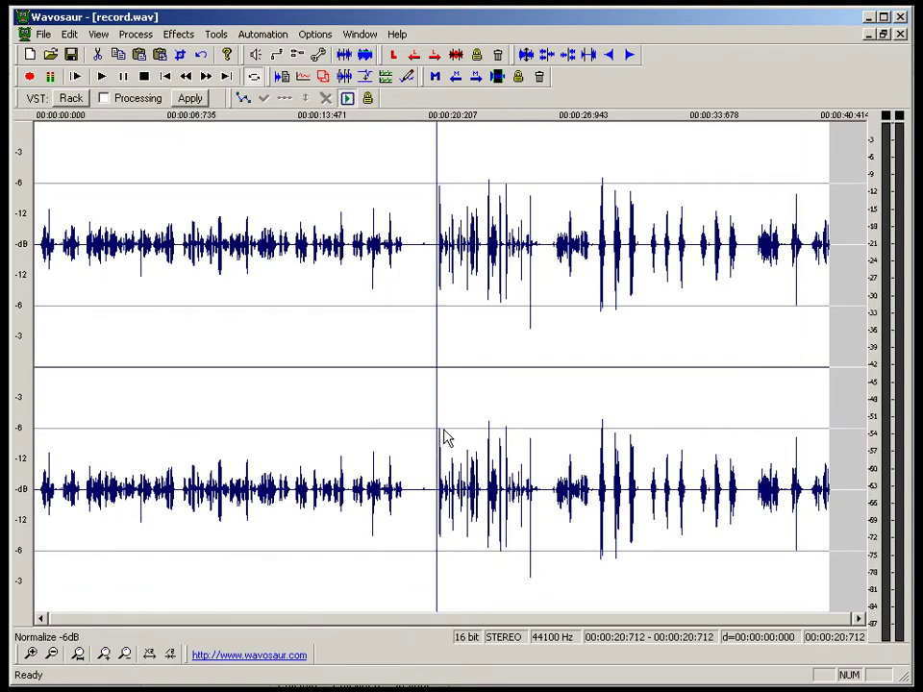
{"action": "left_click_drag", "start_coordinate": [435, 429], "coordinate": [447, 425]}
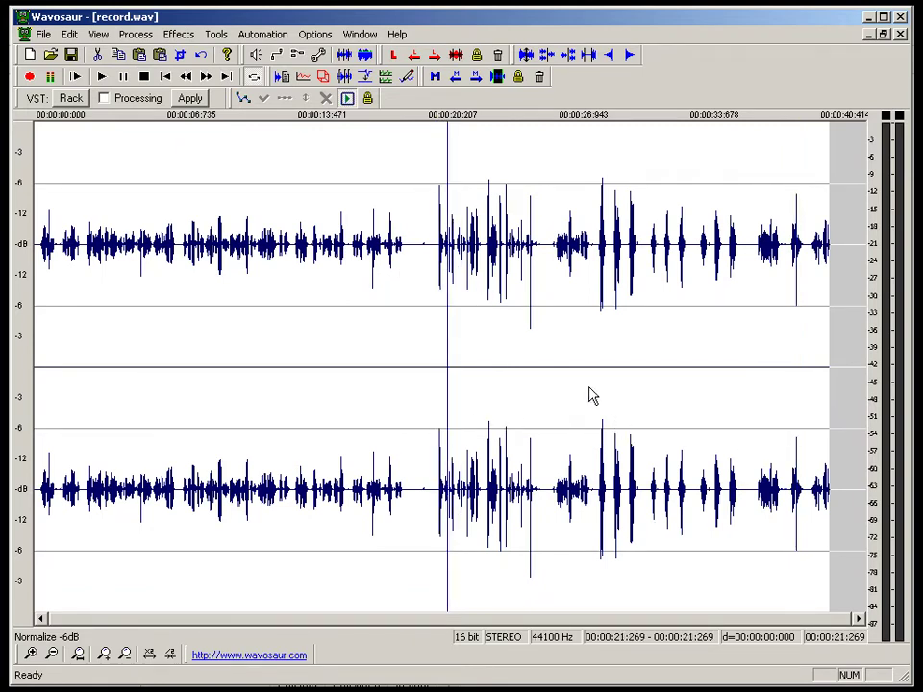
{"action": "left_click", "coordinate": [324, 377]}
{"action": "key", "text": "space"}
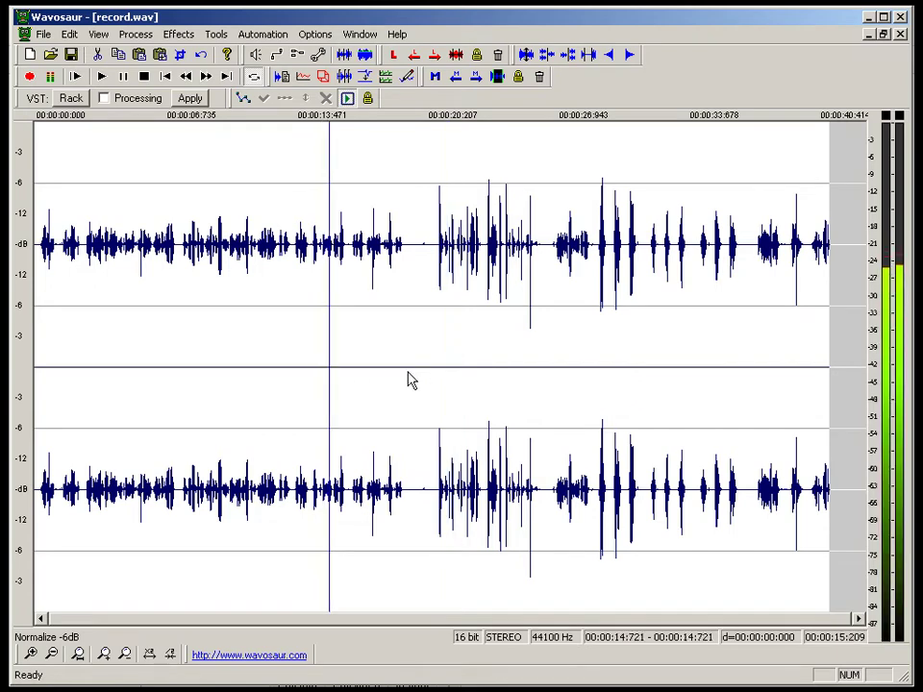
{"action": "key", "text": "space"}
{"action": "left_click_drag", "start_coordinate": [416, 350], "coordinate": [16, 361]}
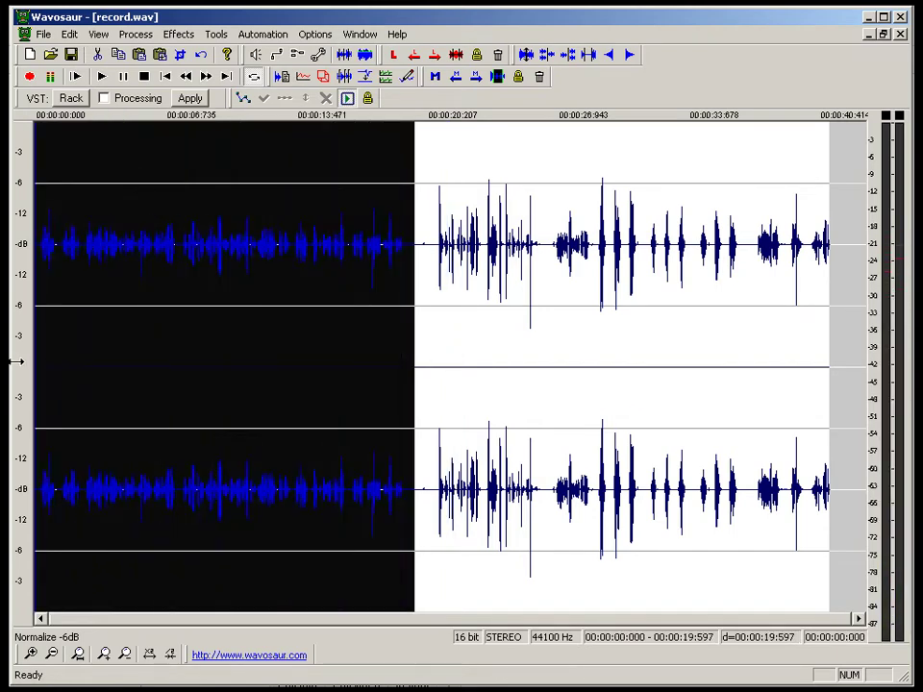
{"action": "left_click", "coordinate": [449, 340]}
{"action": "left_click_drag", "start_coordinate": [421, 364], "coordinate": [29, 380]}
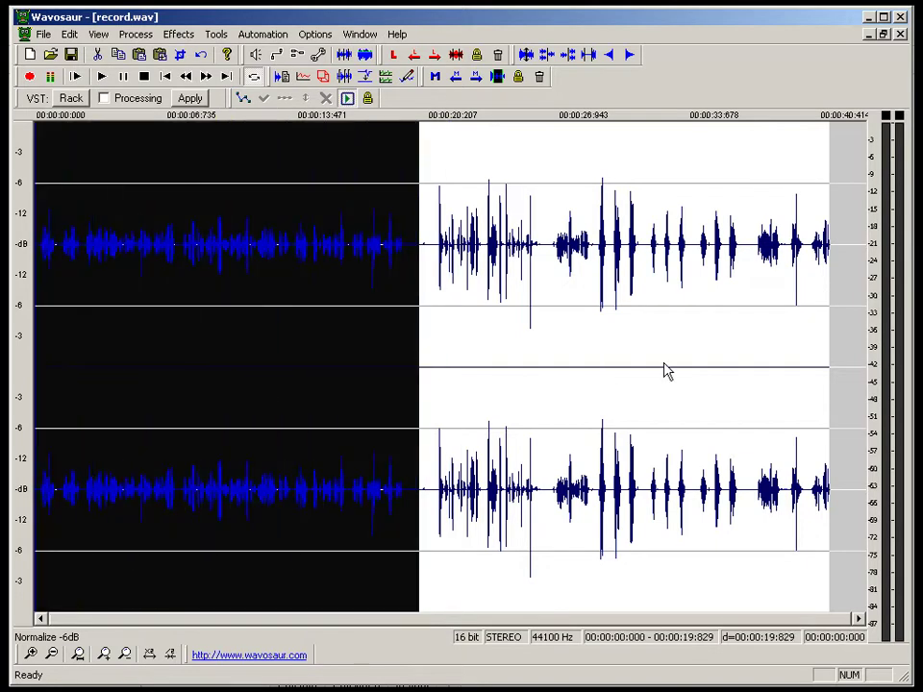
{"action": "key", "text": "Delete"}
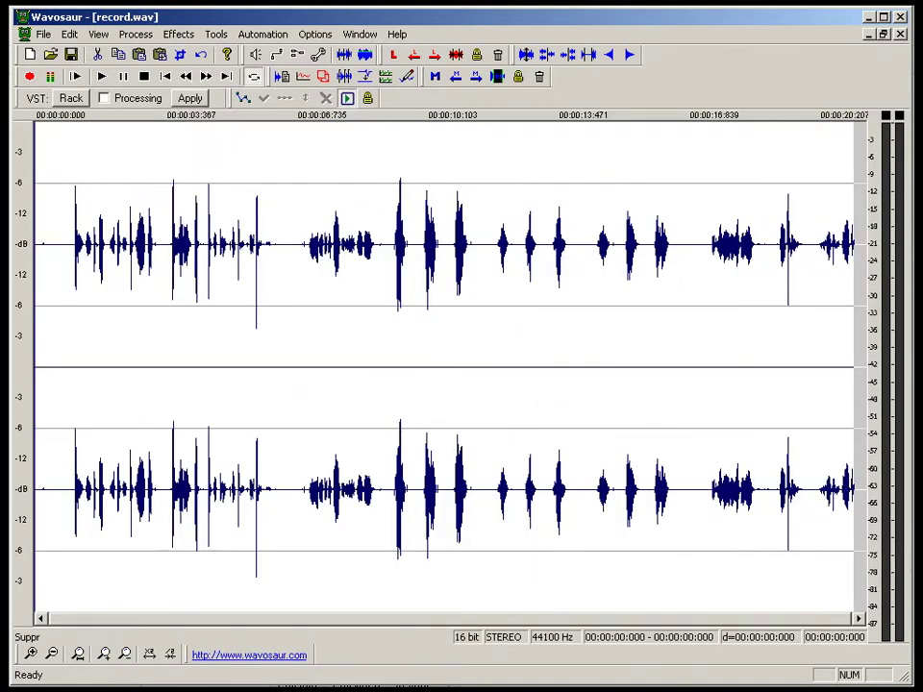
Step: Delete the 0.789 seconds of silence at the beginning of the recording, just before the first sound
{"action": "left_click", "coordinate": [76, 404]}
{"action": "left_click", "coordinate": [55, 404]}
{"action": "left_click_drag", "start_coordinate": [67, 412], "coordinate": [29, 411]}
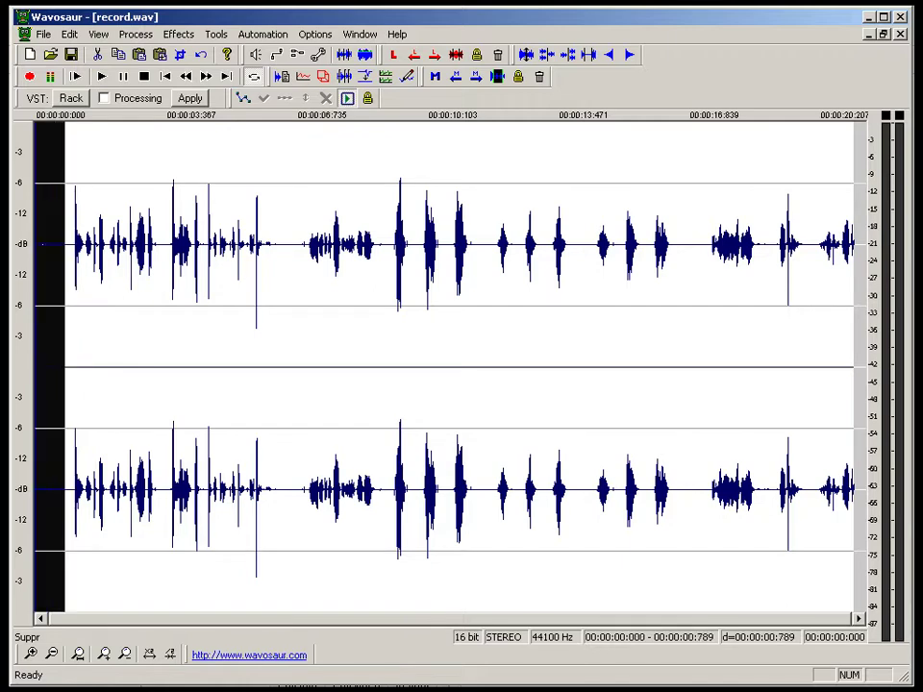
{"action": "key", "text": "Delete"}
{"action": "scroll", "coordinate": [75, 406], "scroll_direction": "up", "scroll_amount": 1}
{"action": "scroll", "coordinate": [75, 406], "scroll_direction": "up", "scroll_amount": 1}
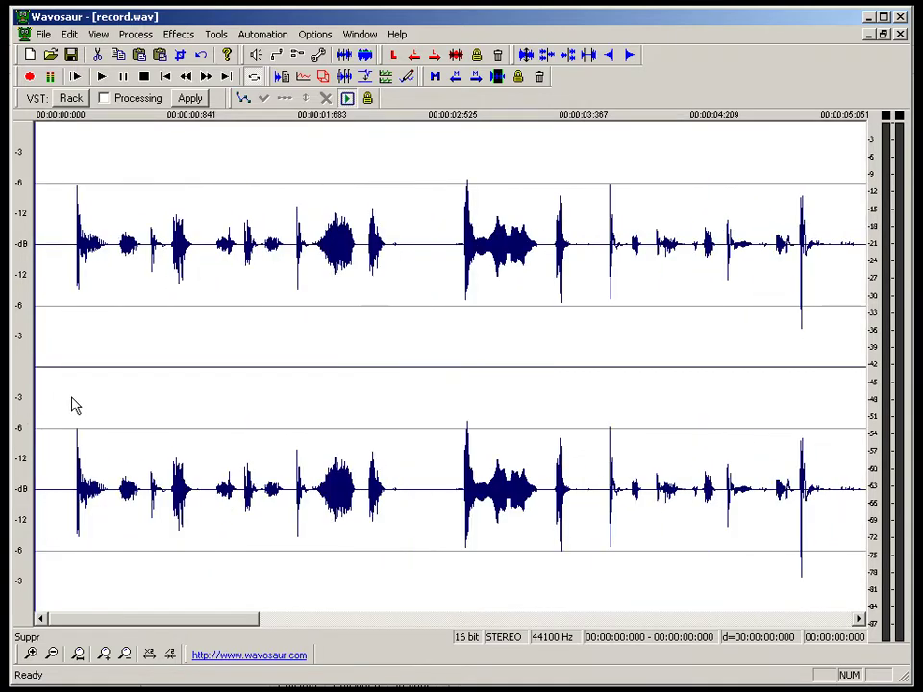
{"action": "scroll", "coordinate": [75, 406], "scroll_direction": "down", "scroll_amount": 2}
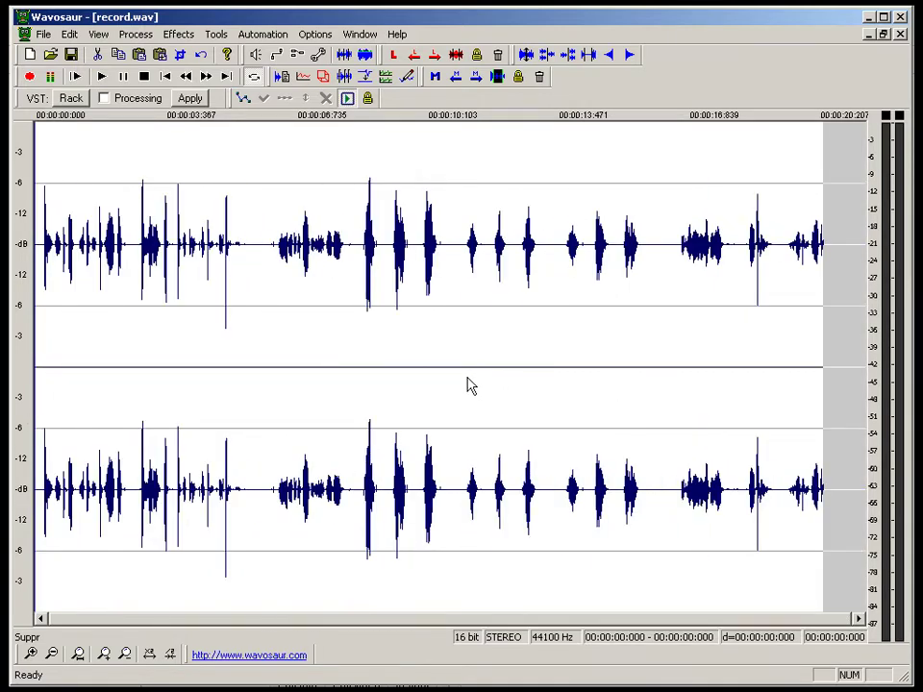
Step: Listen from about 8.5 seconds, select the three loud bursts from 8:359 to 10:611, and normalize them to -6 dB
{"action": "left_click", "coordinate": [366, 418]}
{"action": "key", "text": "space"}
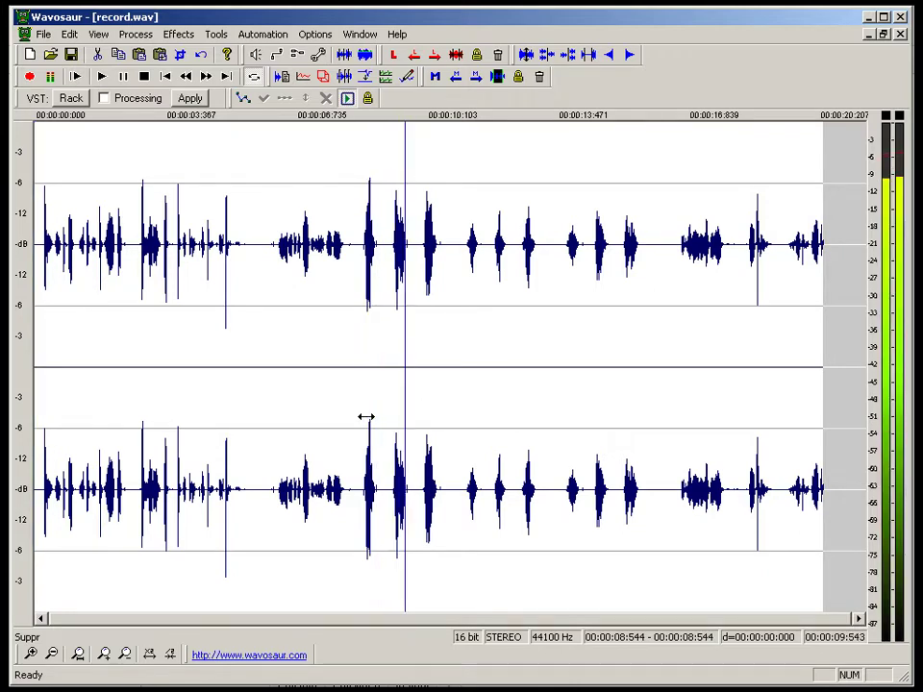
{"action": "key", "text": "space"}
{"action": "left_click_drag", "start_coordinate": [359, 440], "coordinate": [446, 434]}
{"action": "left_click", "coordinate": [173, 35]}
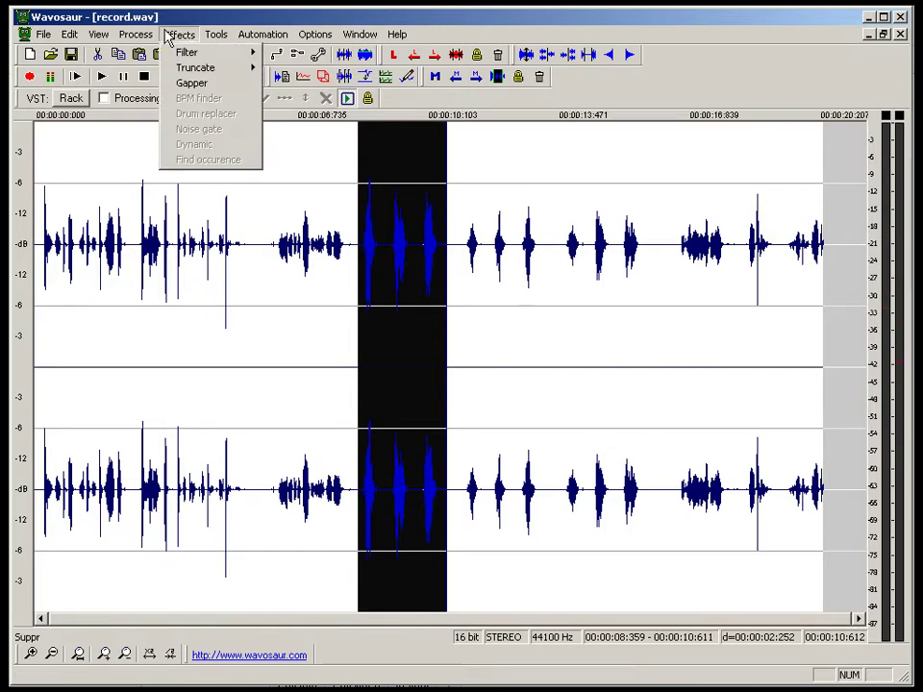
{"action": "mouse_move", "coordinate": [197, 271]}
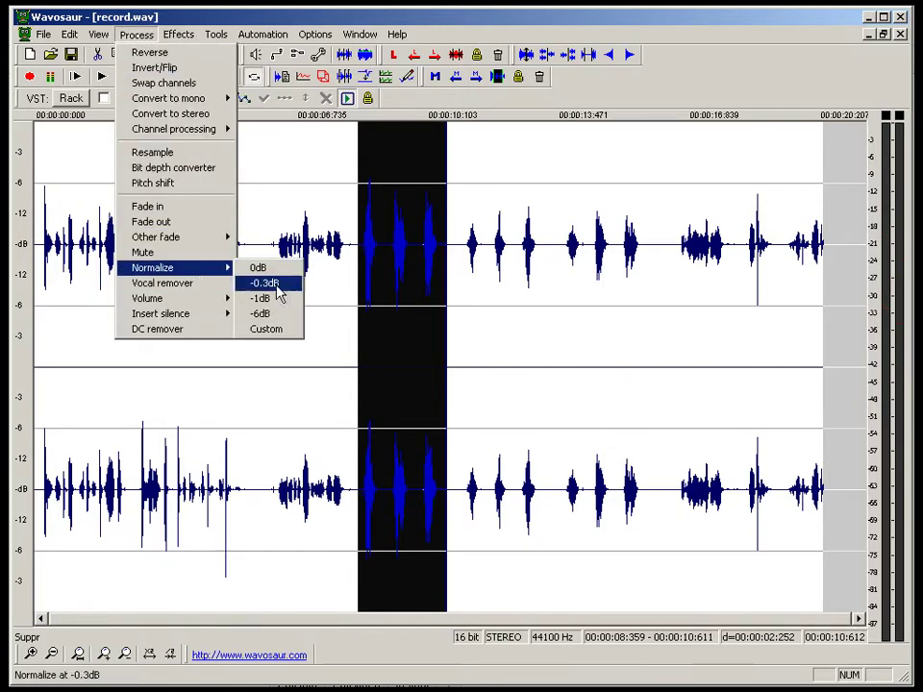
{"action": "left_click", "coordinate": [277, 314]}
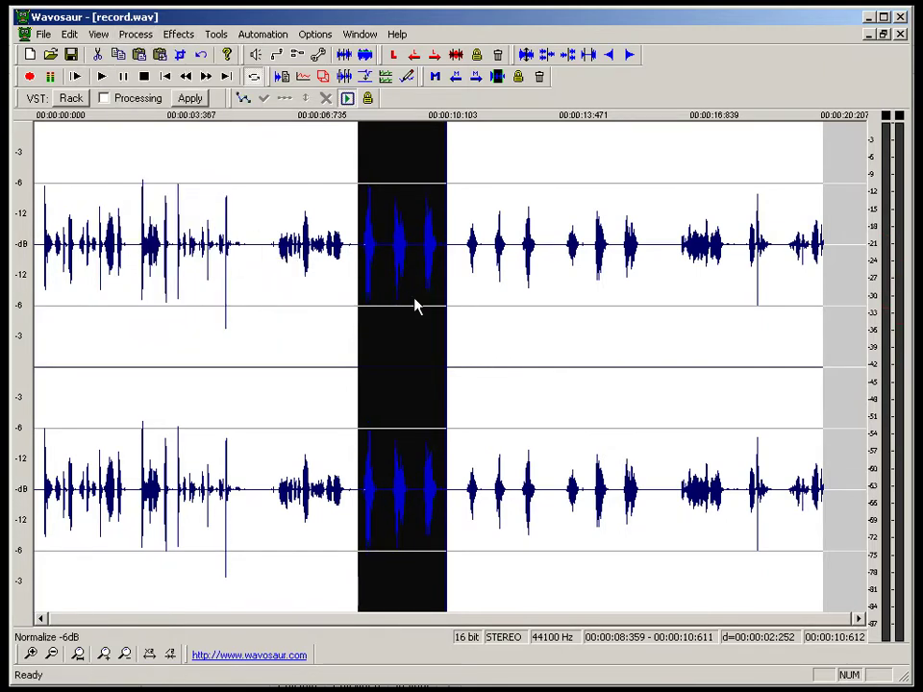
Step: Lower the volume of the three selected bursts by 6 dB and play the selection
{"action": "left_click", "coordinate": [135, 35]}
{"action": "mouse_move", "coordinate": [217, 299]}
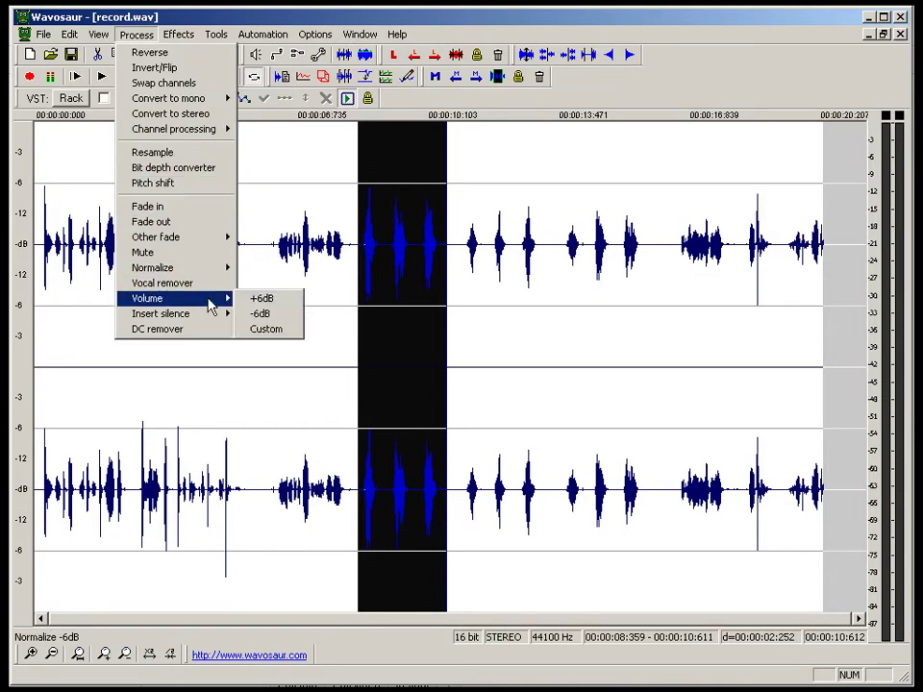
{"action": "left_click", "coordinate": [281, 314]}
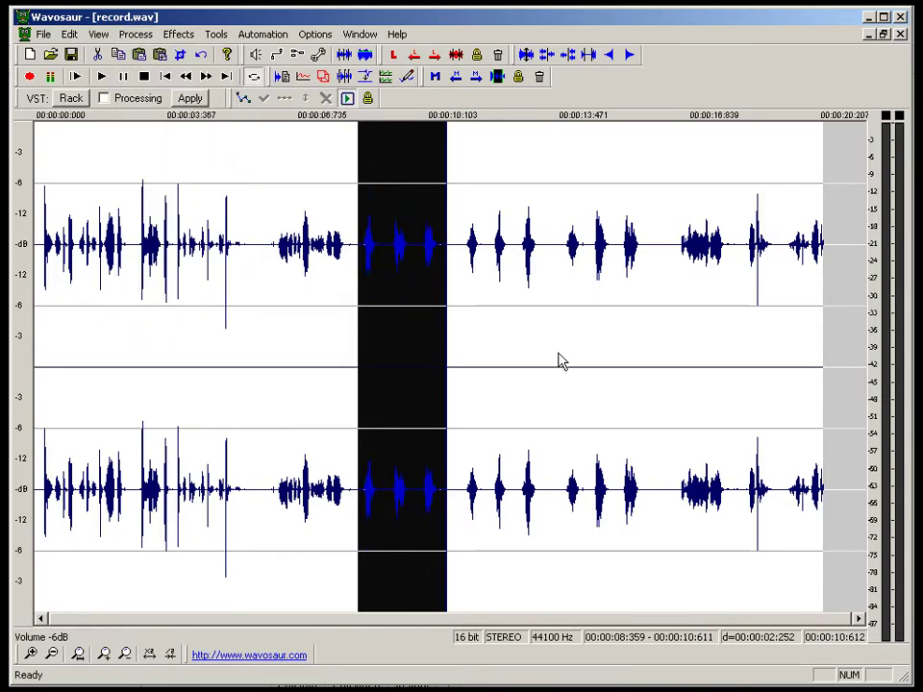
{"action": "key", "text": "space"}
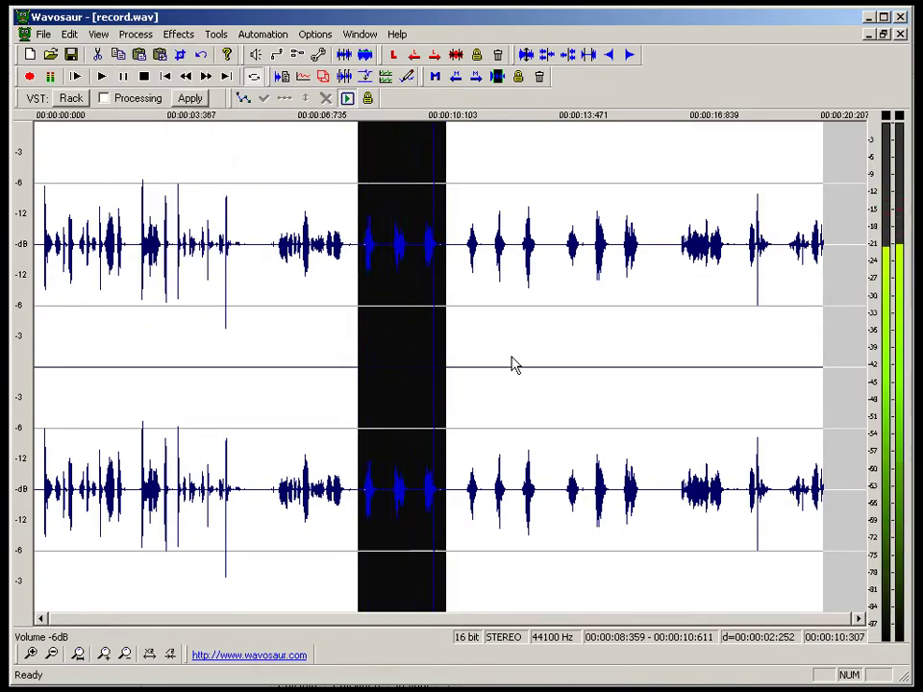
Step: Select the first of the three bursts, from 8:429 to 8:836, play it, and copy it
{"action": "scroll", "coordinate": [472, 364], "scroll_direction": "up", "scroll_amount": 2}
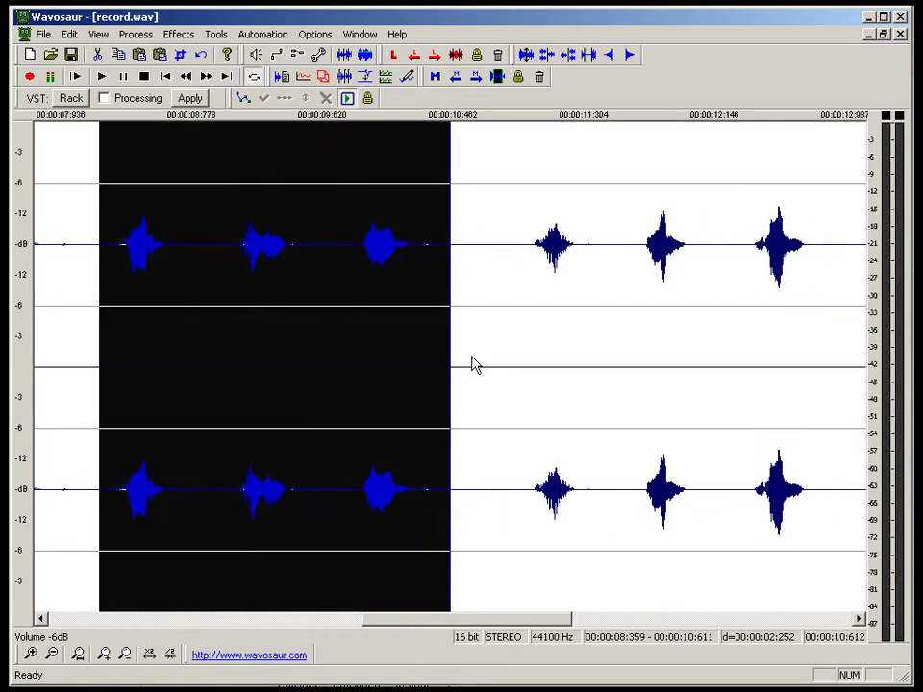
{"action": "left_click", "coordinate": [134, 377]}
{"action": "left_click_drag", "start_coordinate": [107, 442], "coordinate": [174, 471]}
{"action": "left_click", "coordinate": [198, 470]}
{"action": "left_click", "coordinate": [170, 471]}
{"action": "left_click", "coordinate": [120, 472]}
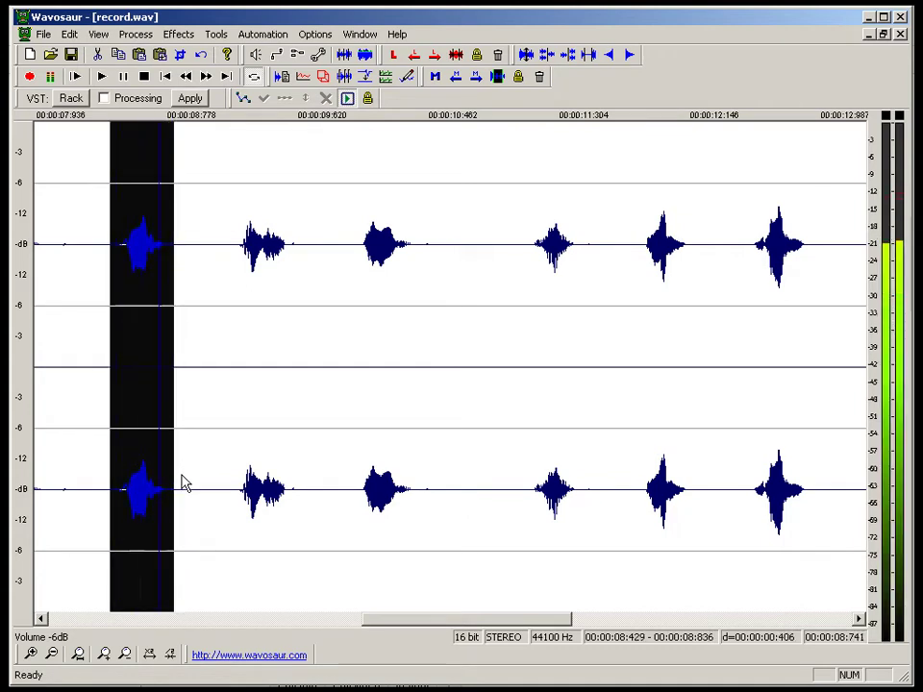
{"action": "key", "text": "ctrl+c"}
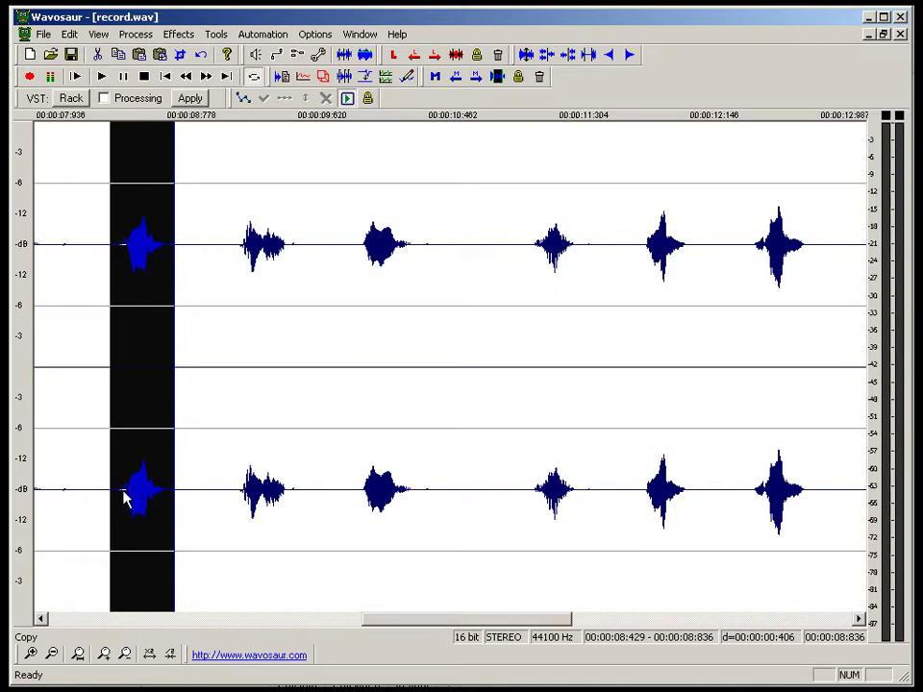
Step: Paste and mix the copied burst over the second burst, starting at 9:224
{"action": "left_click", "coordinate": [234, 490]}
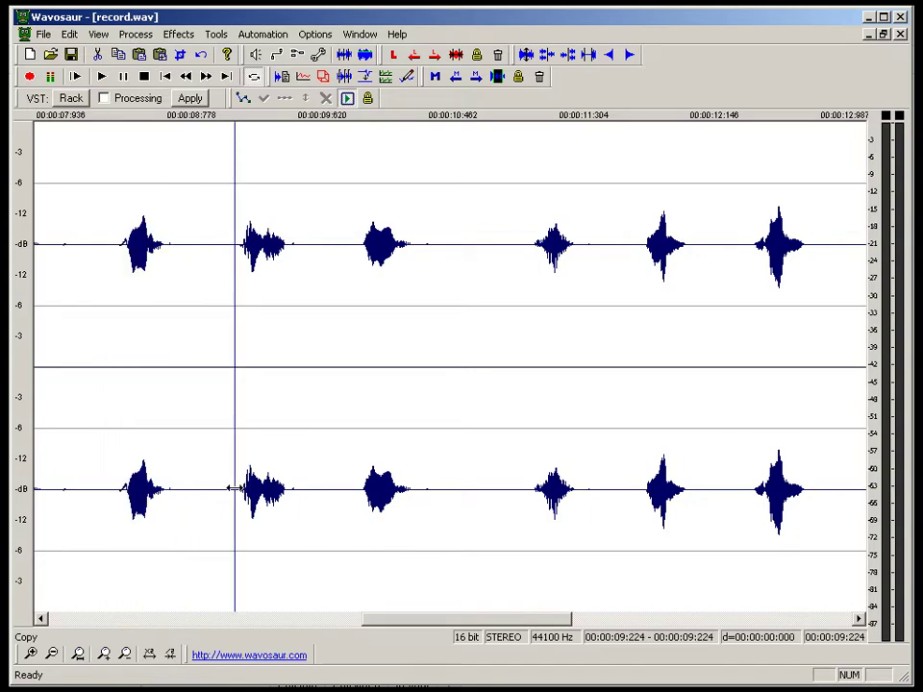
{"action": "left_click", "coordinate": [75, 35]}
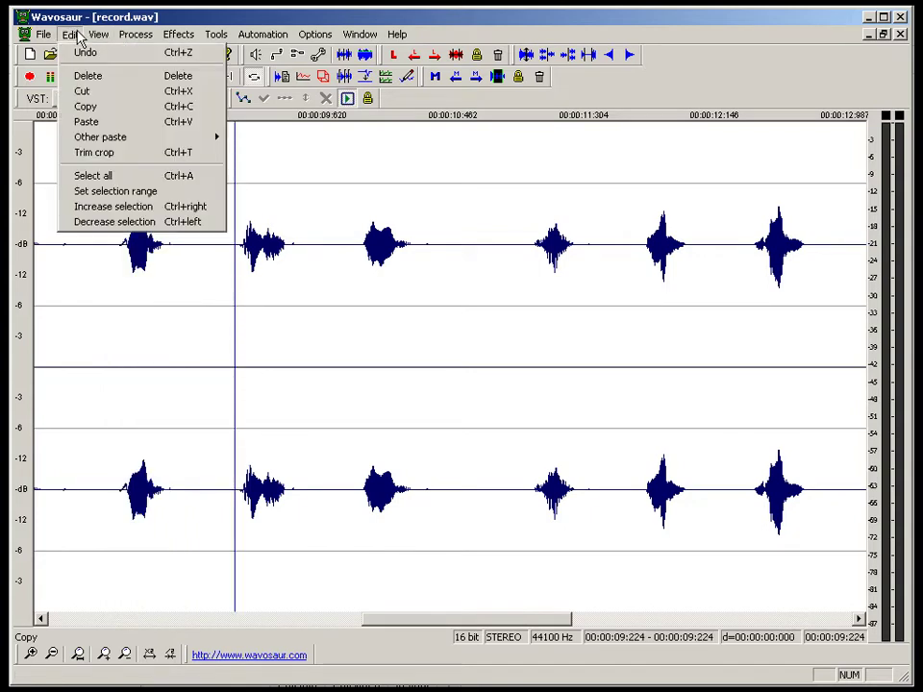
{"action": "mouse_move", "coordinate": [201, 140]}
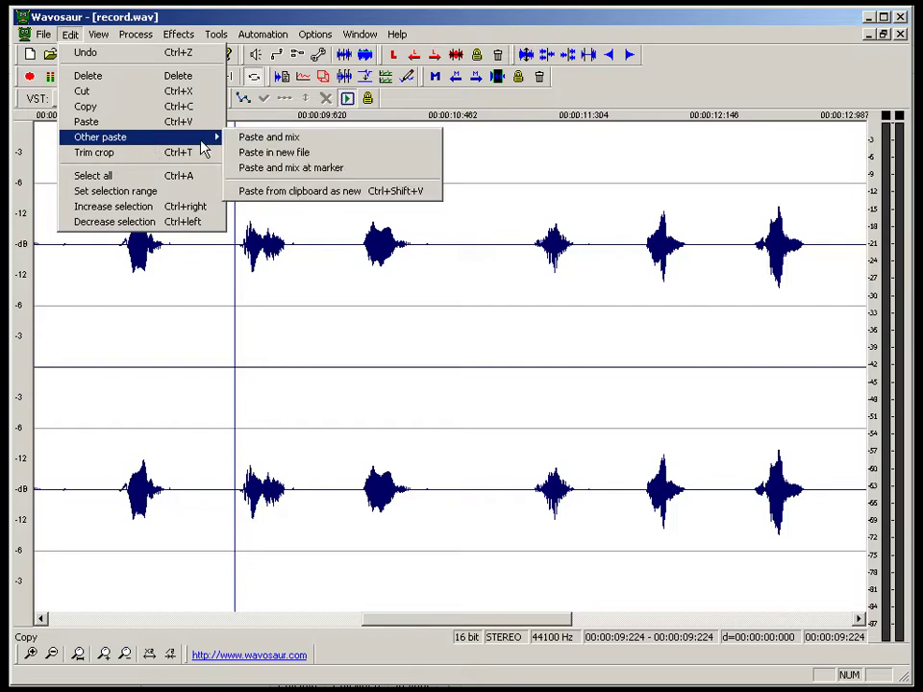
{"action": "left_click", "coordinate": [281, 142]}
{"action": "scroll", "coordinate": [79, 397], "scroll_direction": "up", "scroll_amount": 4}
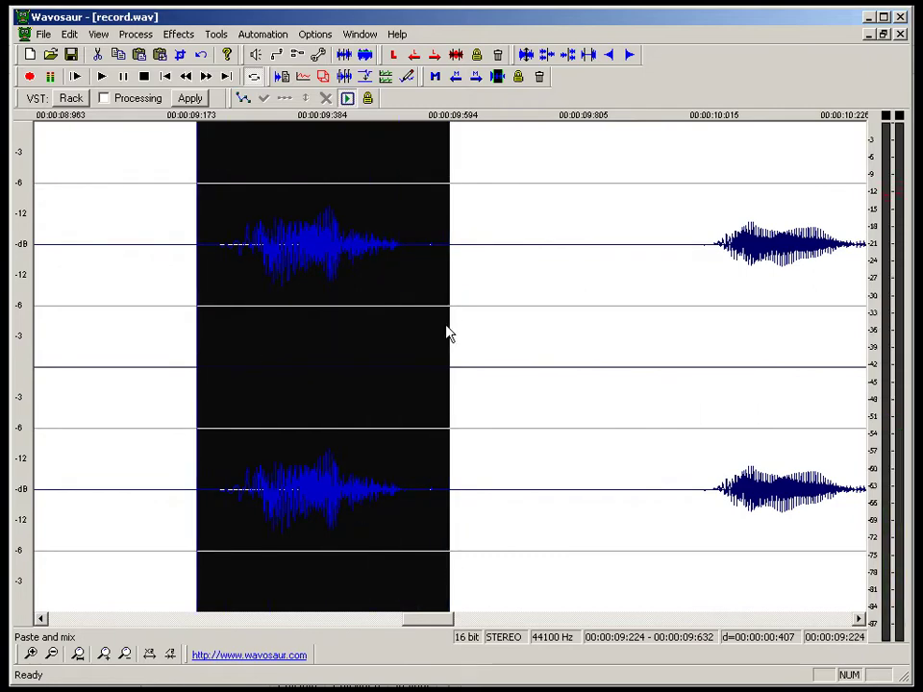
Step: Play back the mixed second burst, select about 0.36 s around it, and copy it
{"action": "left_click_drag", "start_coordinate": [449, 324], "coordinate": [681, 326]}
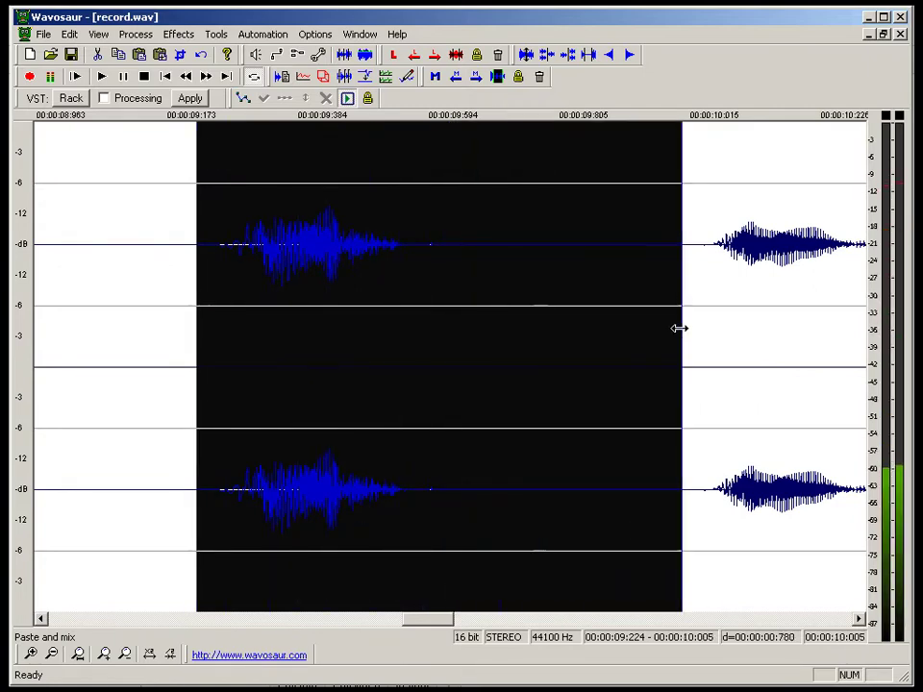
{"action": "left_click", "coordinate": [701, 324]}
{"action": "scroll", "coordinate": [696, 332], "scroll_direction": "down", "scroll_amount": 2}
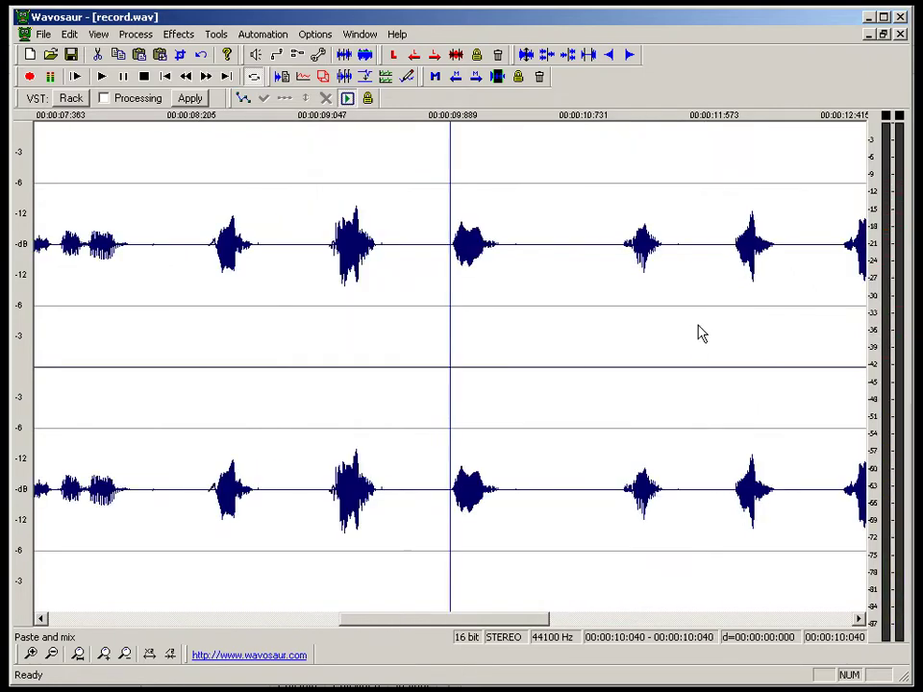
{"action": "left_click_drag", "start_coordinate": [327, 459], "coordinate": [380, 446]}
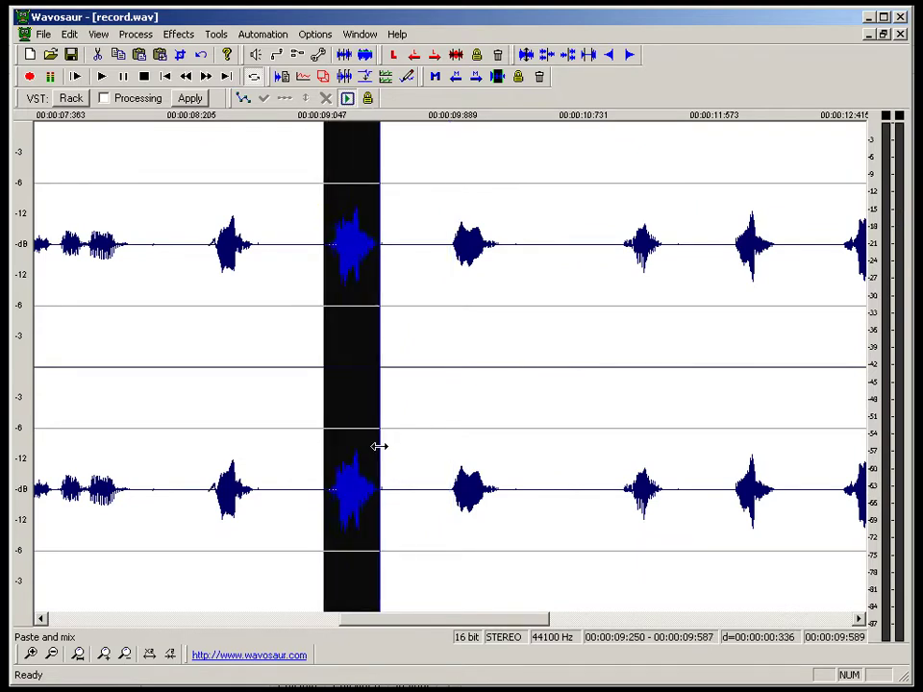
{"action": "key", "text": "ctrl+c"}
Step: Try to paste and mix the copied burst over the third burst, starting at 10:045
{"action": "left_click", "coordinate": [456, 373]}
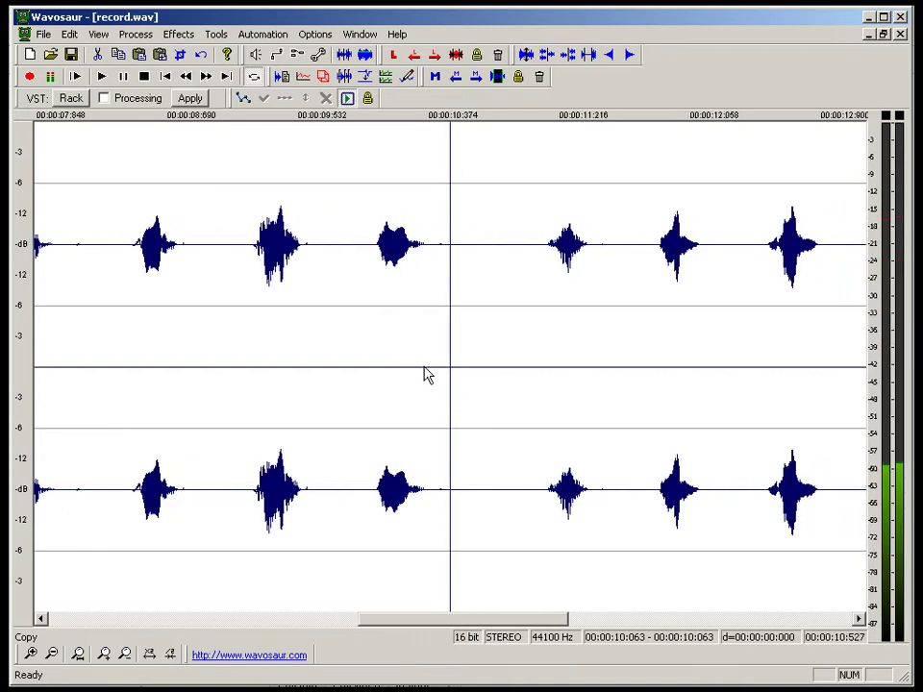
{"action": "scroll", "coordinate": [428, 375], "scroll_direction": "up", "scroll_amount": 3}
{"action": "left_click", "coordinate": [430, 367]}
{"action": "left_click", "coordinate": [439, 356]}
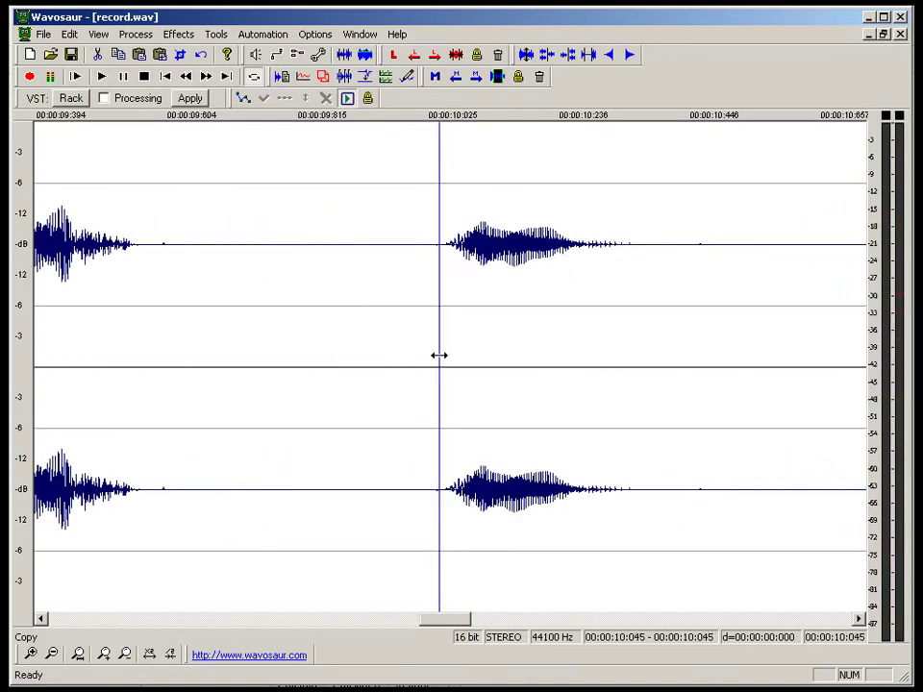
{"action": "left_click", "coordinate": [70, 34]}
{"action": "mouse_move", "coordinate": [103, 142]}
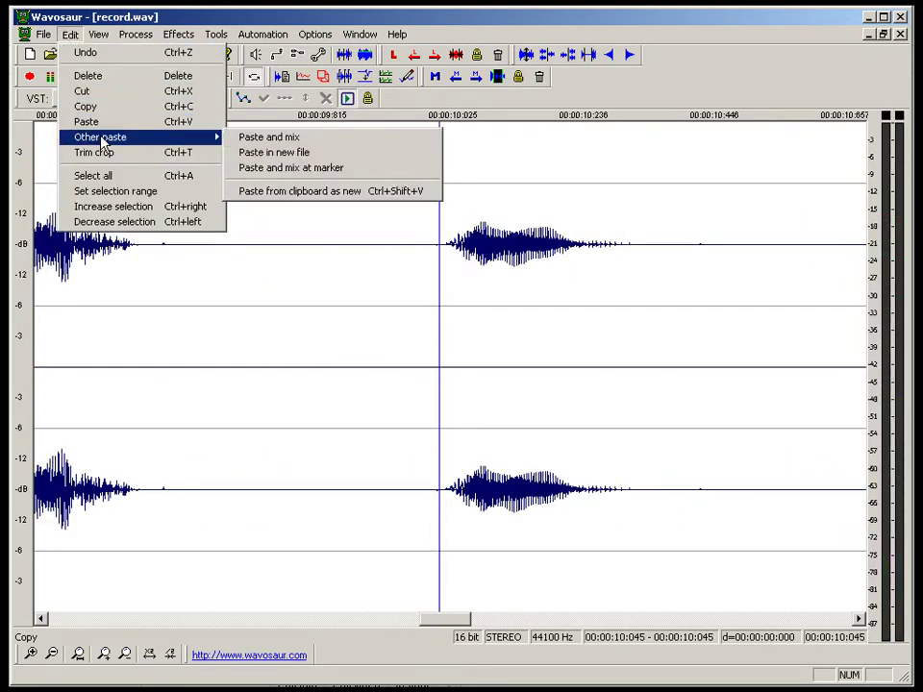
{"action": "left_click", "coordinate": [280, 140]}
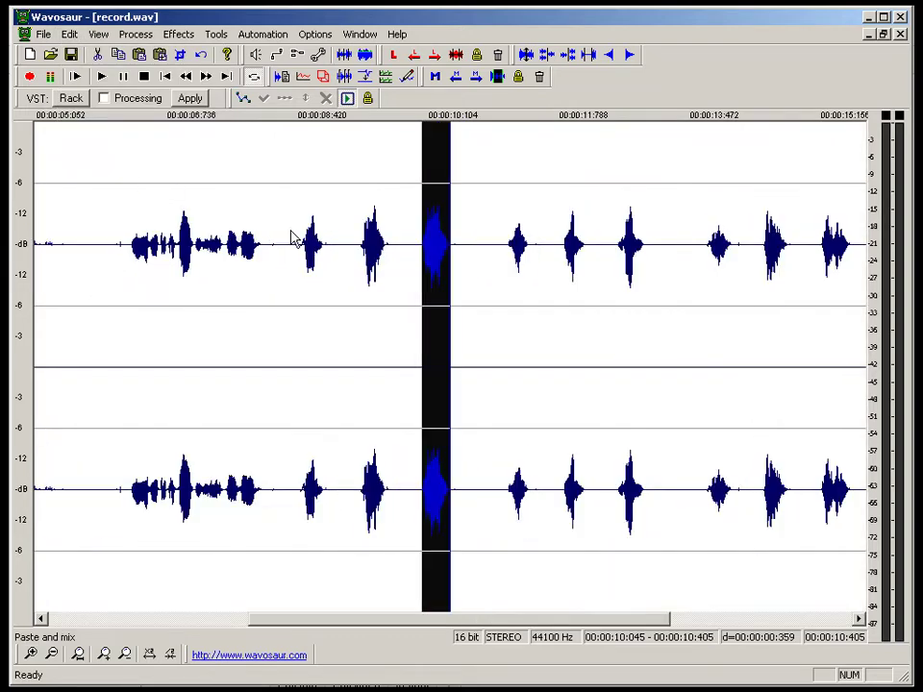
Step: Play the mixed third burst with its selection extended to 10:942, and undo the mix that starts at 10:045
{"action": "scroll", "coordinate": [293, 239], "scroll_direction": "up", "scroll_amount": 4}
{"action": "scroll", "coordinate": [294, 239], "scroll_direction": "down", "scroll_amount": 2}
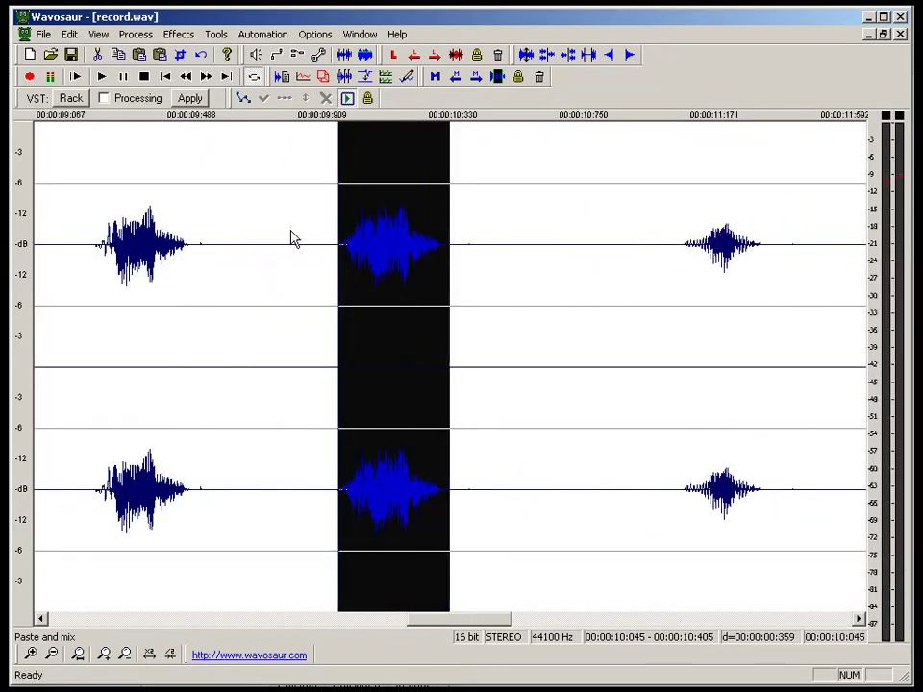
{"action": "left_click_drag", "start_coordinate": [457, 334], "coordinate": [613, 323]}
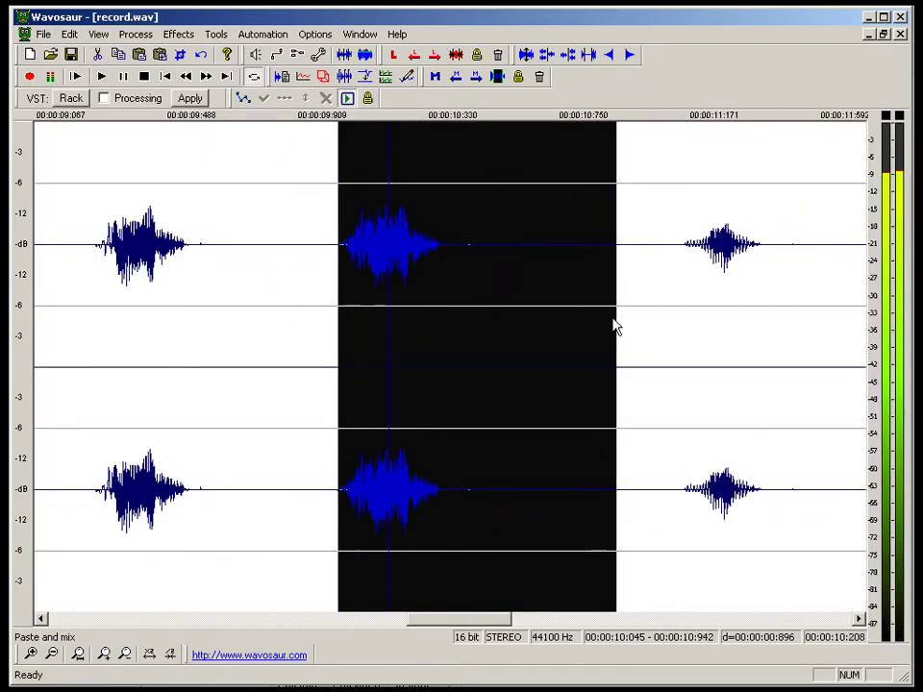
{"action": "key", "text": "ctrl+z"}
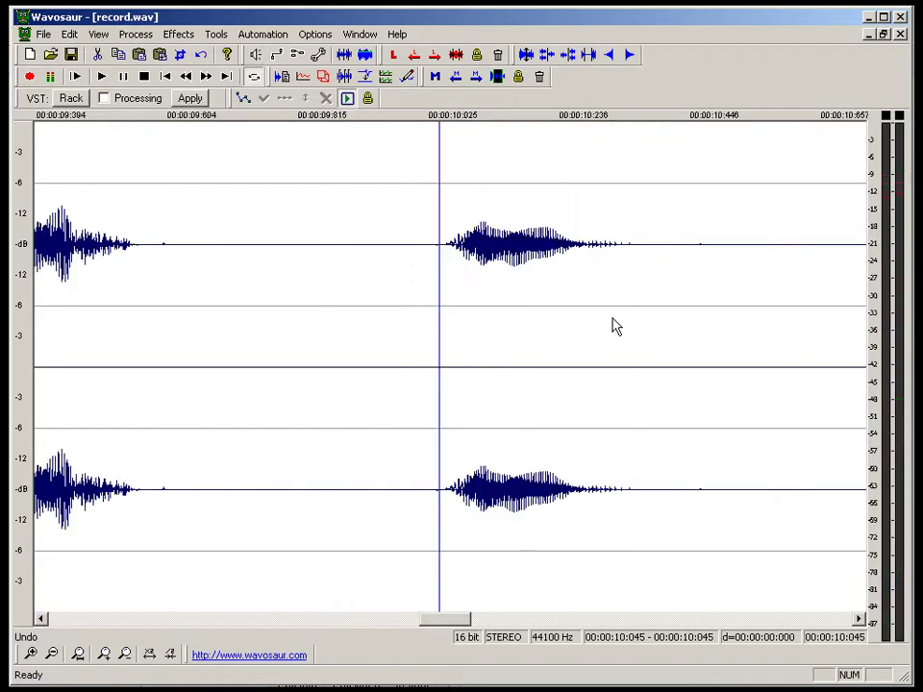
Step: Try to paste and mix the copied burst over the third burst again, starting slightly later at 10:054
{"action": "left_click", "coordinate": [450, 389]}
{"action": "left_click", "coordinate": [444, 396]}
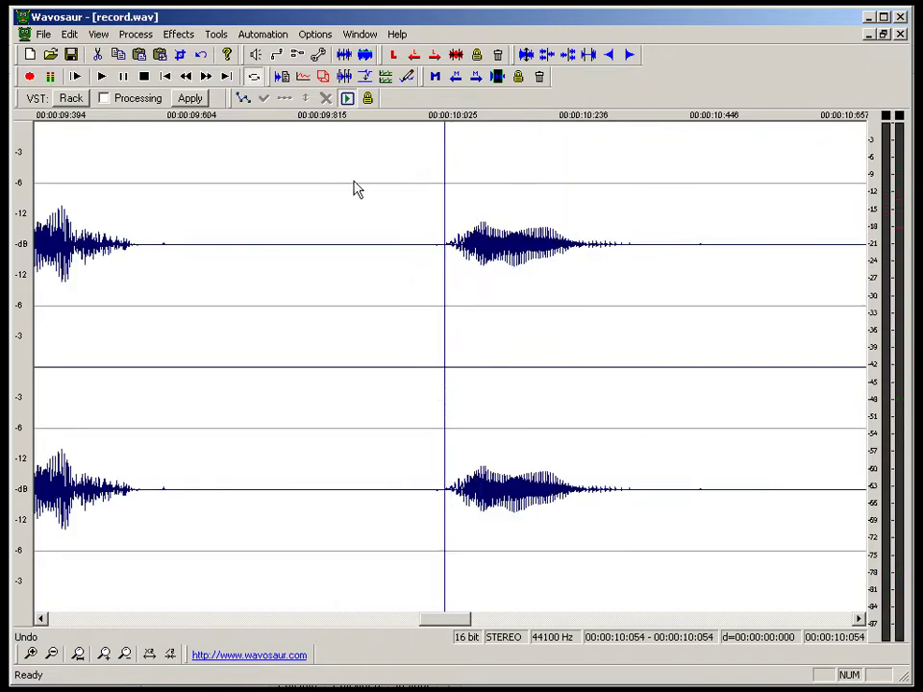
{"action": "left_click", "coordinate": [71, 36]}
{"action": "mouse_move", "coordinate": [123, 139]}
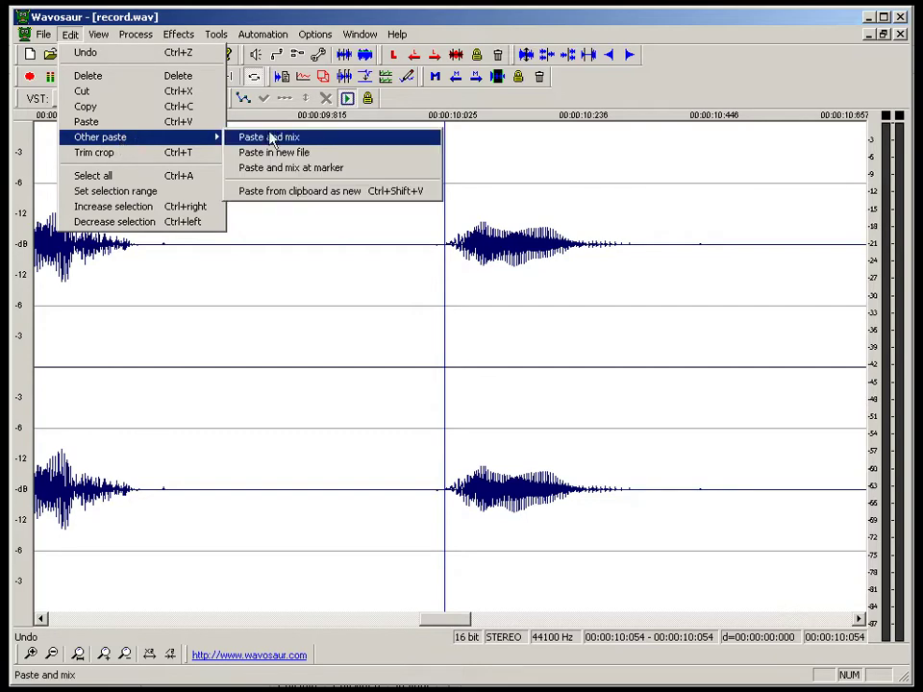
{"action": "left_click", "coordinate": [288, 140]}
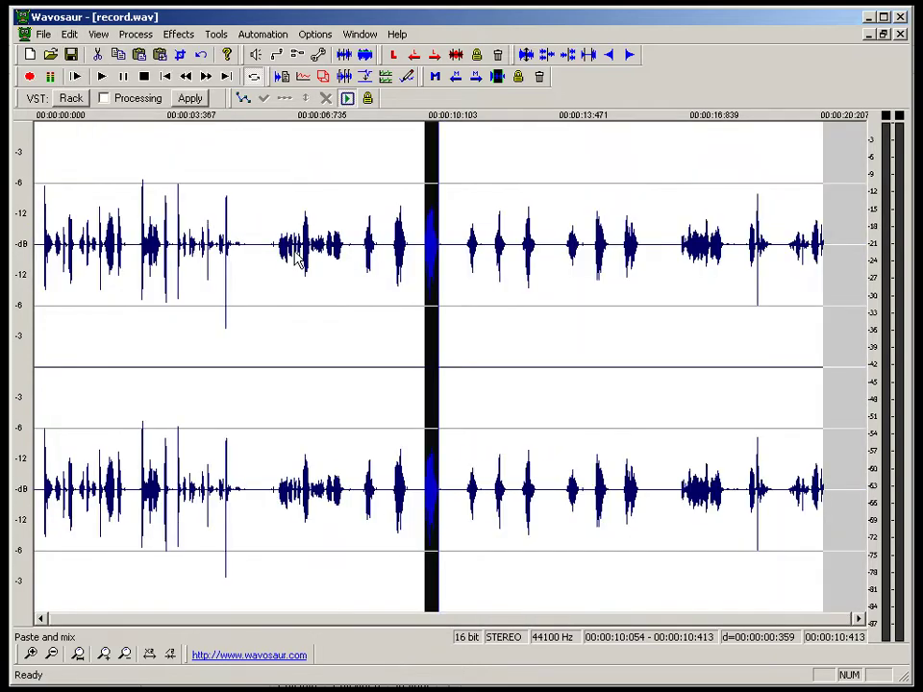
Step: Play the selection from 10:054 to 10:849 and undo this mix
{"action": "scroll", "coordinate": [296, 260], "scroll_direction": "up", "scroll_amount": 4}
{"action": "left_click_drag", "start_coordinate": [450, 366], "coordinate": [721, 356]}
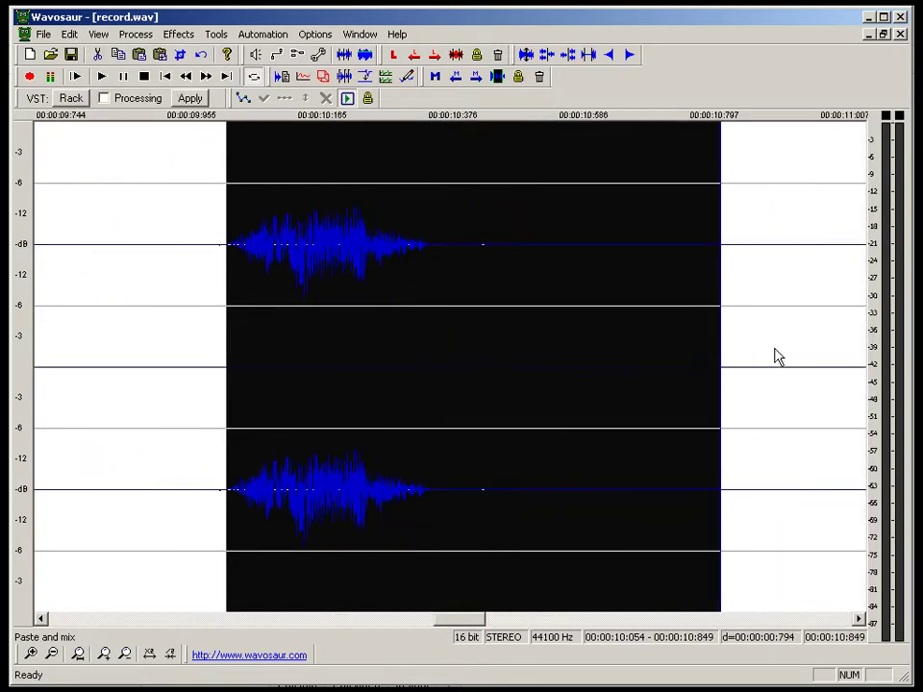
{"action": "key", "text": "space"}
{"action": "key", "text": "ctrl+z"}
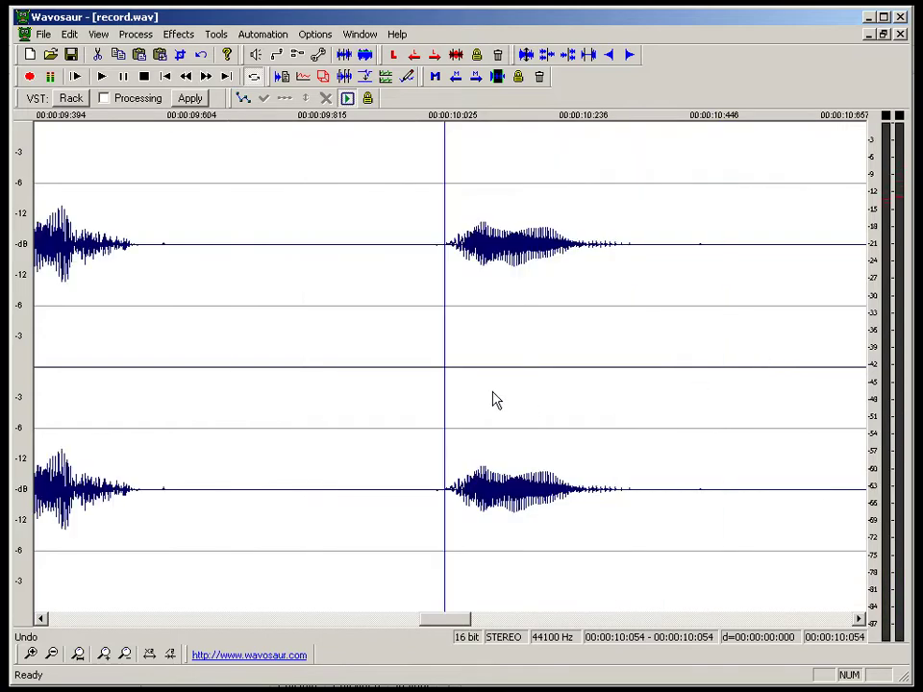
Step: Paste and mix the copied burst over the third burst, starting at 10:019
{"action": "left_click", "coordinate": [423, 393]}
{"action": "left_click", "coordinate": [69, 33]}
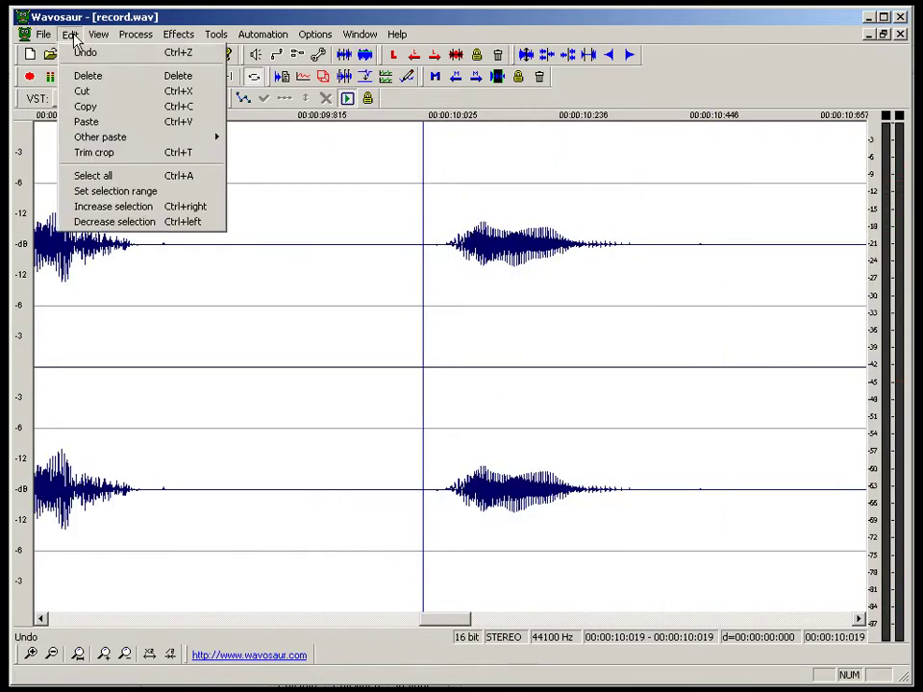
{"action": "mouse_move", "coordinate": [103, 136]}
{"action": "left_click", "coordinate": [295, 143]}
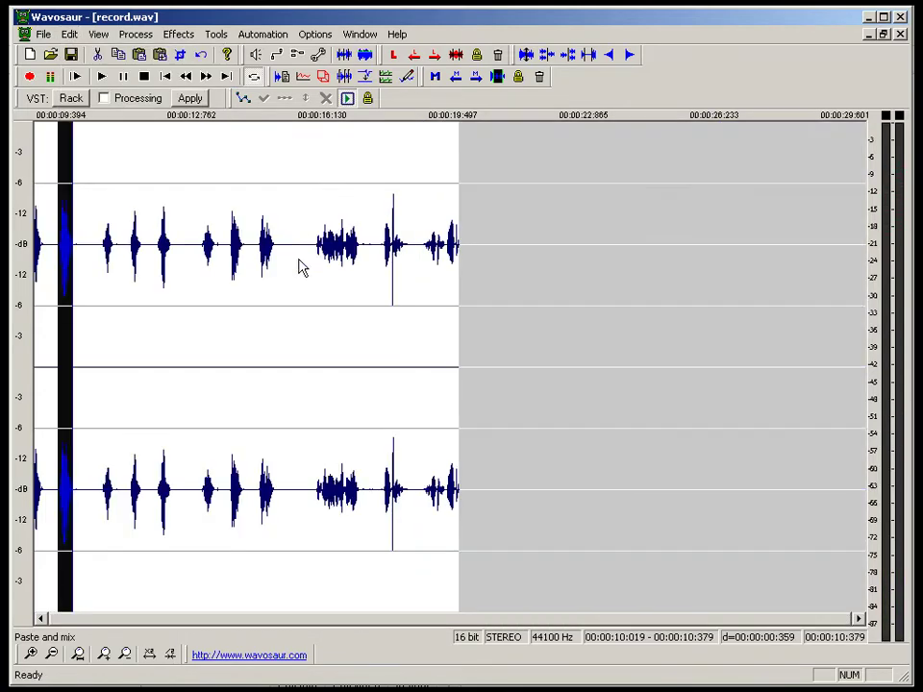
Step: Listen to the mixed third burst, playing from 9:836
{"action": "key", "text": "Up"}
{"action": "key", "text": "Up"}
{"action": "key", "text": "Up"}
{"action": "key", "text": "Up"}
{"action": "left_click", "coordinate": [113, 322]}
{"action": "key", "text": "space"}
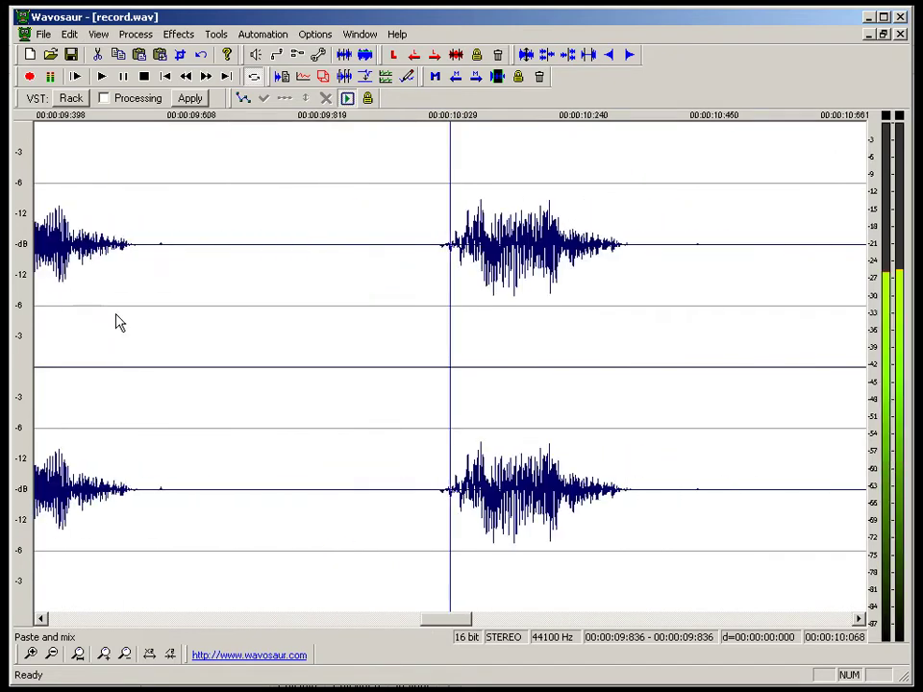
{"action": "key", "text": "Down"}
{"action": "key", "text": "Down"}
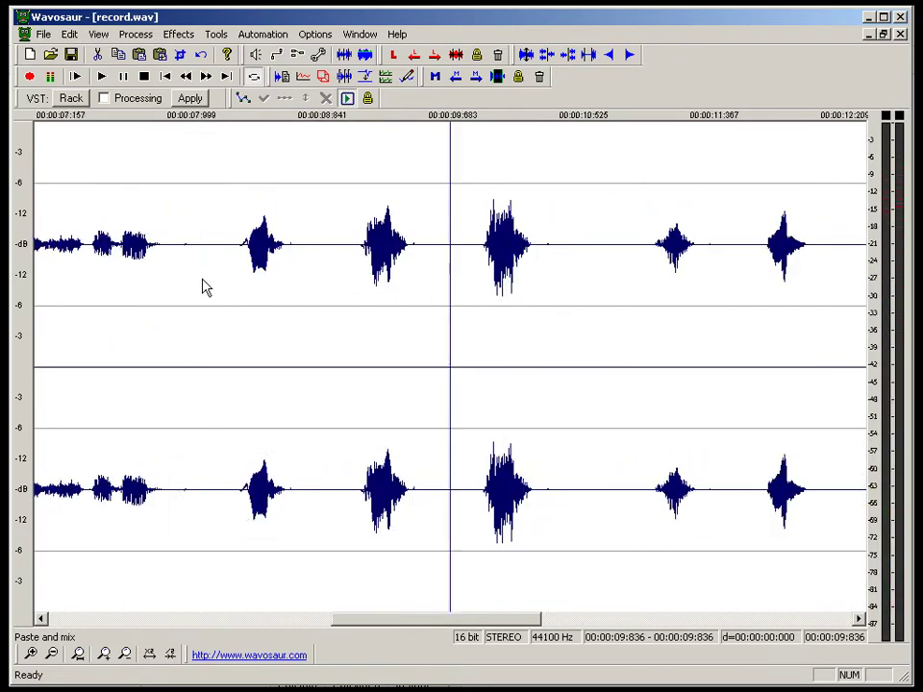
Step: Select the mixed third burst from 9:984 to 10:460 and copy it
{"action": "left_click", "coordinate": [374, 318]}
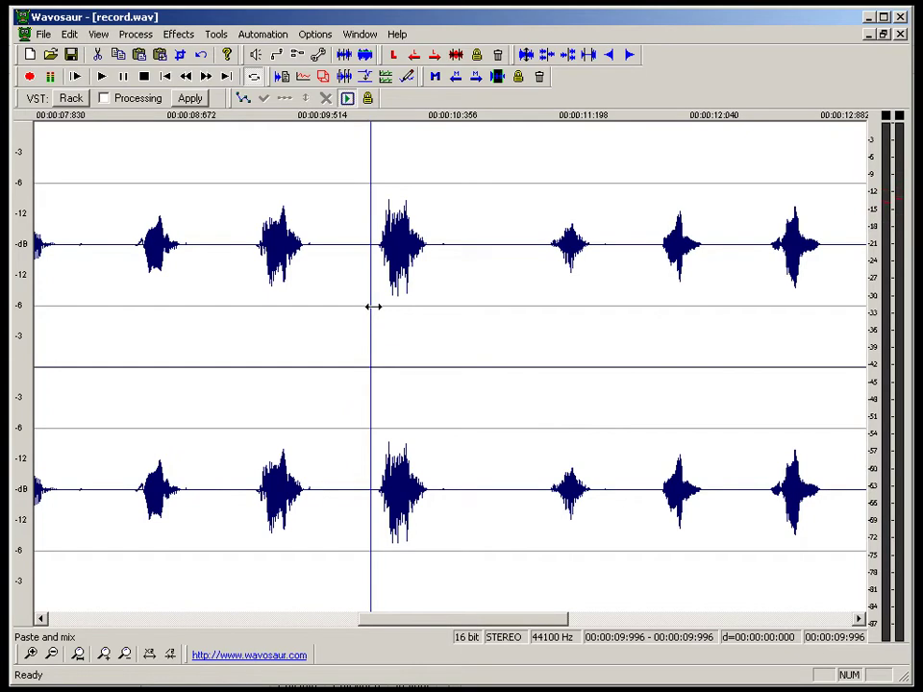
{"action": "left_click_drag", "start_coordinate": [374, 319], "coordinate": [368, 344]}
{"action": "key", "text": "ctrl+c"}
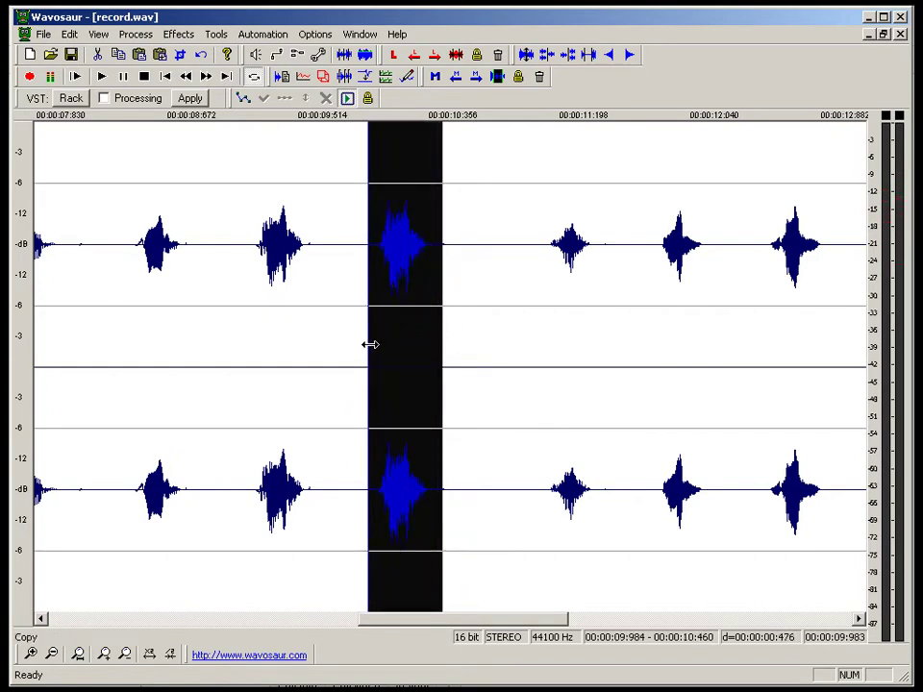
Step: Create a new 16-bit, two-channel audio file at 44100 Hz, 0.1 seconds long, and paste the copied burst into it
{"action": "key", "text": "ctrl+n"}
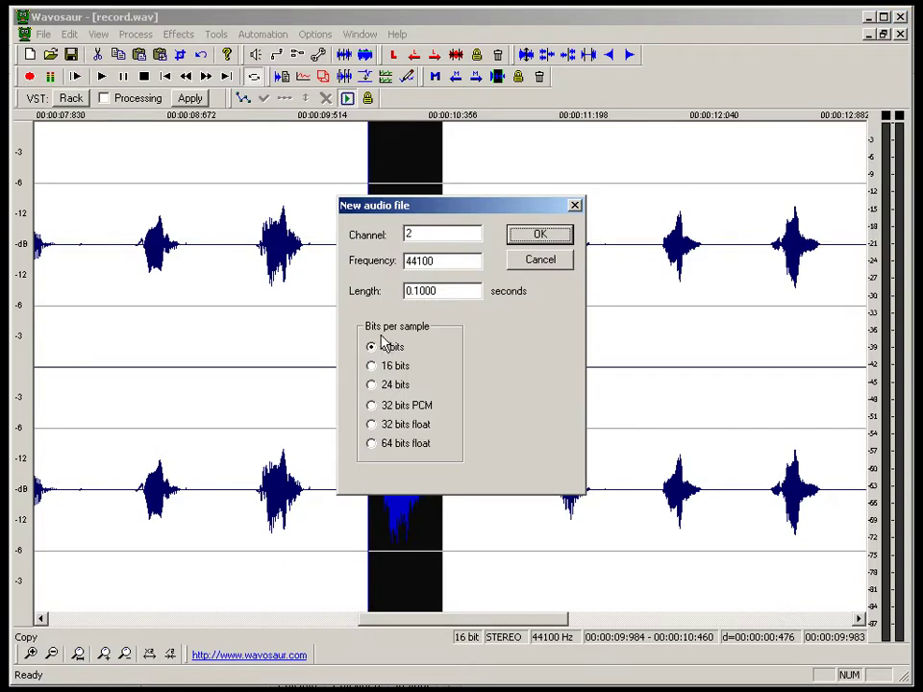
{"action": "left_click", "coordinate": [373, 373]}
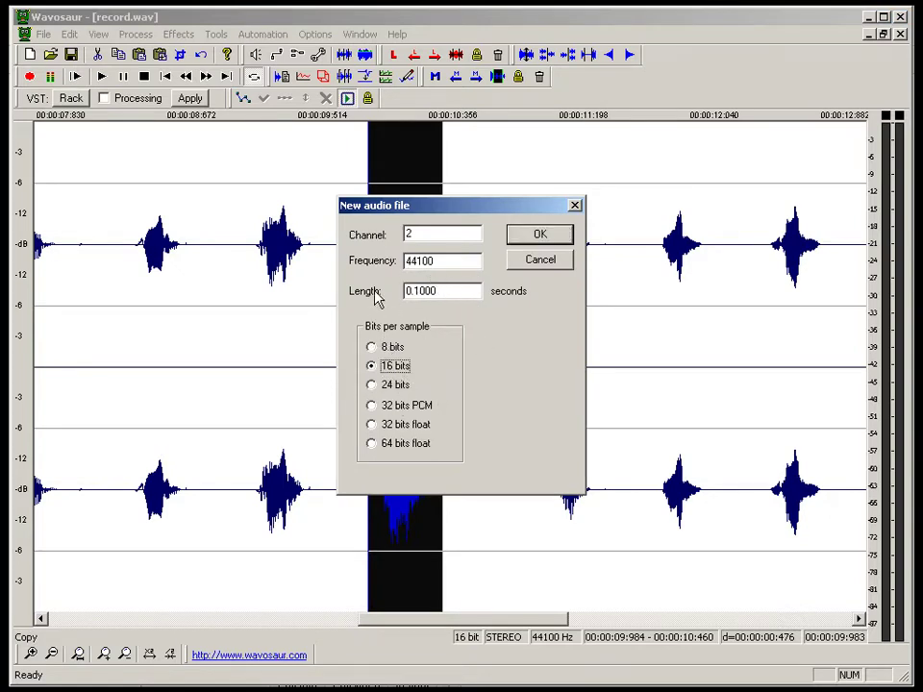
{"action": "left_click", "coordinate": [562, 241]}
{"action": "key", "text": "ctrl+v"}
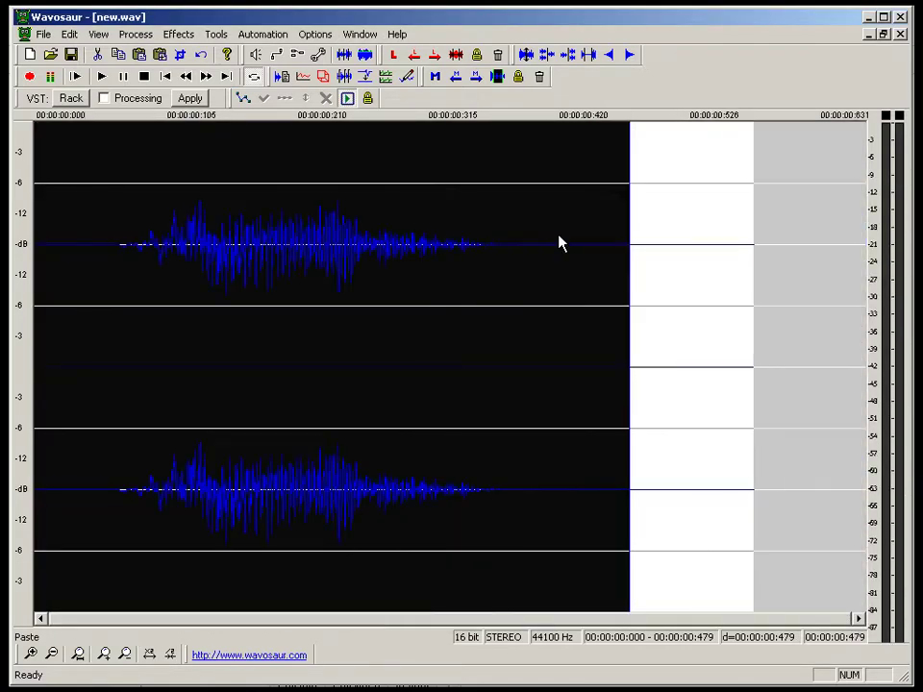
Step: Select the entire new file and play it back
{"action": "left_click", "coordinate": [669, 283]}
{"action": "key", "text": "ctrl+a"}
{"action": "key", "text": "space"}
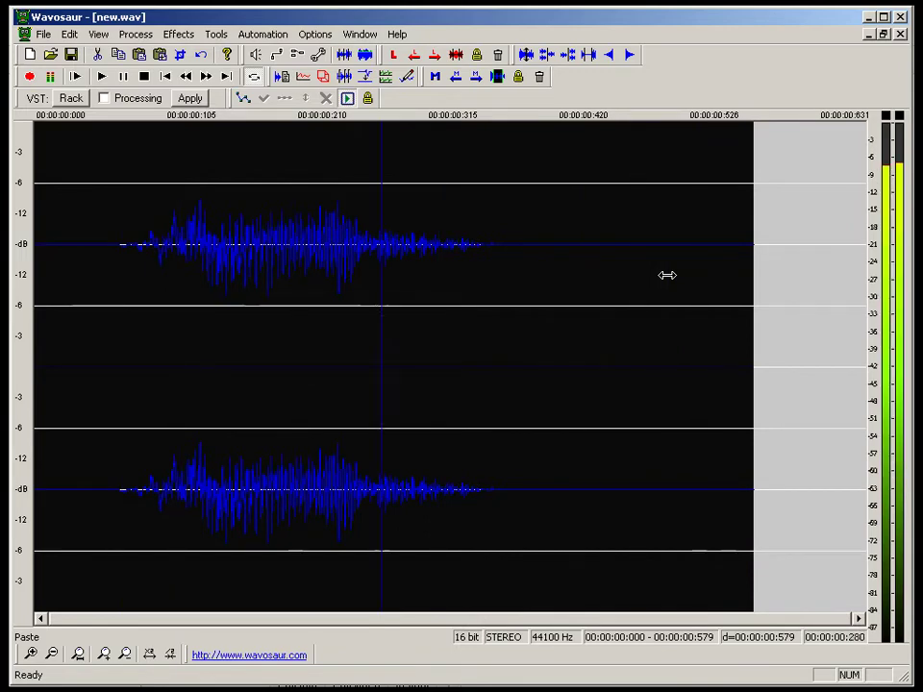
{"action": "left_click", "coordinate": [550, 346]}
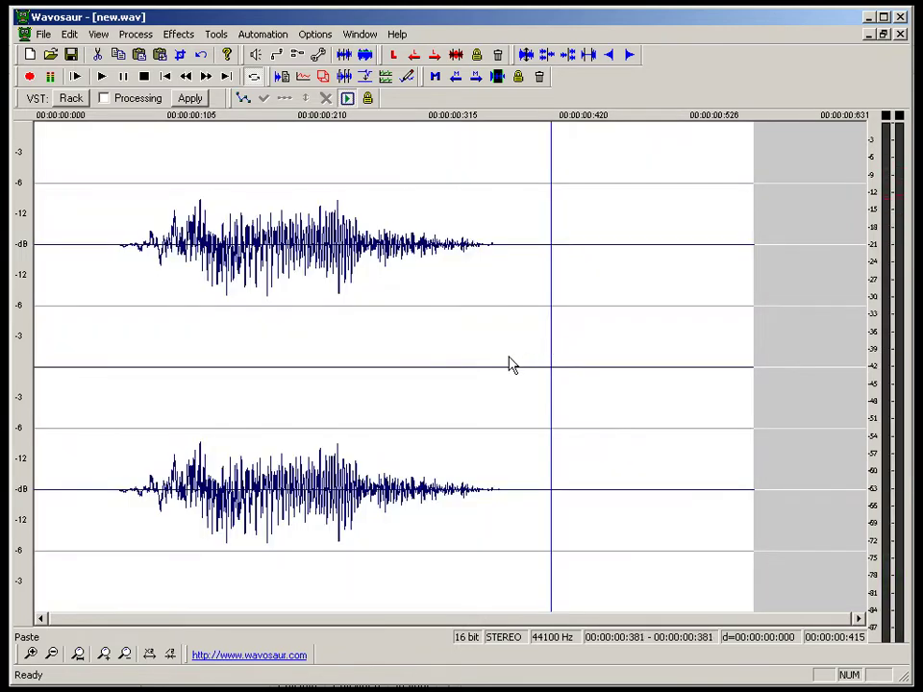
Step: Select the tail after the burst from 0:381 to 0:579, play it, and apply a fade out
{"action": "left_click_drag", "start_coordinate": [509, 365], "coordinate": [785, 359]}
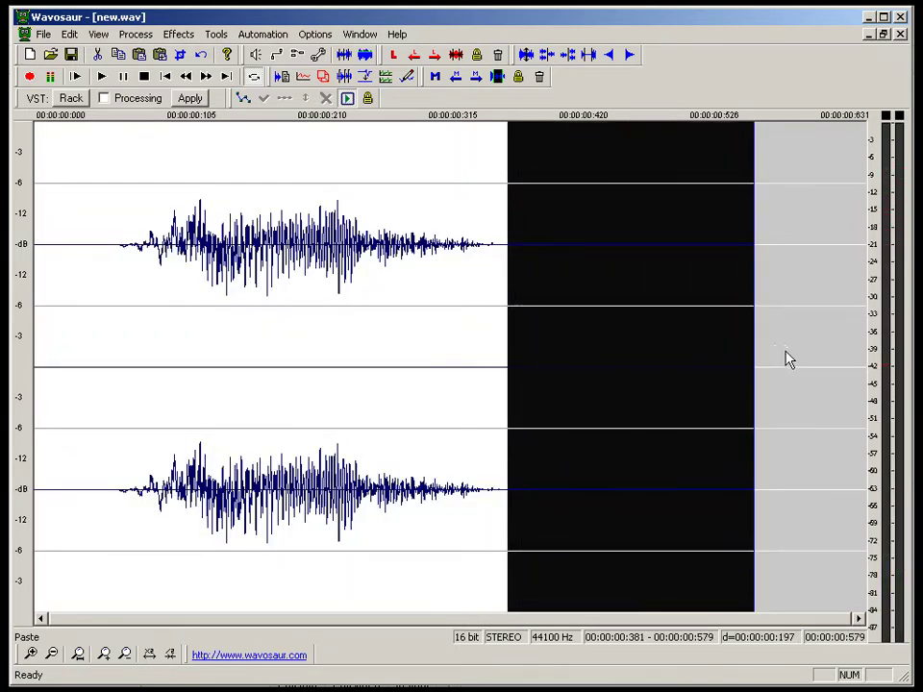
{"action": "key", "text": "space"}
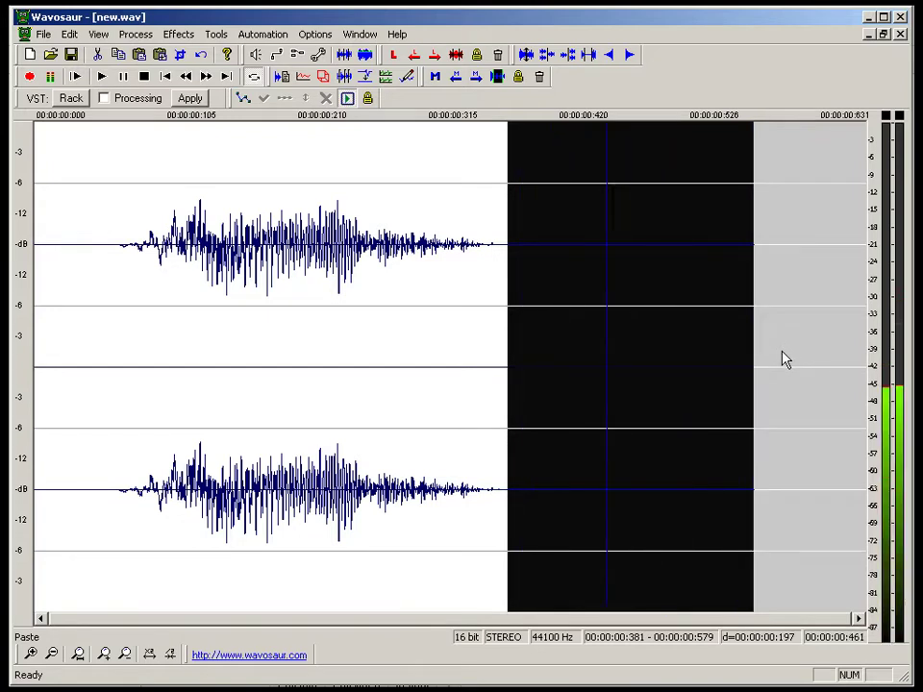
{"action": "key", "text": "space"}
{"action": "left_click", "coordinate": [121, 35]}
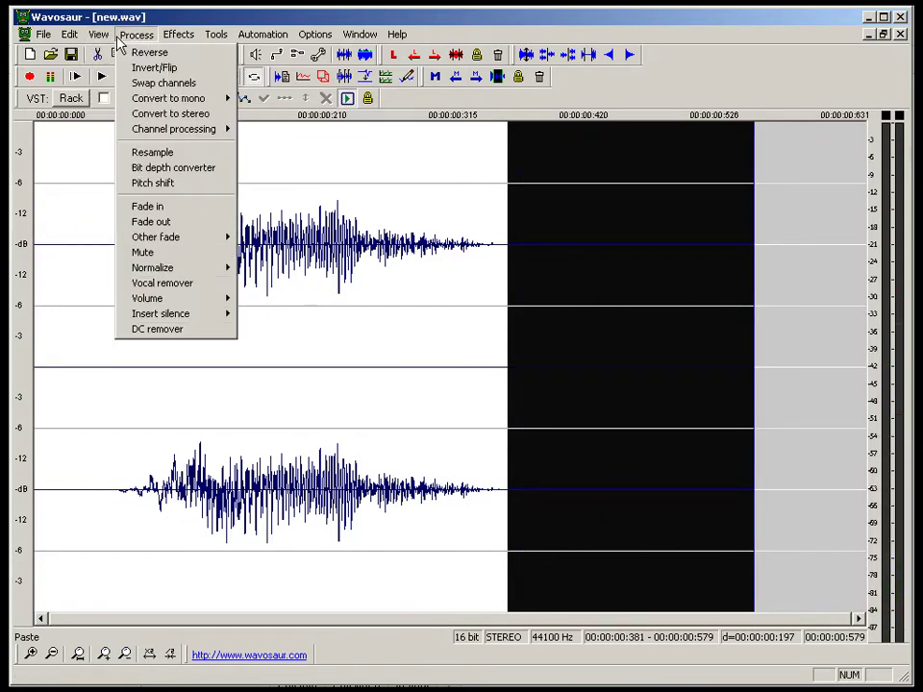
{"action": "left_click", "coordinate": [158, 223]}
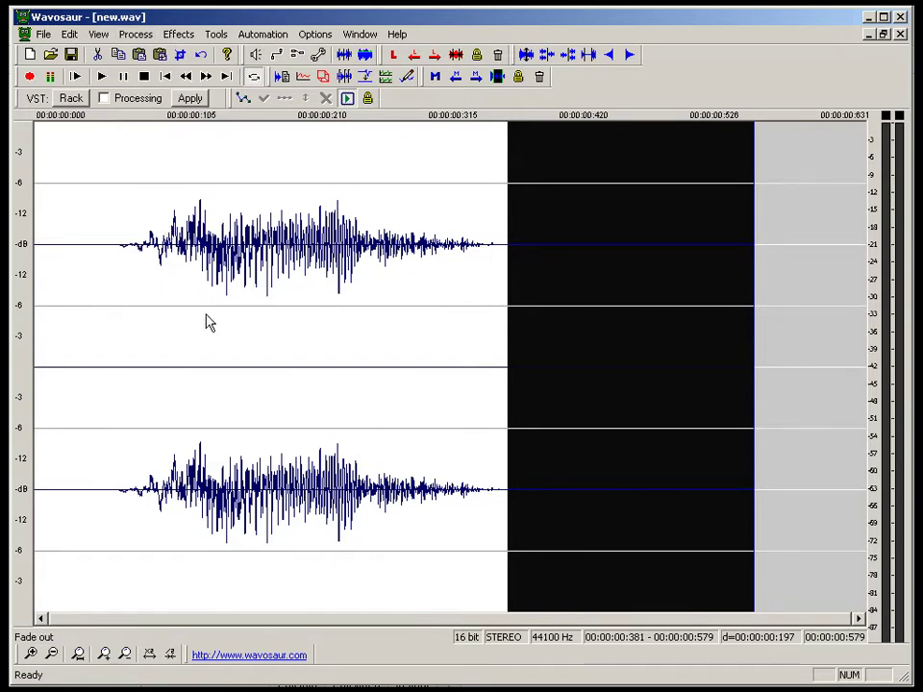
Step: Select the lead-in before the burst from 0:000 to 0:069, delete it, and play the trimmed sound
{"action": "left_click", "coordinate": [74, 311]}
{"action": "left_click_drag", "start_coordinate": [121, 317], "coordinate": [18, 323]}
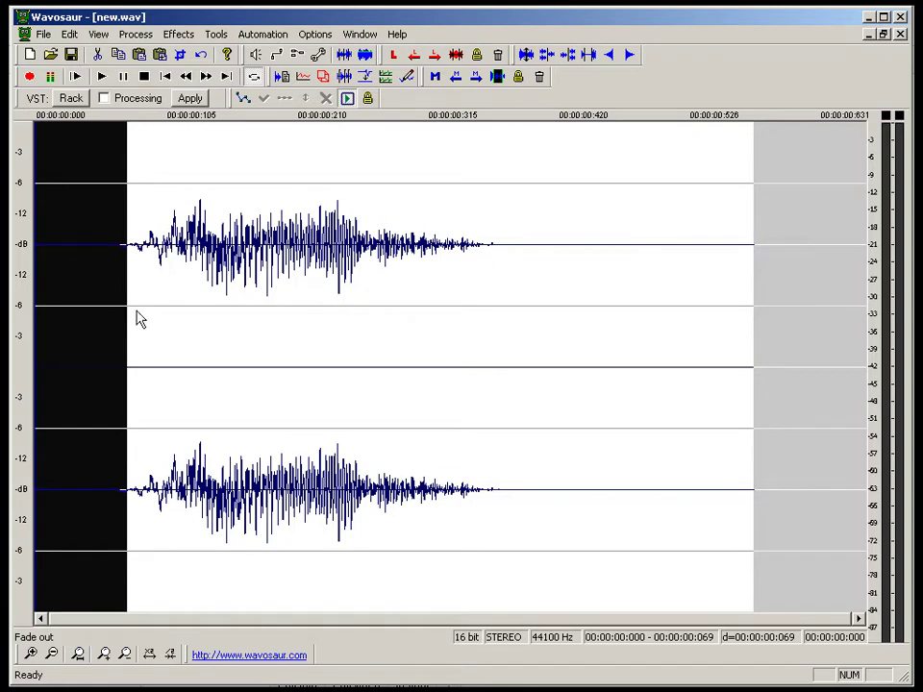
{"action": "key", "text": "space"}
{"action": "key", "text": "Delete"}
{"action": "key", "text": "space"}
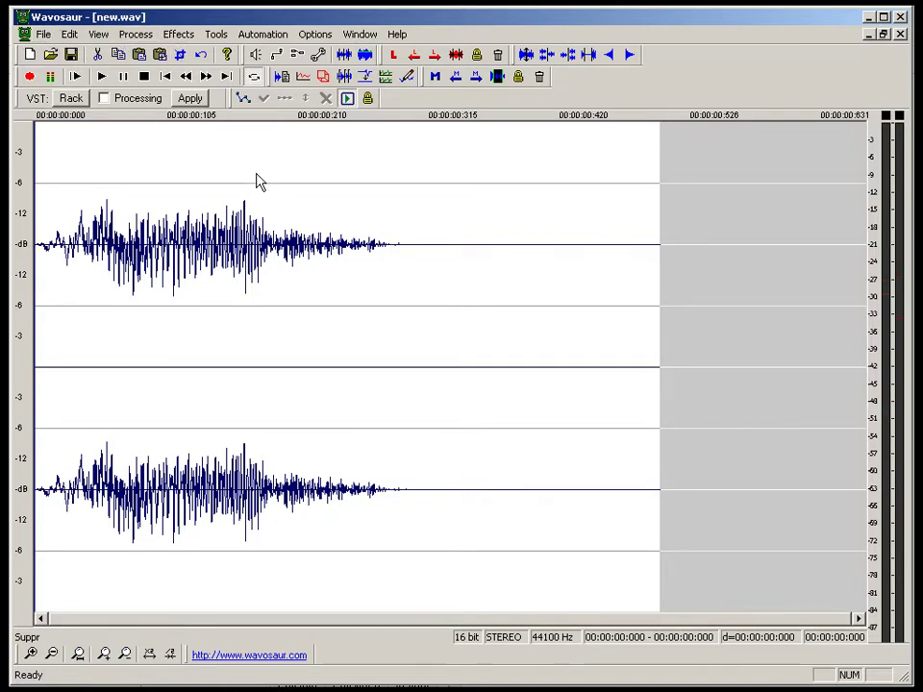
Step: Start saving the trimmed sound under a new name and browse to the Program Files\DubTurbo2\Samples\Drums folder on drive C
{"action": "left_click", "coordinate": [42, 34]}
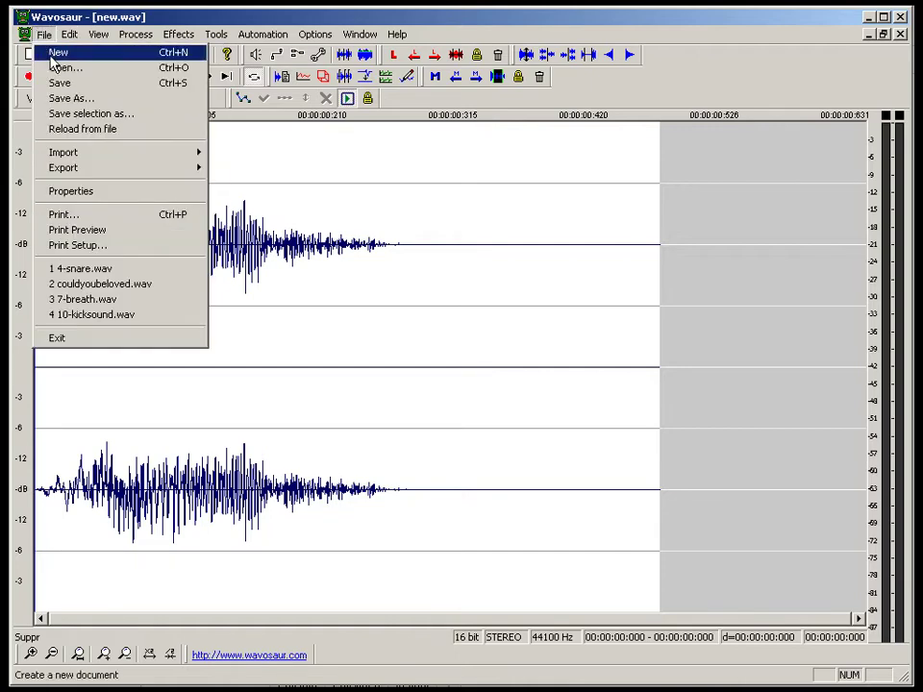
{"action": "left_click", "coordinate": [73, 102]}
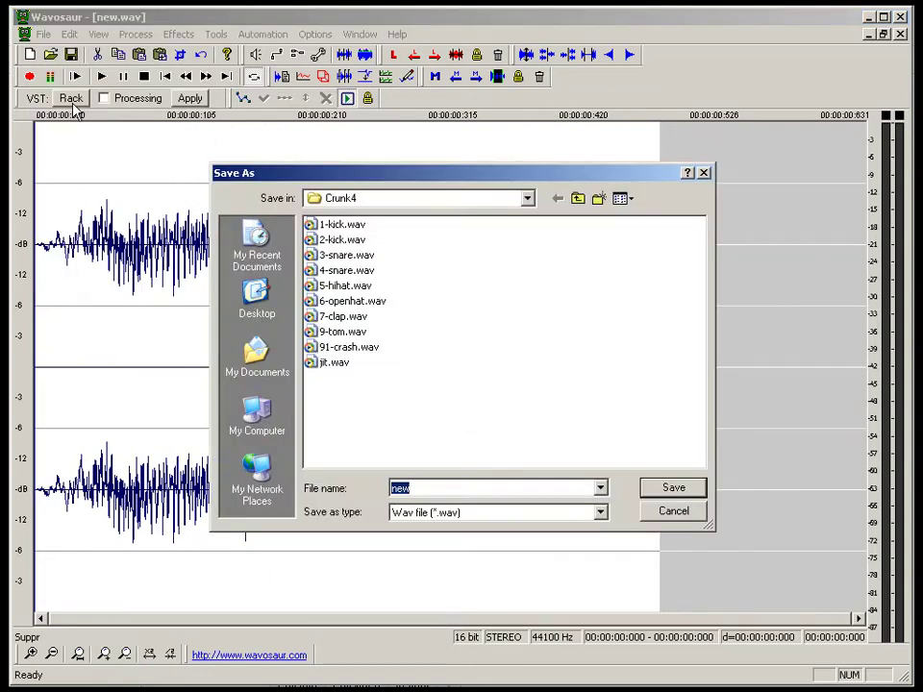
{"action": "left_click", "coordinate": [258, 420]}
{"action": "left_click", "coordinate": [360, 238]}
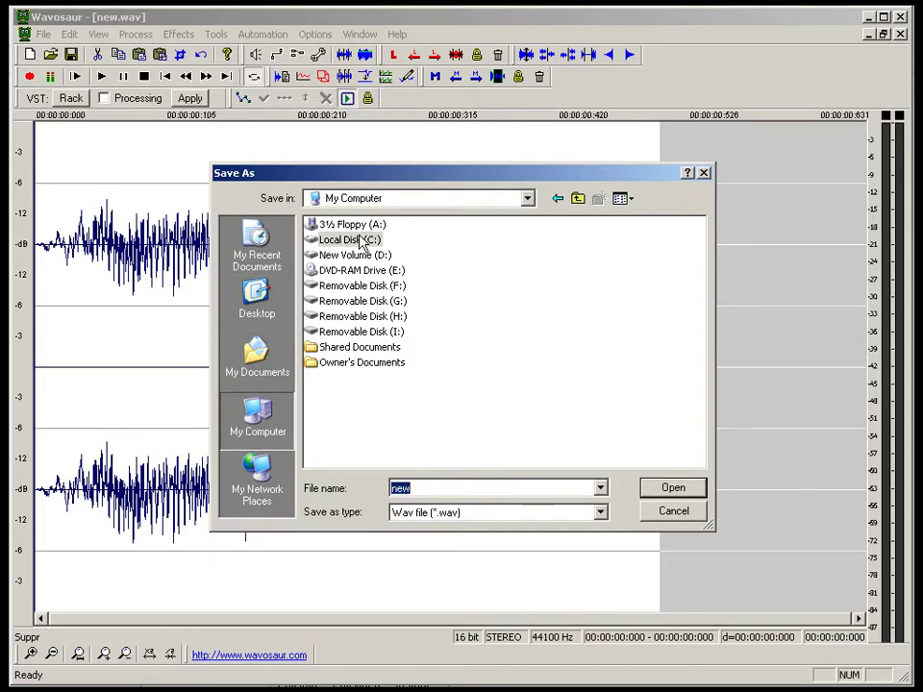
{"action": "double_click", "coordinate": [359, 239]}
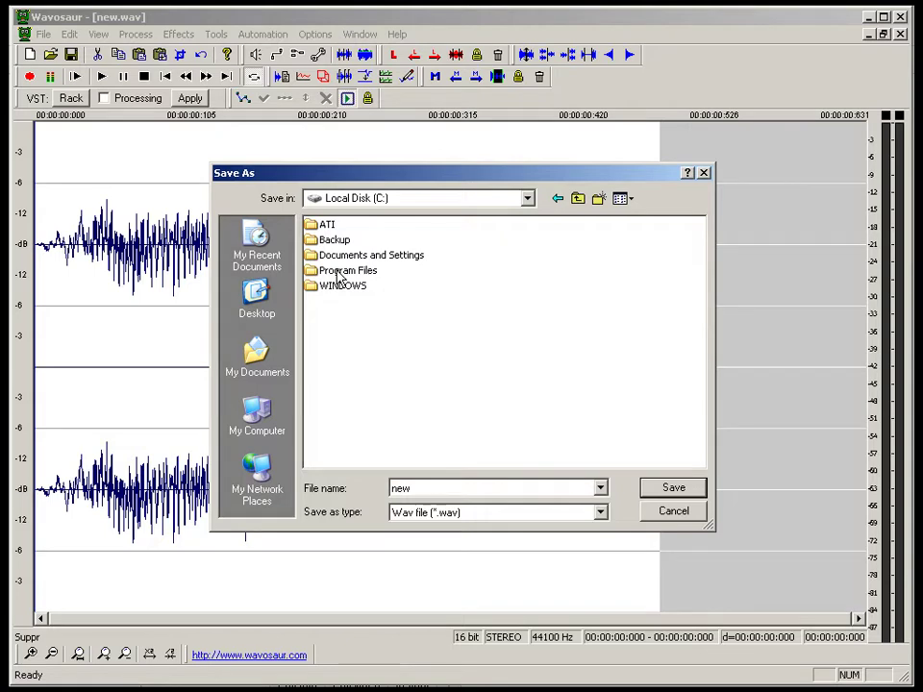
{"action": "double_click", "coordinate": [347, 270]}
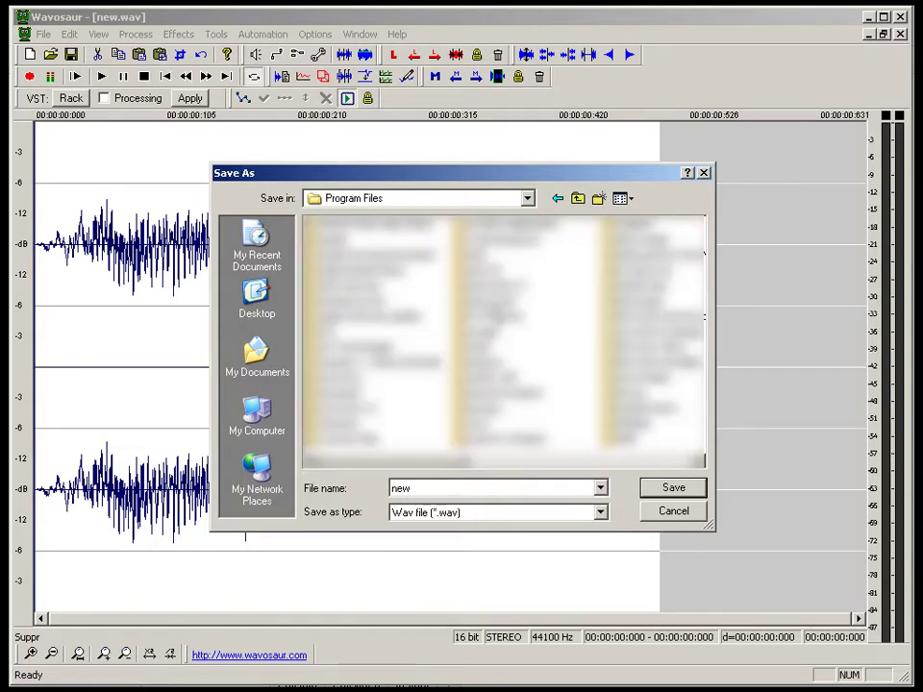
{"action": "double_click", "coordinate": [365, 224]}
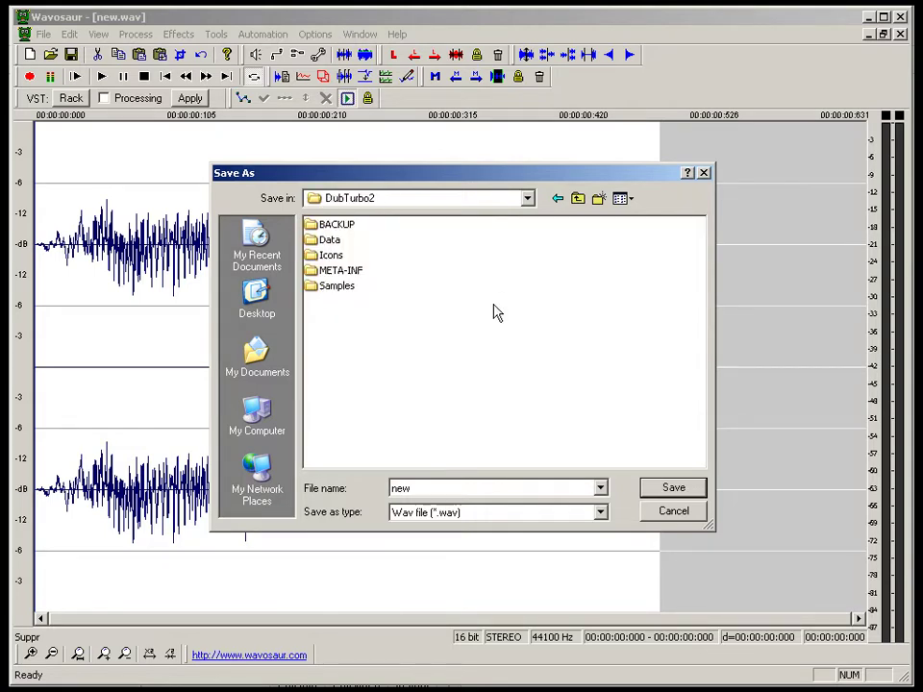
{"action": "left_click", "coordinate": [332, 288]}
{"action": "double_click", "coordinate": [331, 289]}
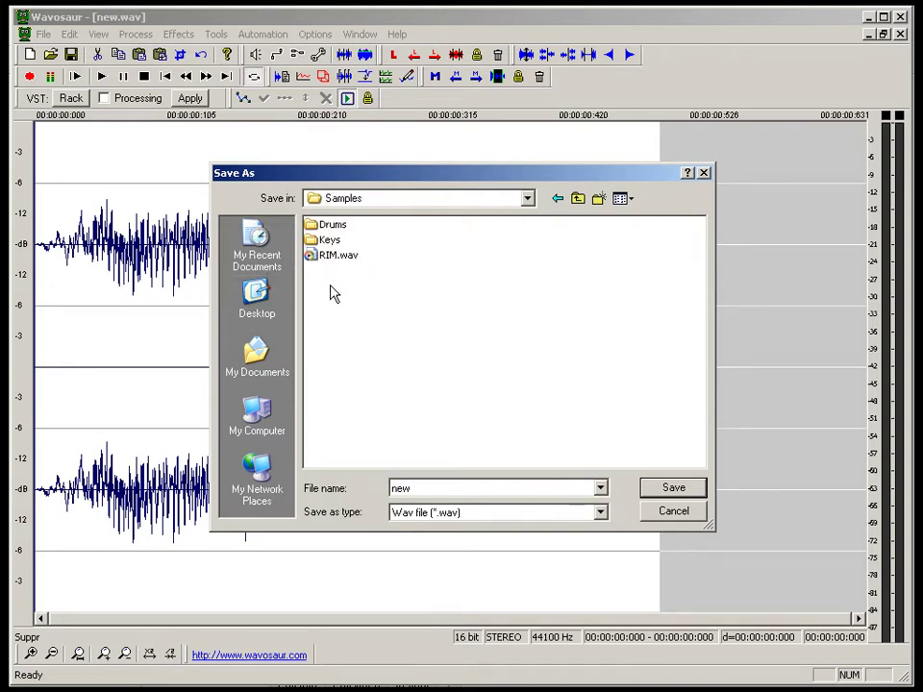
{"action": "double_click", "coordinate": [321, 229]}
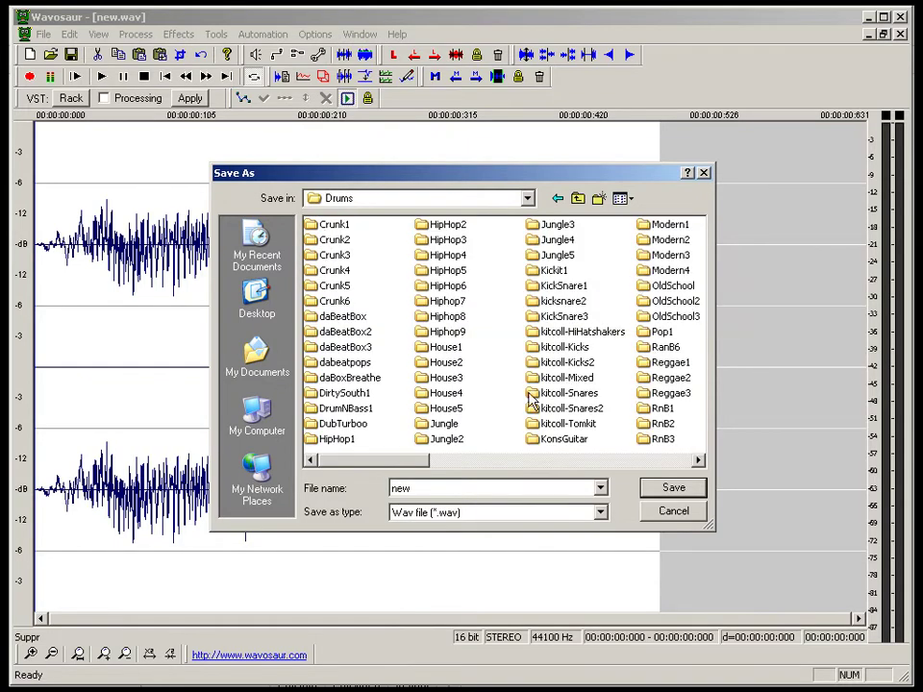
Step: Create a folder named zz-random inside the Drums folder and open it
{"action": "left_click_drag", "start_coordinate": [422, 459], "coordinate": [707, 462]}
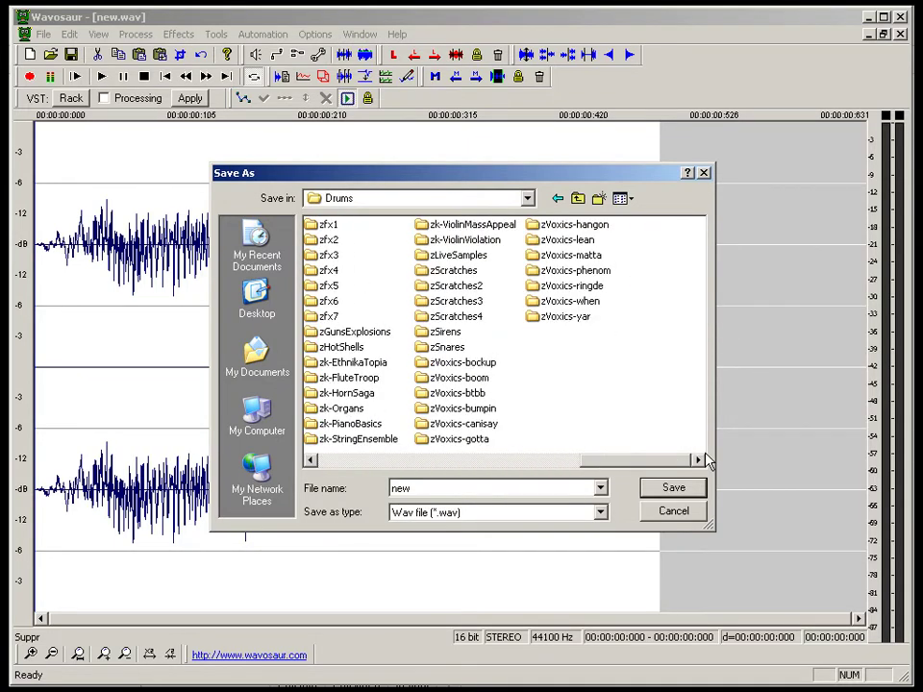
{"action": "left_click", "coordinate": [597, 199]}
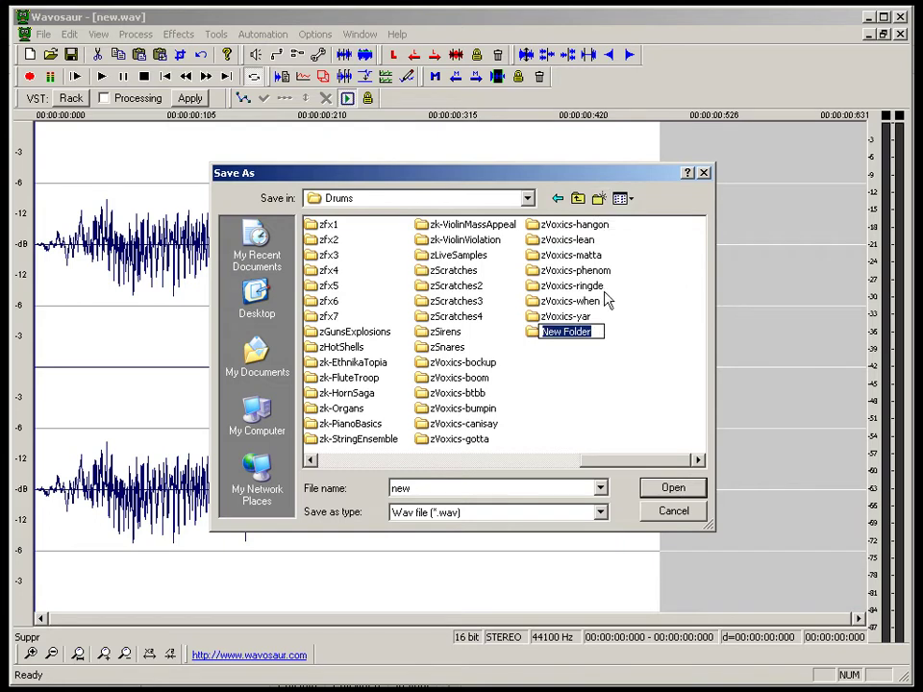
{"action": "type", "text": "zz-"}
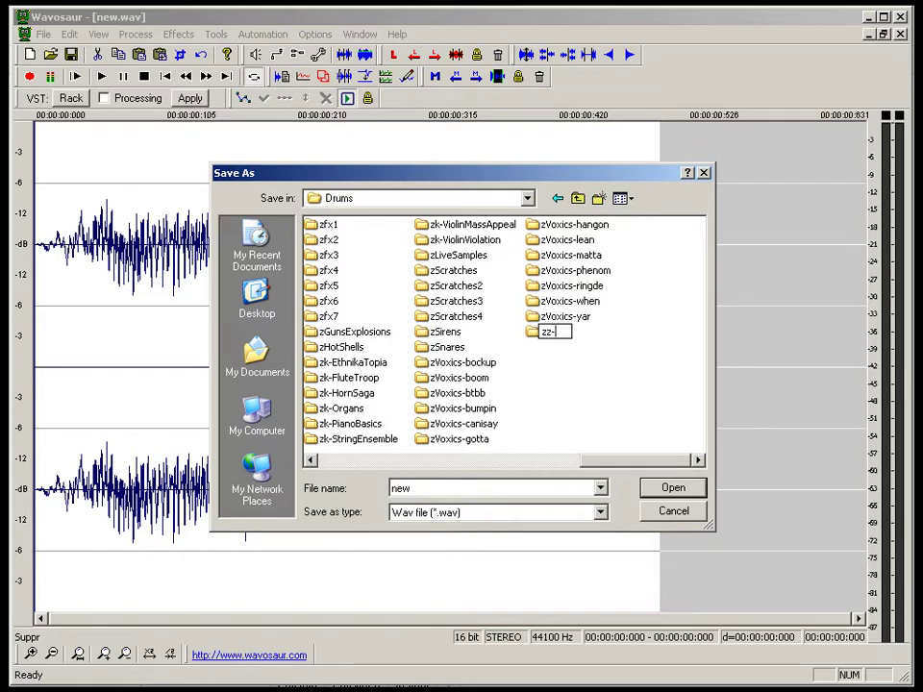
{"action": "type", "text": "andom"}
{"action": "type", "text": "-"}
{"action": "key", "text": "Return"}
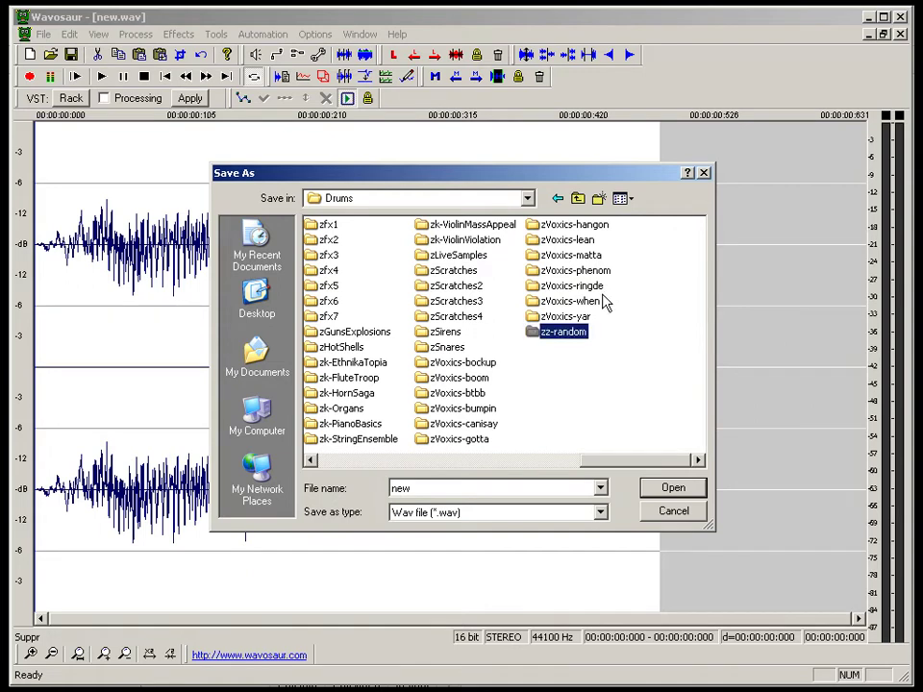
{"action": "double_click", "coordinate": [575, 334]}
Step: Save the sound as 7-huh.wav in the zz-random folder and close the file
{"action": "double_click", "coordinate": [460, 489]}
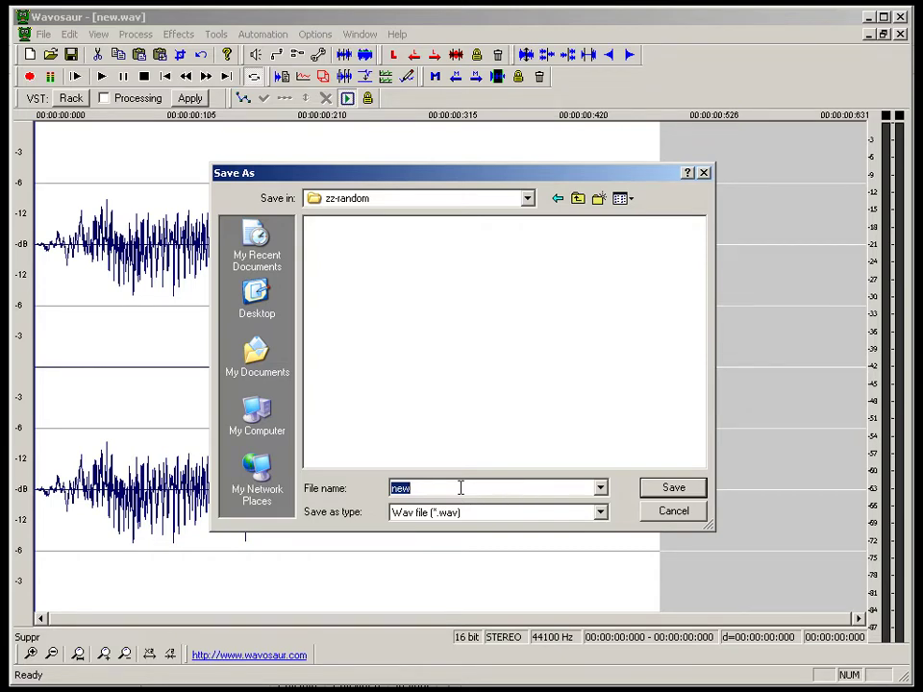
{"action": "type", "text": "7-huh.wav"}
{"action": "left_click", "coordinate": [674, 492]}
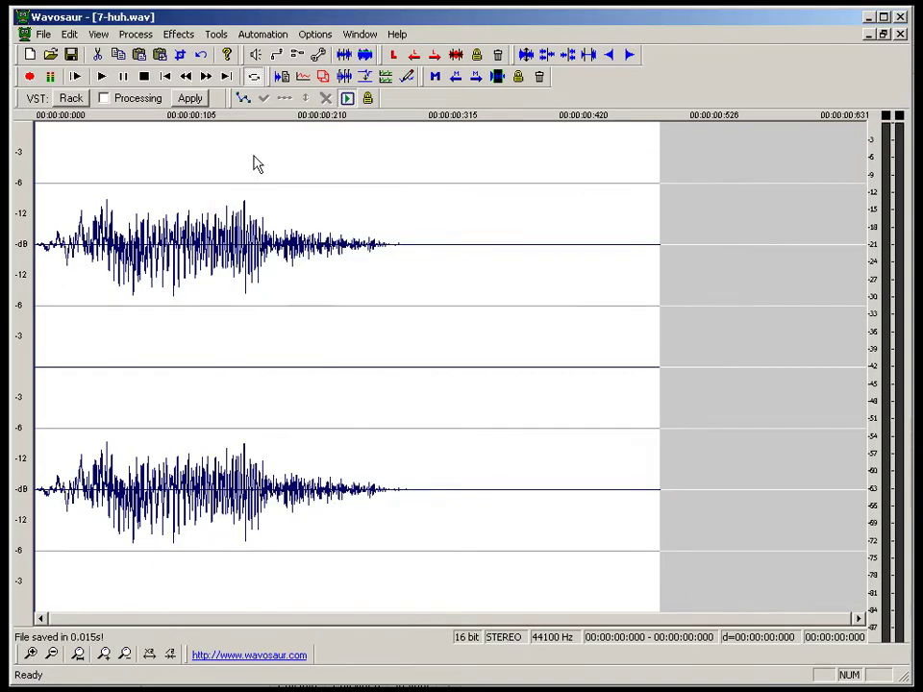
{"action": "left_click", "coordinate": [900, 35]}
Step: Select the first burst of record.wav from 0:262 to 0:505 and turn off looped playback
{"action": "scroll", "coordinate": [581, 393], "scroll_direction": "down", "scroll_amount": 2}
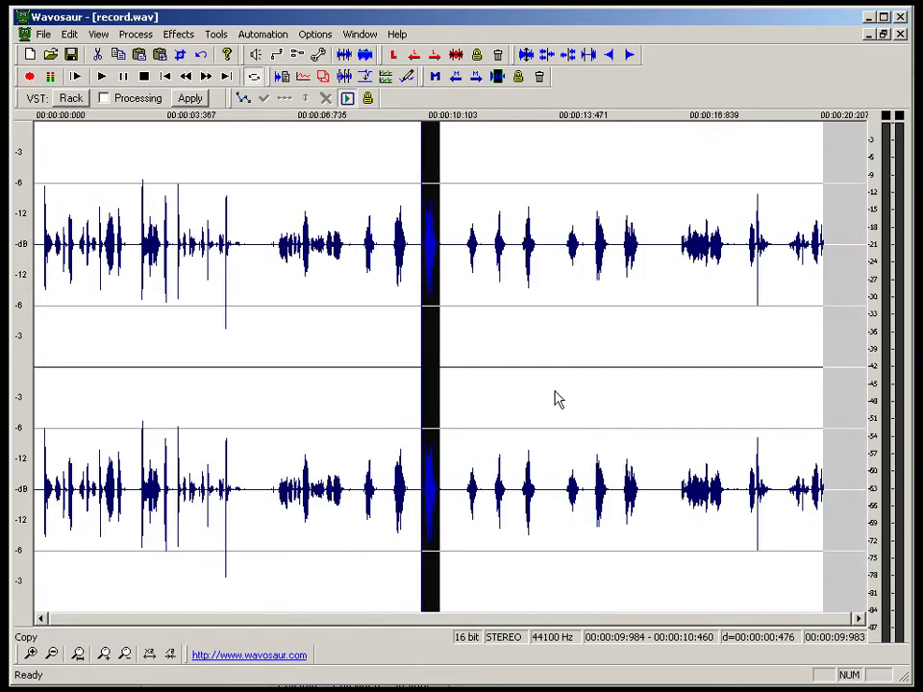
{"action": "left_click", "coordinate": [464, 398]}
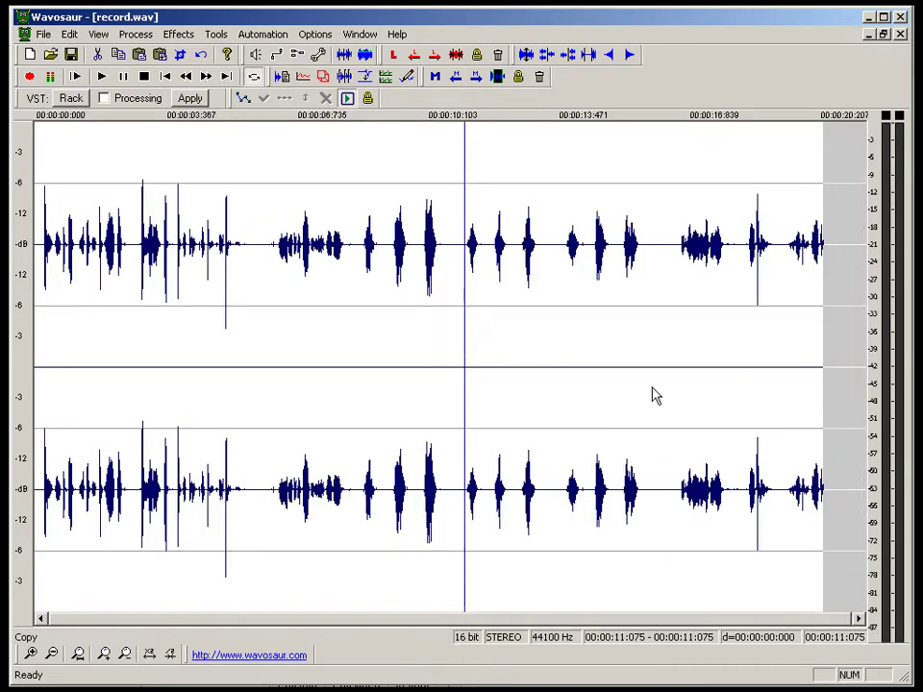
{"action": "left_click", "coordinate": [40, 416]}
{"action": "scroll", "coordinate": [41, 417], "scroll_direction": "up", "scroll_amount": 4}
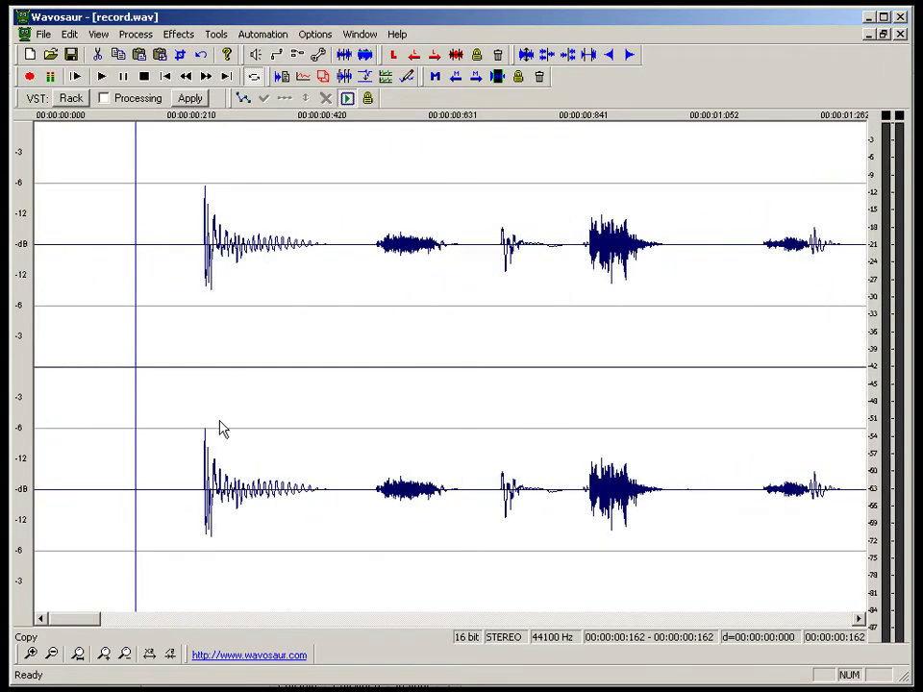
{"action": "left_click_drag", "start_coordinate": [198, 431], "coordinate": [348, 416]}
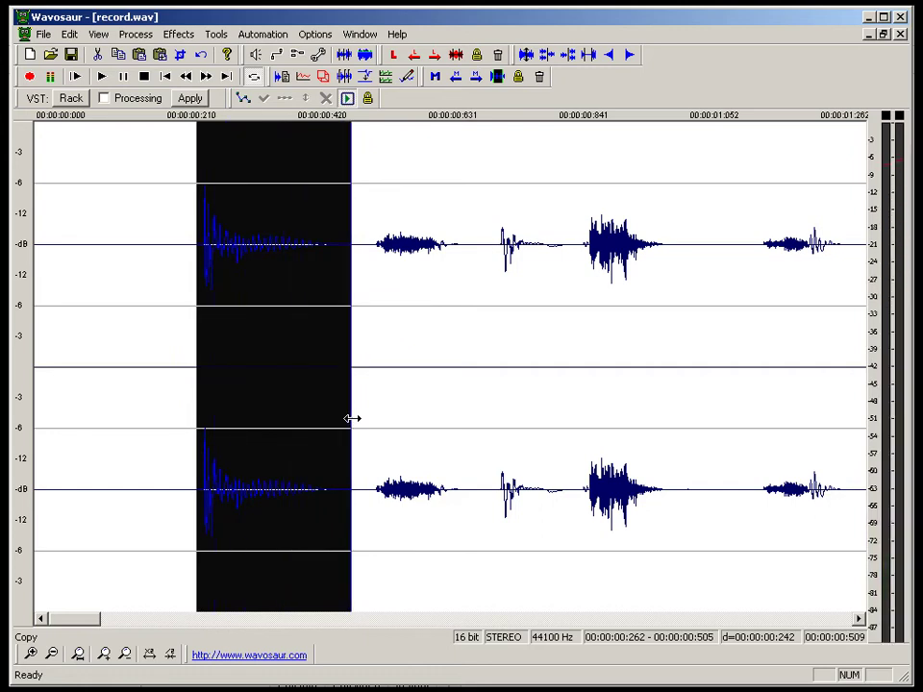
{"action": "left_click", "coordinate": [254, 77]}
Step: Copy the selected burst into a new 16-bit, two-channel audio file at 44100 Hz, 0.1 seconds long
{"action": "key", "text": "ctrl+n"}
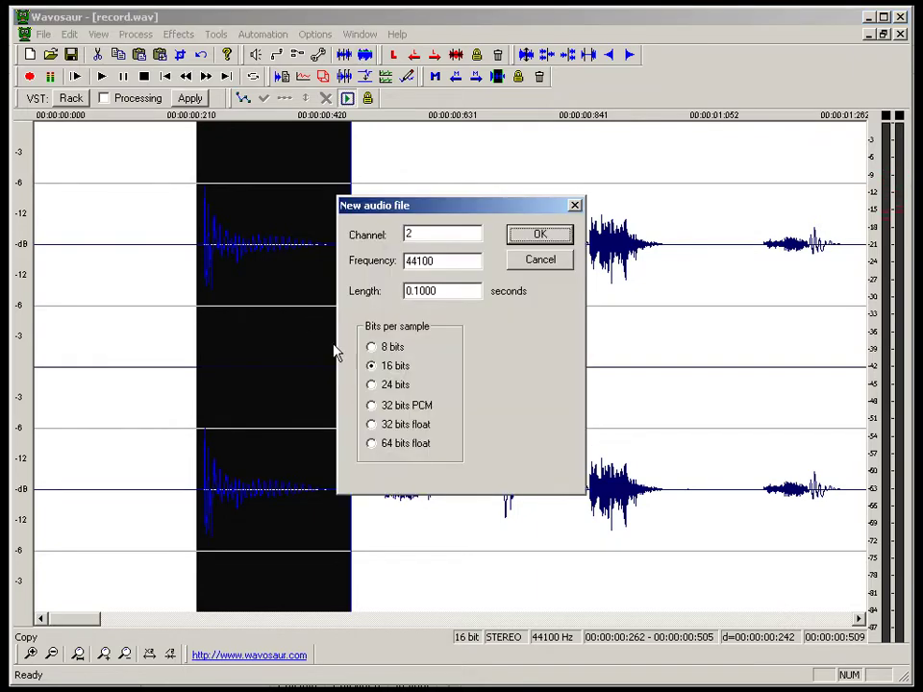
{"action": "left_click", "coordinate": [539, 234]}
{"action": "key", "text": "ctrl+v"}
{"action": "scroll", "coordinate": [601, 245], "scroll_direction": "down", "scroll_amount": 2}
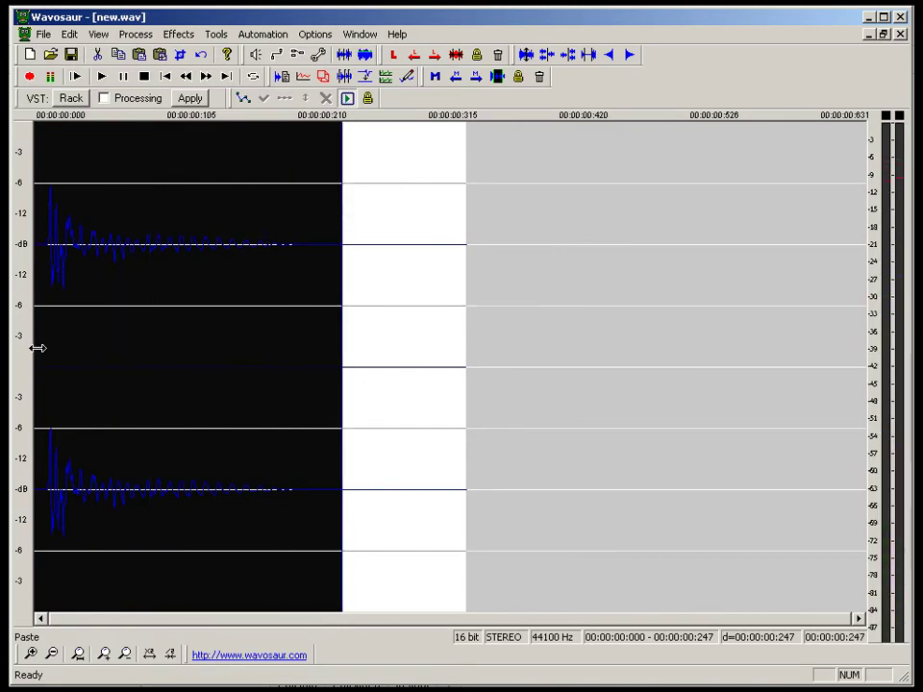
Step: Delete the empty end from 0:247 to 0:347 and apply a fade out to the tail from 0:203 to 0:247
{"action": "left_click_drag", "start_coordinate": [35, 346], "coordinate": [466, 348]}
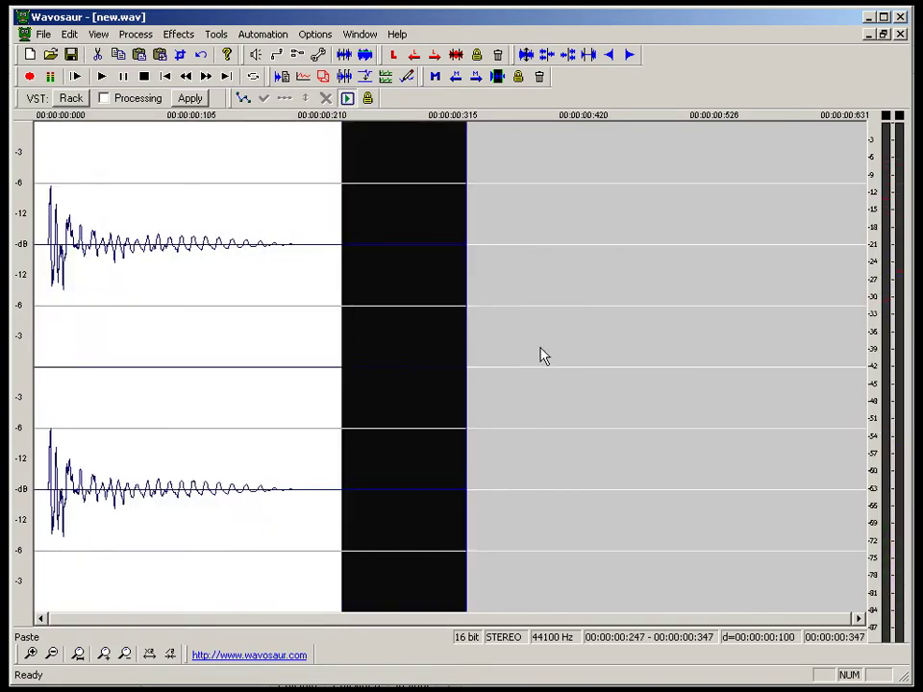
{"action": "key", "text": "Delete"}
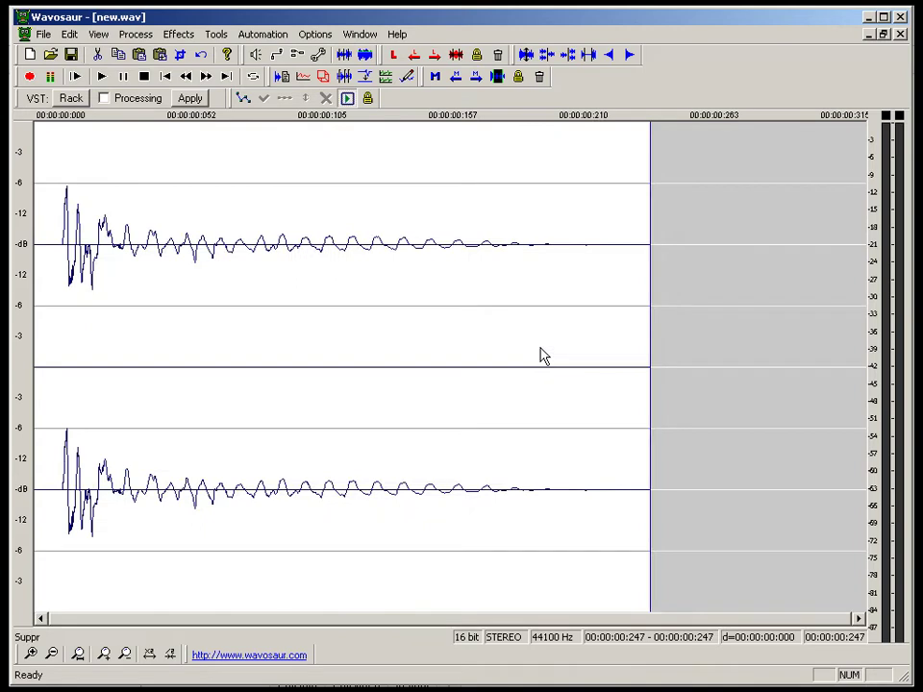
{"action": "left_click", "coordinate": [542, 355], "text": "shift"}
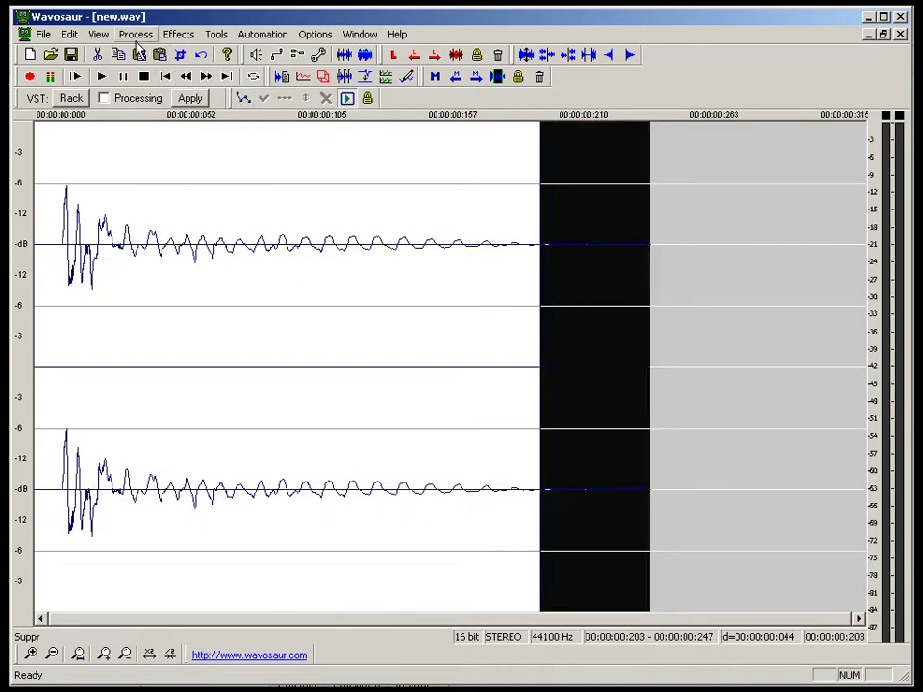
{"action": "left_click", "coordinate": [136, 34]}
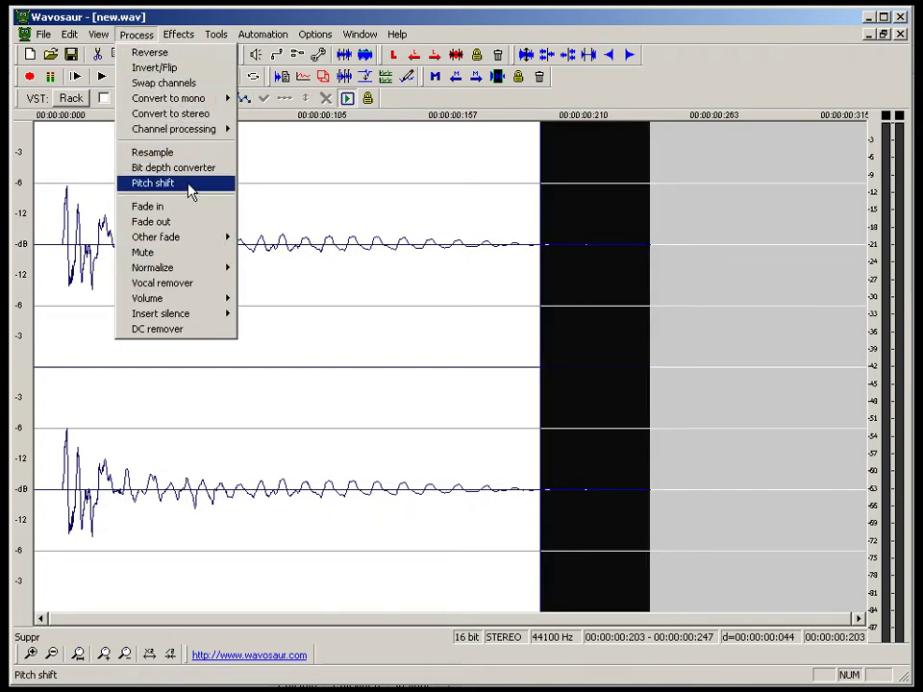
{"action": "left_click", "coordinate": [151, 221]}
Step: Delete the silent lead-in from 0:000 to 0:011, right up to the burst's onset, and play the trimmed sound
{"action": "left_click", "coordinate": [57, 335]}
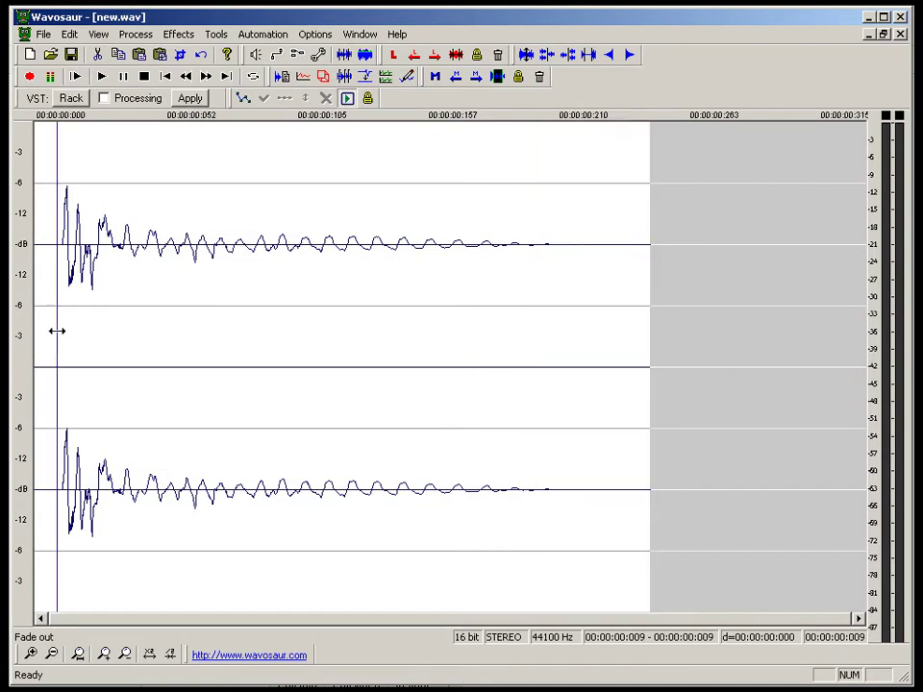
{"action": "left_click_drag", "start_coordinate": [56, 344], "coordinate": [35, 344]}
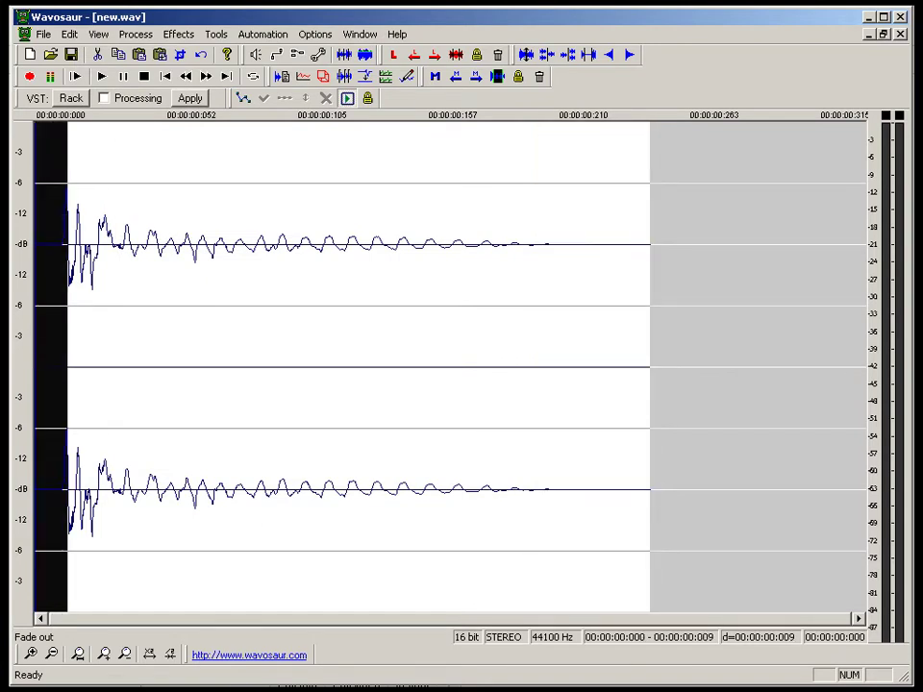
{"action": "scroll", "coordinate": [245, 318], "scroll_direction": "up", "scroll_amount": 4}
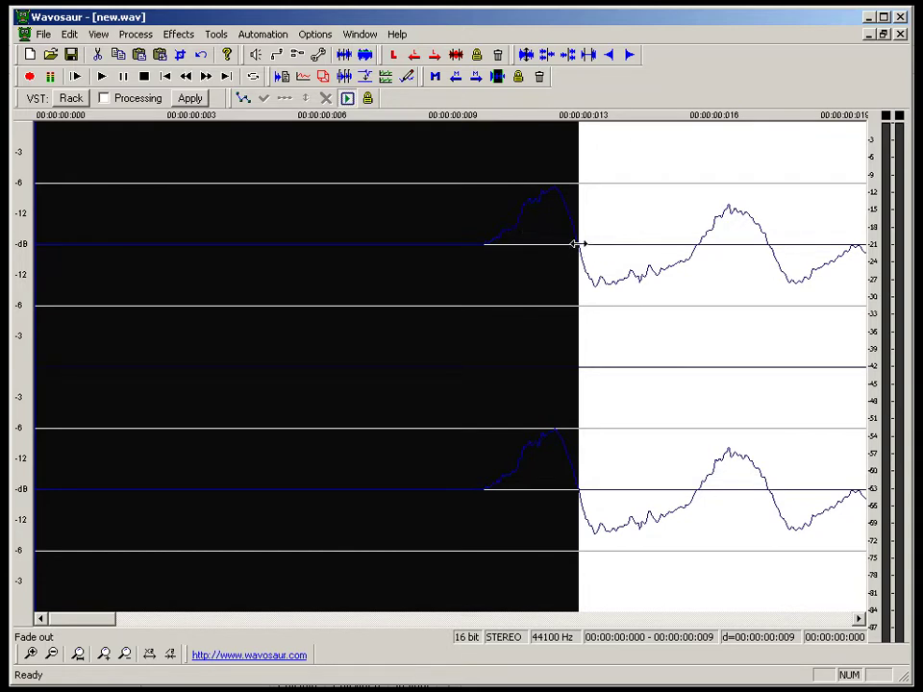
{"action": "left_click_drag", "start_coordinate": [577, 245], "coordinate": [385, 317]}
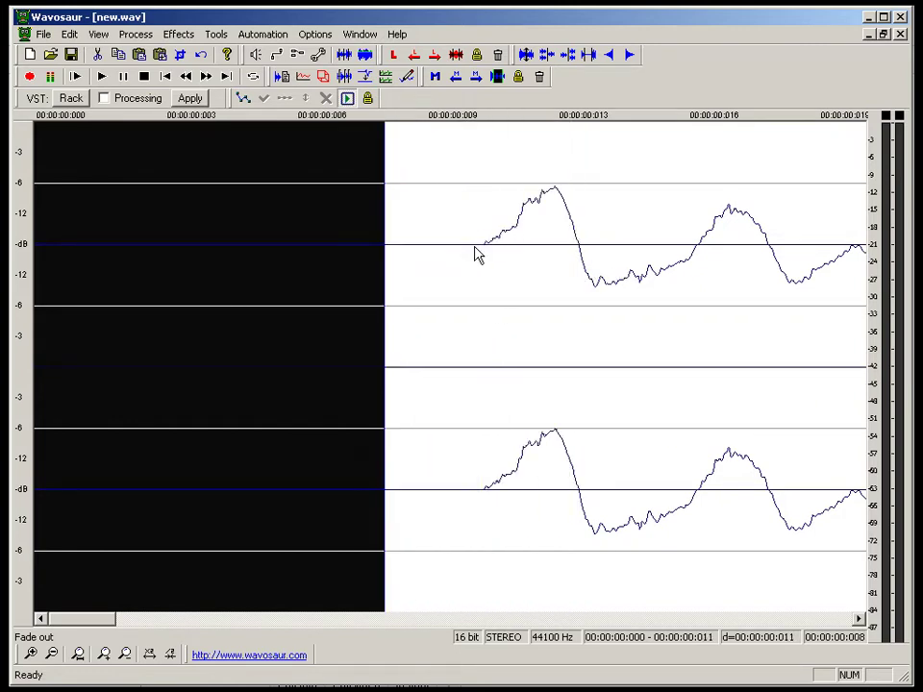
{"action": "scroll", "coordinate": [436, 404], "scroll_direction": "up", "scroll_amount": 1}
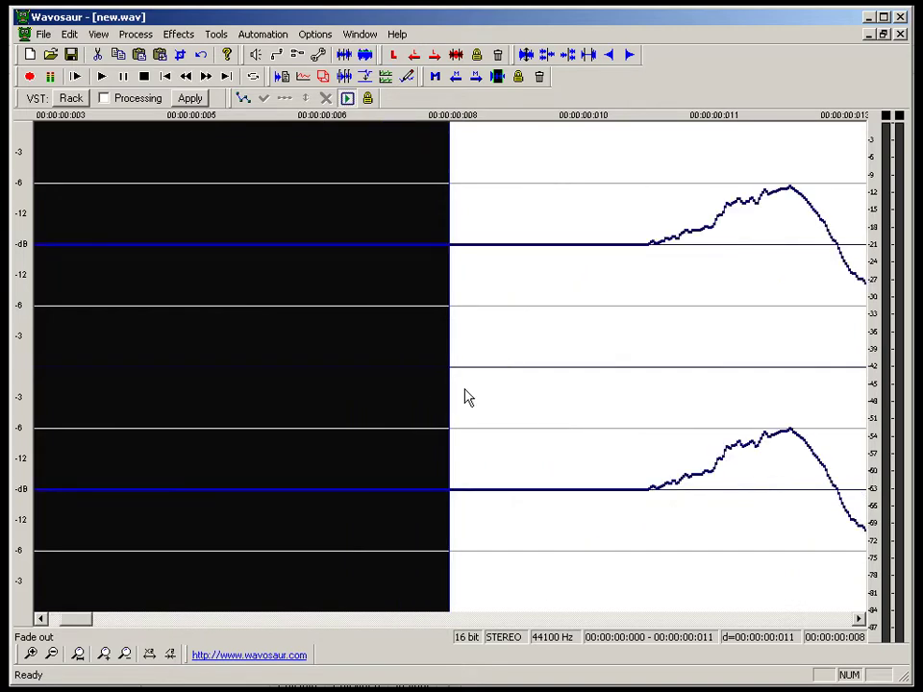
{"action": "left_click", "coordinate": [650, 357], "text": "shift"}
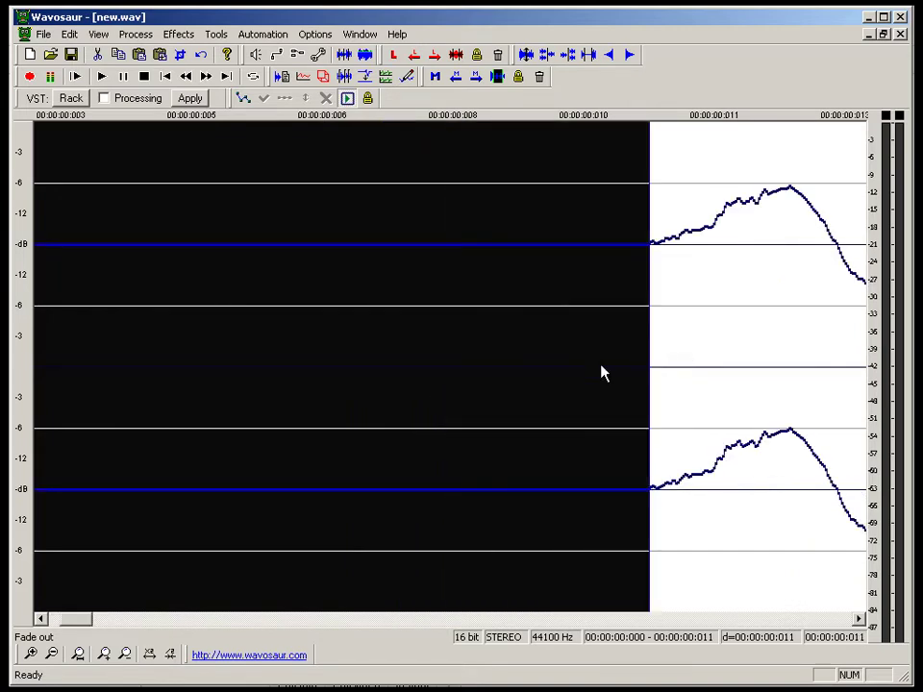
{"action": "left_click", "coordinate": [634, 322], "text": "shift"}
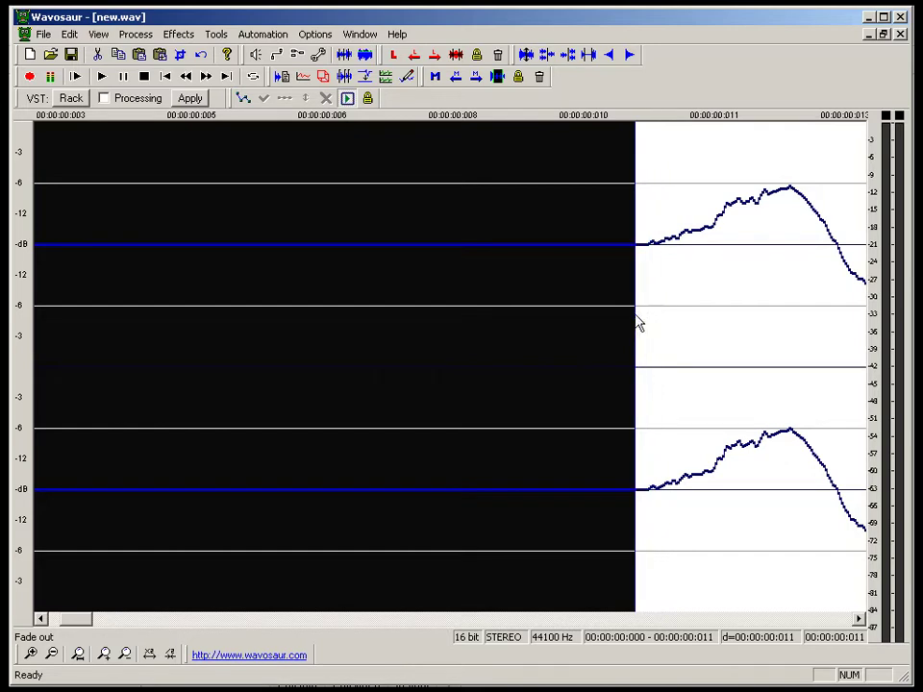
{"action": "mouse_move", "coordinate": [638, 323]}
{"action": "left_mouse_down"}
{"action": "mouse_move", "coordinate": [646, 319]}
{"action": "mouse_move", "coordinate": [617, 326]}
{"action": "mouse_move", "coordinate": [655, 342]}
{"action": "mouse_move", "coordinate": [629, 336]}
{"action": "mouse_move", "coordinate": [645, 335]}
{"action": "left_mouse_up"}
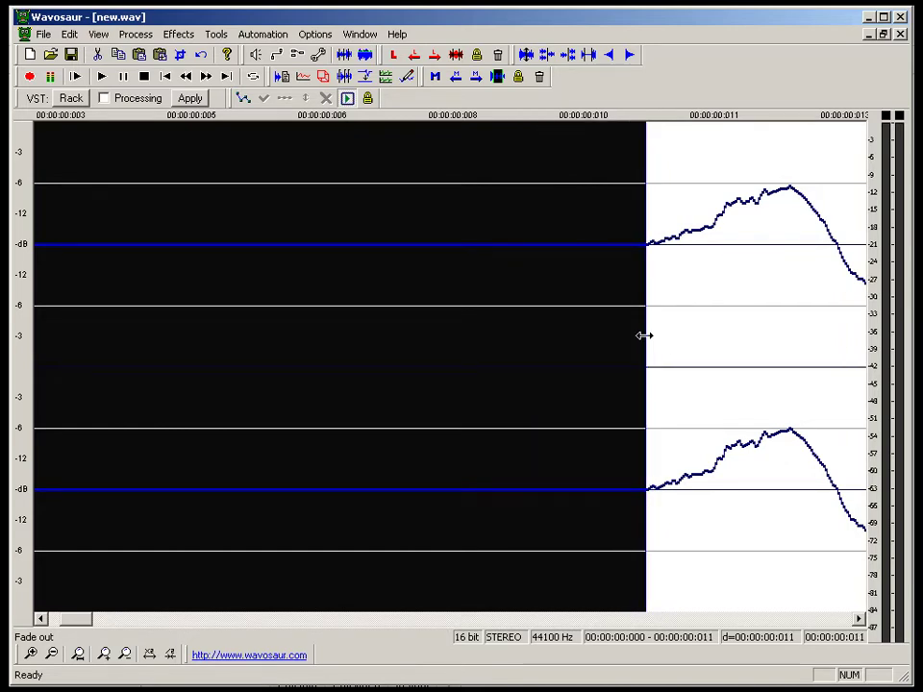
{"action": "key", "text": "Delete"}
{"action": "key", "text": "minus"}
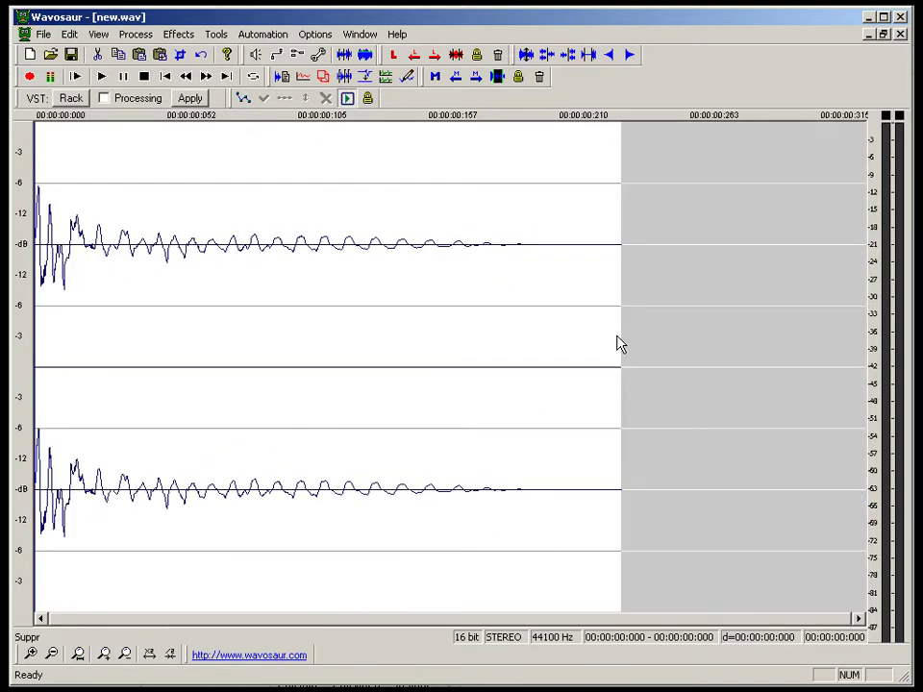
{"action": "key", "text": "space"}
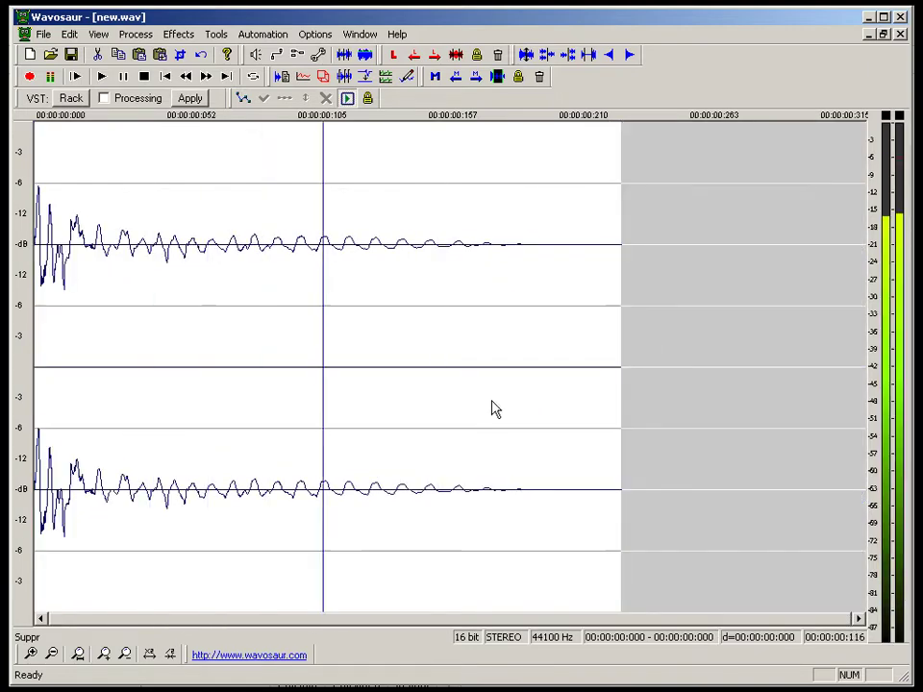
Step: Save the whole trimmed sound as 1-kick.wav in the zz-random folder and close it to return to record.wav
{"action": "key", "text": "ctrl+a"}
{"action": "key", "text": "ctrl+s"}
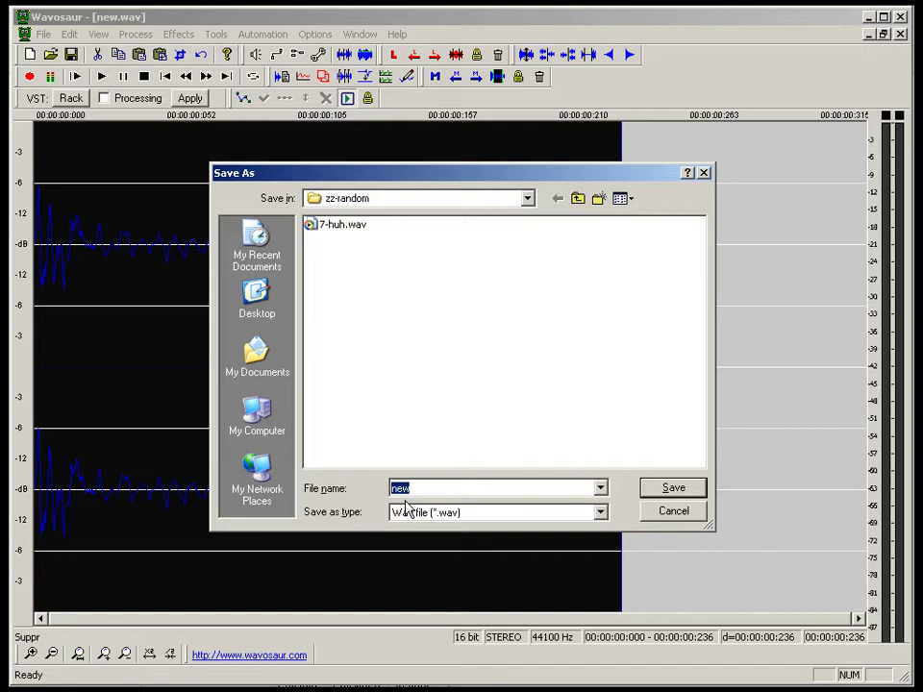
{"action": "type", "text": "1-kick.wav"}
{"action": "key", "text": "Return"}
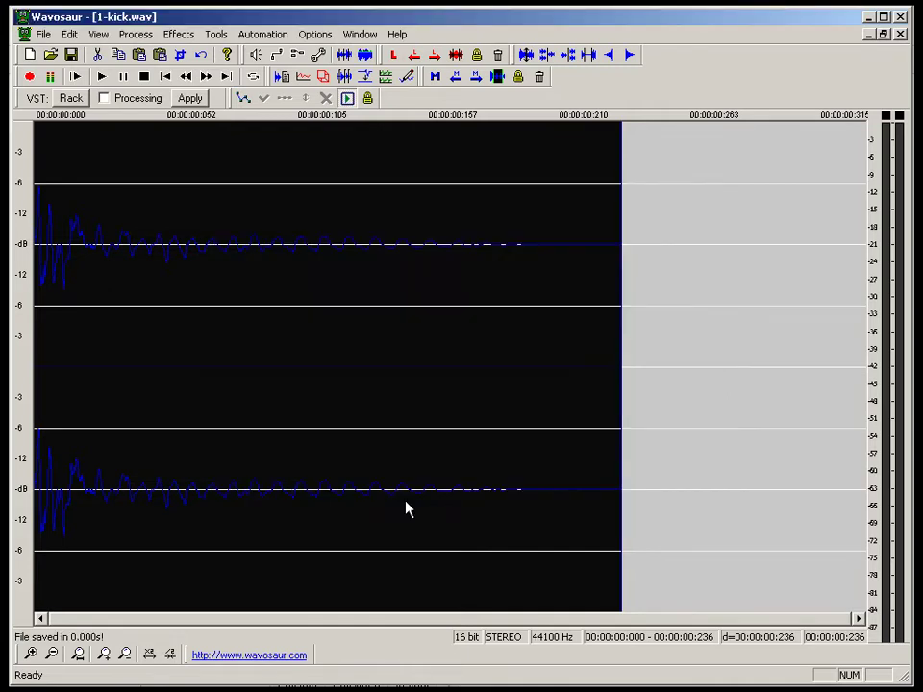
{"action": "left_click", "coordinate": [900, 33]}
{"action": "left_click", "coordinate": [427, 348]}
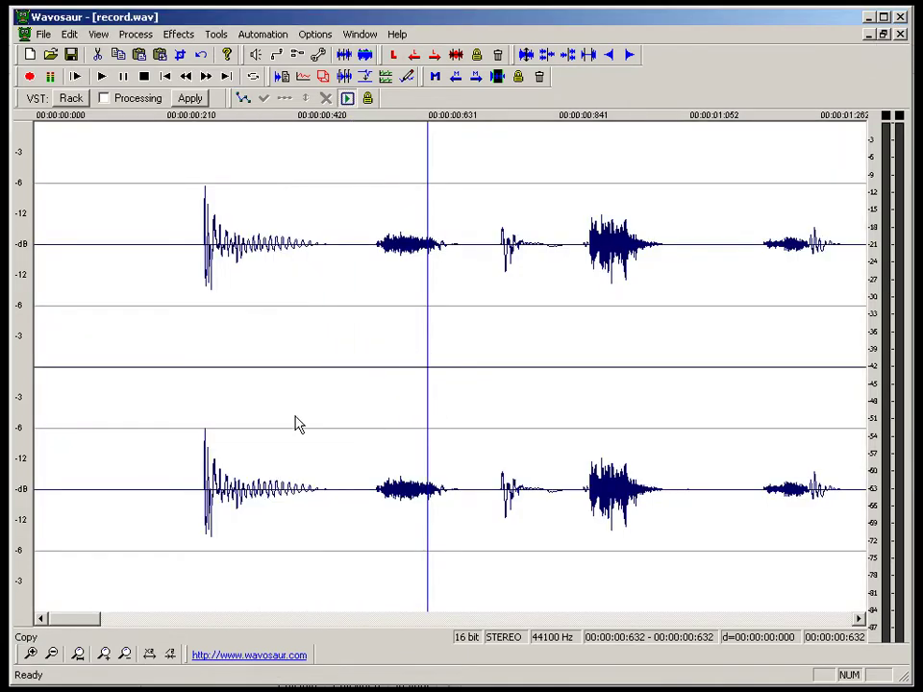
Step: Play record.wav from 0:240, copy its fourth burst, starting at 0:891, into a new audio file and play it there
{"action": "left_click", "coordinate": [184, 420]}
{"action": "key", "text": "space"}
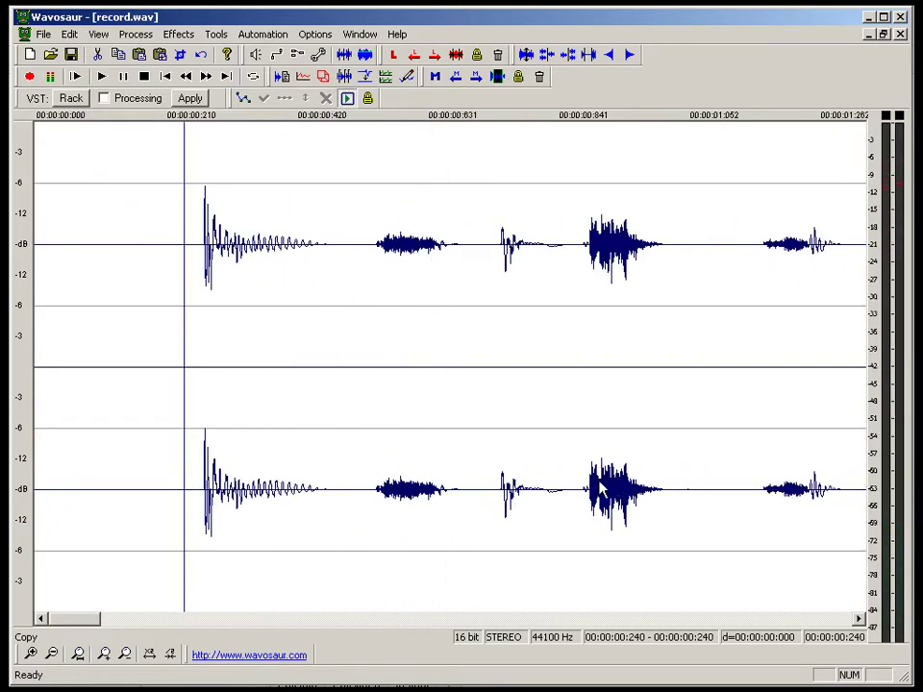
{"action": "left_click_drag", "start_coordinate": [587, 480], "coordinate": [725, 472]}
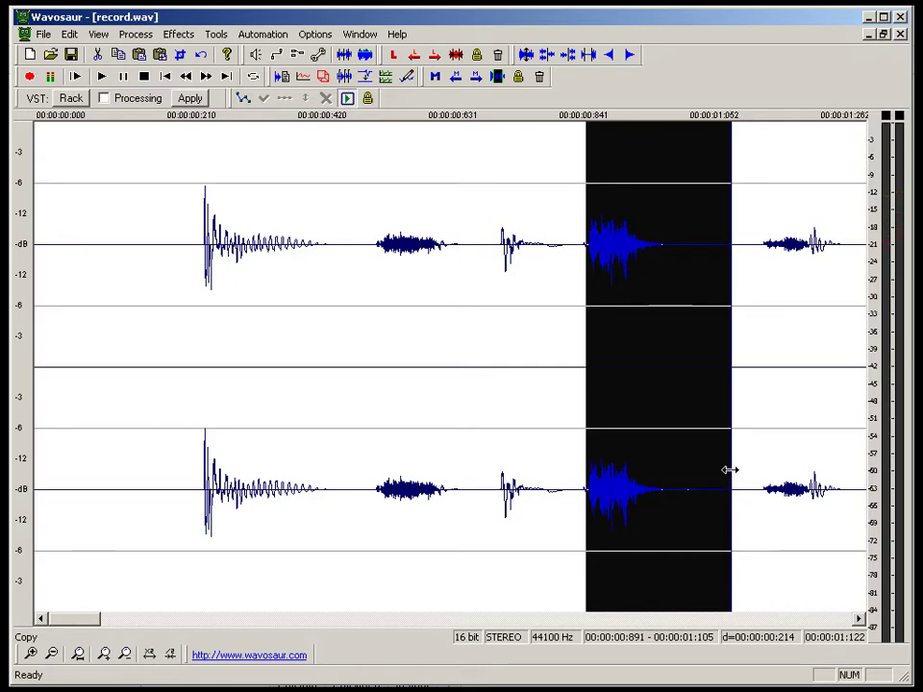
{"action": "key", "text": "ctrl+n"}
{"action": "key", "text": "Return"}
{"action": "key", "text": "ctrl+v"}
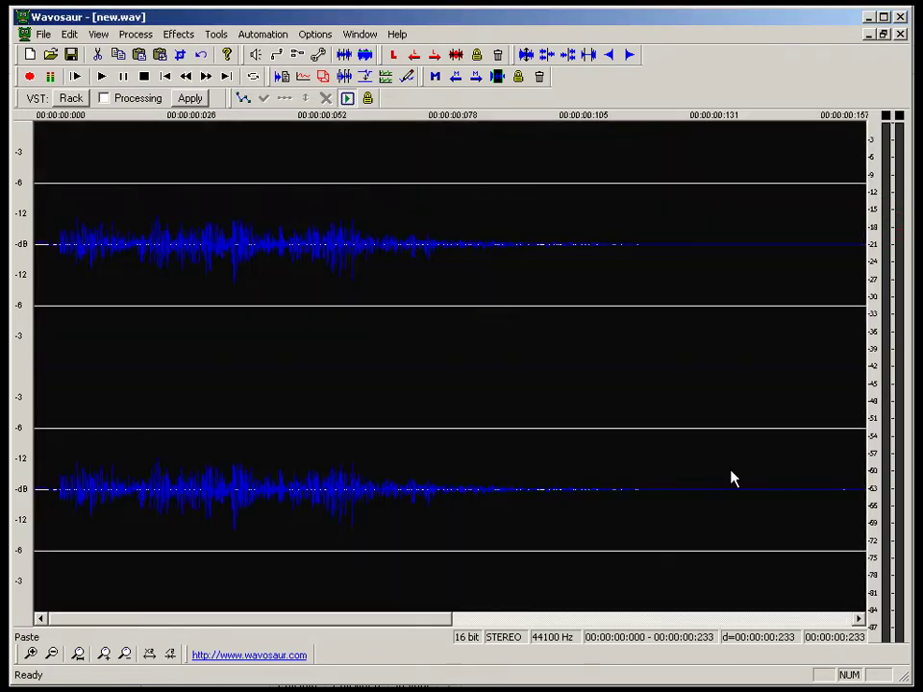
{"action": "key", "text": "space"}
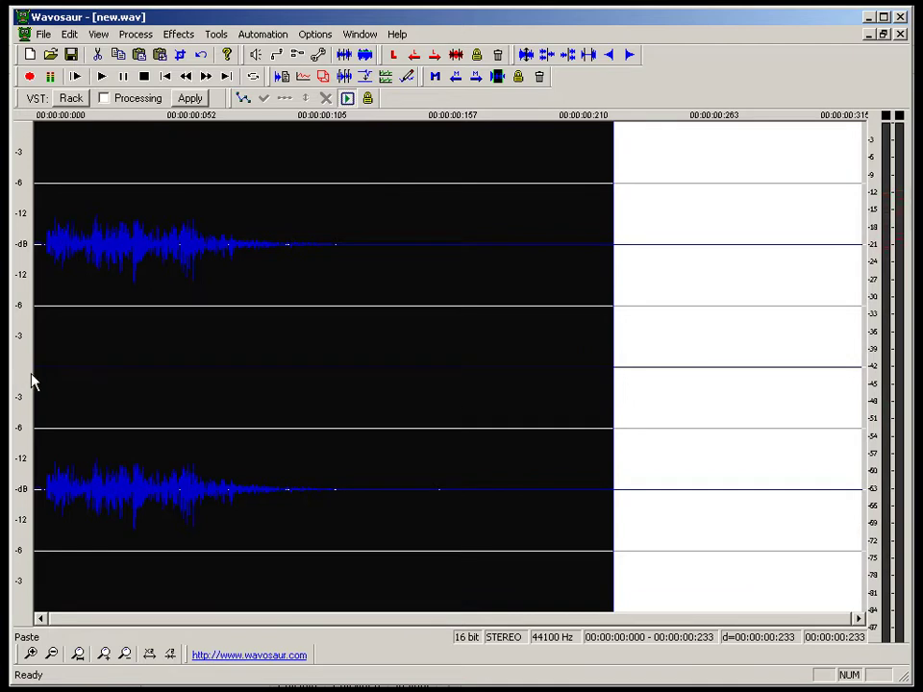
Step: Delete the empty end from 0:233 to 0:333 and apply a fade out to the tail from 0:095 to 0:233
{"action": "left_click_drag", "start_coordinate": [37, 373], "coordinate": [864, 346]}
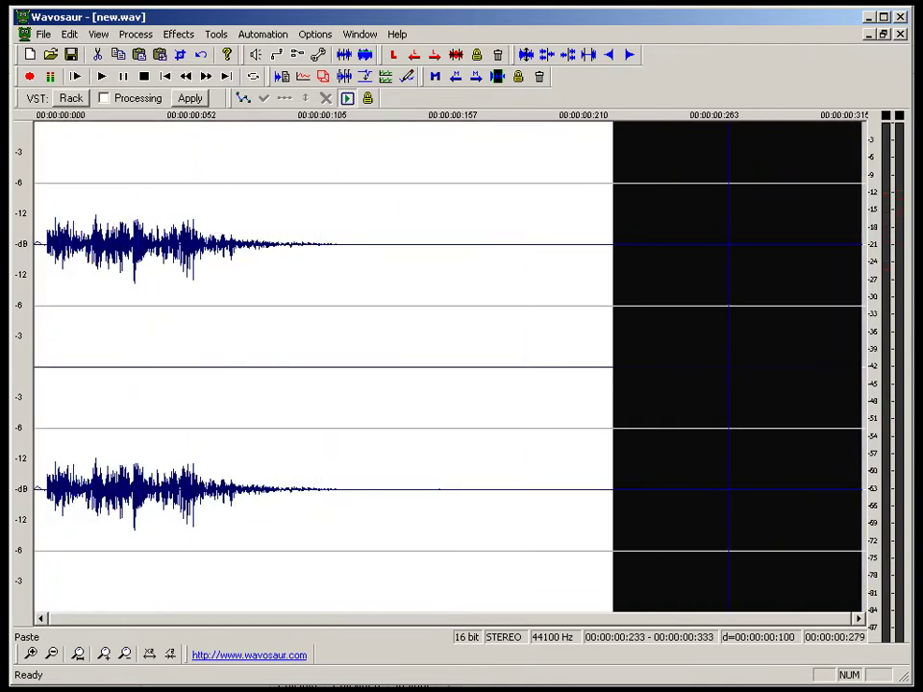
{"action": "key", "text": "Delete"}
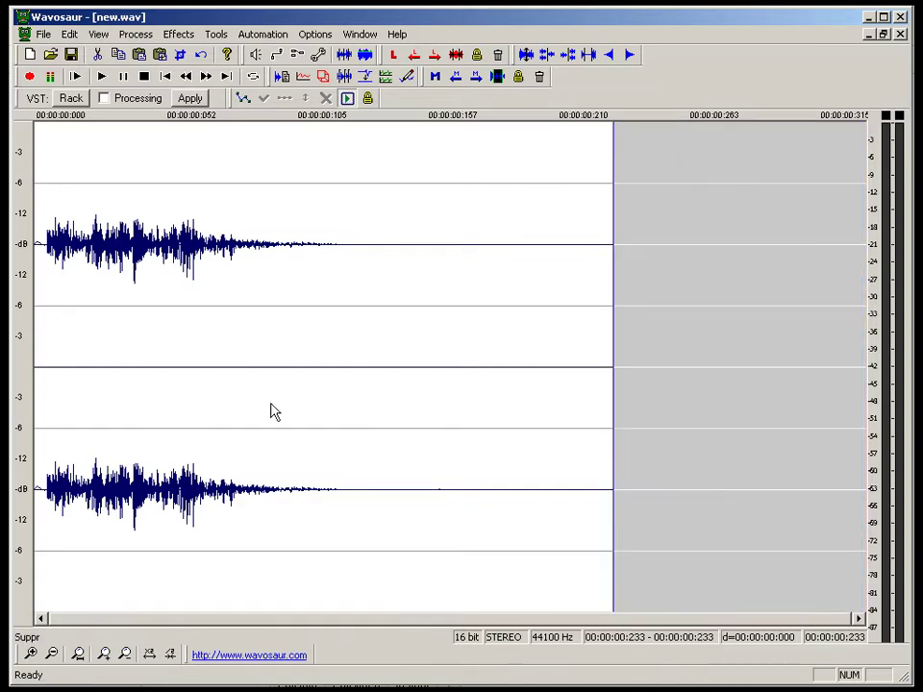
{"action": "left_click_drag", "start_coordinate": [270, 405], "coordinate": [732, 391]}
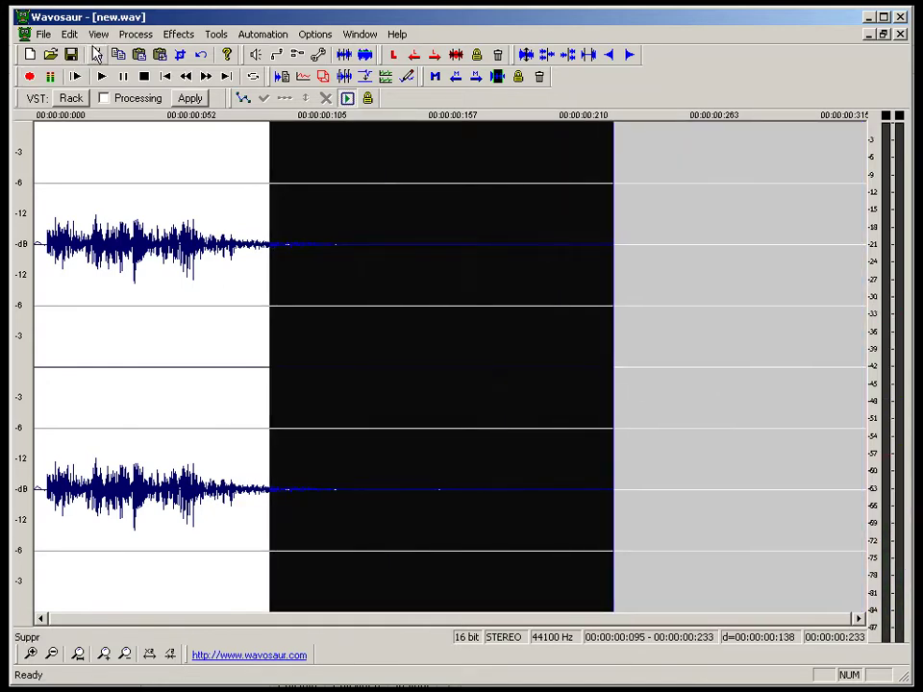
{"action": "left_click", "coordinate": [136, 34]}
{"action": "left_click", "coordinate": [182, 223]}
Step: Delete the silent lead-in from 0:000 to 0:005, right up to the burst's onset
{"action": "left_click", "coordinate": [44, 330]}
{"action": "scroll", "coordinate": [44, 330], "scroll_direction": "up", "scroll_amount": 3}
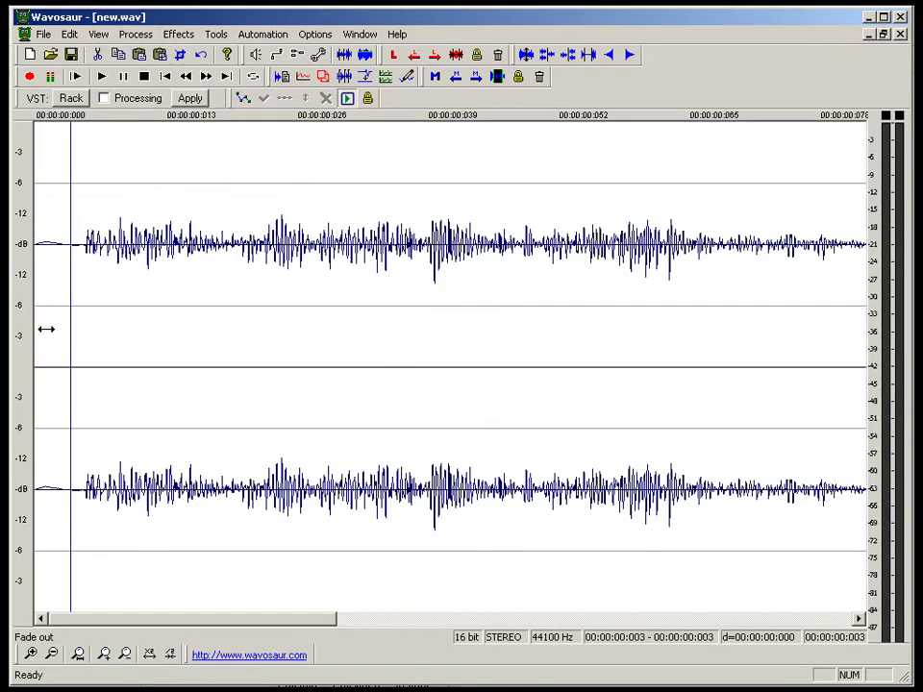
{"action": "left_click", "coordinate": [444, 349]}
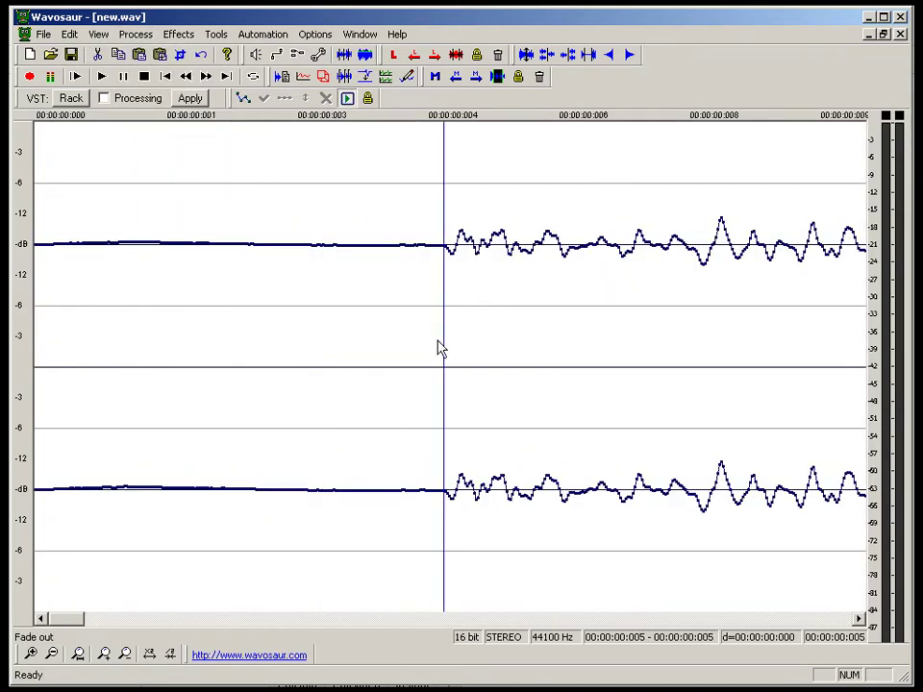
{"action": "mouse_move", "coordinate": [444, 347]}
{"action": "left_mouse_down"}
{"action": "mouse_move", "coordinate": [167, 369]}
{"action": "mouse_move", "coordinate": [420, 344]}
{"action": "mouse_move", "coordinate": [34, 357]}
{"action": "mouse_move", "coordinate": [70, 366]}
{"action": "left_mouse_up"}
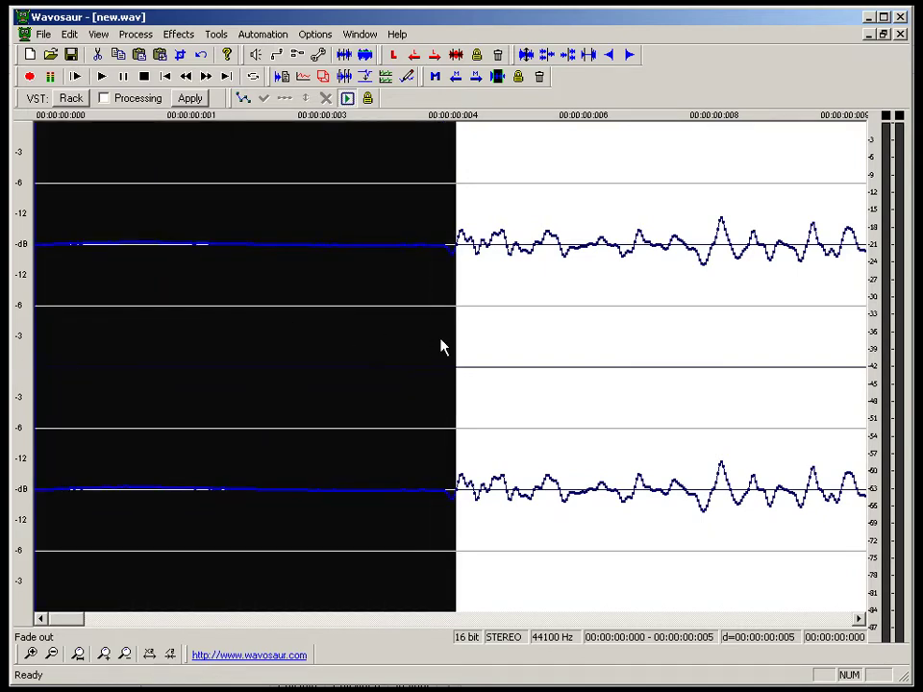
{"action": "mouse_move", "coordinate": [455, 344]}
{"action": "left_mouse_down"}
{"action": "mouse_move", "coordinate": [422, 341]}
{"action": "mouse_move", "coordinate": [447, 341]}
{"action": "mouse_move", "coordinate": [450, 356]}
{"action": "mouse_move", "coordinate": [440, 352]}
{"action": "left_mouse_up"}
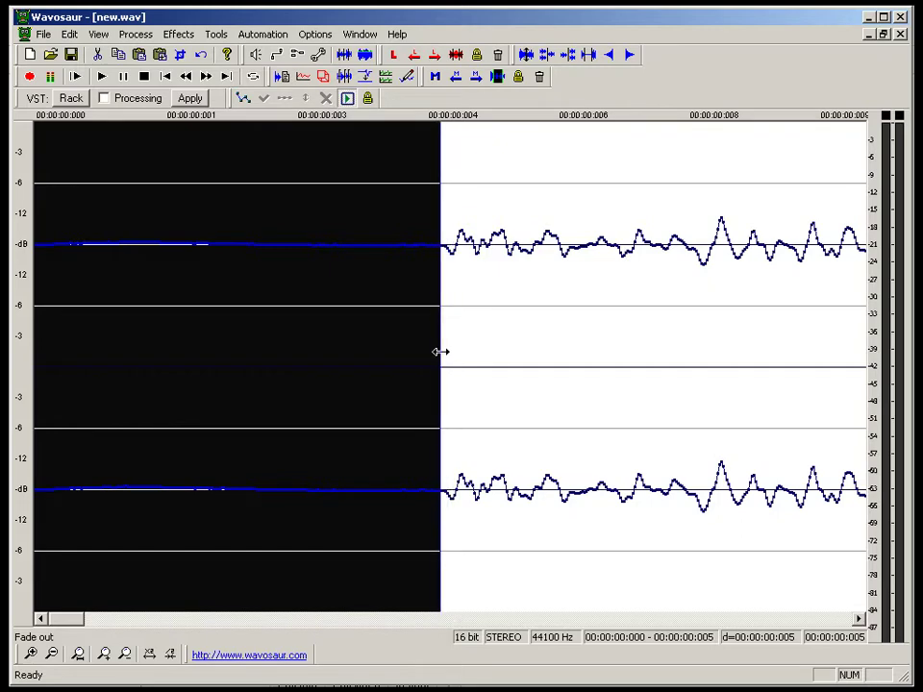
{"action": "key", "text": "Delete"}
{"action": "scroll", "coordinate": [441, 361], "scroll_direction": "down", "scroll_amount": 5}
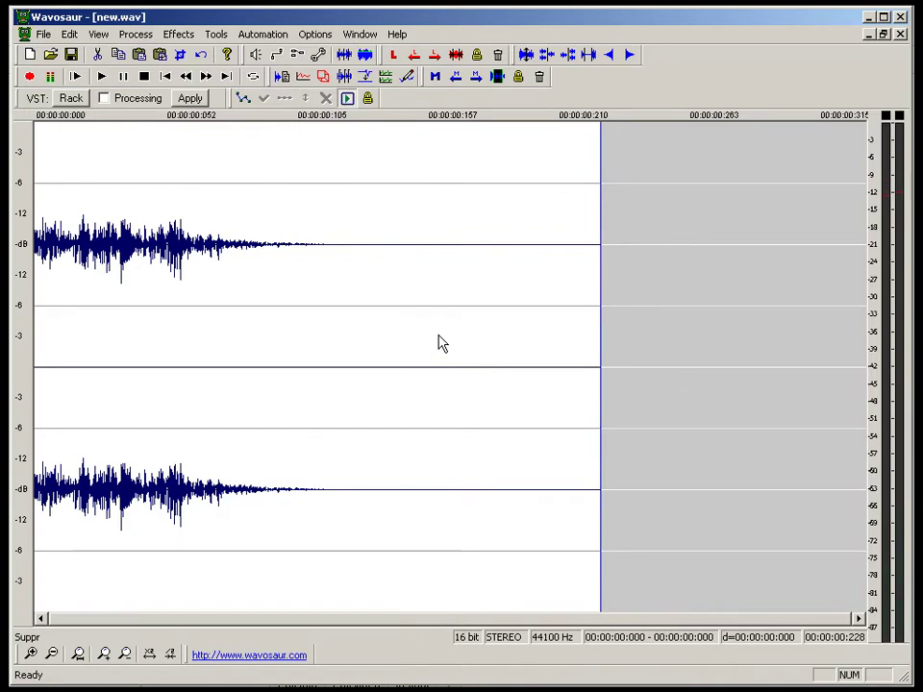
Step: Save the trimmed sound as 3-snare.wav in the zz-random folder and return to record.wav
{"action": "key", "text": "ctrl+s"}
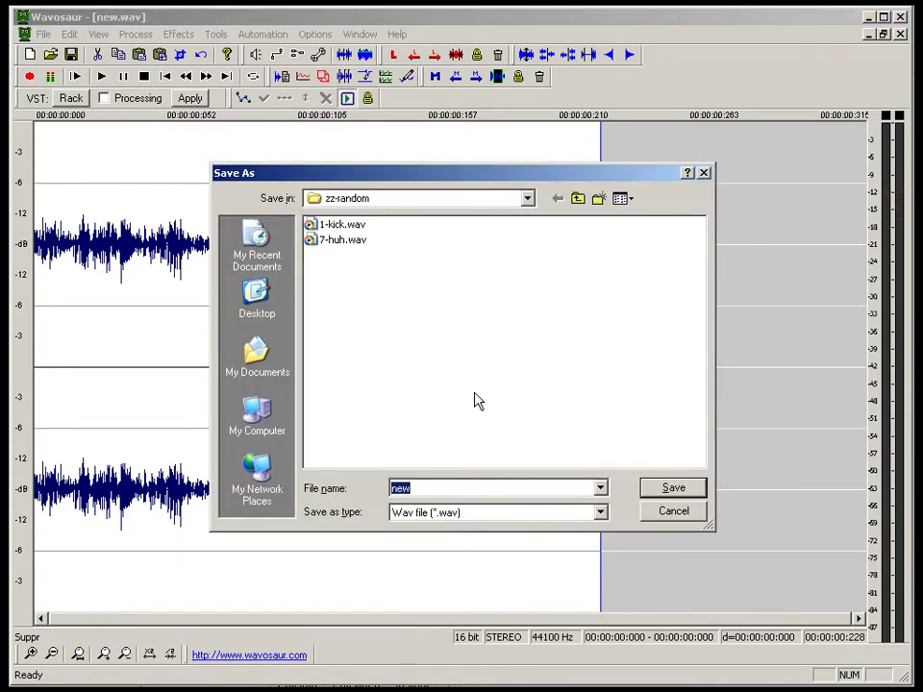
{"action": "type", "text": "3-snare.wav"}
{"action": "key", "text": "Return"}
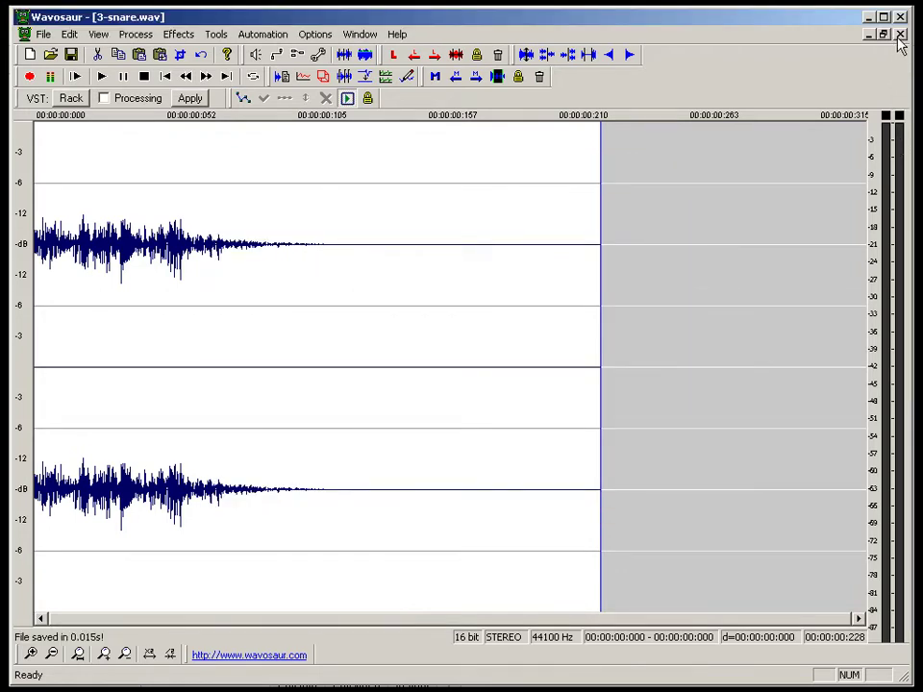
{"action": "key", "text": "ctrl+Tab"}
Step: Copy the third burst of record.wav, starting at 0:747, into a new 16-bit, two-channel audio file at 44100 Hz, 0.1 seconds long
{"action": "left_click", "coordinate": [363, 339]}
{"action": "left_click_drag", "start_coordinate": [374, 341], "coordinate": [564, 402]}
{"action": "left_click", "coordinate": [528, 357]}
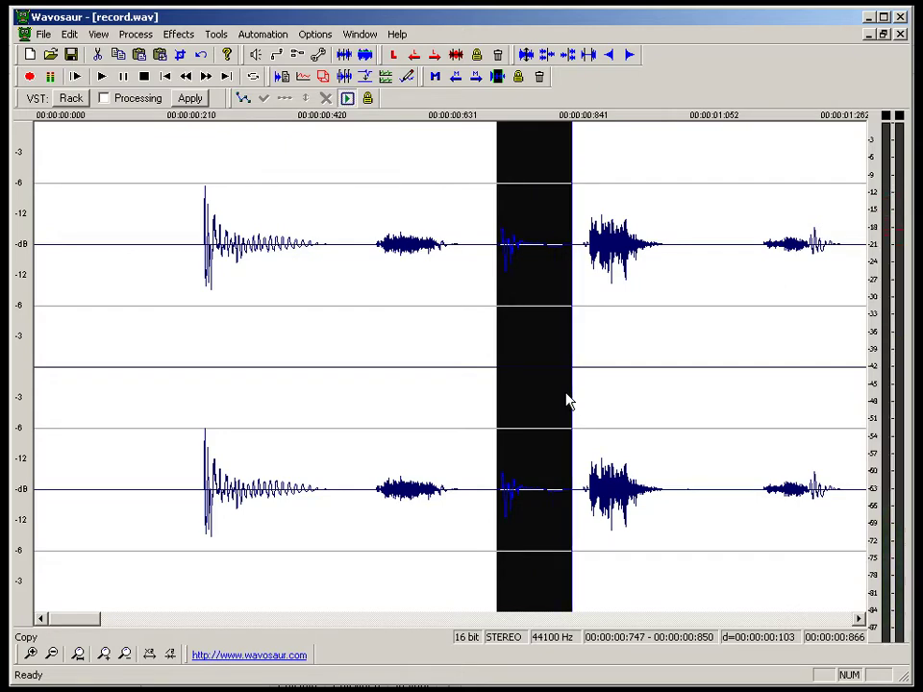
{"action": "key", "text": "ctrl+n"}
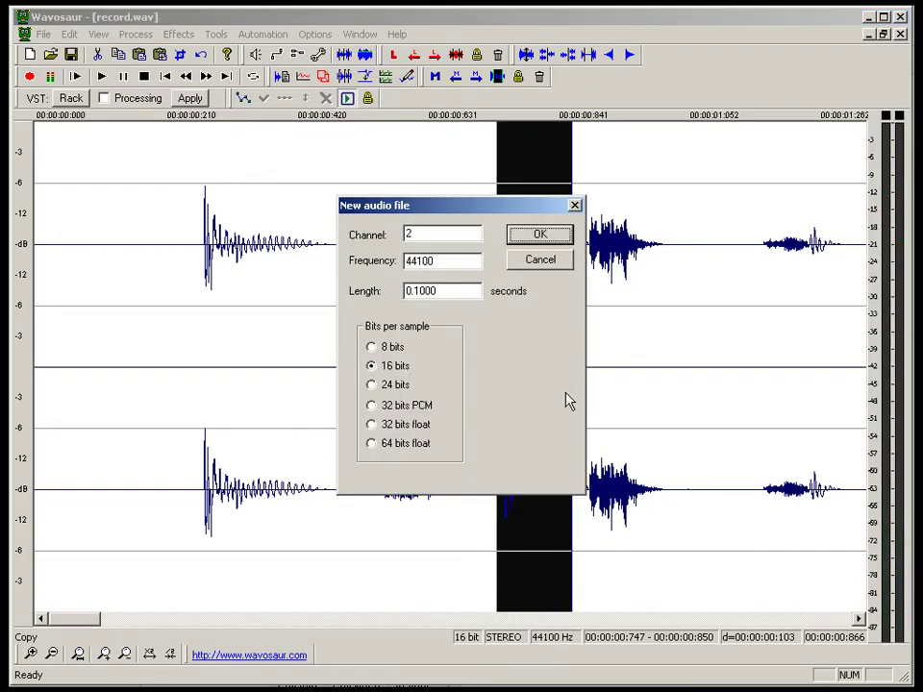
{"action": "key", "text": "Return"}
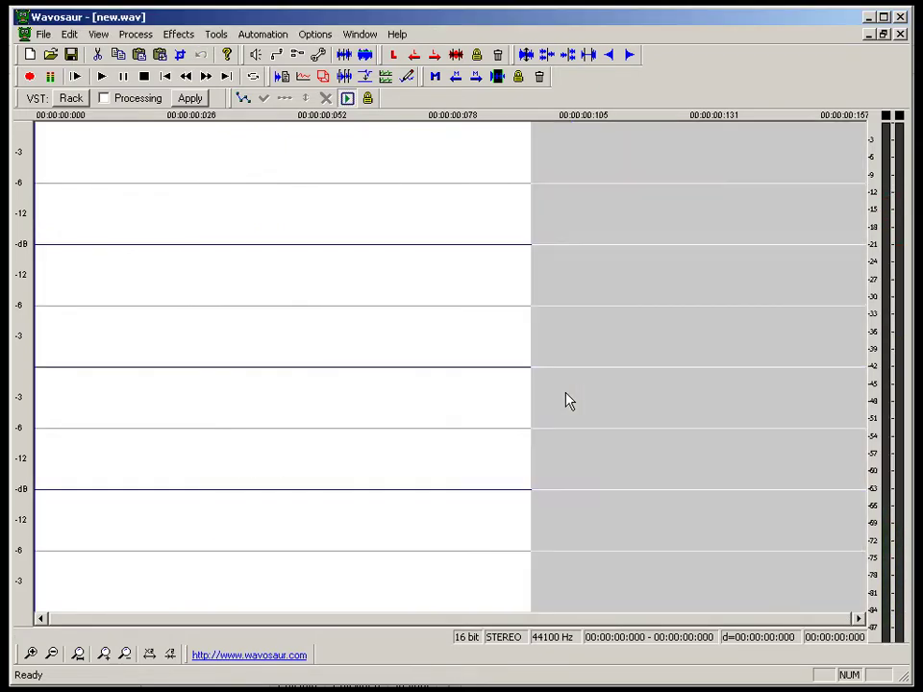
{"action": "key", "text": "ctrl+v"}
{"action": "scroll", "coordinate": [547, 407], "scroll_direction": "down", "scroll_amount": 1}
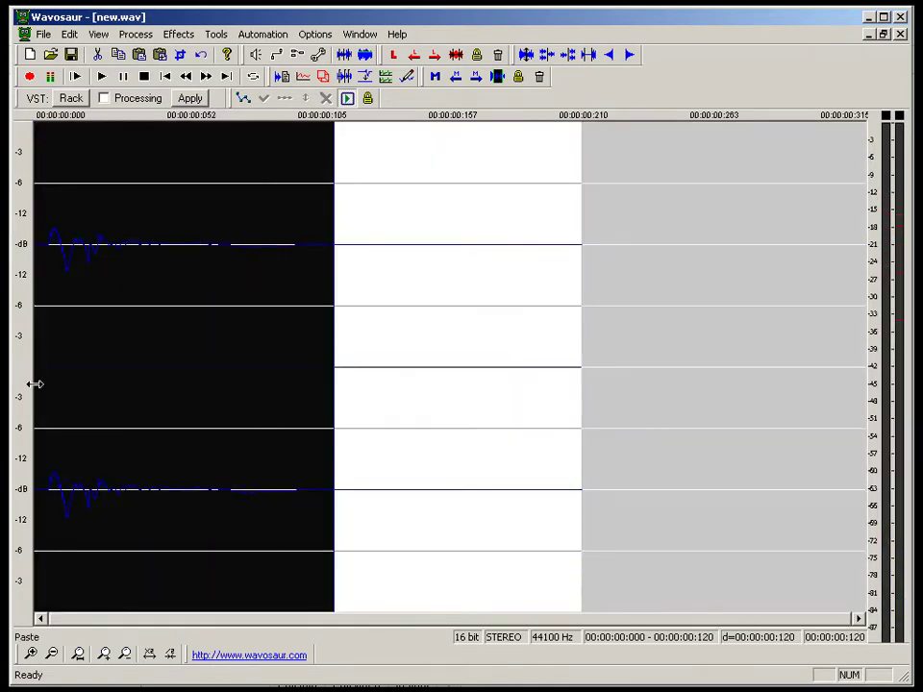
Step: Delete the empty end after 0:120 and the silent lead-in up to the burst's onset
{"action": "left_click_drag", "start_coordinate": [336, 376], "coordinate": [639, 371]}
{"action": "key", "text": "Delete"}
{"action": "scroll", "coordinate": [647, 379], "scroll_direction": "up", "scroll_amount": 1}
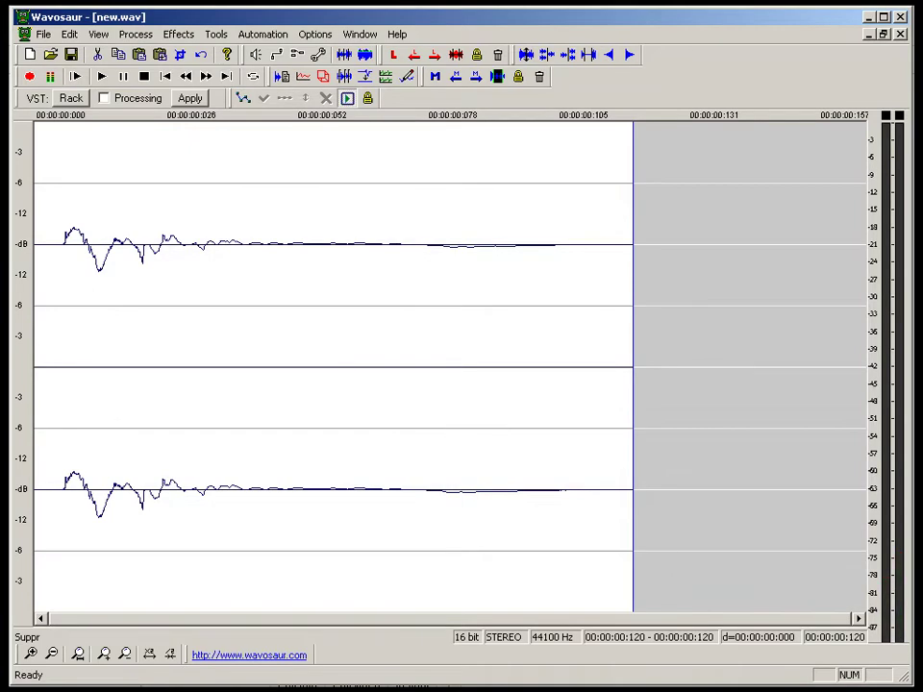
{"action": "left_click_drag", "start_coordinate": [54, 276], "coordinate": [32, 270]}
{"action": "left_click", "coordinate": [83, 272]}
{"action": "scroll", "coordinate": [86, 274], "scroll_direction": "up", "scroll_amount": 4}
{"action": "left_click", "coordinate": [105, 261], "text": "shift"}
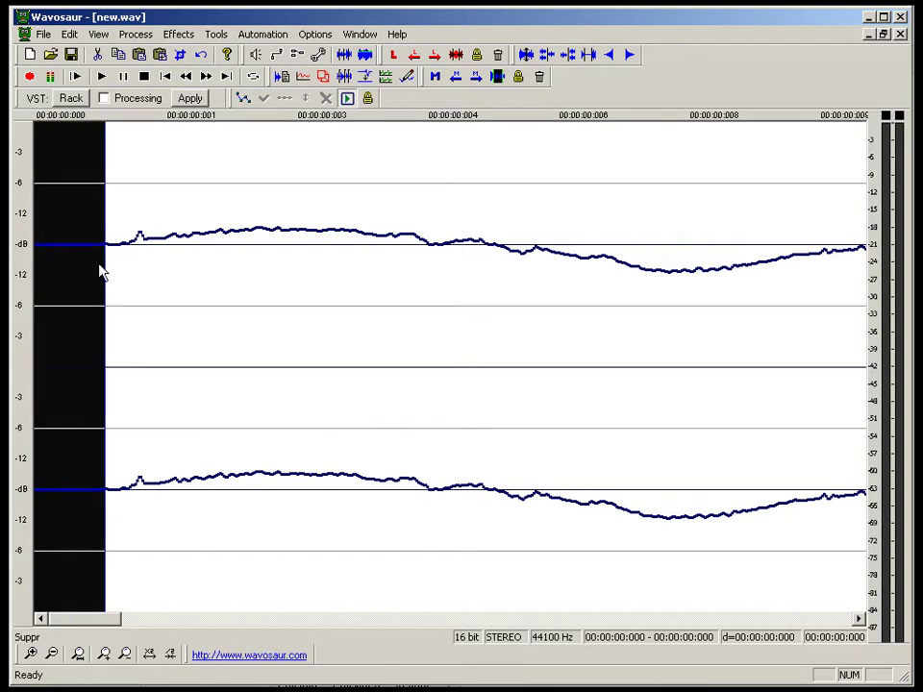
{"action": "left_click", "coordinate": [102, 273]}
{"action": "scroll", "coordinate": [99, 270], "scroll_direction": "down", "scroll_amount": 4}
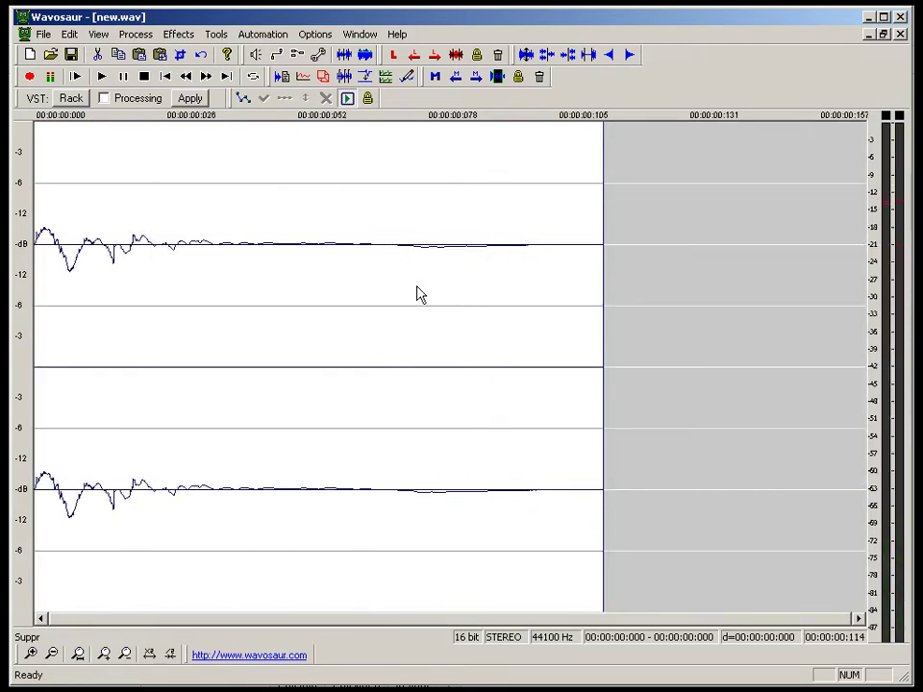
Step: Apply a fade out to the tail of the sound from 0:079 to 0:114
{"action": "left_click_drag", "start_coordinate": [423, 295], "coordinate": [693, 305]}
{"action": "left_click", "coordinate": [390, 240], "text": "shift"}
{"action": "left_click", "coordinate": [136, 35]}
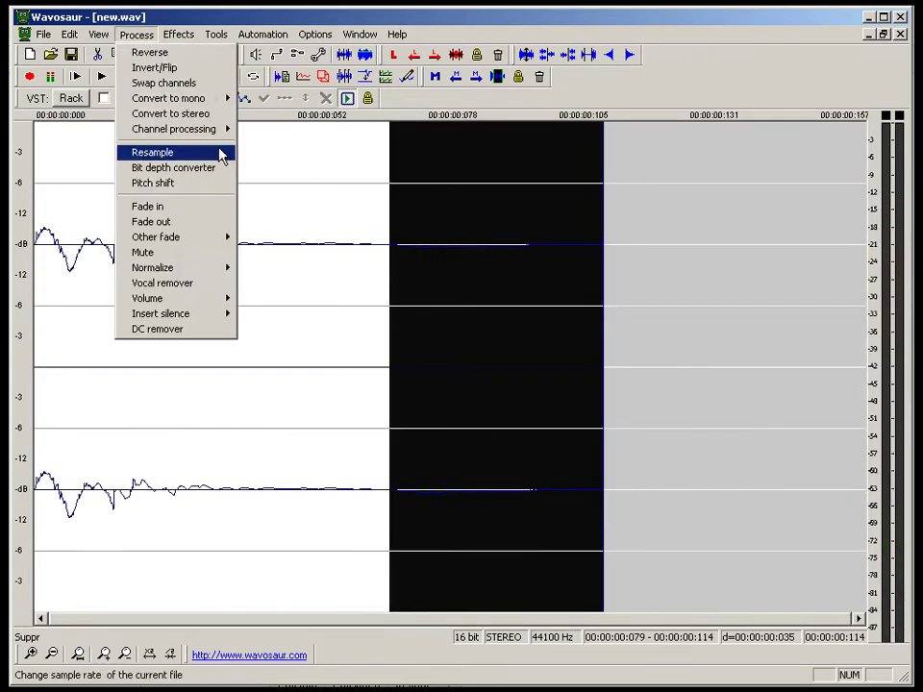
{"action": "left_click", "coordinate": [197, 223]}
Step: Save the whole faded sound as 2-kick.wav in the zz-random folder and close it to return to record.wav
{"action": "key", "text": "ctrl+a"}
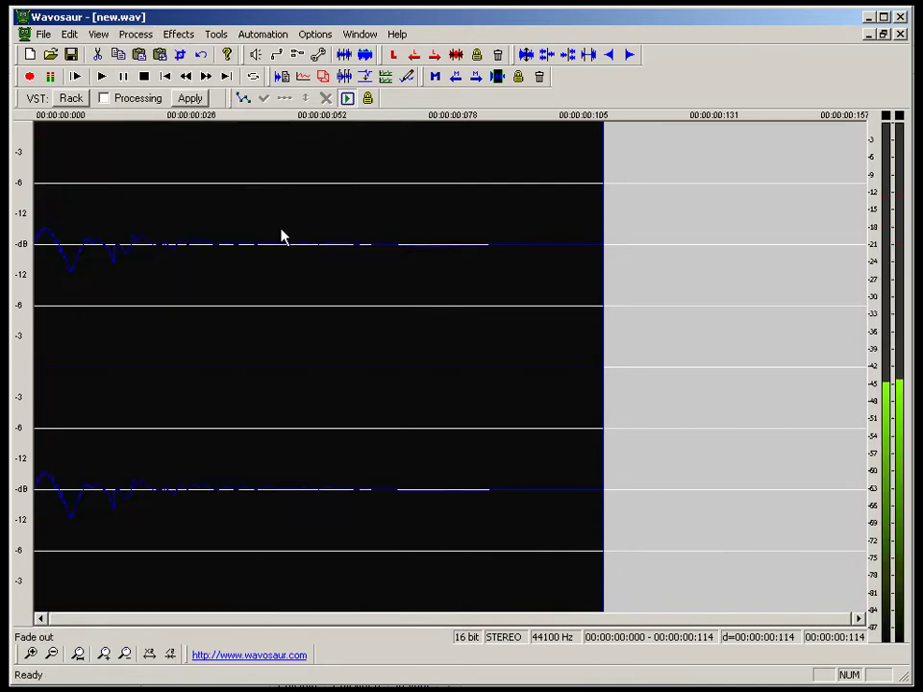
{"action": "key", "text": "ctrl+s"}
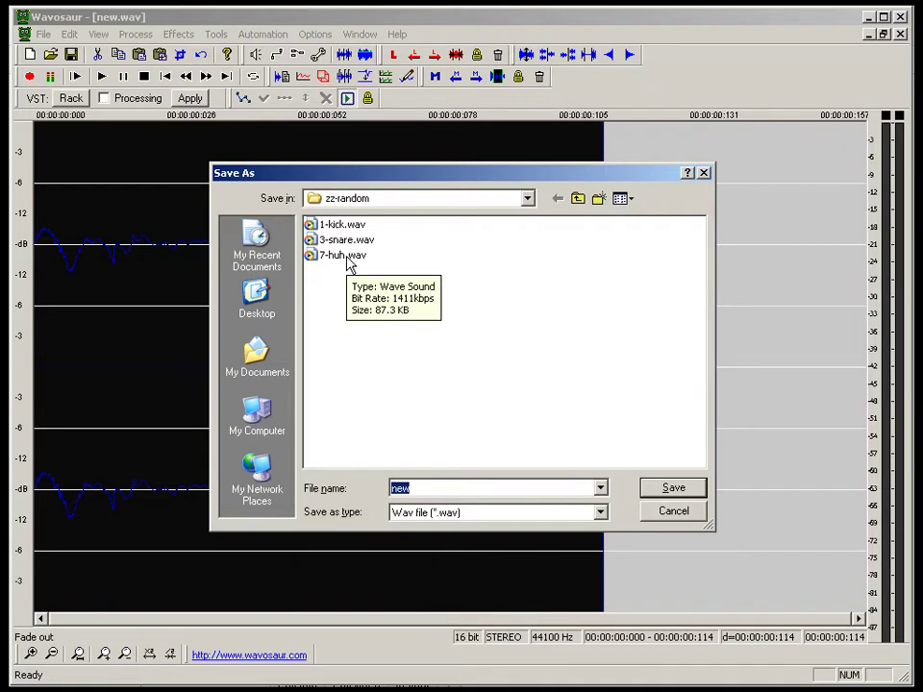
{"action": "type", "text": "2-kick.wav"}
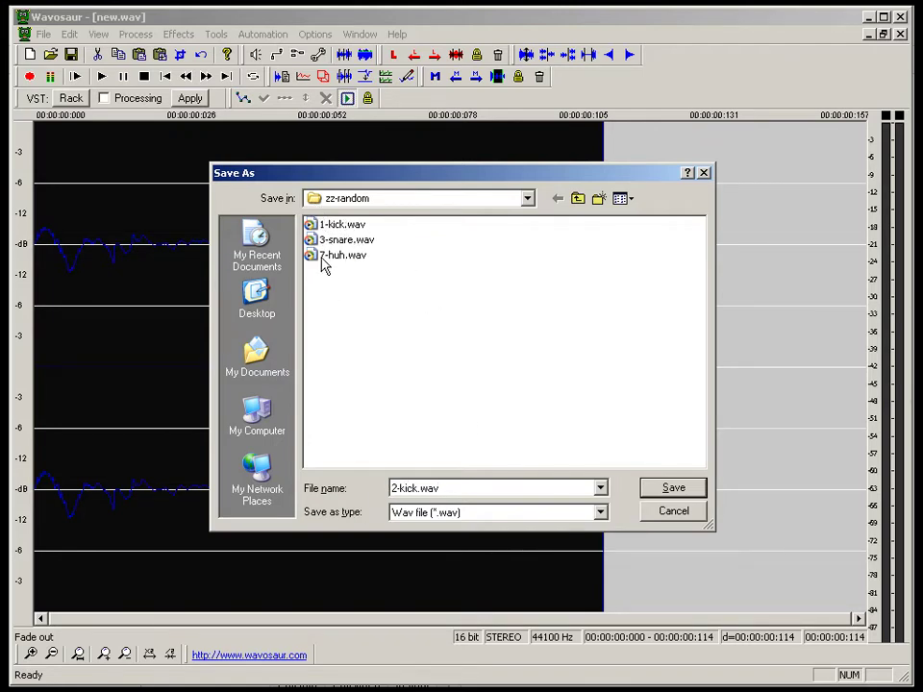
{"action": "left_click", "coordinate": [695, 490]}
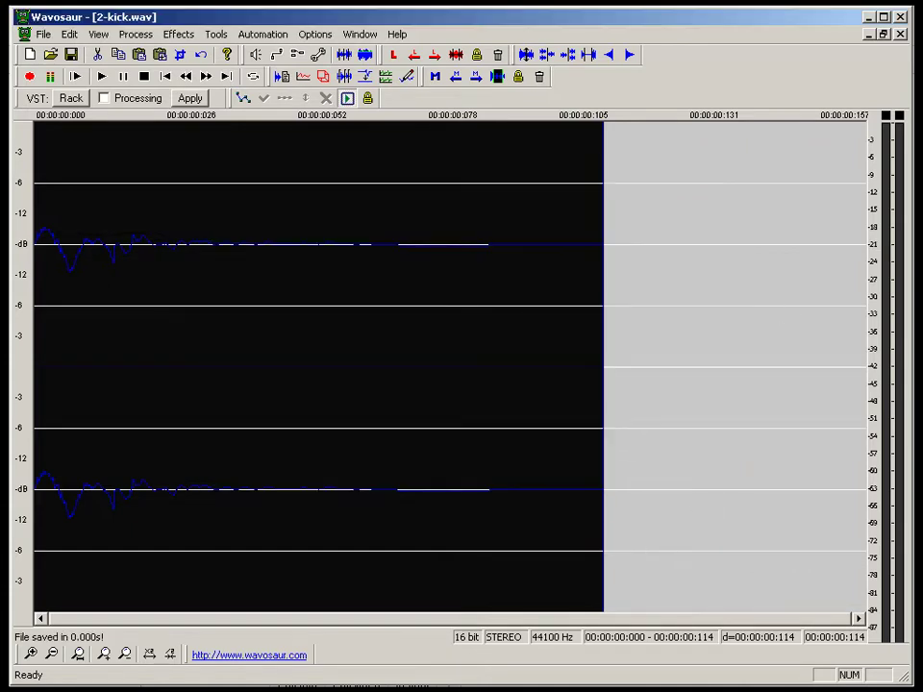
{"action": "left_click", "coordinate": [901, 34]}
{"action": "left_click", "coordinate": [465, 332]}
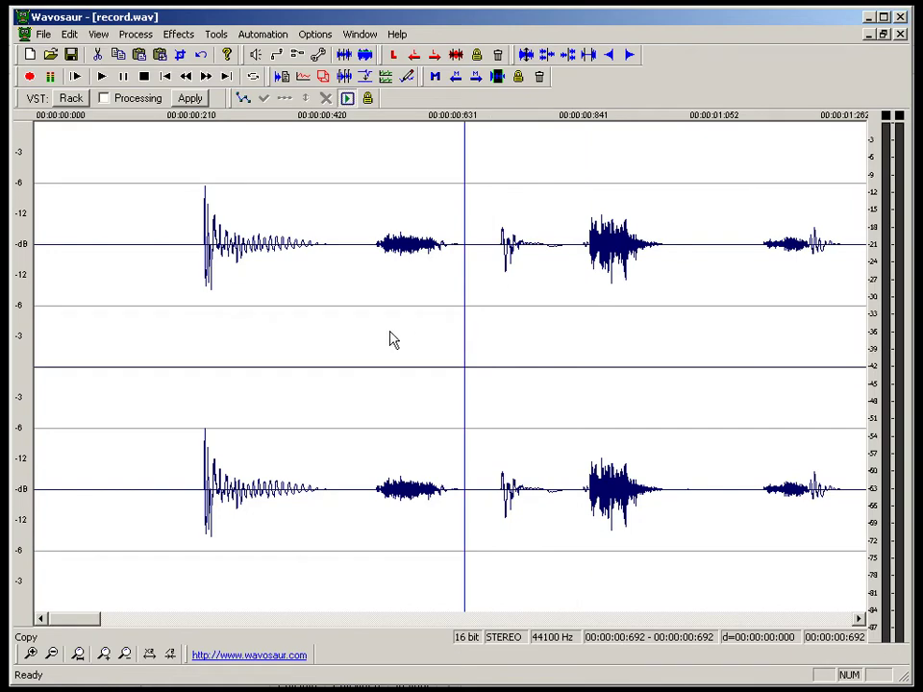
Step: Examine the remaining bursts of record.wav by selecting several, including 1:494 to 1:616 and 1:216 to 1:291
{"action": "scroll", "coordinate": [763, 323], "scroll_direction": "down", "scroll_amount": 2}
{"action": "scroll", "coordinate": [216, 311], "scroll_direction": "up", "scroll_amount": 2}
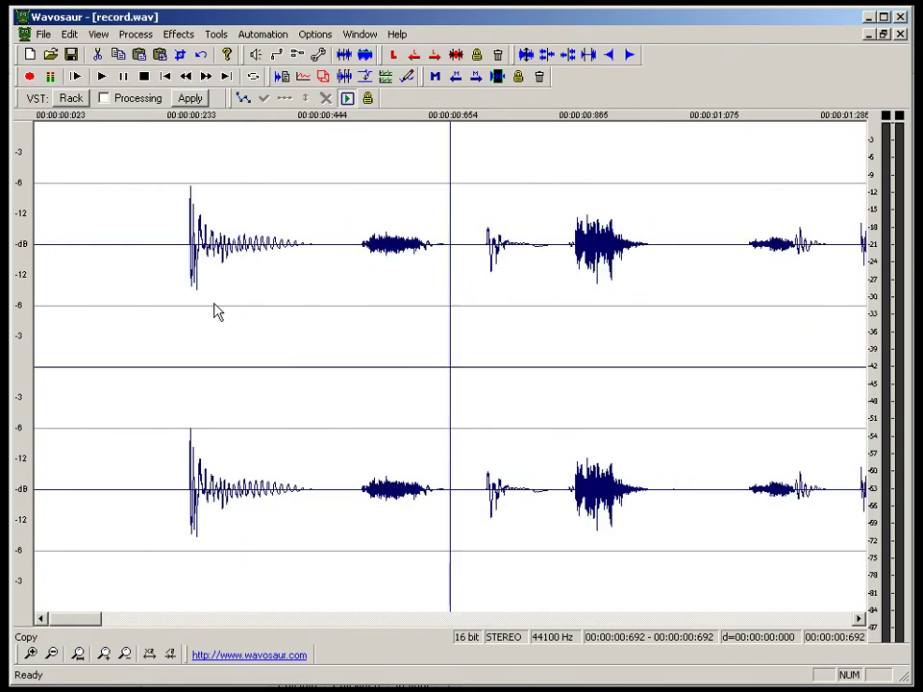
{"action": "left_click_drag", "start_coordinate": [356, 319], "coordinate": [530, 310]}
{"action": "scroll", "coordinate": [449, 320], "scroll_direction": "down", "scroll_amount": 1}
{"action": "left_click", "coordinate": [420, 323]}
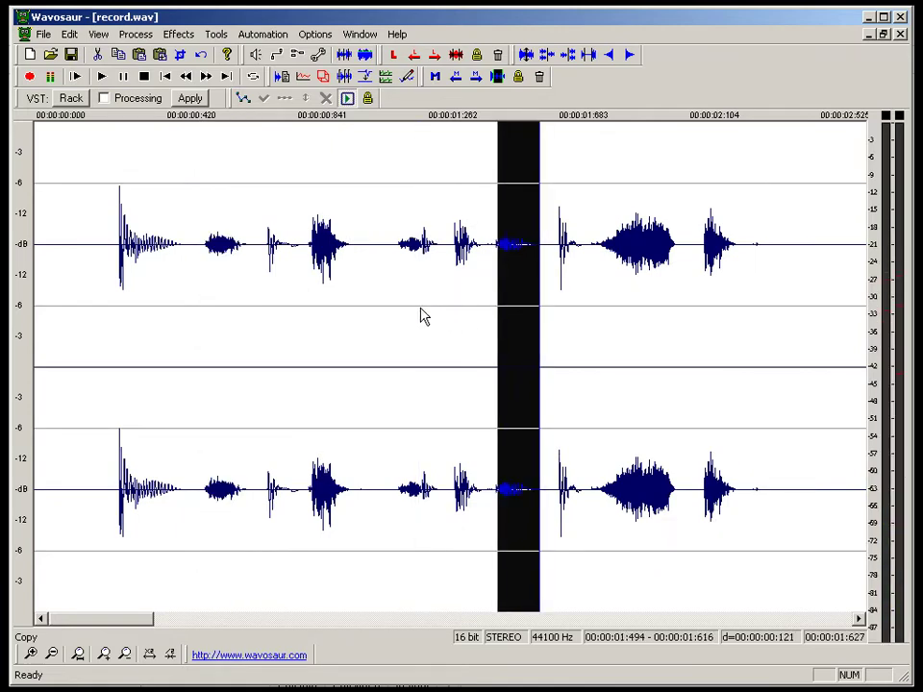
{"action": "left_click_drag", "start_coordinate": [411, 315], "coordinate": [434, 314]}
{"action": "scroll", "coordinate": [435, 313], "scroll_direction": "up", "scroll_amount": 2}
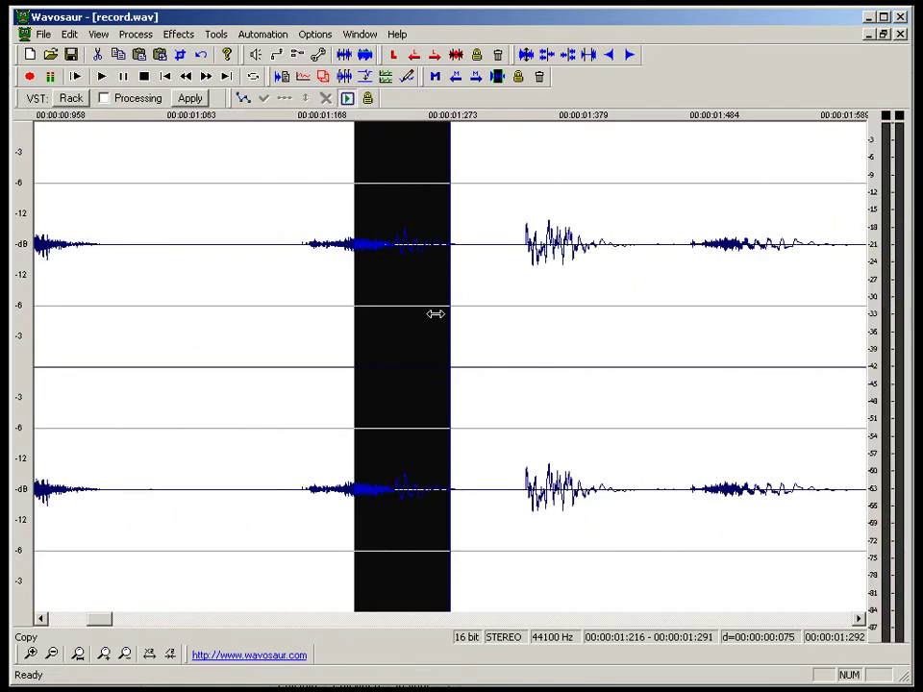
Step: Copy the burst from 0:539 to 0:723 of record.wav into a new 2-channel, 44100 Hz, 16-bit audio file
{"action": "scroll", "coordinate": [435, 314], "scroll_direction": "down", "scroll_amount": 1}
{"action": "scroll", "coordinate": [435, 314], "scroll_direction": "down", "scroll_amount": 1}
{"action": "mouse_move", "coordinate": [207, 316]}
{"action": "left_mouse_down"}
{"action": "mouse_move", "coordinate": [255, 315]}
{"action": "mouse_move", "coordinate": [200, 317]}
{"action": "left_mouse_up"}
{"action": "key", "text": "space"}
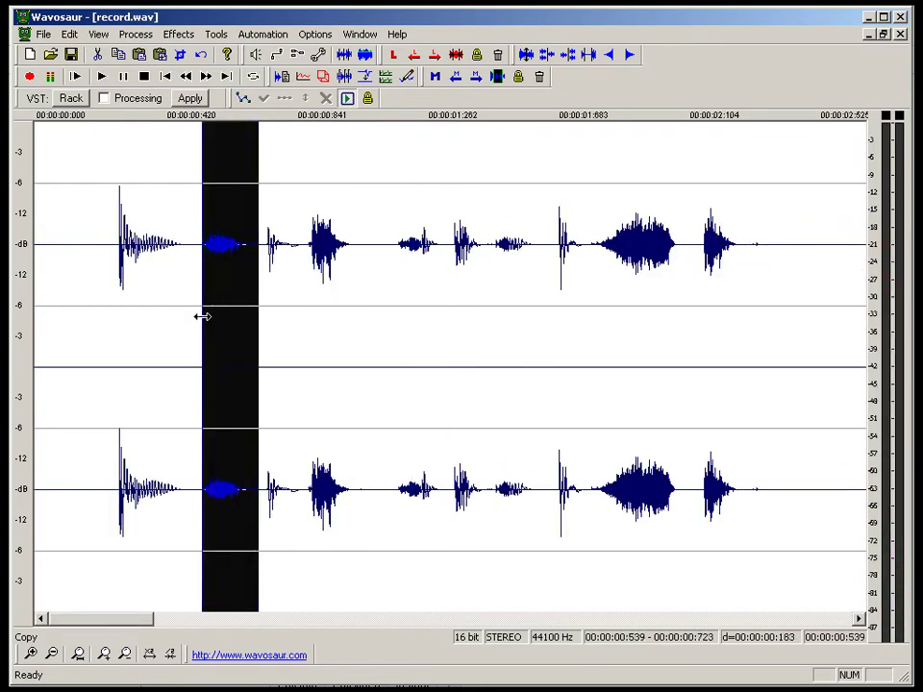
{"action": "key", "text": "ctrl+n"}
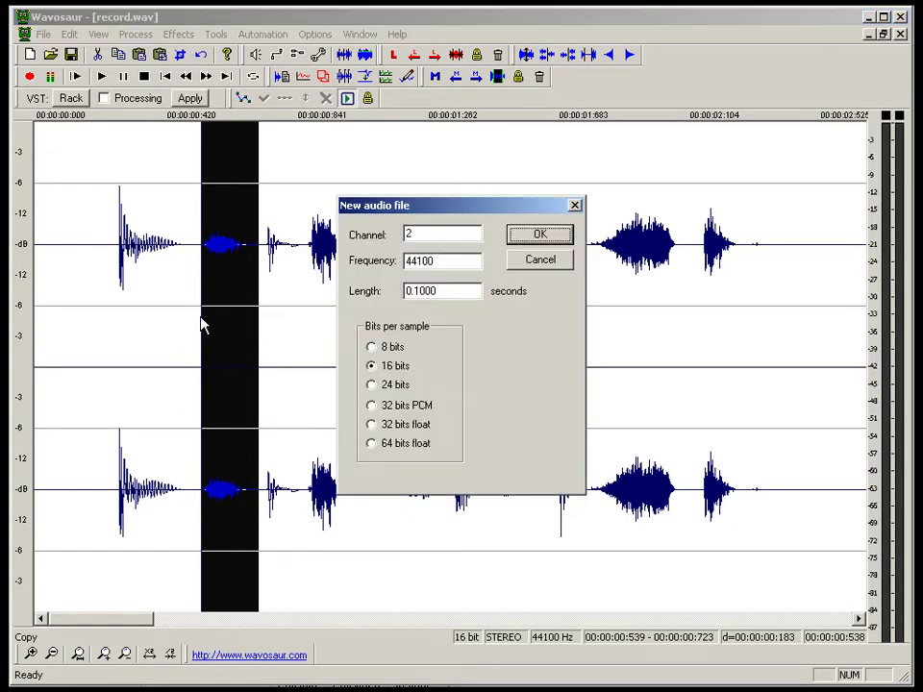
{"action": "key", "text": "Return"}
{"action": "key", "text": "ctrl+v"}
Step: Delete the empty end of the new file after 0:184
{"action": "scroll", "coordinate": [202, 325], "scroll_direction": "down", "scroll_amount": 1}
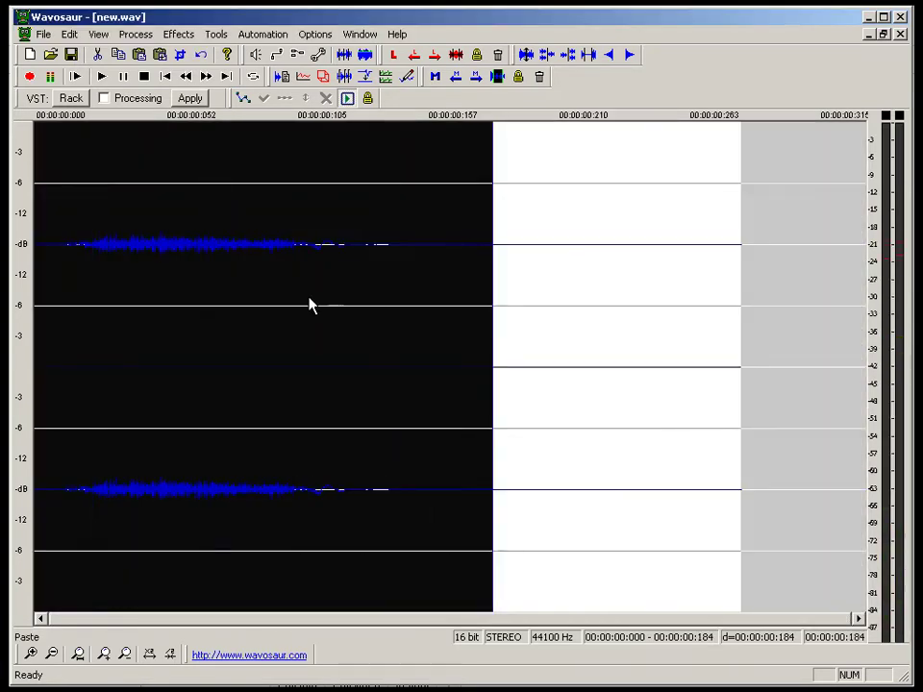
{"action": "left_click_drag", "start_coordinate": [34, 370], "coordinate": [59, 368]}
{"action": "left_click_drag", "start_coordinate": [492, 356], "coordinate": [824, 355]}
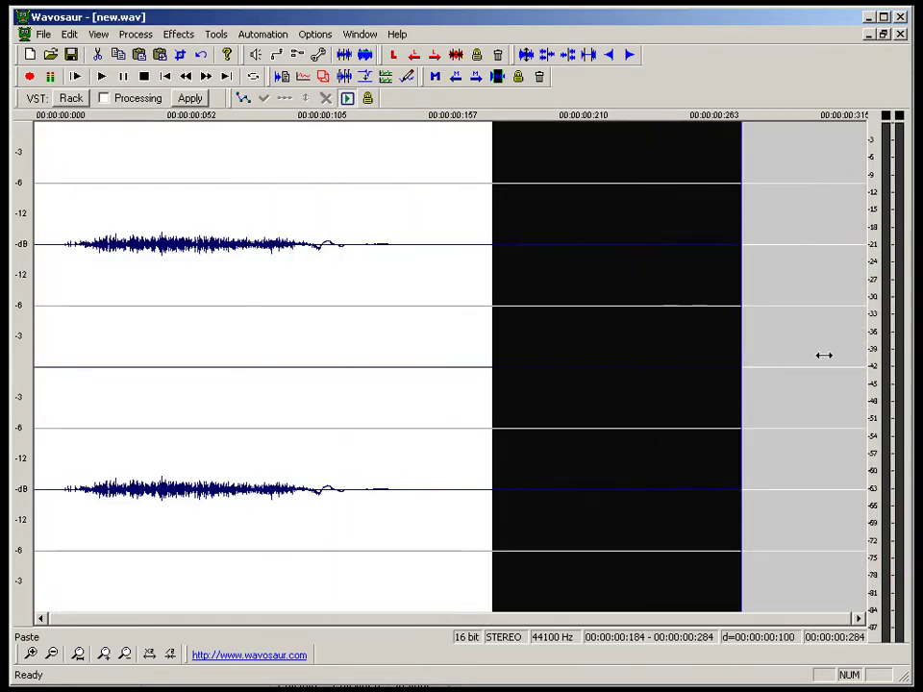
{"action": "key", "text": "Delete"}
Step: Copy the sound's tail from 0:095 to 0:151 into another new file and delete the empty end after it
{"action": "left_click_drag", "start_coordinate": [196, 379], "coordinate": [234, 379]}
{"action": "left_click_drag", "start_coordinate": [234, 379], "coordinate": [407, 395]}
{"action": "left_click", "coordinate": [305, 375]}
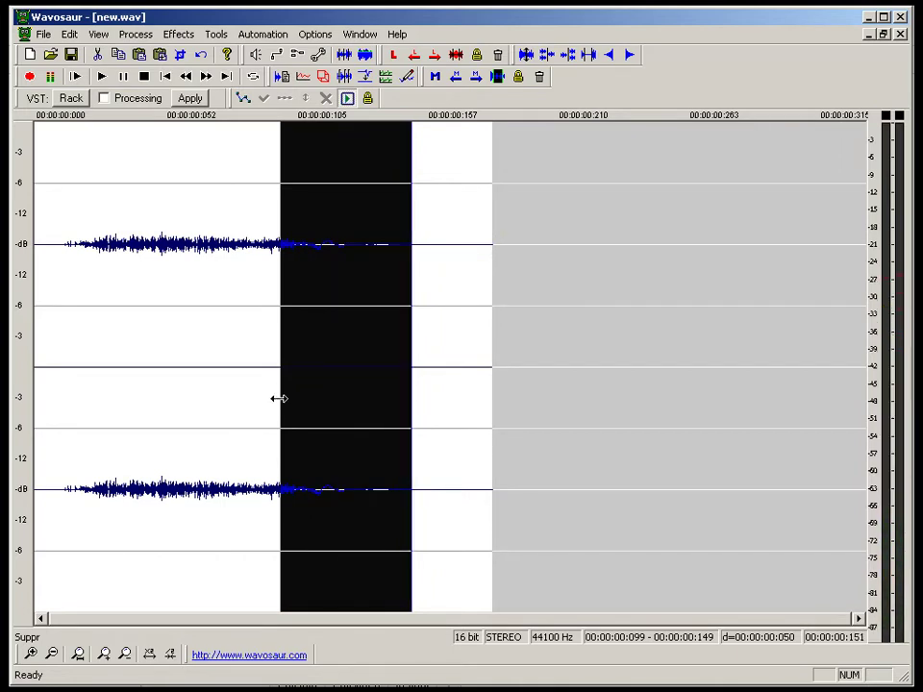
{"action": "left_click_drag", "start_coordinate": [276, 399], "coordinate": [272, 399]}
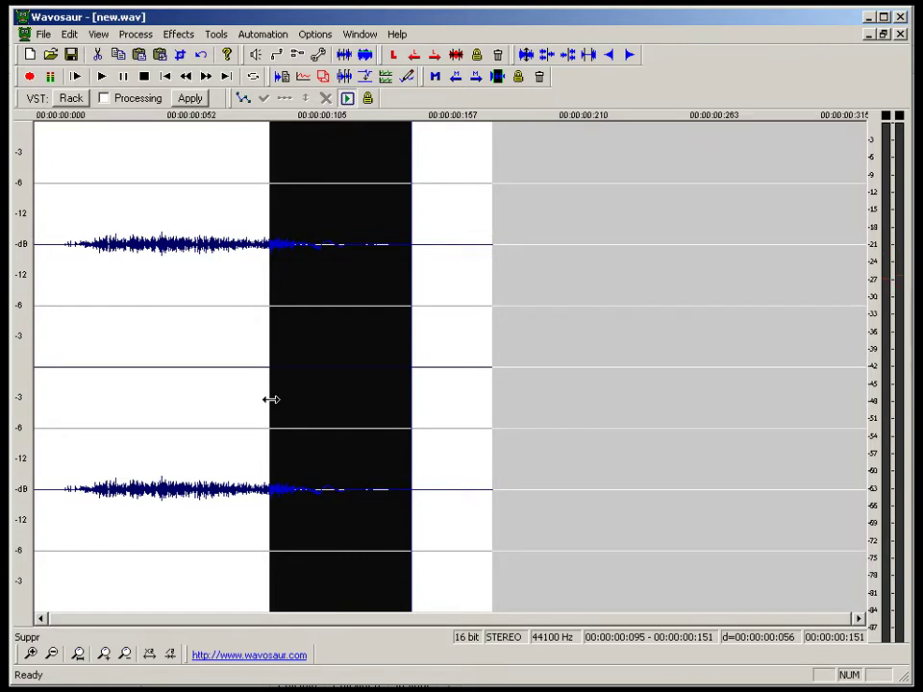
{"action": "key", "text": "ctrl+n"}
{"action": "key", "text": "Return"}
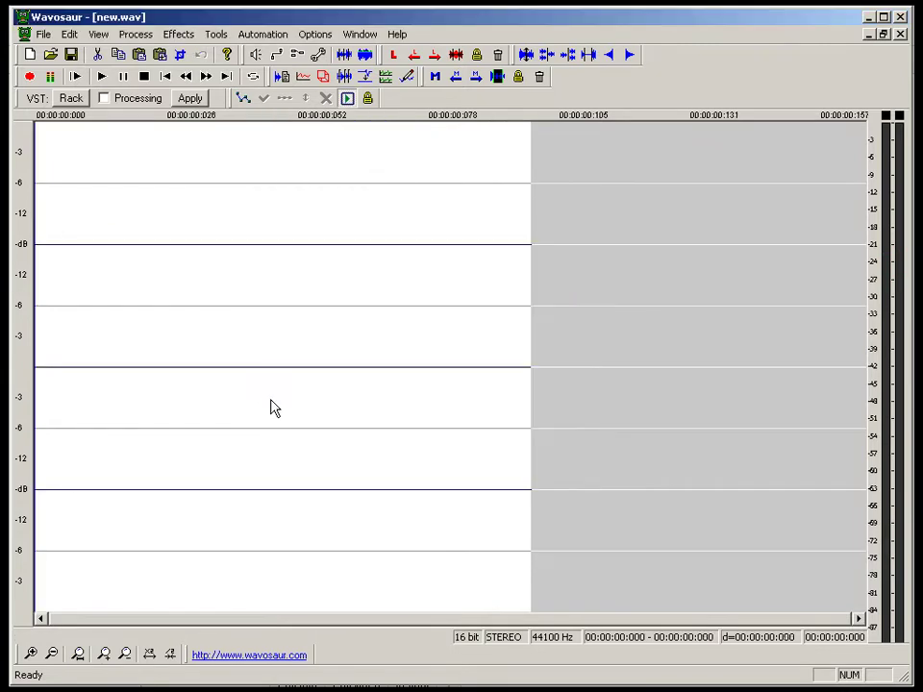
{"action": "key", "text": "ctrl+v"}
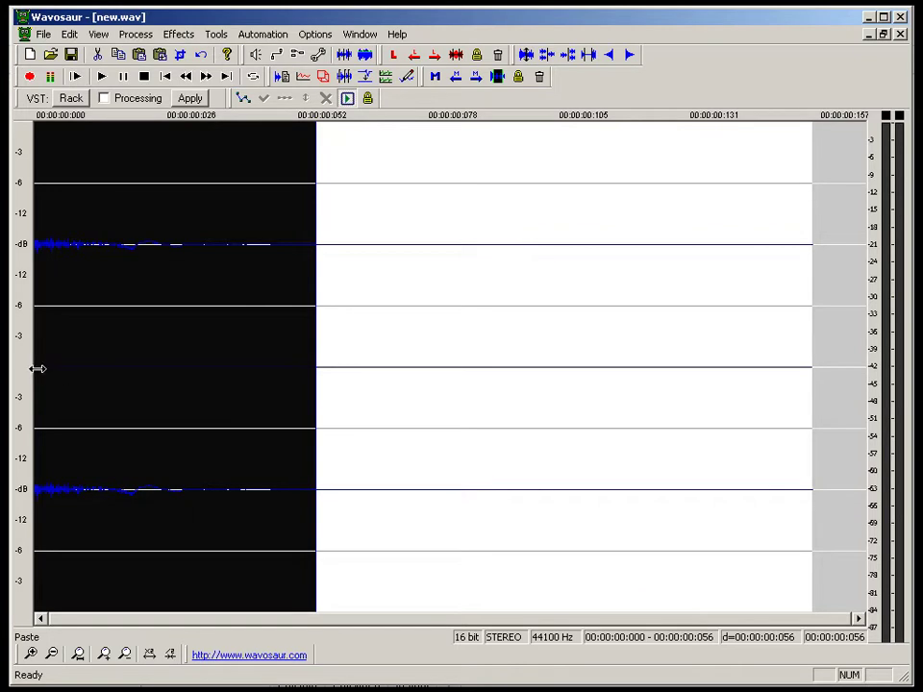
{"action": "left_click_drag", "start_coordinate": [39, 369], "coordinate": [814, 359]}
{"action": "key", "text": "Delete"}
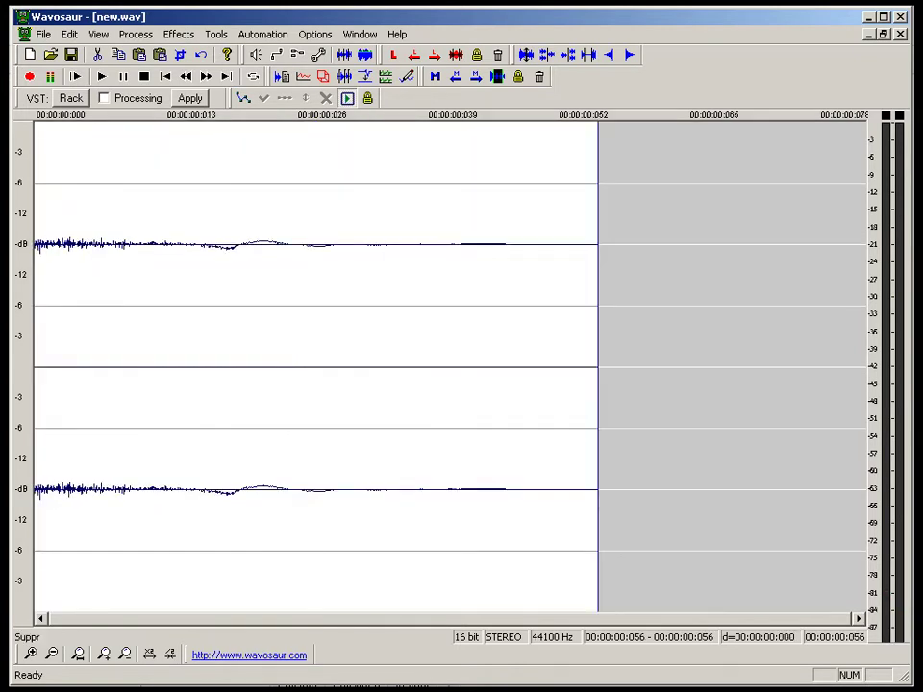
Step: Save the whole short tail as 5-hihat.wav in the zz-random folder and close it to return to the longer burst
{"action": "key", "text": "ctrl+a"}
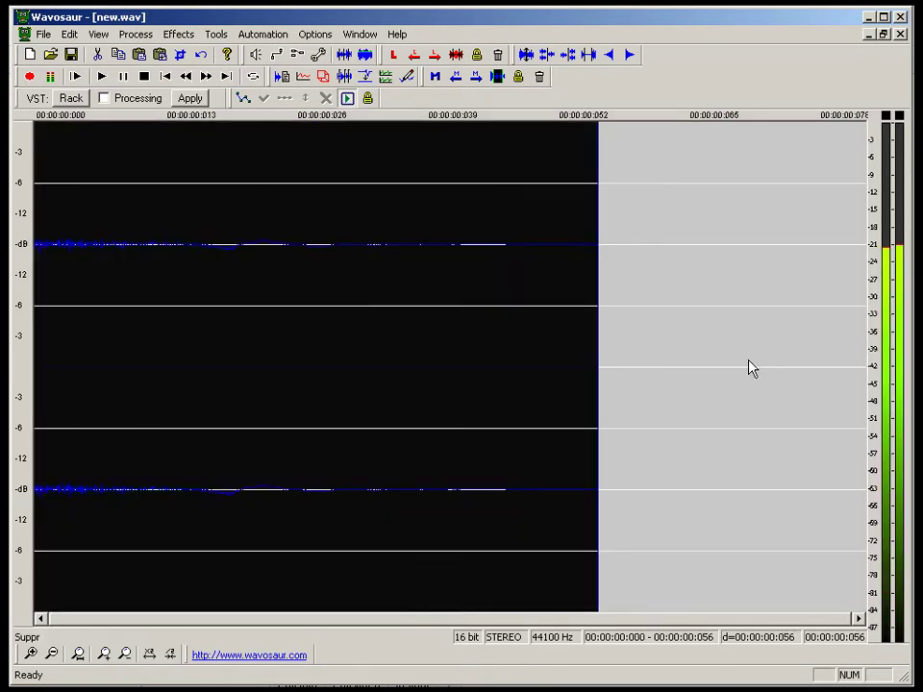
{"action": "key", "text": "ctrl+s"}
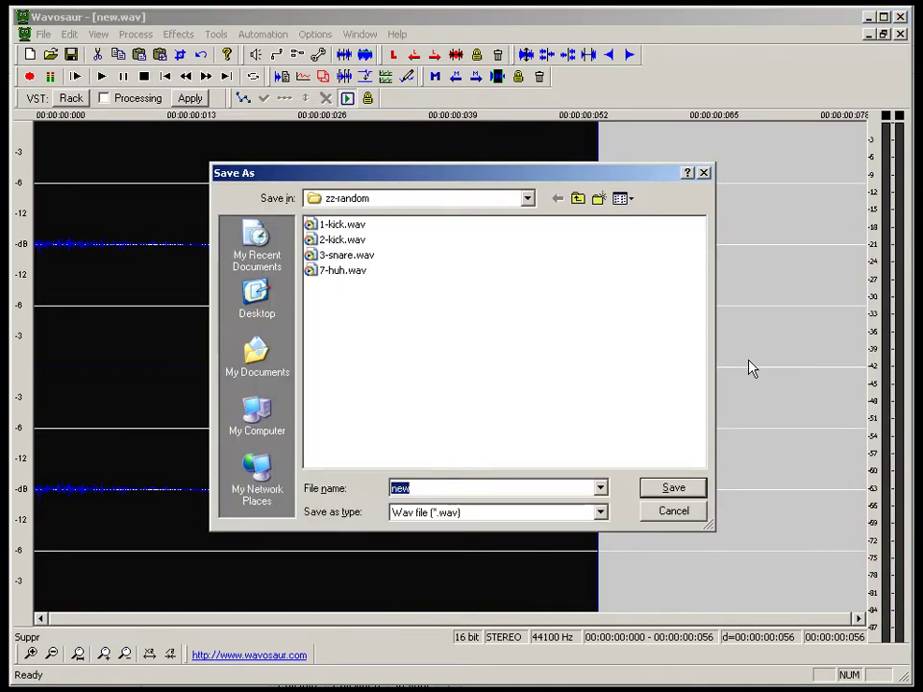
{"action": "type", "text": "5-hihat.wav"}
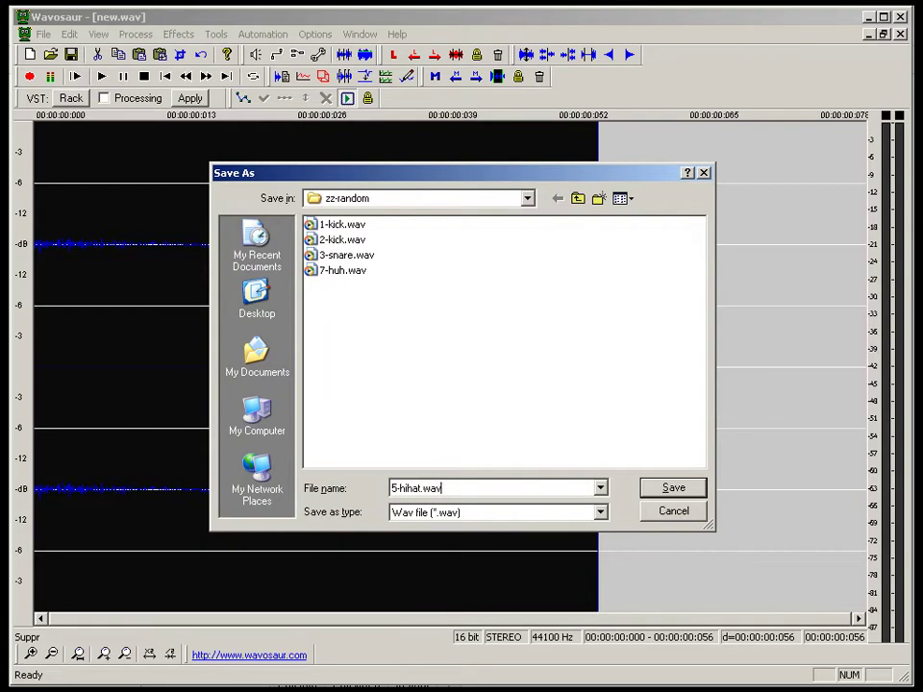
{"action": "key", "text": "Return"}
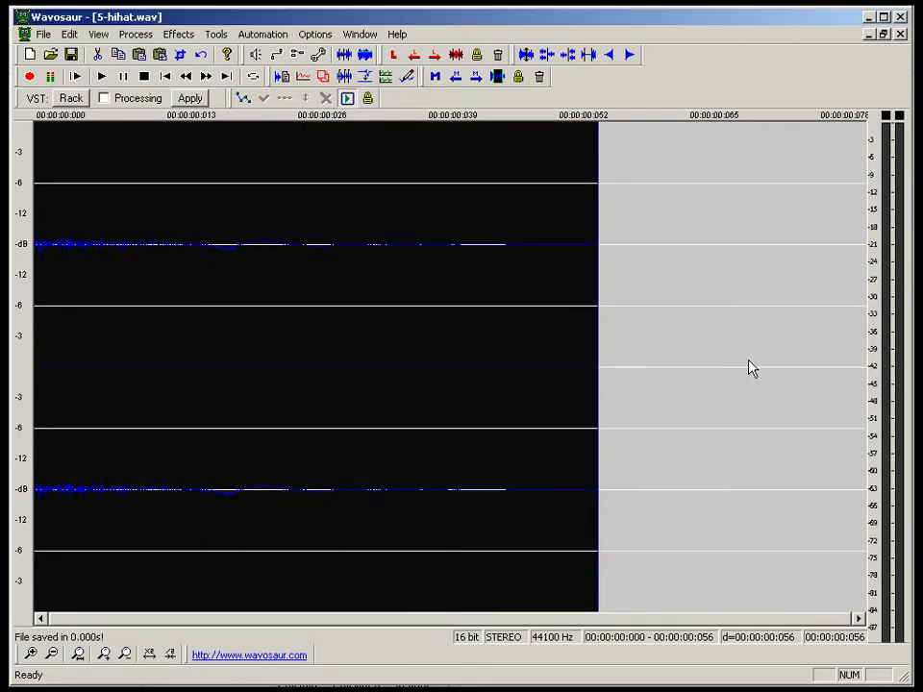
{"action": "left_click", "coordinate": [900, 34]}
Step: Delete the silent lead-in of the longer burst, about the first 12 ms, up to the sound's onset
{"action": "left_click", "coordinate": [123, 418]}
{"action": "left_click", "coordinate": [68, 366]}
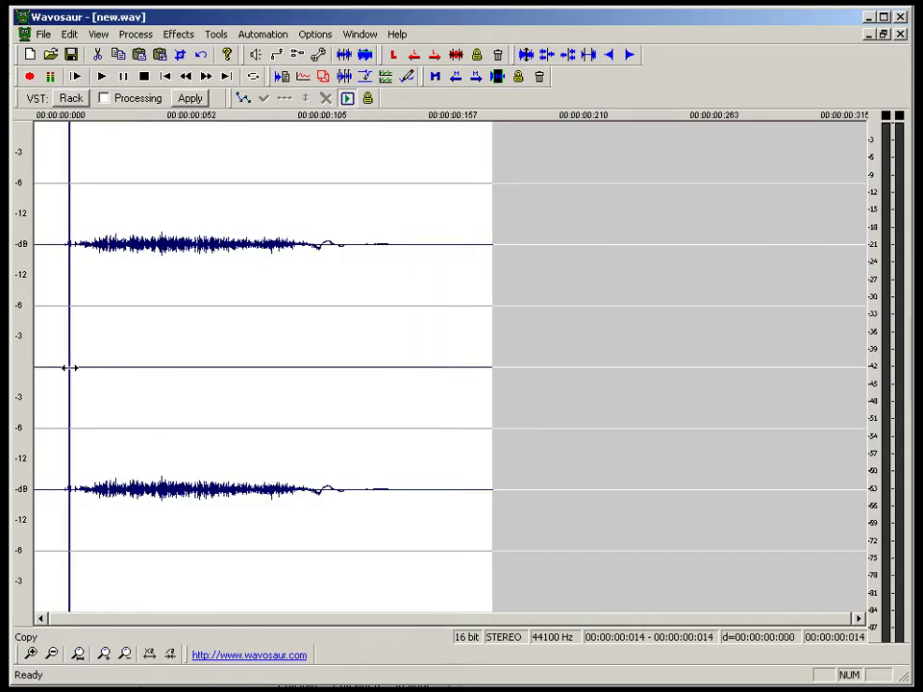
{"action": "left_click_drag", "start_coordinate": [64, 376], "coordinate": [17, 391]}
{"action": "key", "text": "Delete"}
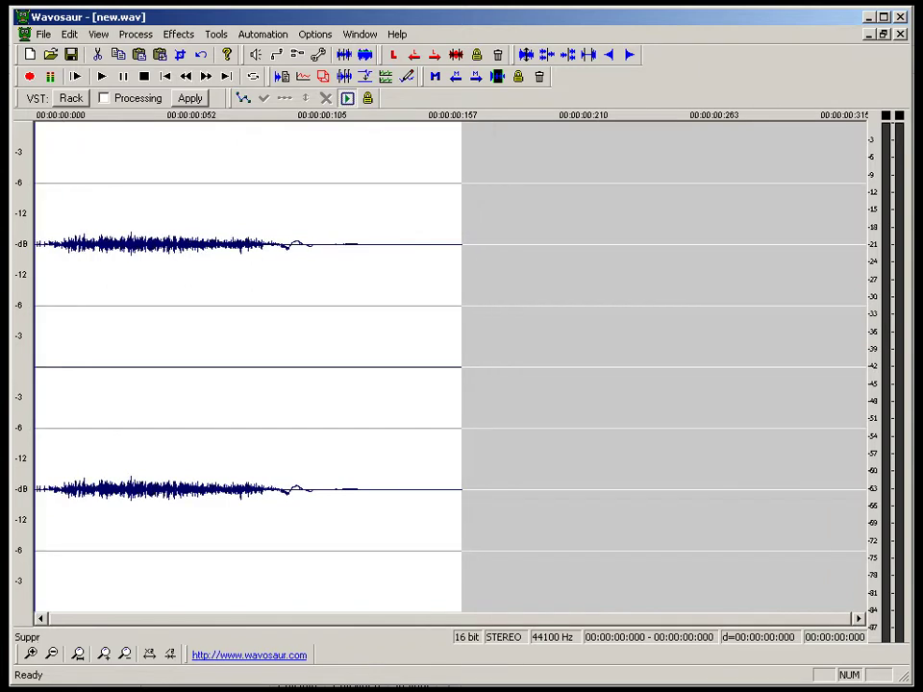
Step: Apply a fade out to the tail of the sound from 0:110 to 0:172
{"action": "left_click_drag", "start_coordinate": [304, 351], "coordinate": [550, 336]}
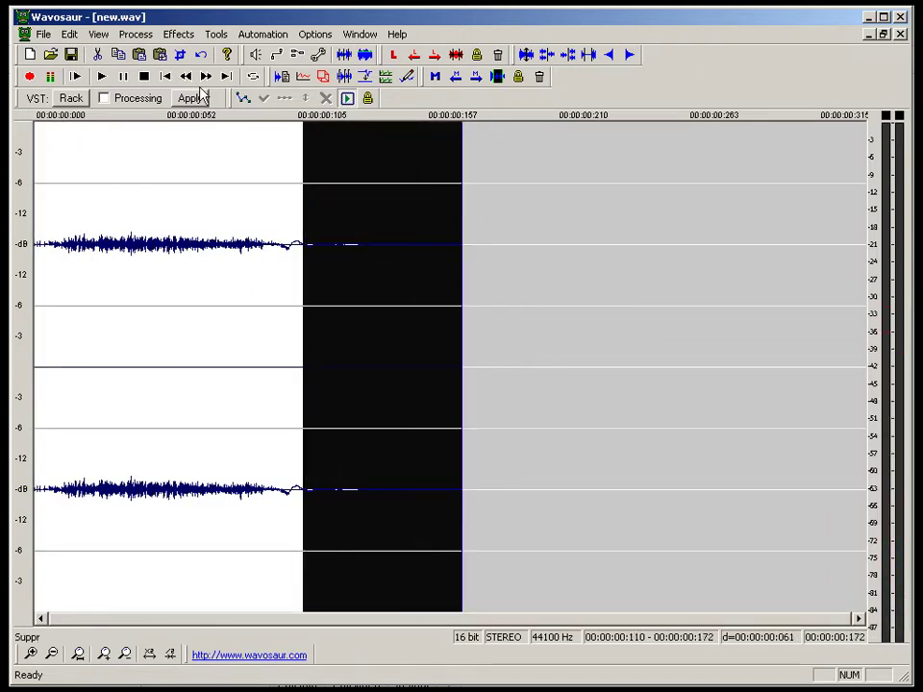
{"action": "left_click", "coordinate": [136, 33]}
{"action": "left_click", "coordinate": [177, 221]}
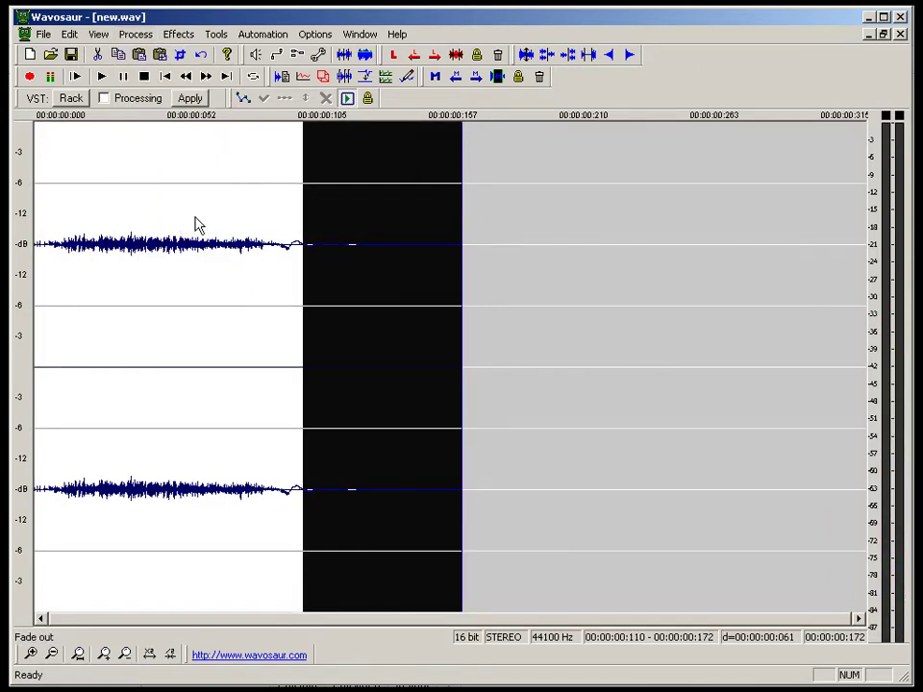
Step: Save the whole faded sound as 6-hihat.wav in the zz-random folder and close it to return to record.wav
{"action": "double_click", "coordinate": [202, 223]}
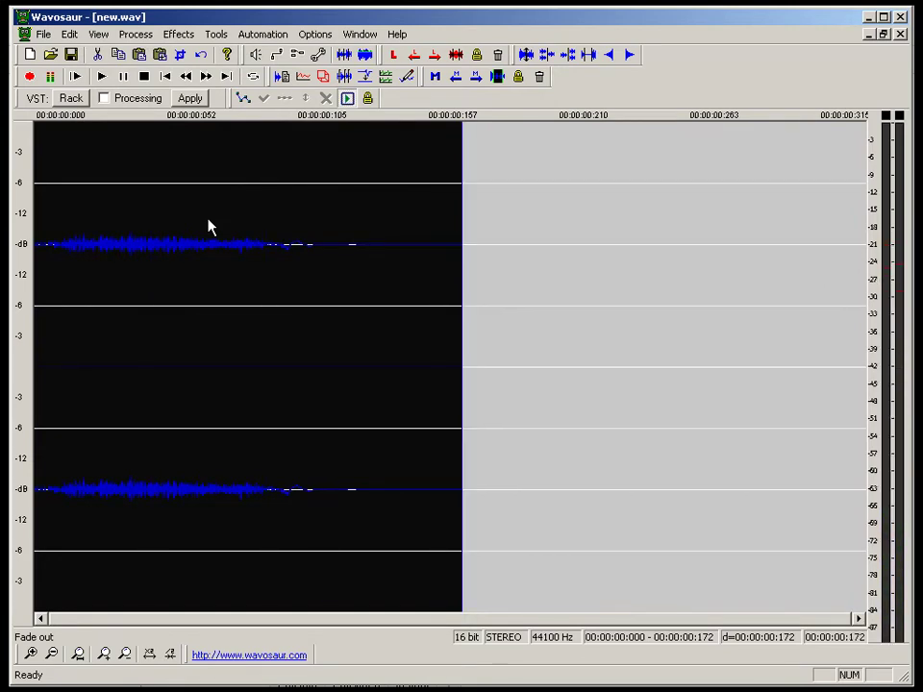
{"action": "key", "text": "ctrl+s"}
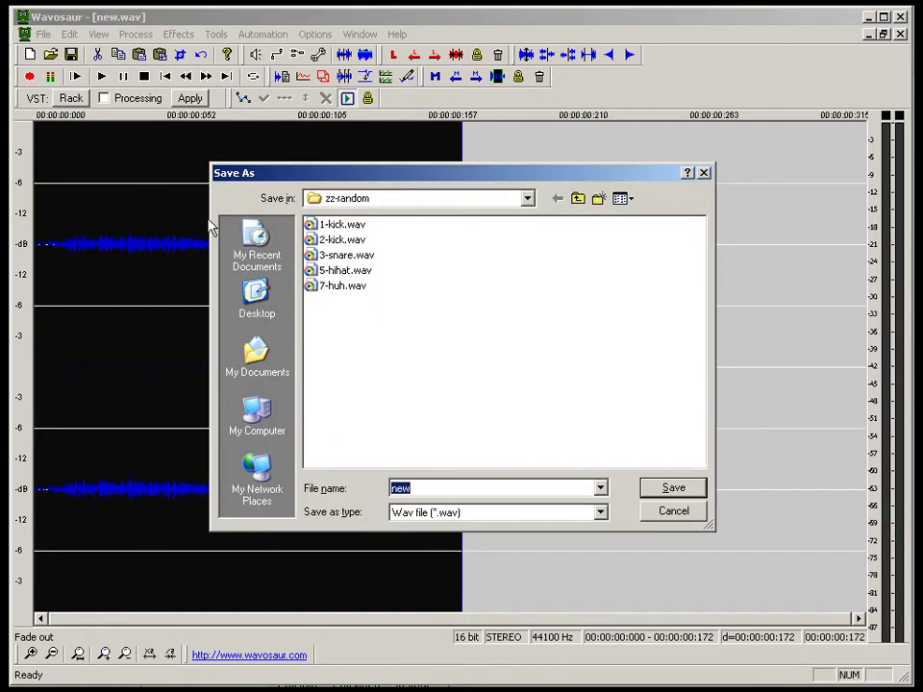
{"action": "type", "text": "6-hihat"}
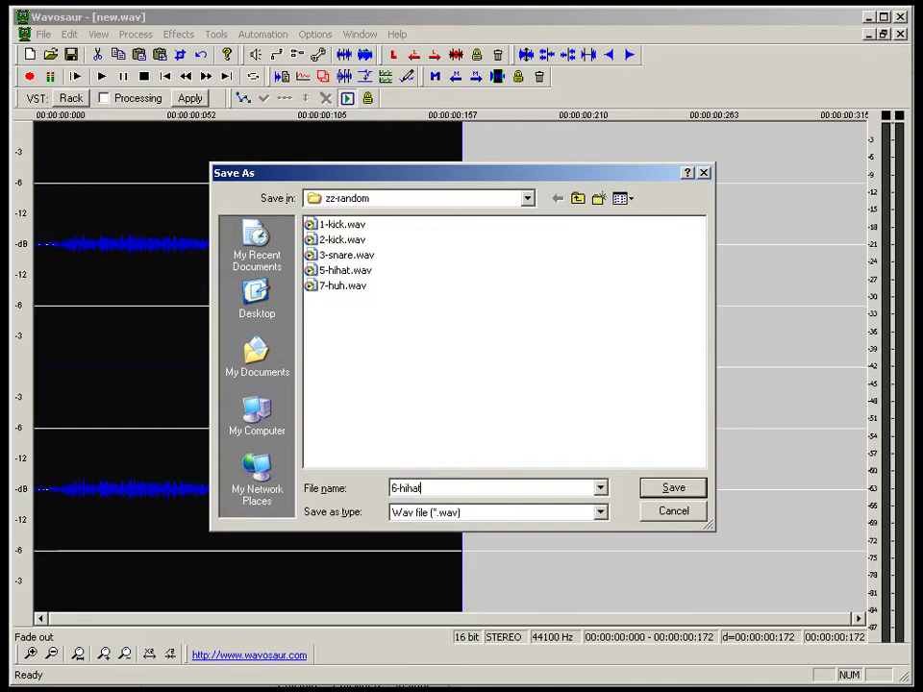
{"action": "type", "text": ".wav"}
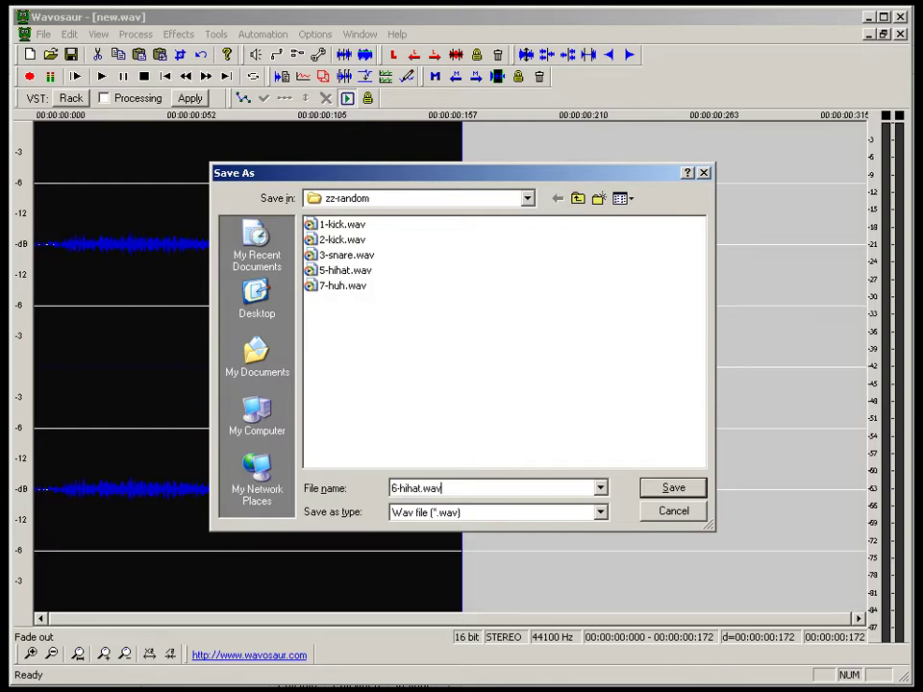
{"action": "key", "text": "Return"}
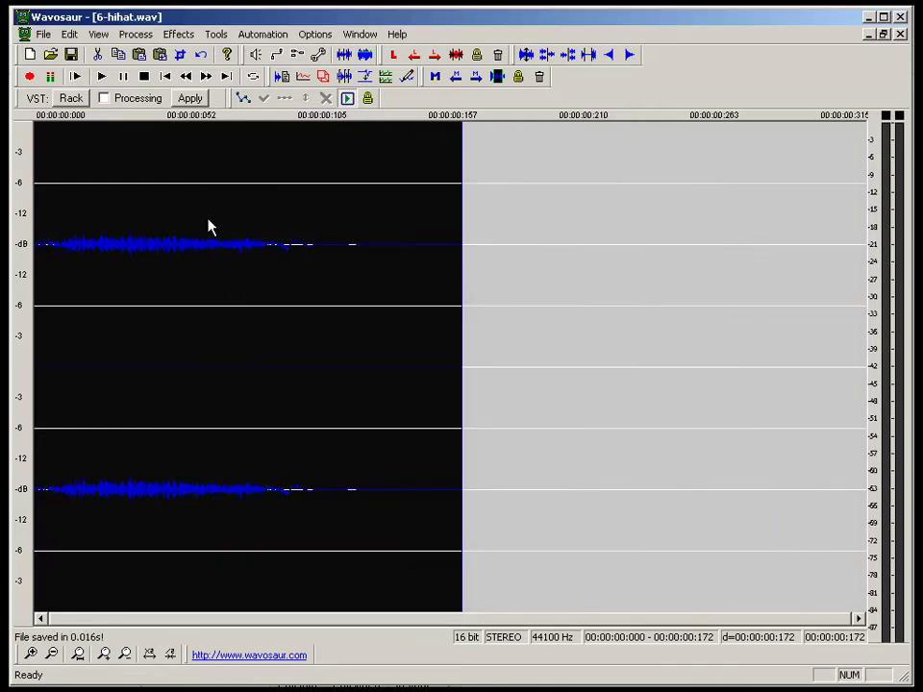
{"action": "left_click", "coordinate": [900, 33]}
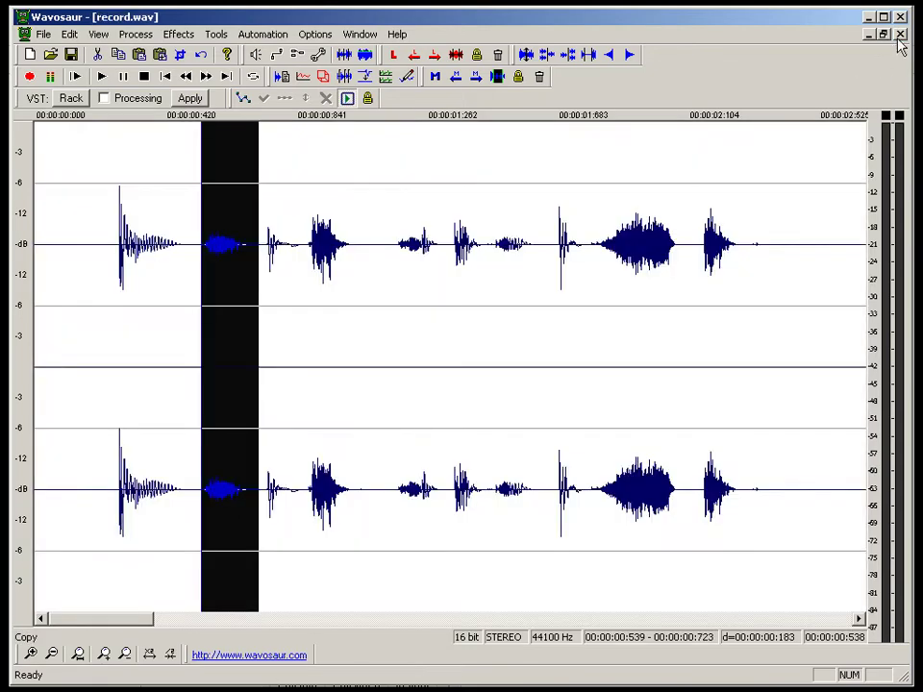
Step: Listen through record.wav for further usable bursts, checking 2:728 to 3:297 and the tail from 2:203 to 2:283
{"action": "left_click", "coordinate": [135, 461]}
{"action": "scroll", "coordinate": [109, 443], "scroll_direction": "down", "scroll_amount": 2}
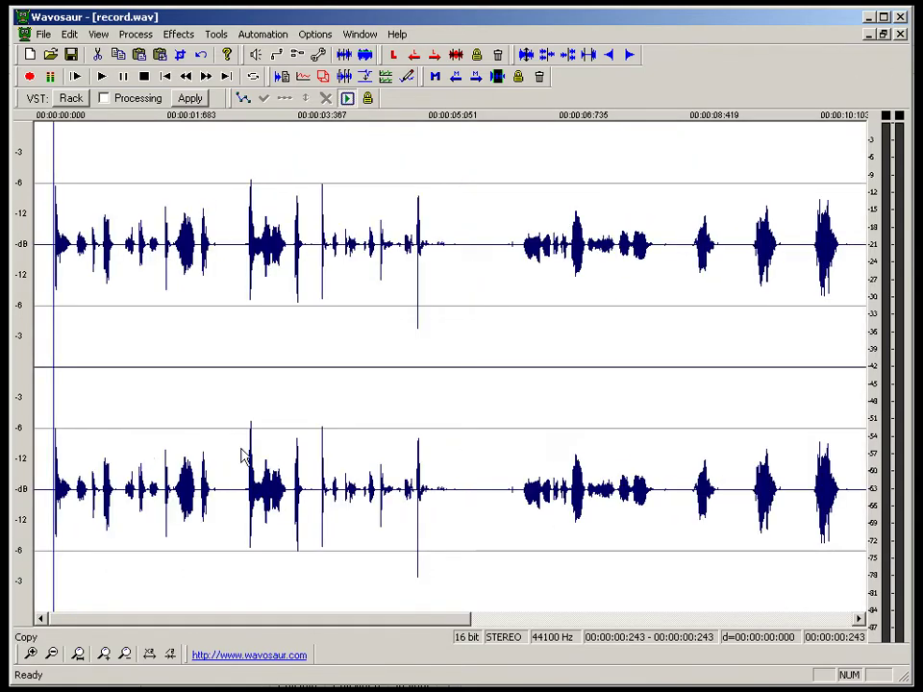
{"action": "key", "text": "space"}
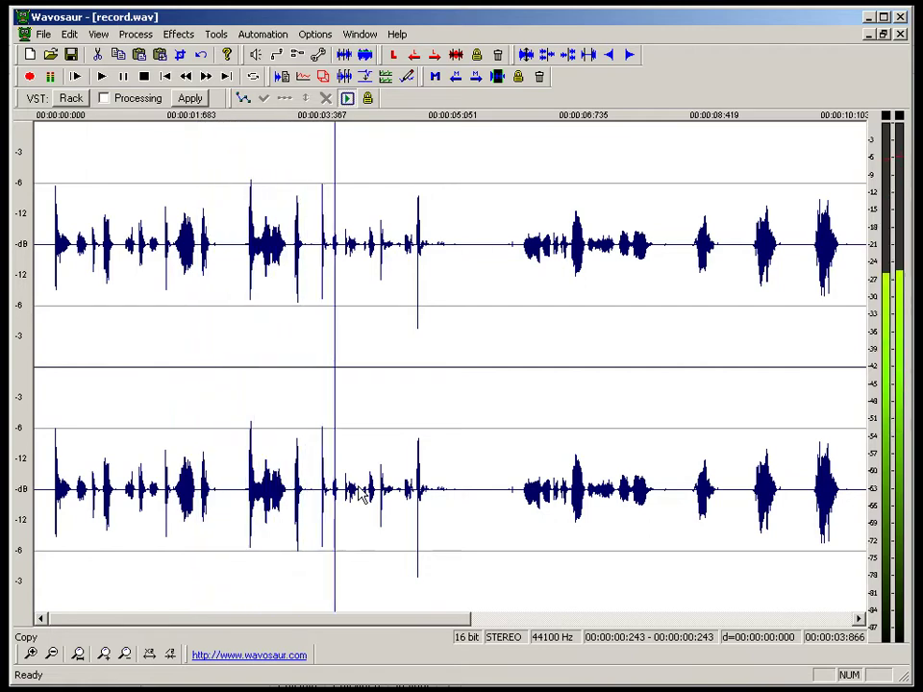
{"action": "key", "text": "space"}
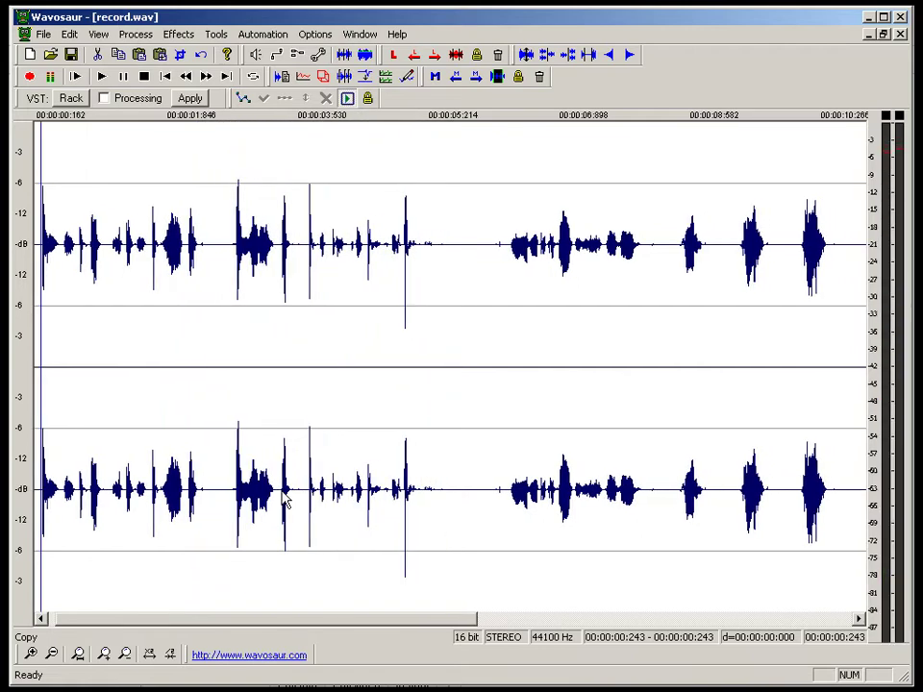
{"action": "left_click_drag", "start_coordinate": [284, 496], "coordinate": [233, 487]}
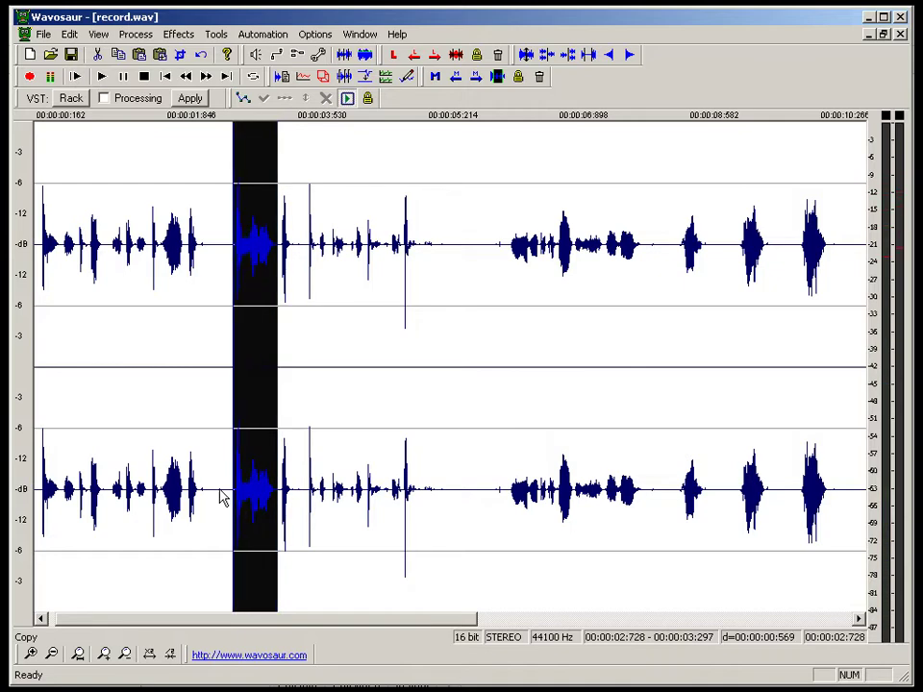
{"action": "left_click", "coordinate": [188, 495]}
{"action": "scroll", "coordinate": [202, 495], "scroll_direction": "up", "scroll_amount": 1}
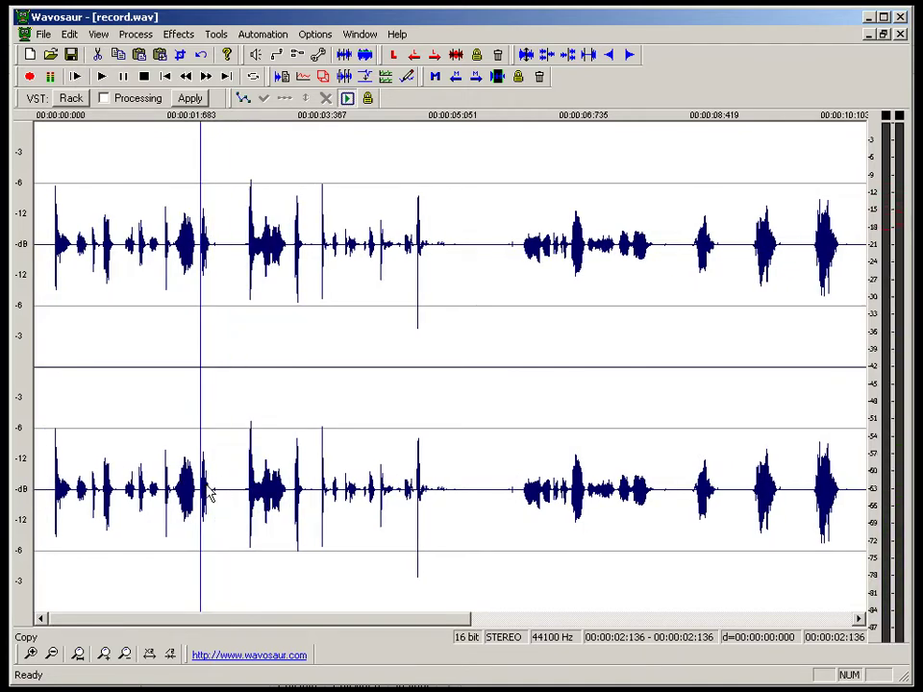
{"action": "left_click", "coordinate": [206, 495]}
{"action": "scroll", "coordinate": [210, 494], "scroll_direction": "up", "scroll_amount": 3}
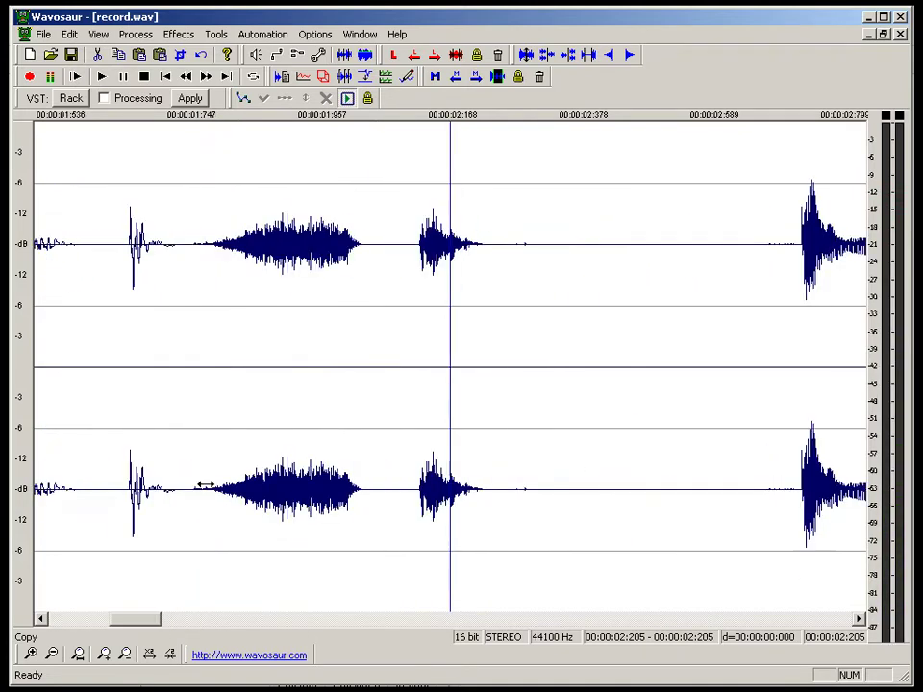
{"action": "left_click_drag", "start_coordinate": [447, 484], "coordinate": [549, 475]}
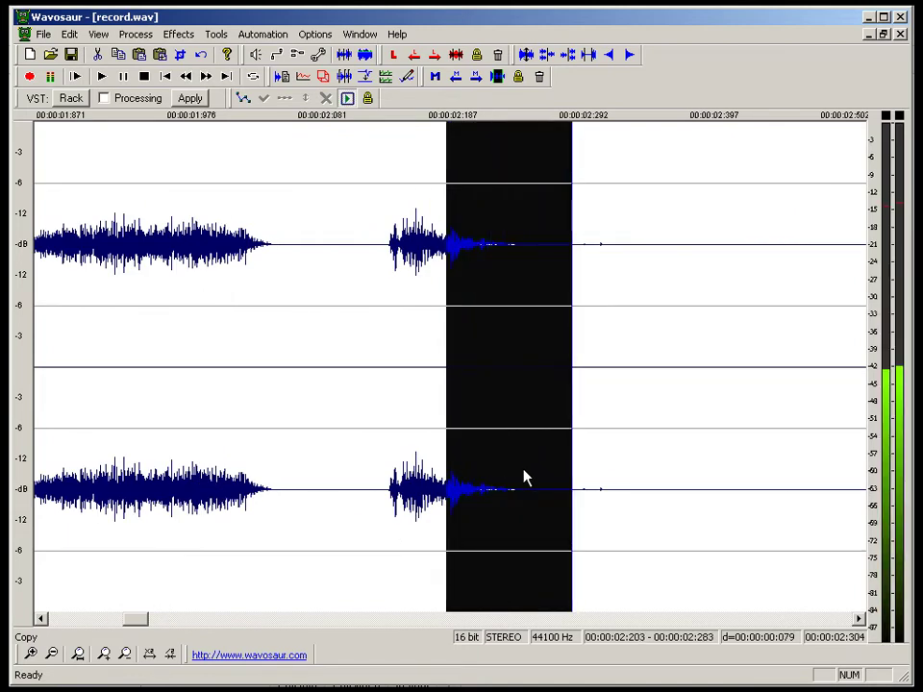
Step: Copy the burst from 2:158 to 2:203 into a new audio file and delete the empty end after 0:044
{"action": "left_click_drag", "start_coordinate": [411, 464], "coordinate": [392, 448]}
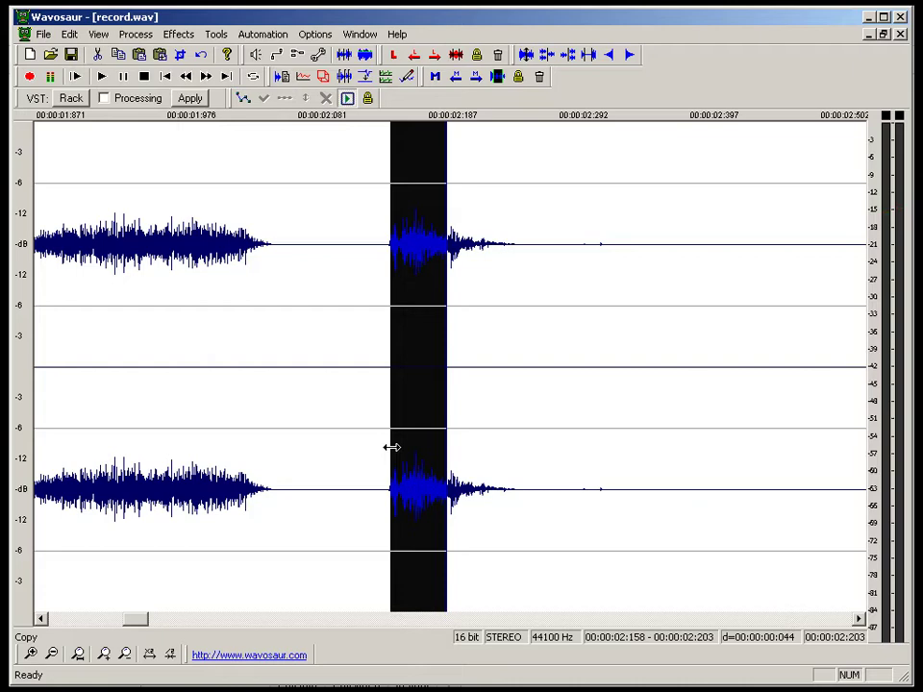
{"action": "key", "text": "ctrl+n"}
{"action": "key", "text": "Return"}
{"action": "key", "text": "ctrl+v"}
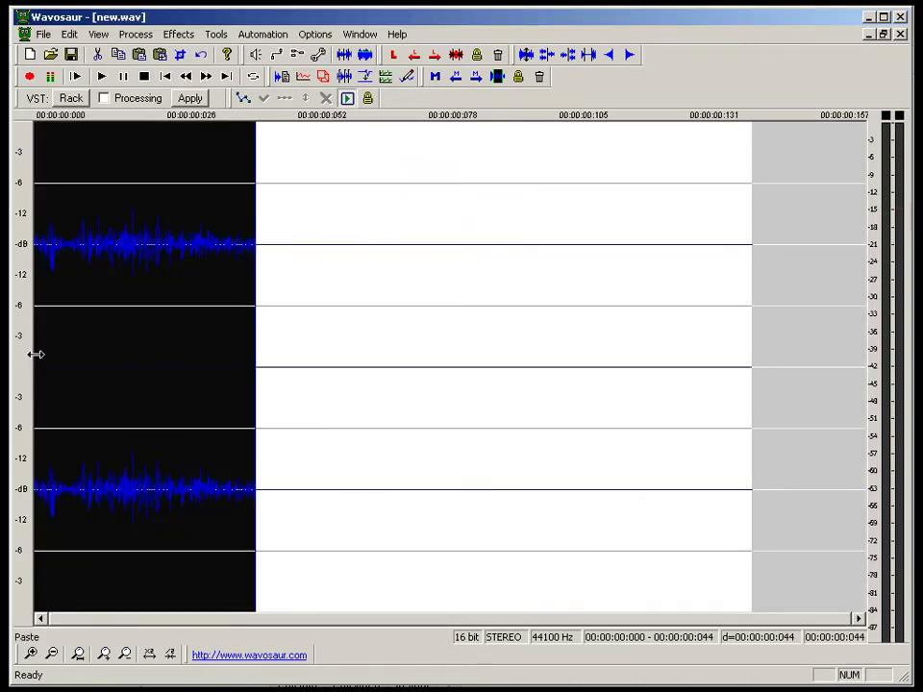
{"action": "left_click_drag", "start_coordinate": [34, 355], "coordinate": [837, 350]}
{"action": "key", "text": "Delete"}
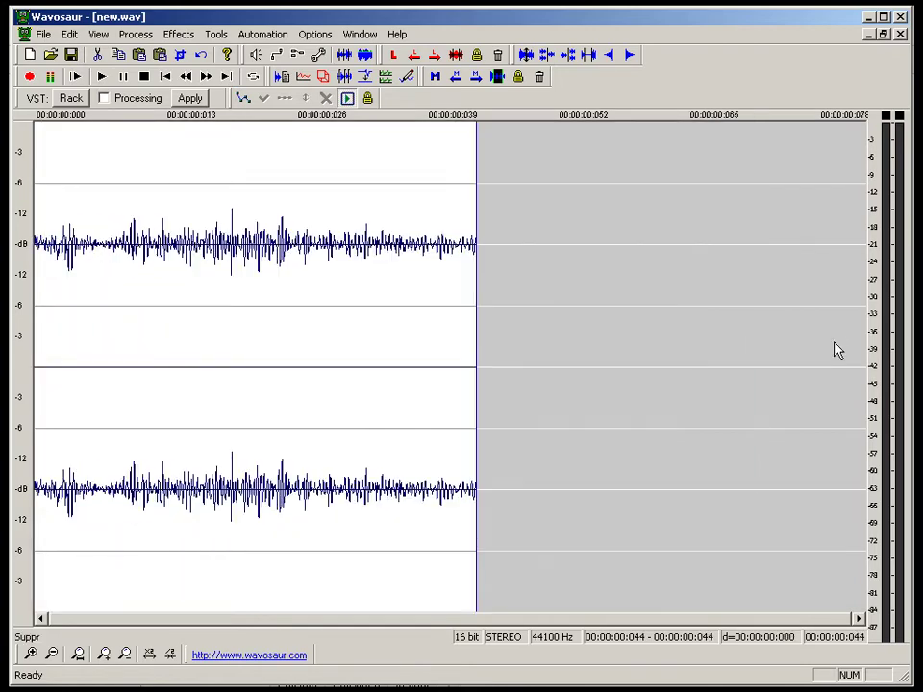
Step: Apply a fade out to the end of the sound from 0:026 to 0:044
{"action": "left_click_drag", "start_coordinate": [292, 385], "coordinate": [550, 384]}
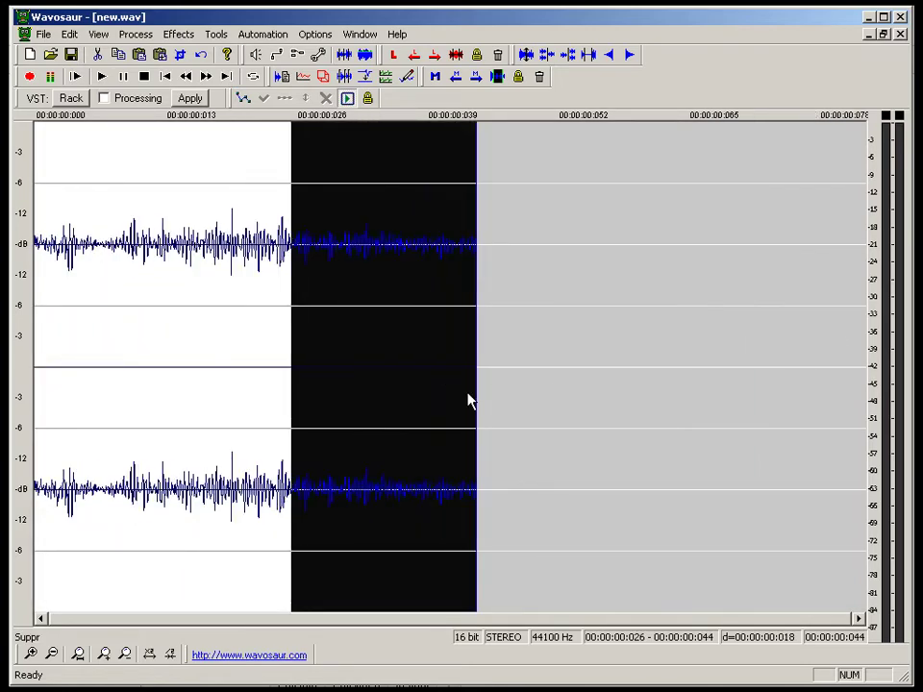
{"action": "left_click", "coordinate": [136, 34]}
{"action": "left_click", "coordinate": [138, 221]}
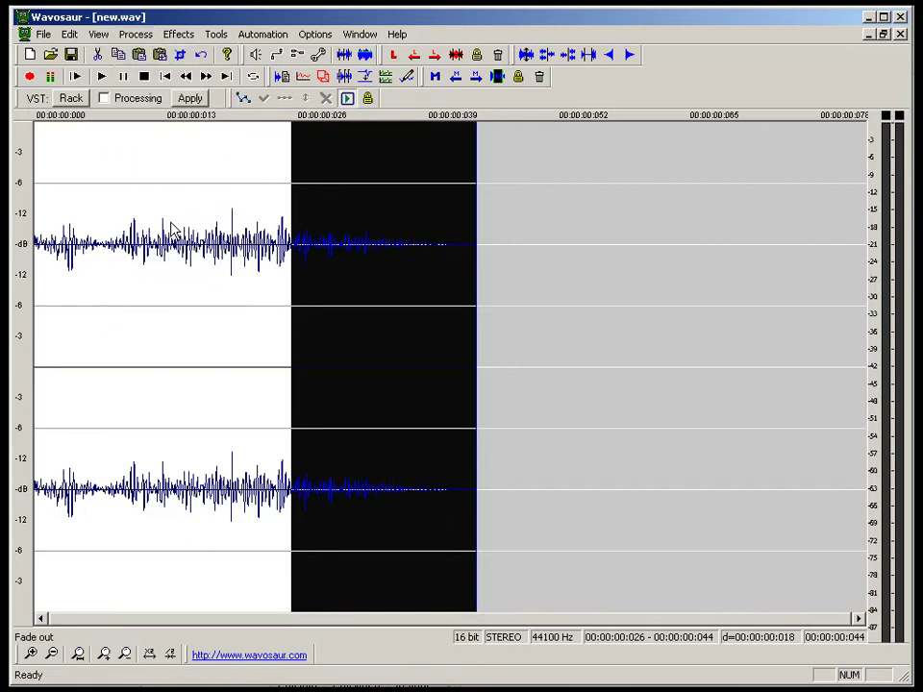
Step: Normalize the whole sound to -6 dB
{"action": "key", "text": "ctrl+a"}
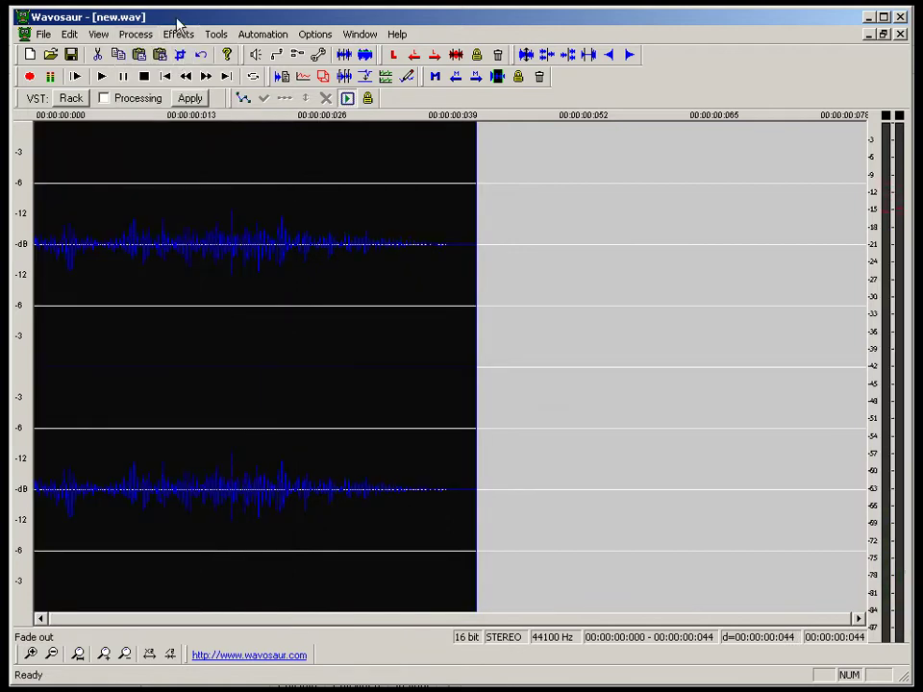
{"action": "left_click", "coordinate": [133, 36]}
{"action": "mouse_move", "coordinate": [152, 267]}
{"action": "left_click", "coordinate": [284, 315]}
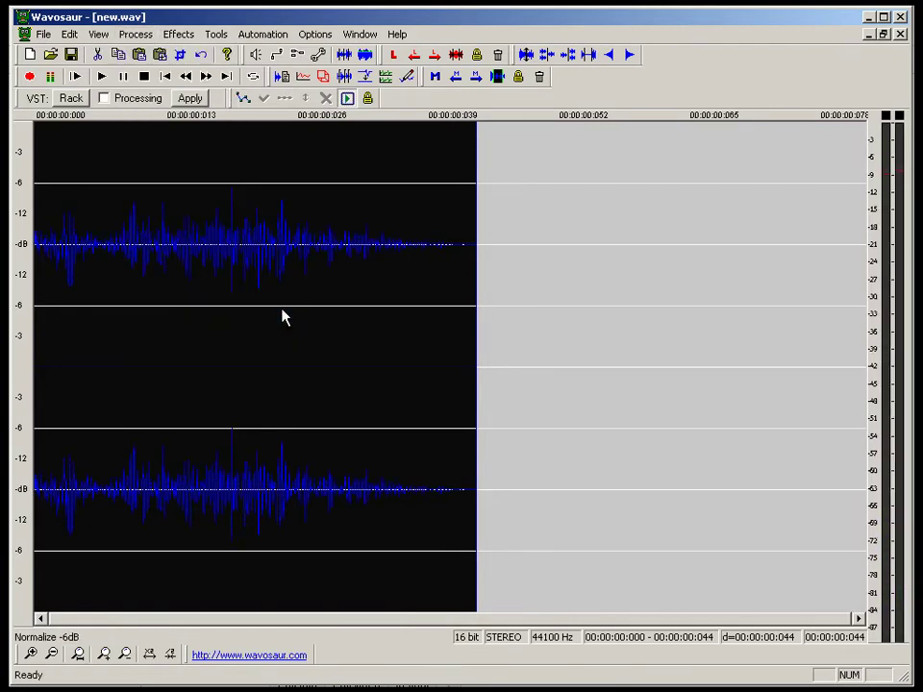
Step: Save the sound as 4-snare.wav in the zz-random folder and close it to return to record.wav
{"action": "key", "text": "ctrl+shift+s"}
{"action": "type", "text": "4"}
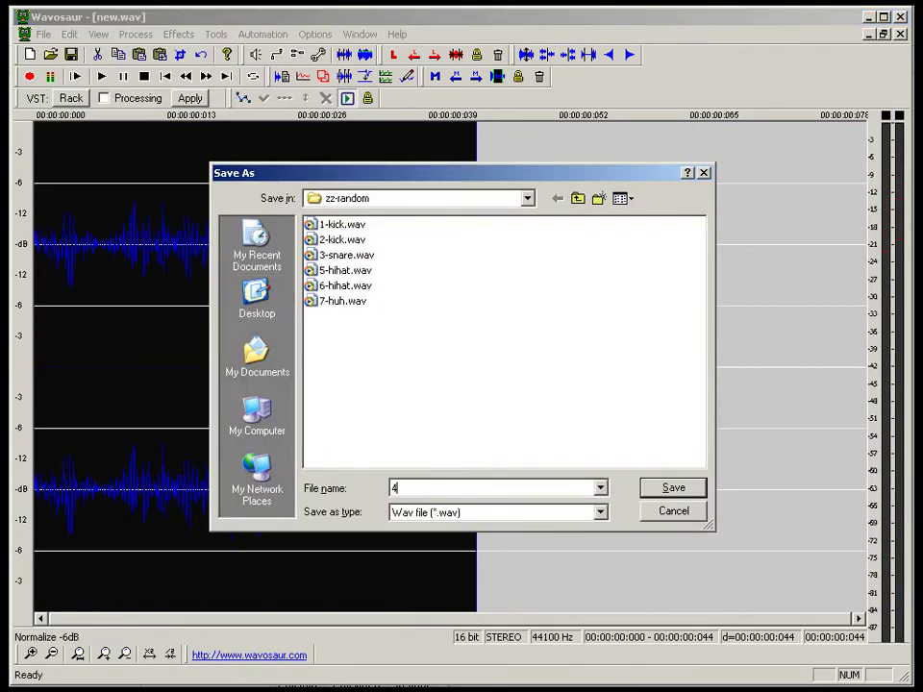
{"action": "type", "text": "-snare.wav"}
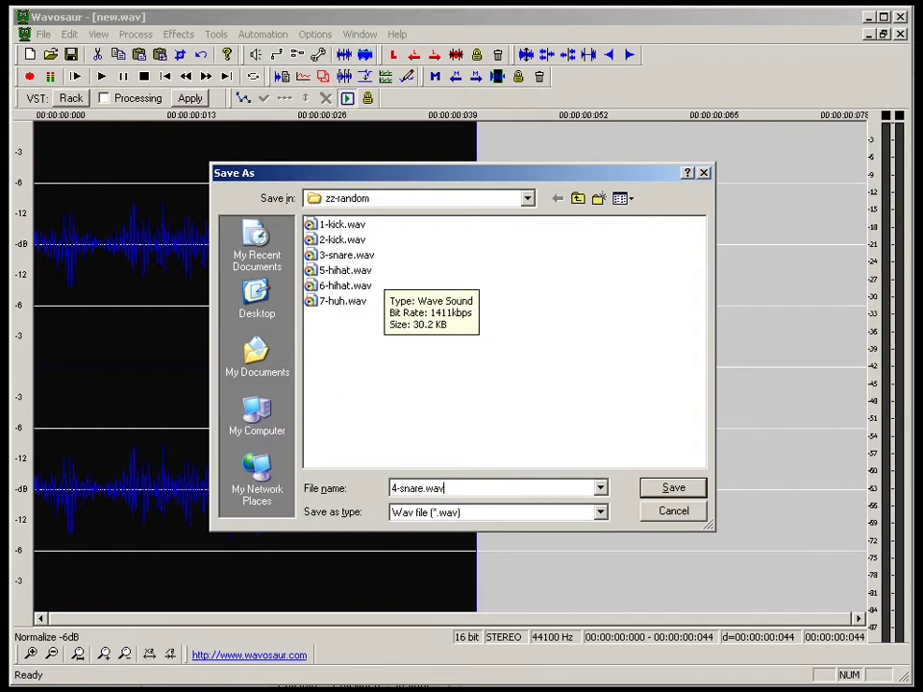
{"action": "key", "text": "Return"}
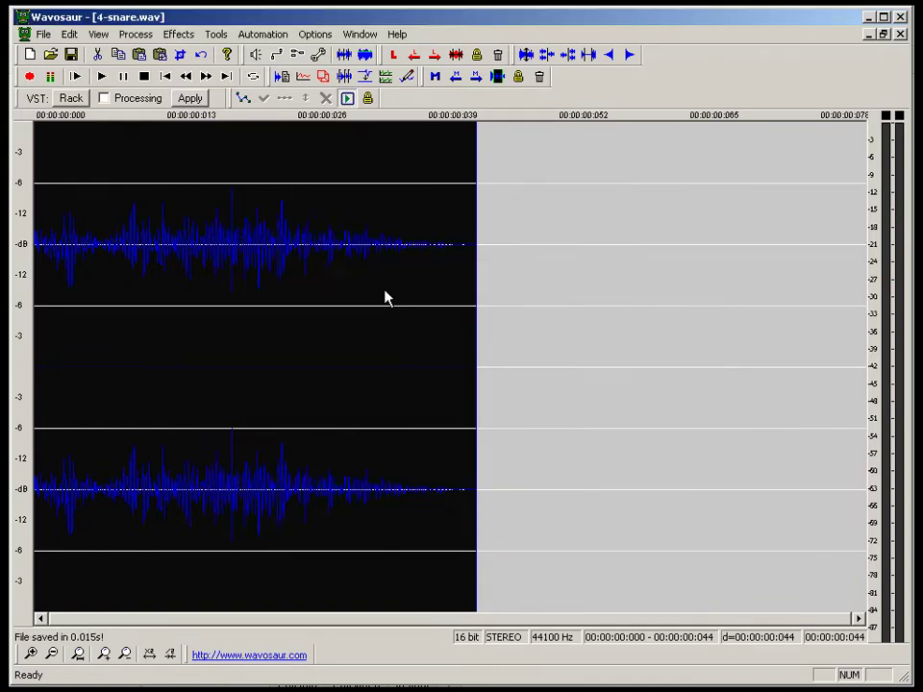
{"action": "left_click", "coordinate": [900, 34]}
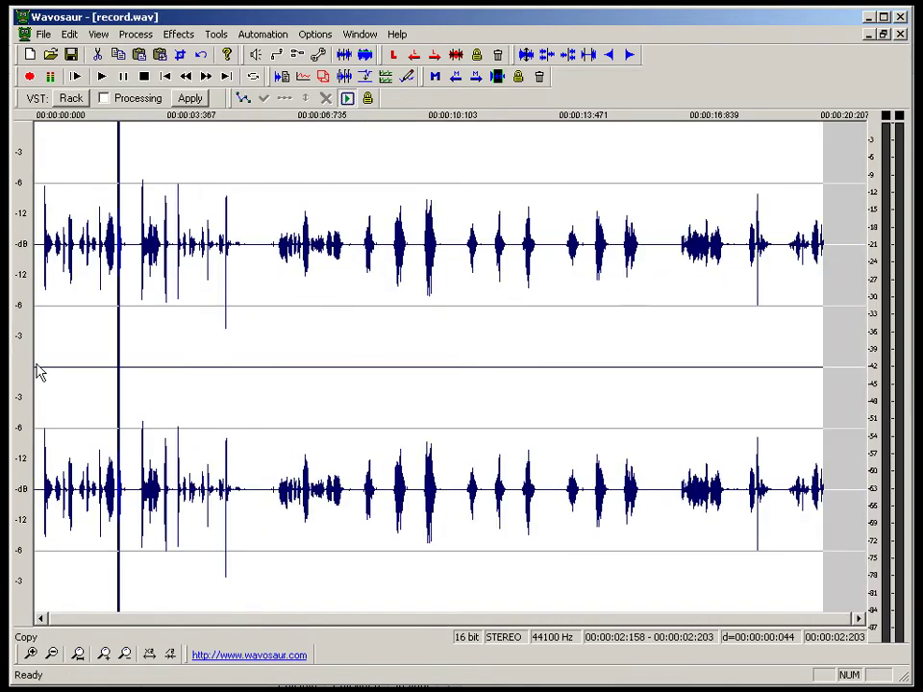
Step: Listen to the vocal burst in record.wav, starting playback from 13:618
{"action": "left_click", "coordinate": [540, 285]}
{"action": "left_click", "coordinate": [594, 306]}
{"action": "scroll", "coordinate": [590, 324], "scroll_direction": "up", "scroll_amount": 3}
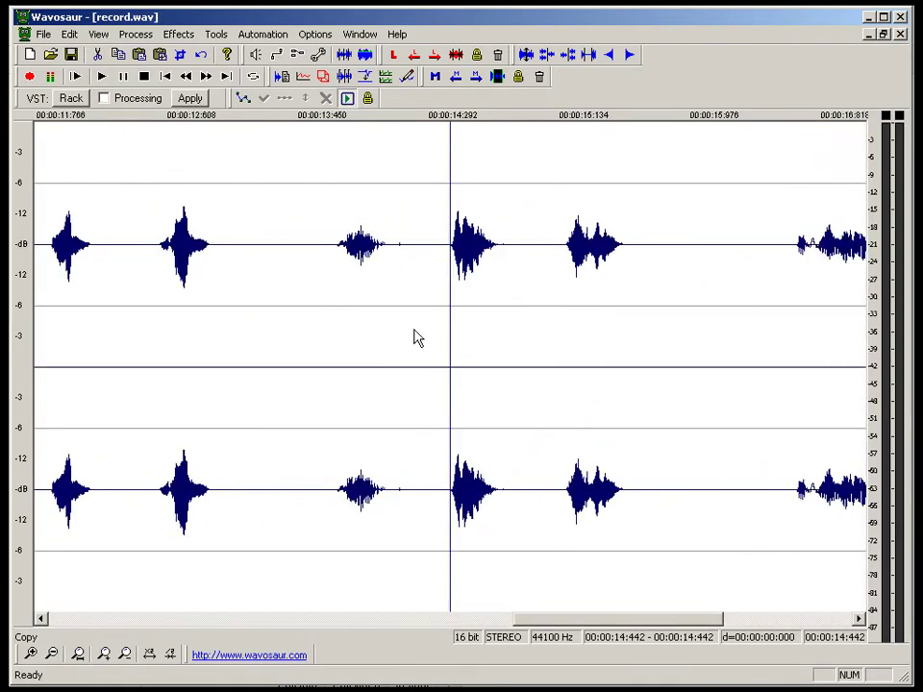
{"action": "left_click", "coordinate": [323, 467]}
{"action": "key", "text": "space"}
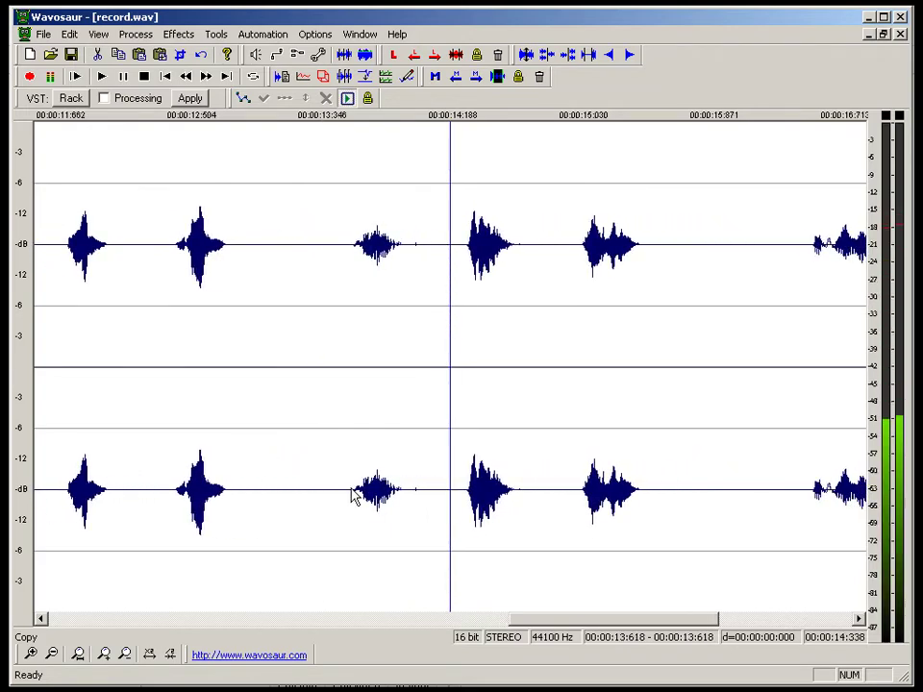
{"action": "scroll", "coordinate": [352, 496], "scroll_direction": "down", "scroll_amount": 2}
{"action": "key", "text": "space"}
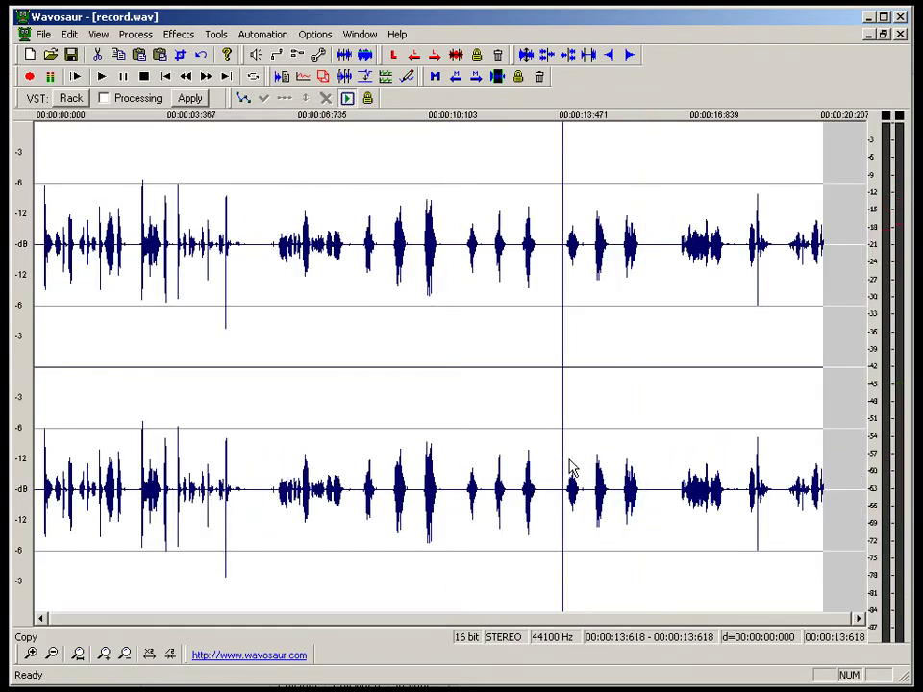
Step: Copy the burst from 13:711 to 14:061 and paste and mix it over the next burst at 14:418
{"action": "left_click", "coordinate": [570, 460]}
{"action": "scroll", "coordinate": [570, 460], "scroll_direction": "up", "scroll_amount": 4}
{"action": "left_click_drag", "start_coordinate": [408, 484], "coordinate": [615, 453]}
{"action": "scroll", "coordinate": [614, 454], "scroll_direction": "down", "scroll_amount": 1}
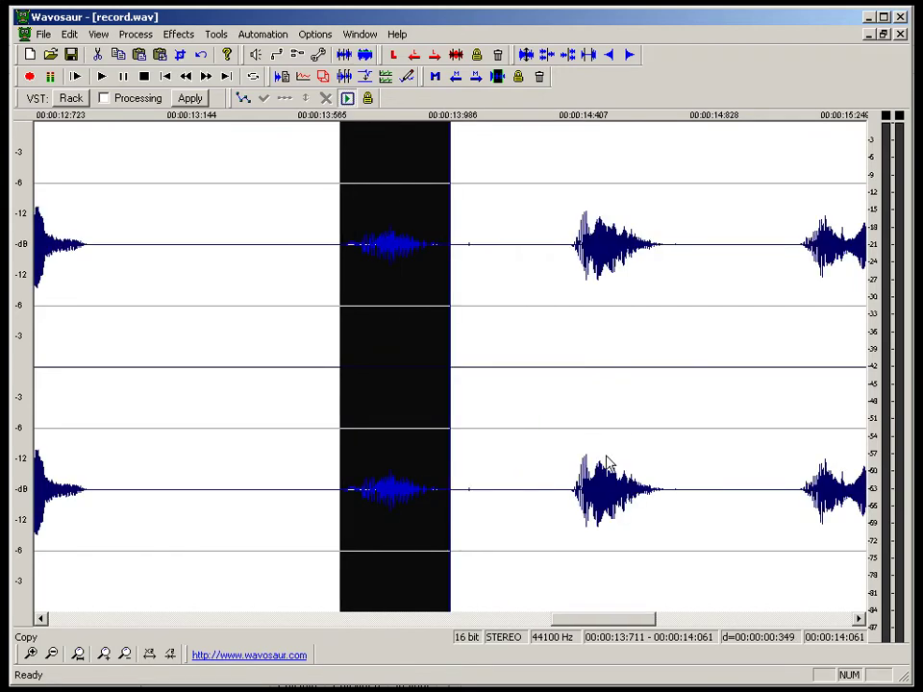
{"action": "left_click", "coordinate": [561, 466]}
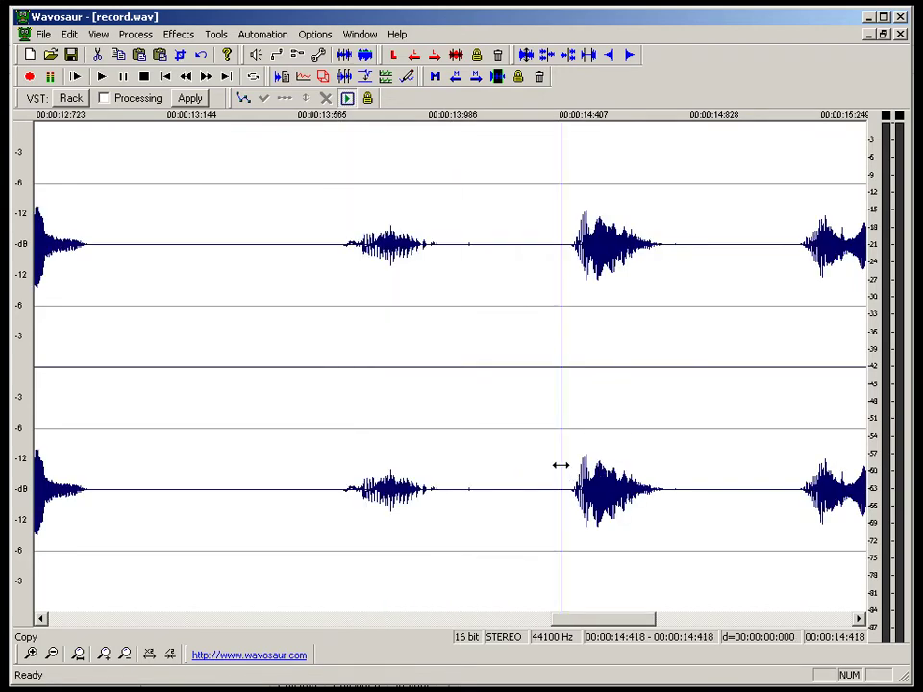
{"action": "left_click", "coordinate": [69, 33]}
{"action": "mouse_move", "coordinate": [123, 142]}
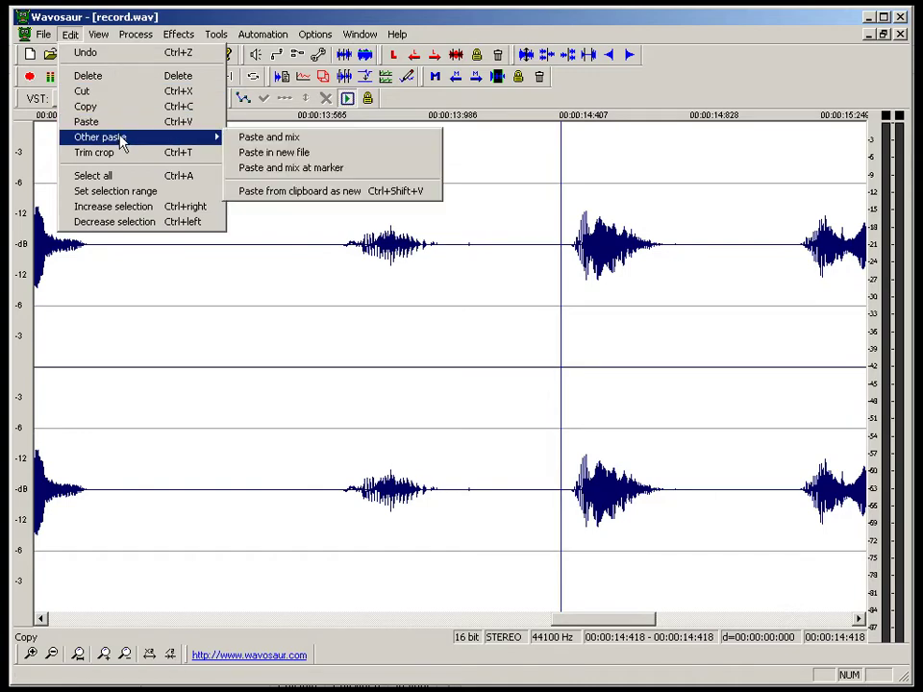
{"action": "left_click", "coordinate": [252, 138]}
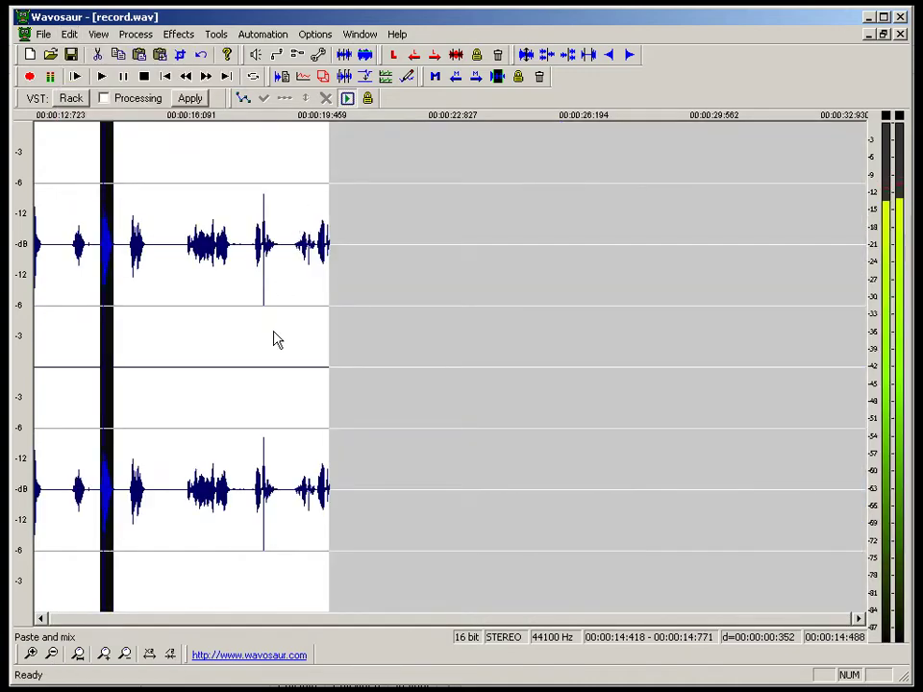
Step: Copy the mixed burst from 14:418 to 14:771 and paste and mix it over the following burst at 15:154
{"action": "scroll", "coordinate": [173, 449], "scroll_direction": "up", "scroll_amount": 2}
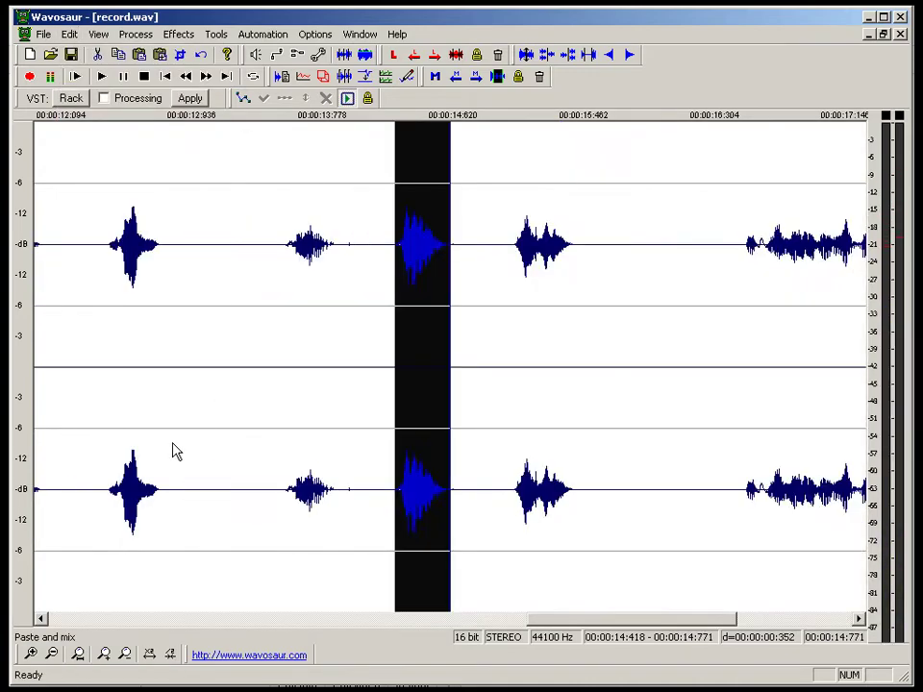
{"action": "key", "text": "ctrl+c"}
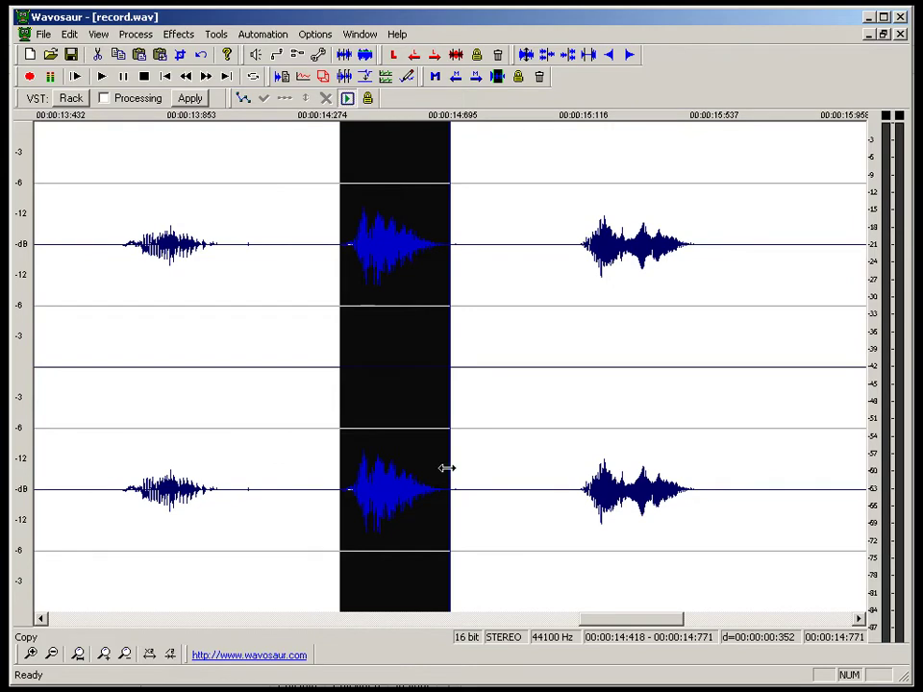
{"action": "left_click", "coordinate": [570, 489]}
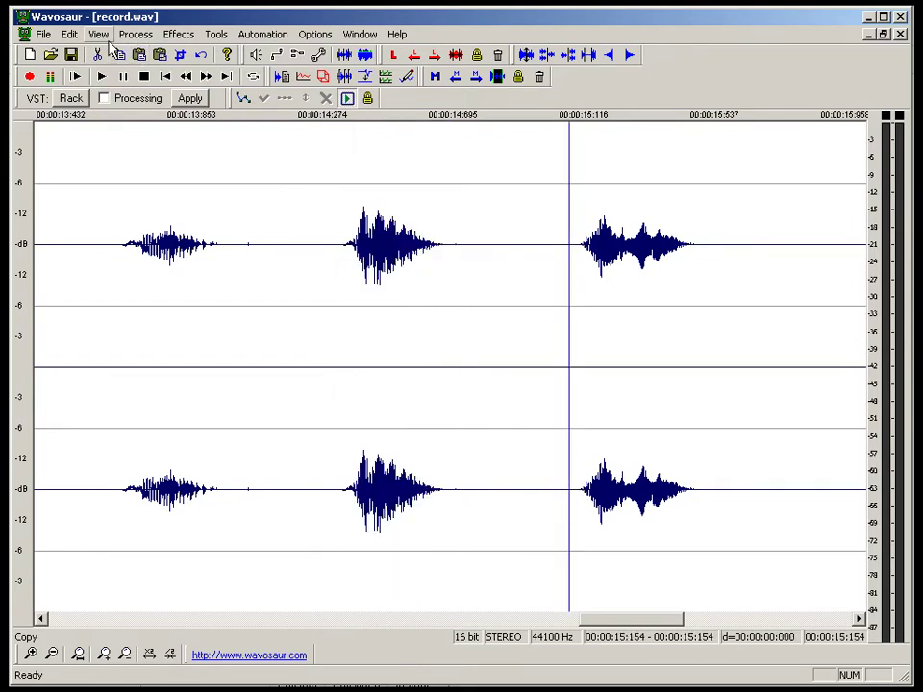
{"action": "left_click", "coordinate": [70, 33]}
{"action": "mouse_move", "coordinate": [111, 144]}
{"action": "left_click", "coordinate": [254, 138]}
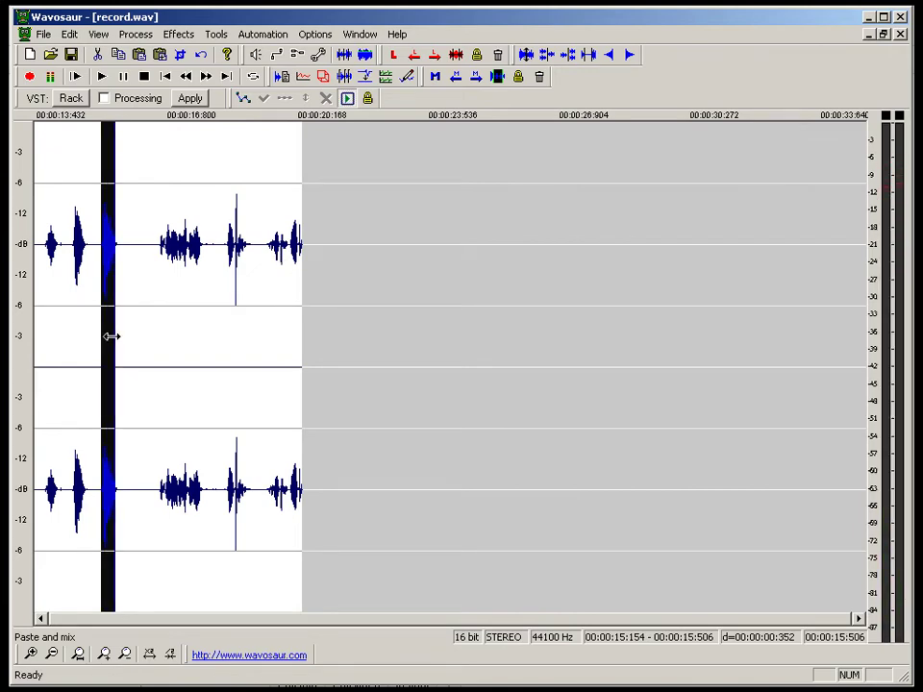
Step: Copy the layered burst from 15:154 to 15:793 into a new audio file and delete the empty end after 0:638
{"action": "left_click_drag", "start_coordinate": [111, 336], "coordinate": [141, 329]}
{"action": "key", "text": "space"}
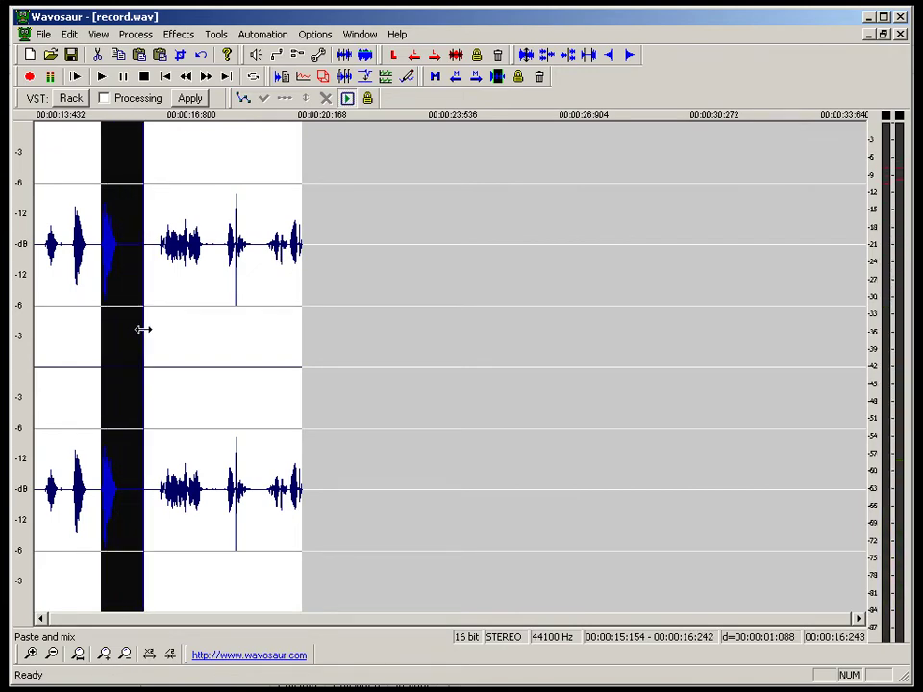
{"action": "scroll", "coordinate": [142, 329], "scroll_direction": "up", "scroll_amount": 3}
{"action": "left_click_drag", "start_coordinate": [451, 336], "coordinate": [309, 339]}
{"action": "key", "text": "ctrl+n"}
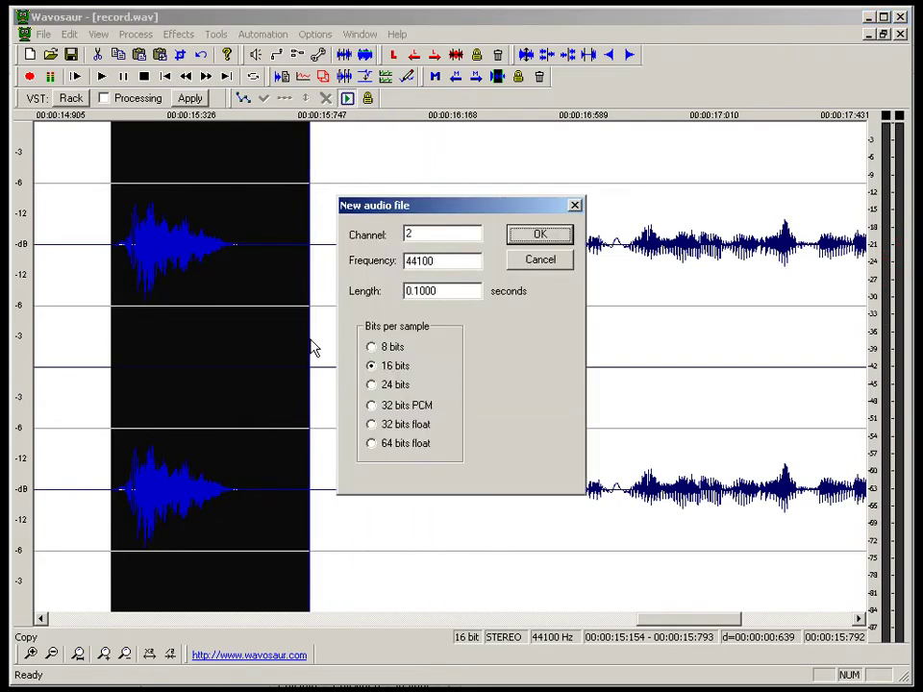
{"action": "key", "text": "Return"}
{"action": "key", "text": "ctrl+v"}
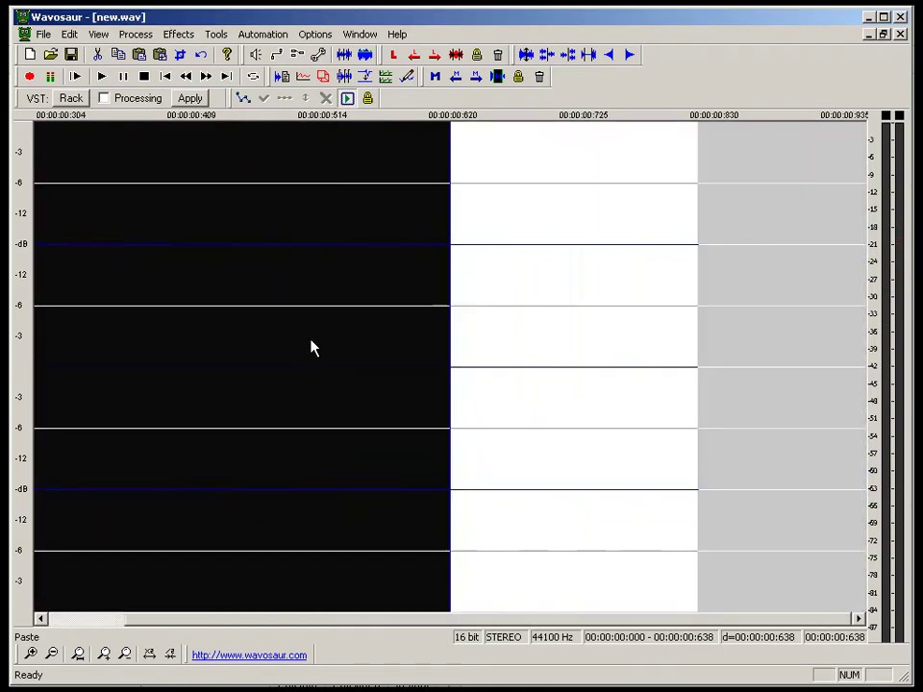
{"action": "left_click_drag", "start_coordinate": [34, 368], "coordinate": [569, 375]}
{"action": "key", "text": "Delete"}
Step: Apply a fade out to the end of the sound from 0:371 to 0:638
{"action": "left_click", "coordinate": [496, 364]}
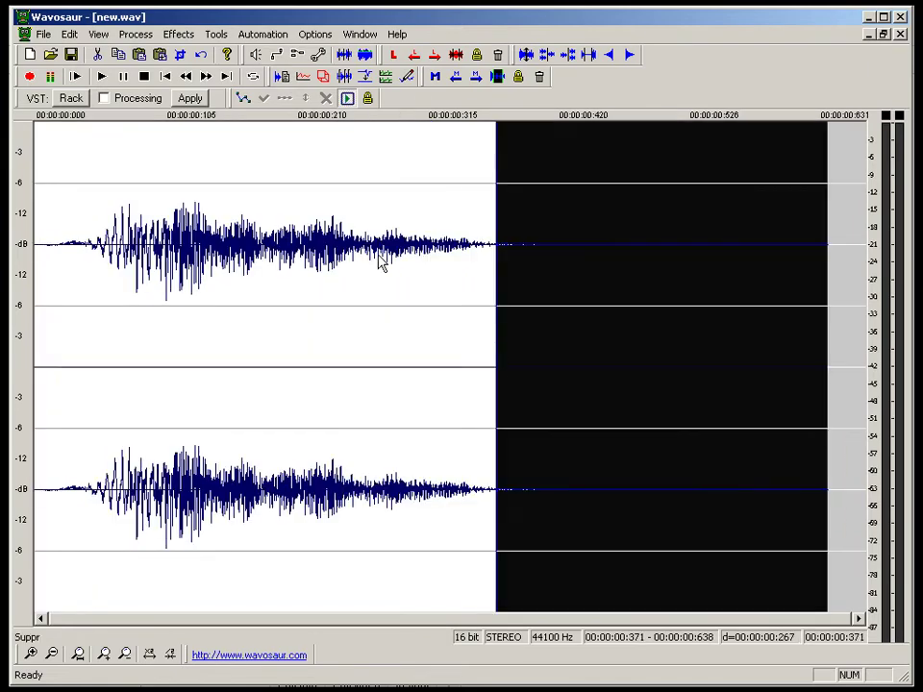
{"action": "left_click", "coordinate": [134, 35]}
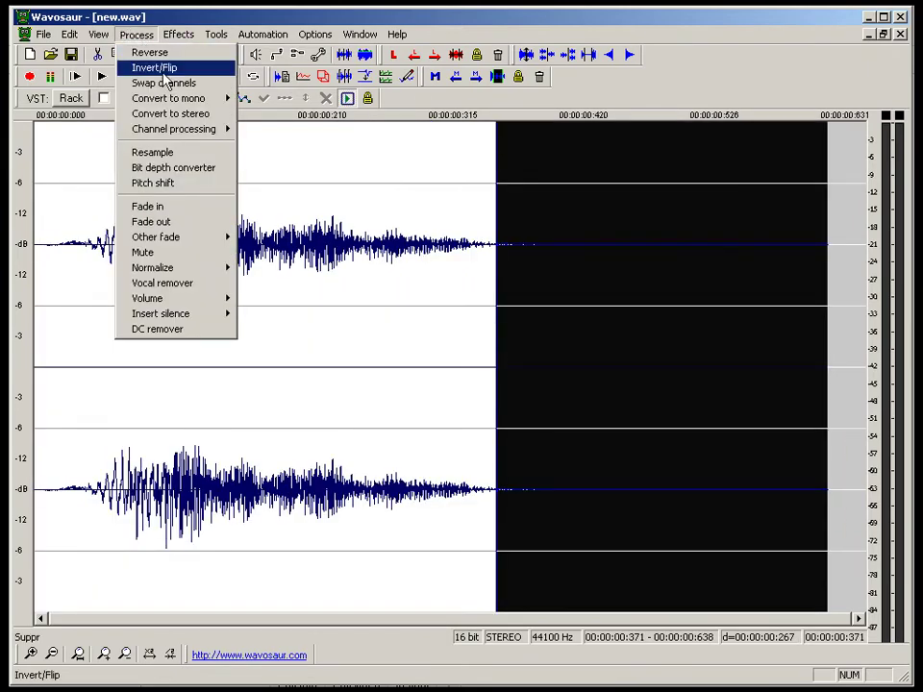
{"action": "left_click", "coordinate": [151, 221]}
Step: Delete the quiet start up to 0:047 and apply a fade in from 0:000 to 0:009
{"action": "left_click_drag", "start_coordinate": [92, 340], "coordinate": [17, 350]}
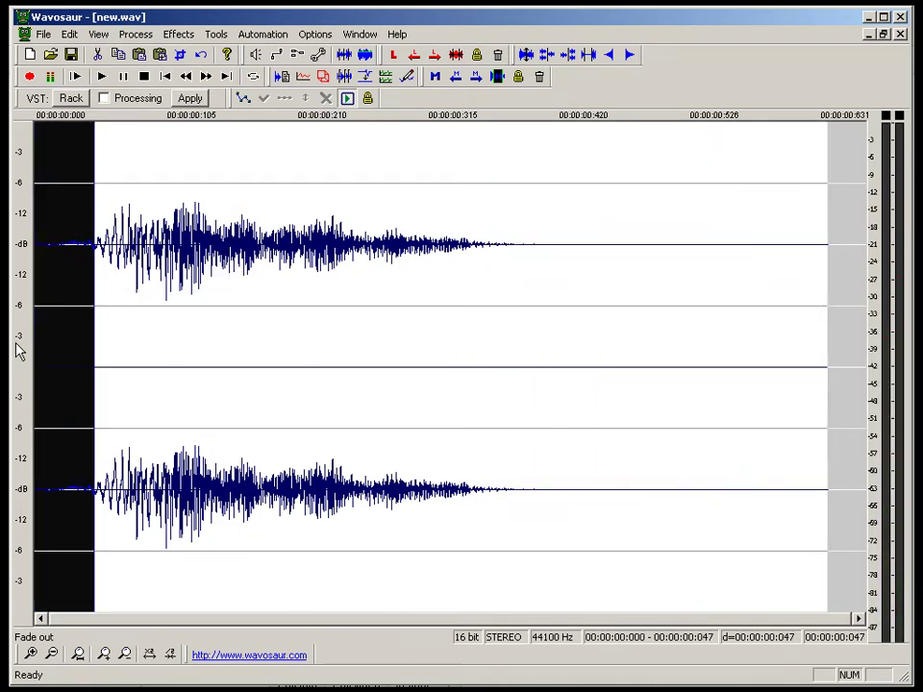
{"action": "key", "text": "Delete"}
{"action": "scroll", "coordinate": [92, 355], "scroll_direction": "up", "scroll_amount": 4}
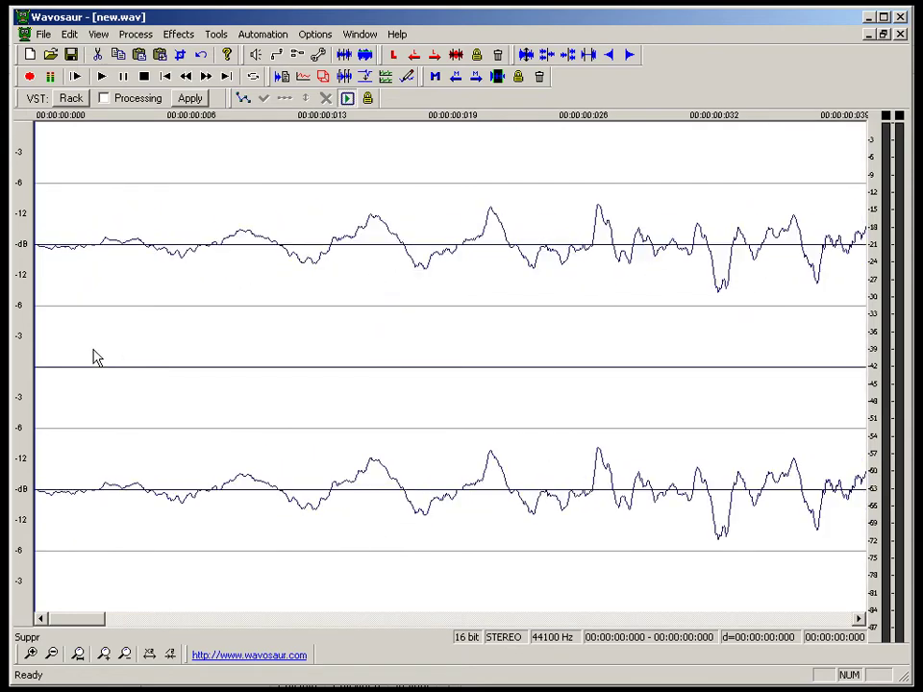
{"action": "scroll", "coordinate": [92, 355], "scroll_direction": "down", "scroll_amount": 2}
{"action": "left_click_drag", "start_coordinate": [81, 364], "coordinate": [29, 370]}
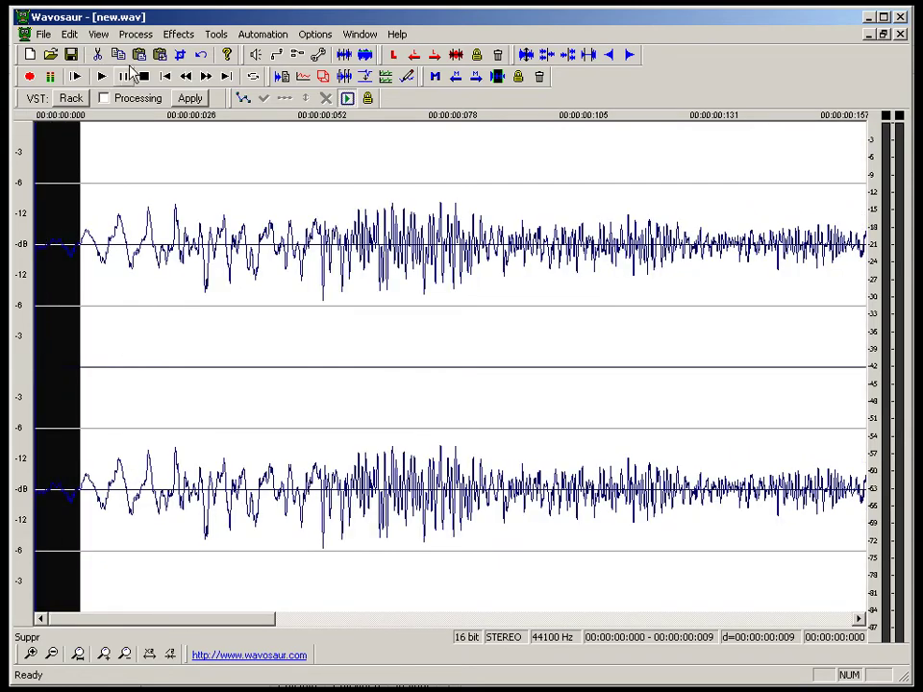
{"action": "left_click", "coordinate": [177, 34]}
{"action": "mouse_move", "coordinate": [136, 34]}
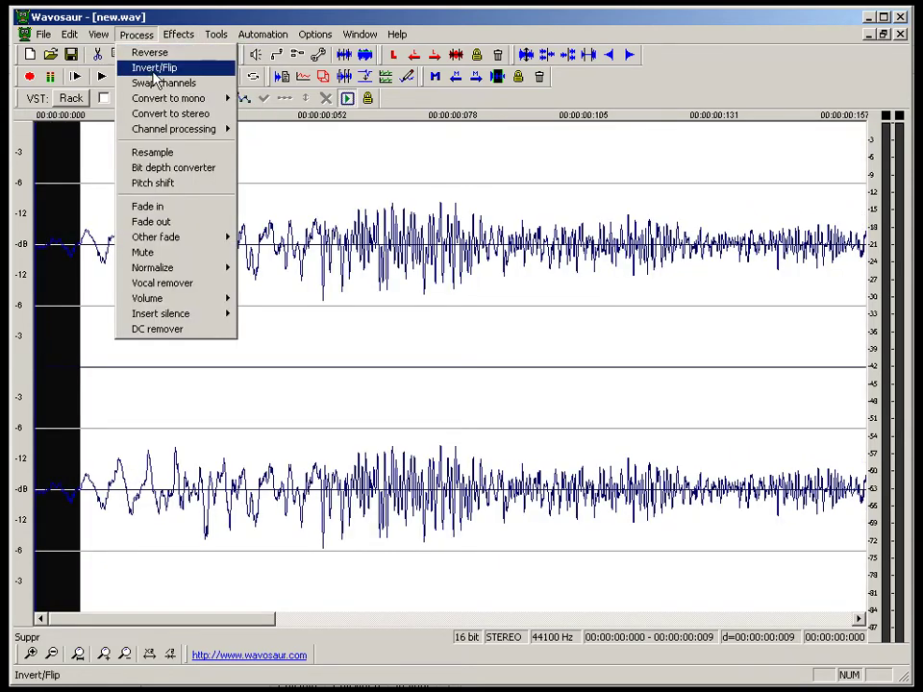
{"action": "left_click", "coordinate": [182, 207]}
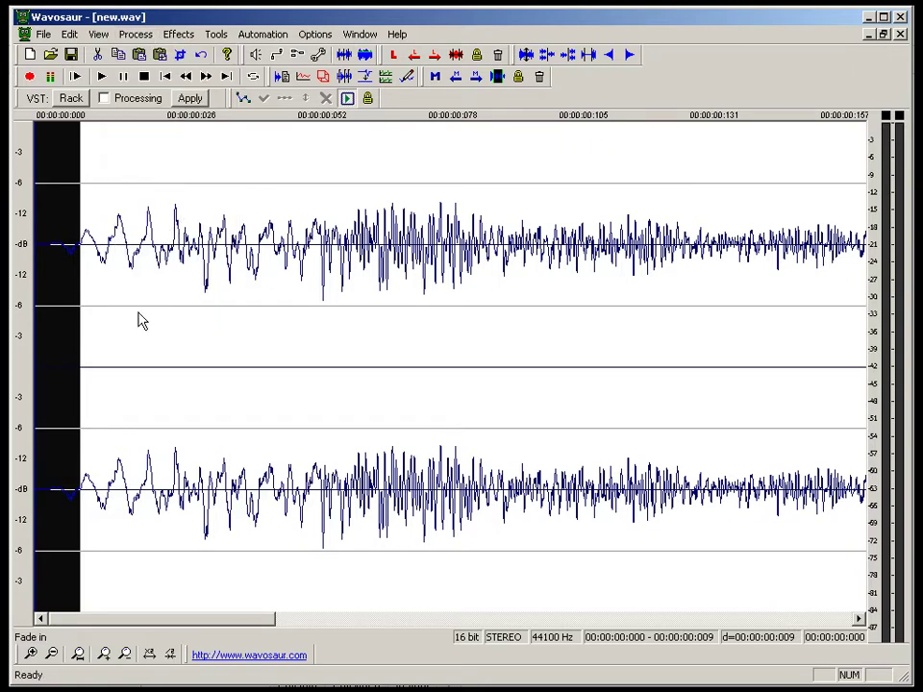
Step: Play back the whole sound, save it as 8-hey.wav in the zz-random folder and close it to return to record.wav
{"action": "scroll", "coordinate": [138, 319], "scroll_direction": "down", "scroll_amount": 2}
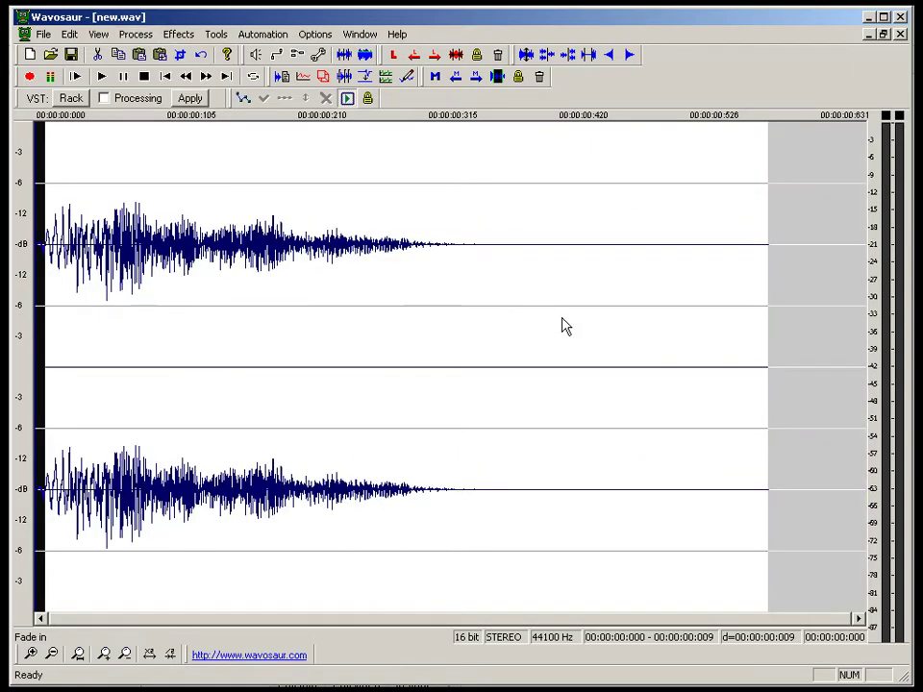
{"action": "key", "text": "ctrl+a"}
{"action": "key", "text": "space"}
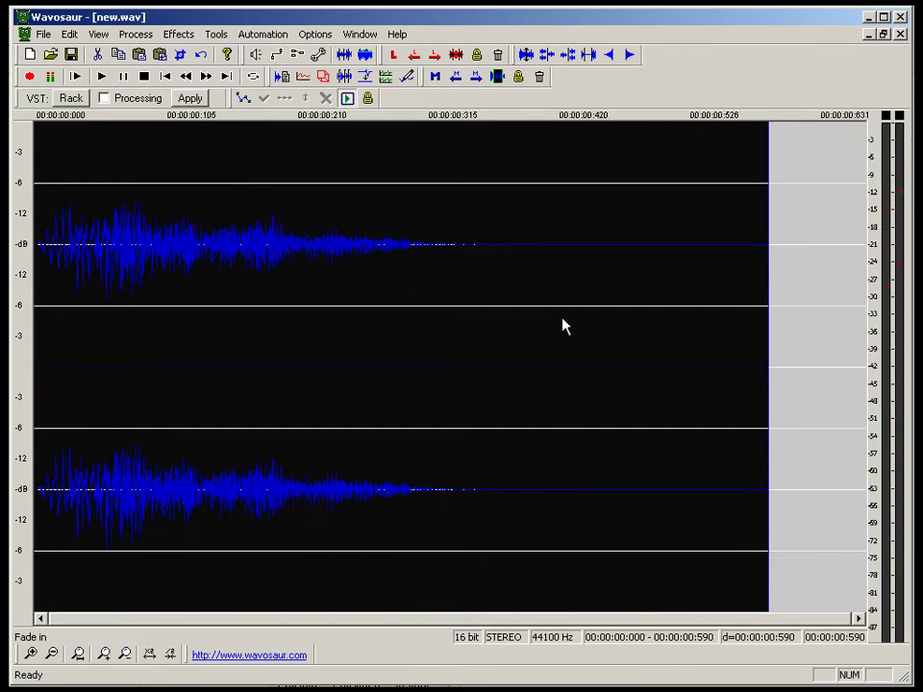
{"action": "key", "text": "space"}
{"action": "key", "text": "space"}
{"action": "key", "text": "ctrl+s"}
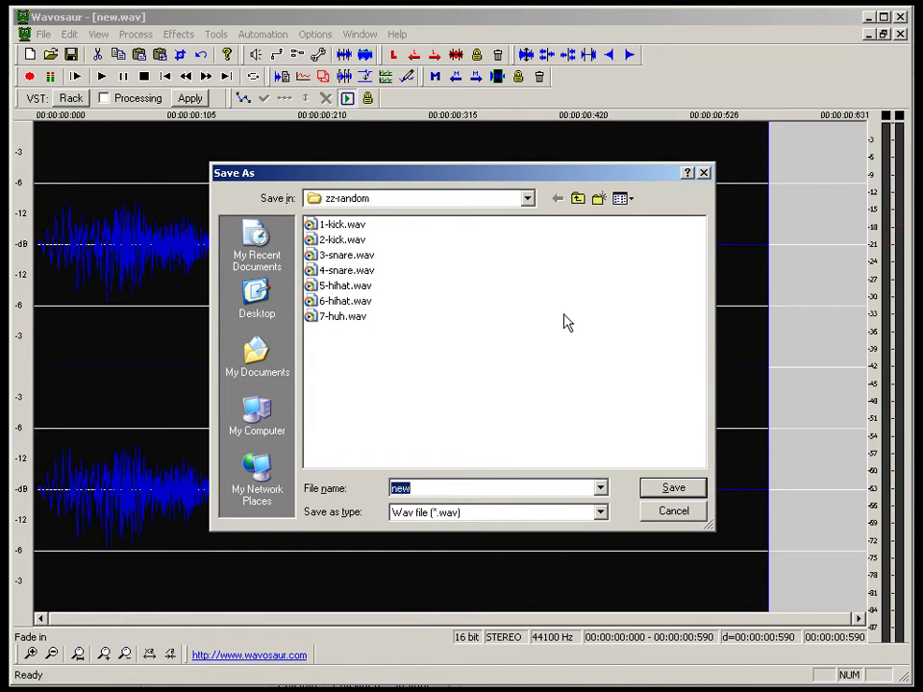
{"action": "type", "text": "8"}
{"action": "key", "text": "BackSpace"}
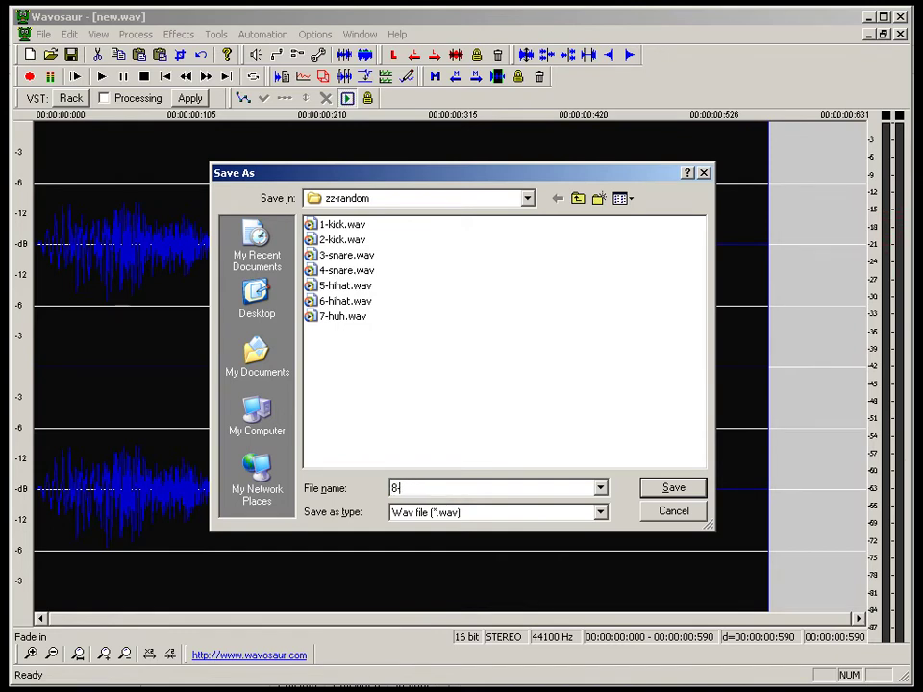
{"action": "type", "text": "-hey.wav"}
{"action": "key", "text": "Return"}
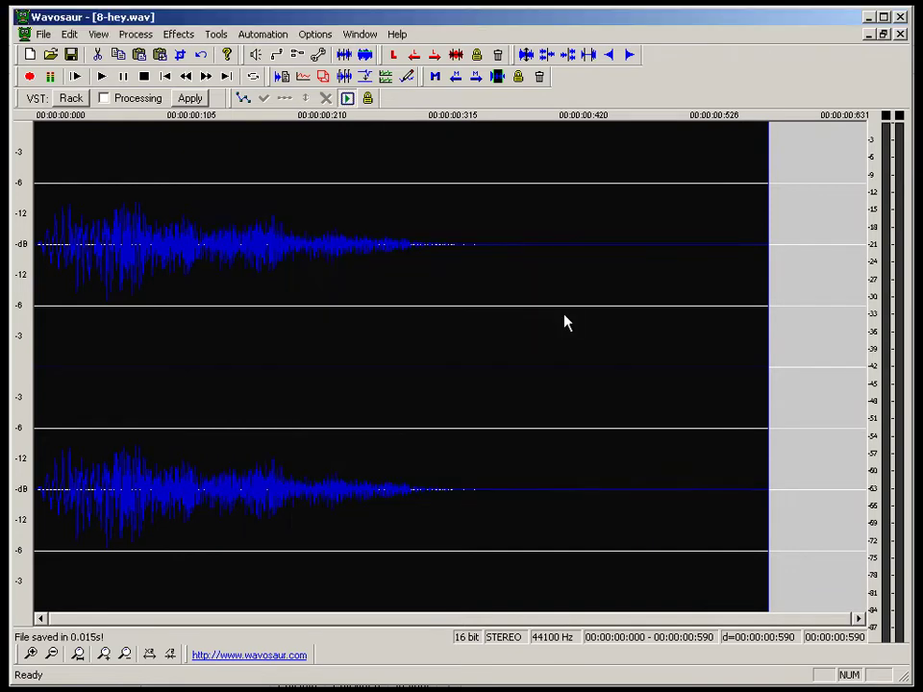
{"action": "left_click", "coordinate": [901, 34]}
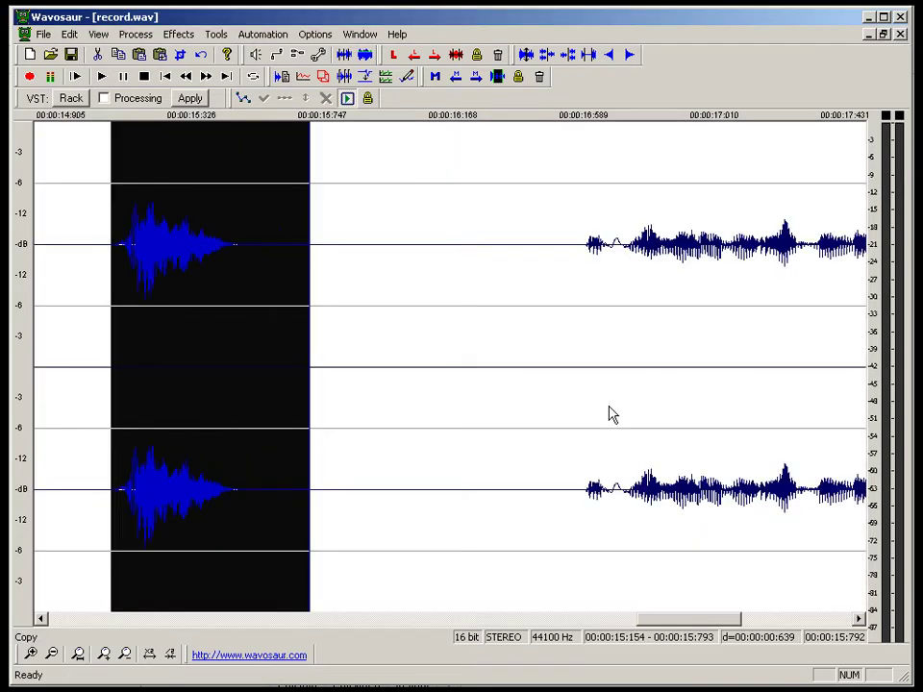
Step: Listen to record.wav from 16:788, 8:405 and 11:192 to locate the wanted vocal bursts
{"action": "scroll", "coordinate": [609, 415], "scroll_direction": "down", "scroll_amount": 3}
{"action": "left_click", "coordinate": [687, 346]}
{"action": "key", "text": "space"}
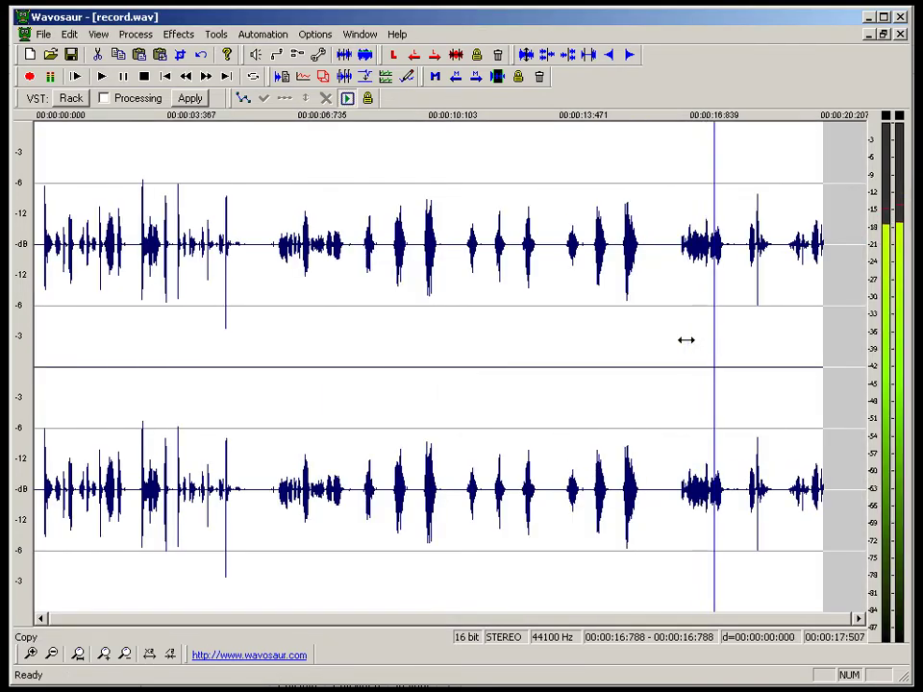
{"action": "key", "text": "space"}
{"action": "left_click", "coordinate": [365, 352]}
{"action": "key", "text": "space"}
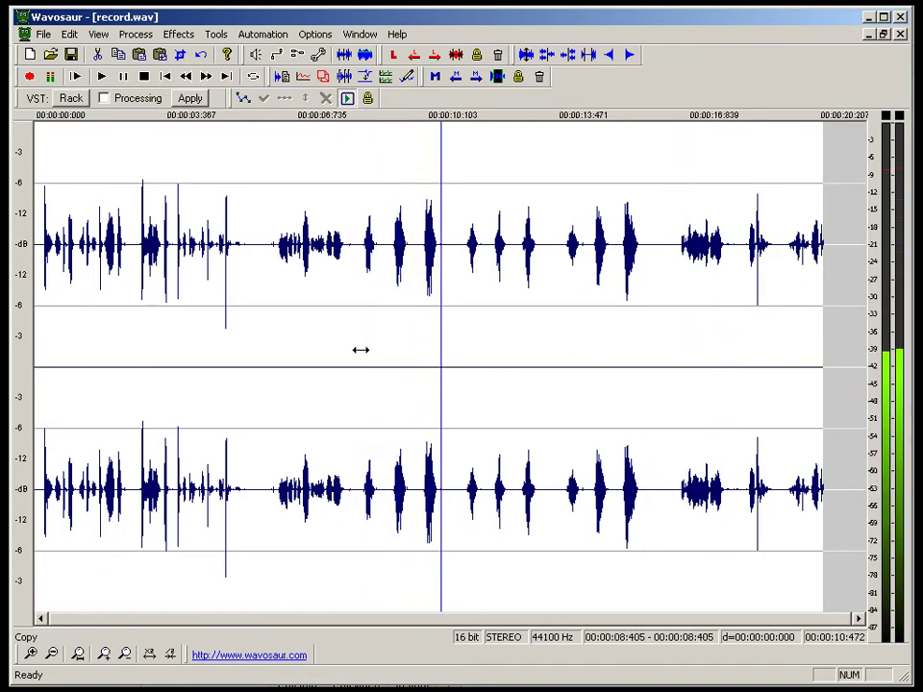
{"action": "left_click", "coordinate": [469, 342]}
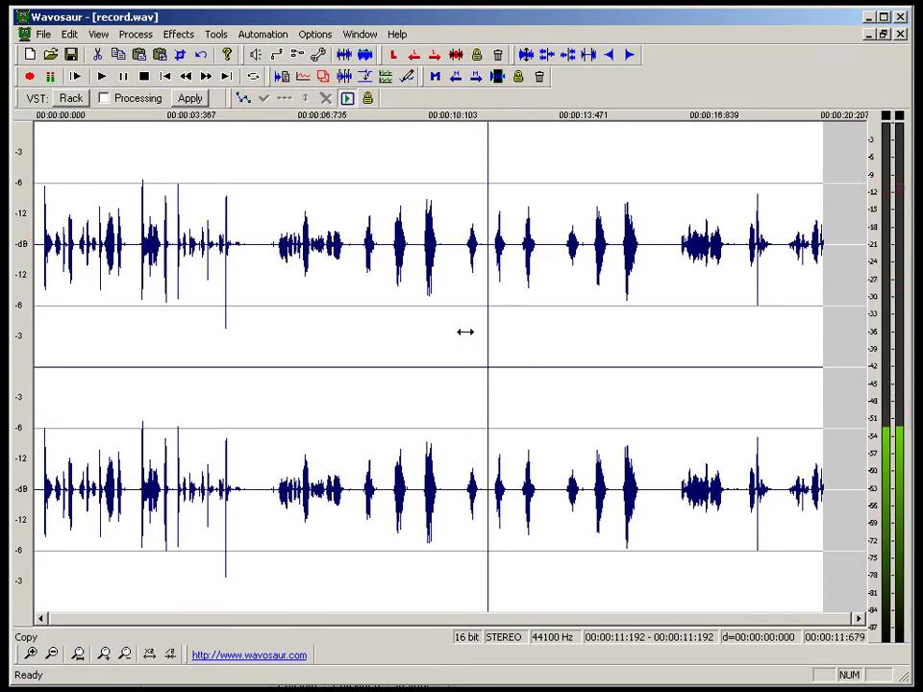
Step: Copy the burst from 11:093 to about 11:489 in record.wav and mix it over the next burst at 11:807
{"action": "scroll", "coordinate": [465, 338], "scroll_direction": "up", "scroll_amount": 1}
{"action": "left_click", "coordinate": [294, 360]}
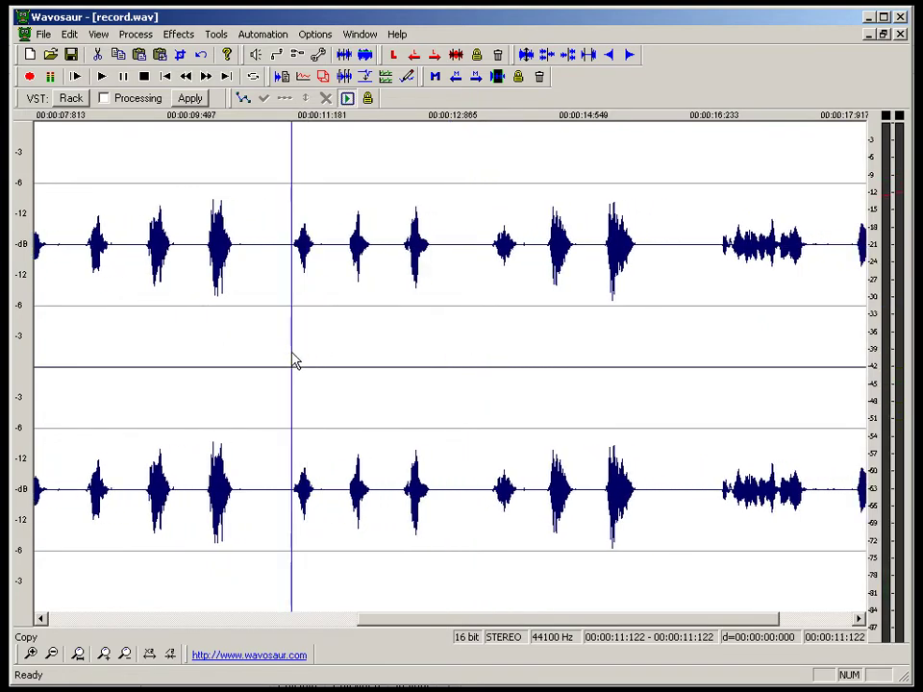
{"action": "scroll", "coordinate": [291, 350], "scroll_direction": "up", "scroll_amount": 3}
{"action": "scroll", "coordinate": [291, 352], "scroll_direction": "down", "scroll_amount": 1}
{"action": "scroll", "coordinate": [291, 352], "scroll_direction": "down", "scroll_amount": 1}
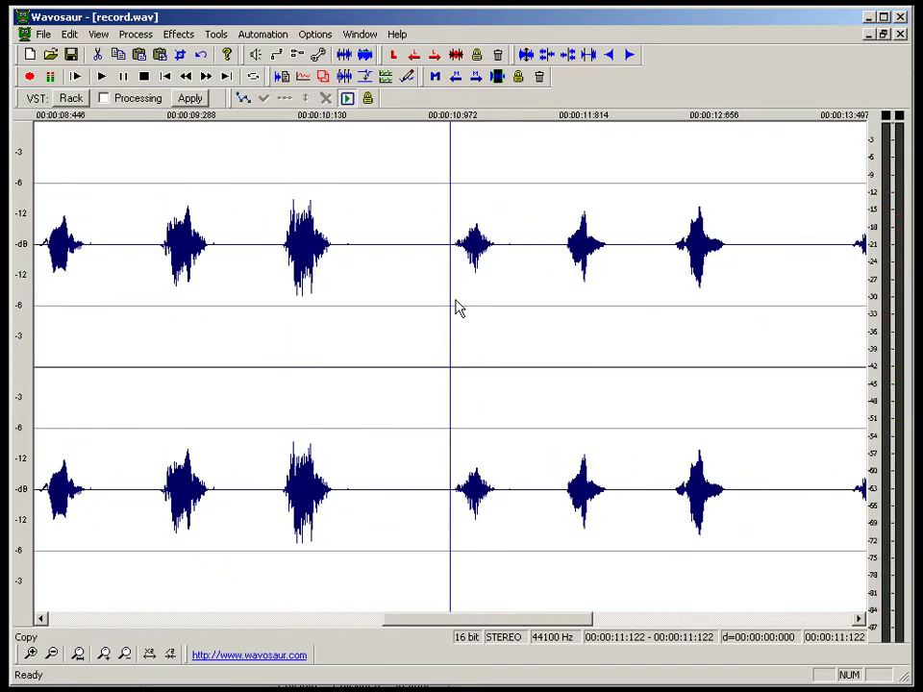
{"action": "left_click_drag", "start_coordinate": [445, 317], "coordinate": [505, 308]}
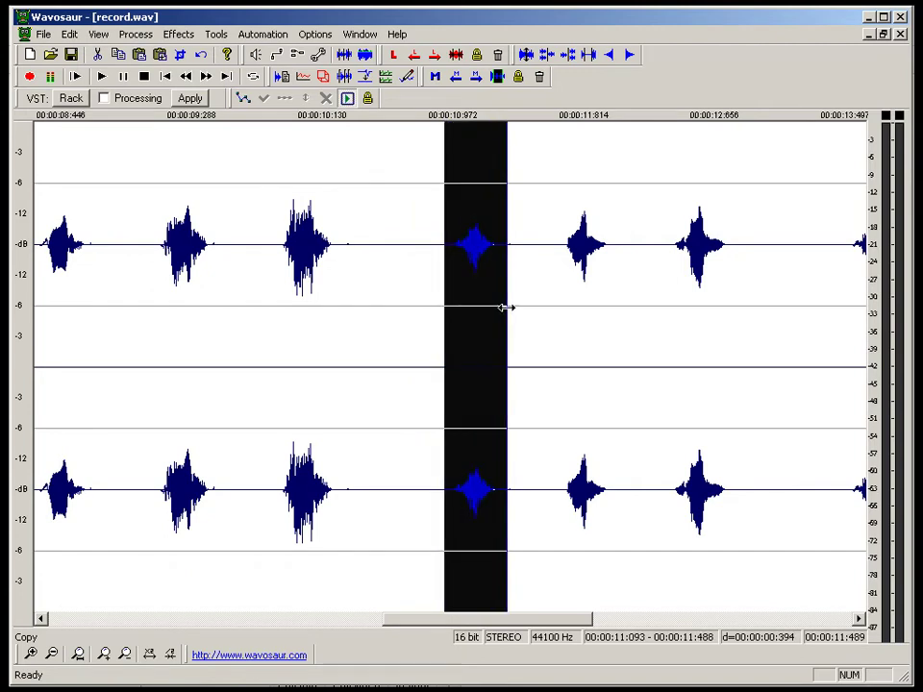
{"action": "left_click", "coordinate": [556, 320]}
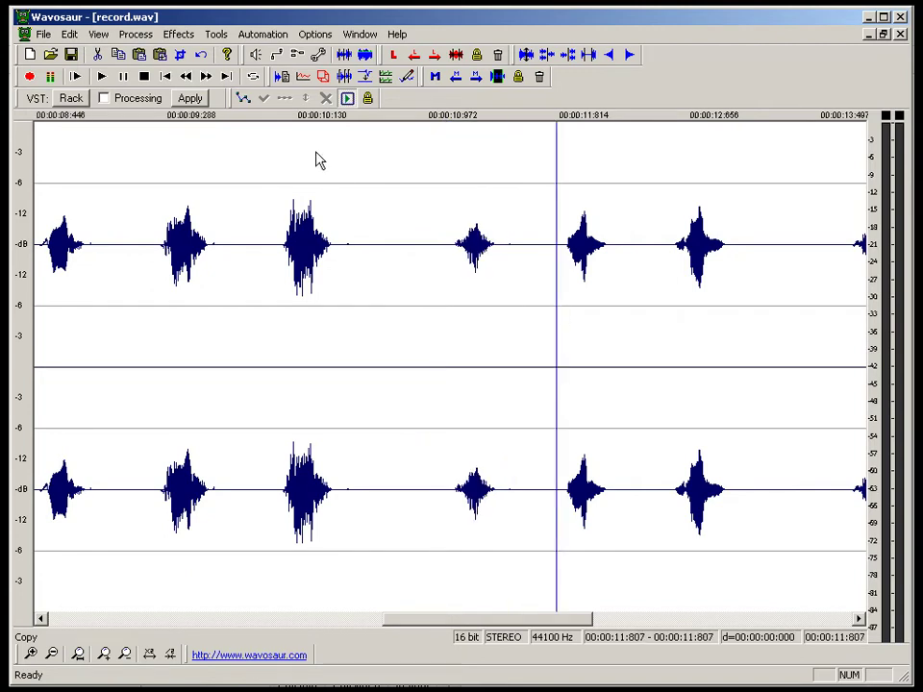
{"action": "left_click", "coordinate": [133, 34]}
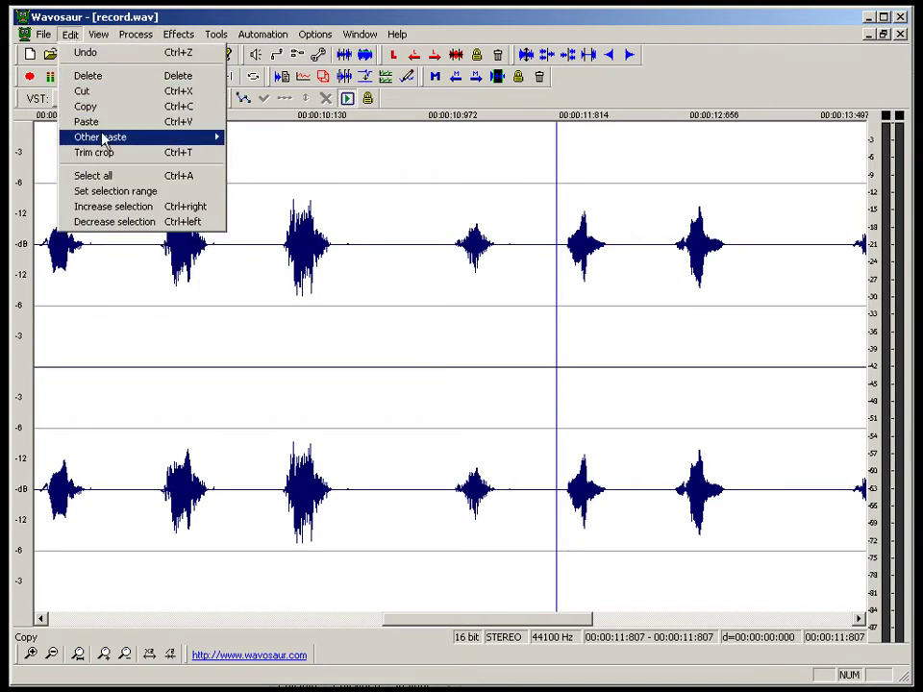
{"action": "mouse_move", "coordinate": [103, 137]}
{"action": "left_click", "coordinate": [291, 137]}
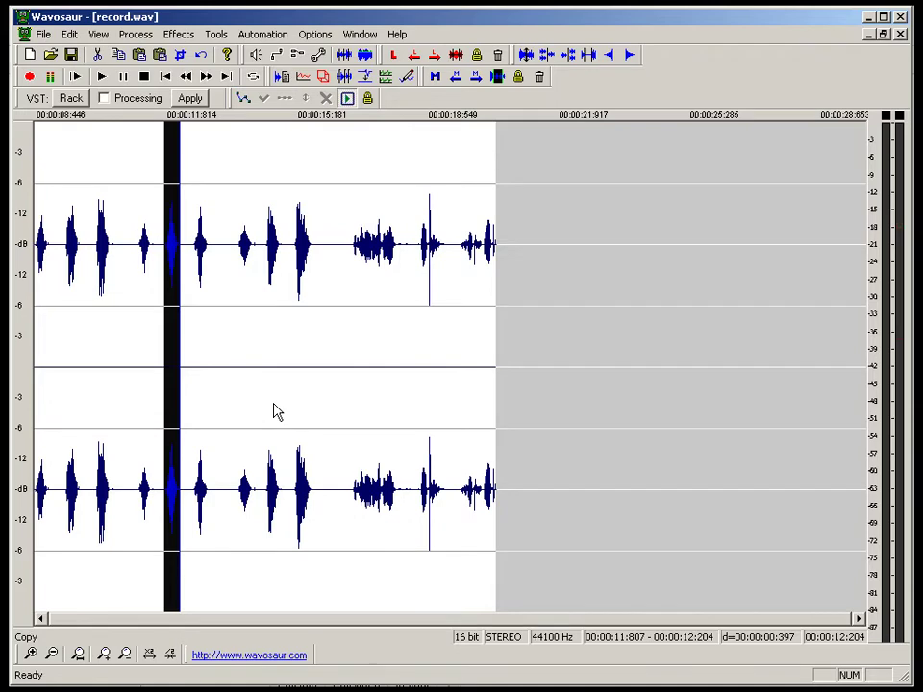
Step: Copy the layered burst from 11:807 to 12:204 into a new audio file and delete its quiet start
{"action": "key", "text": "ctrl+e"}
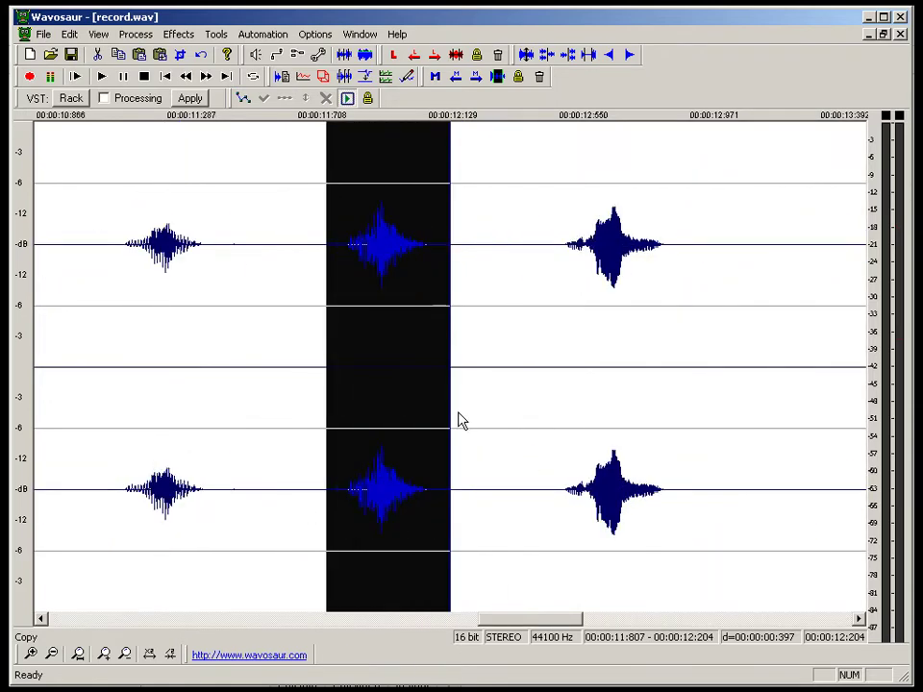
{"action": "key", "text": "ctrl+n"}
{"action": "key", "text": "Return"}
{"action": "key", "text": "ctrl+v"}
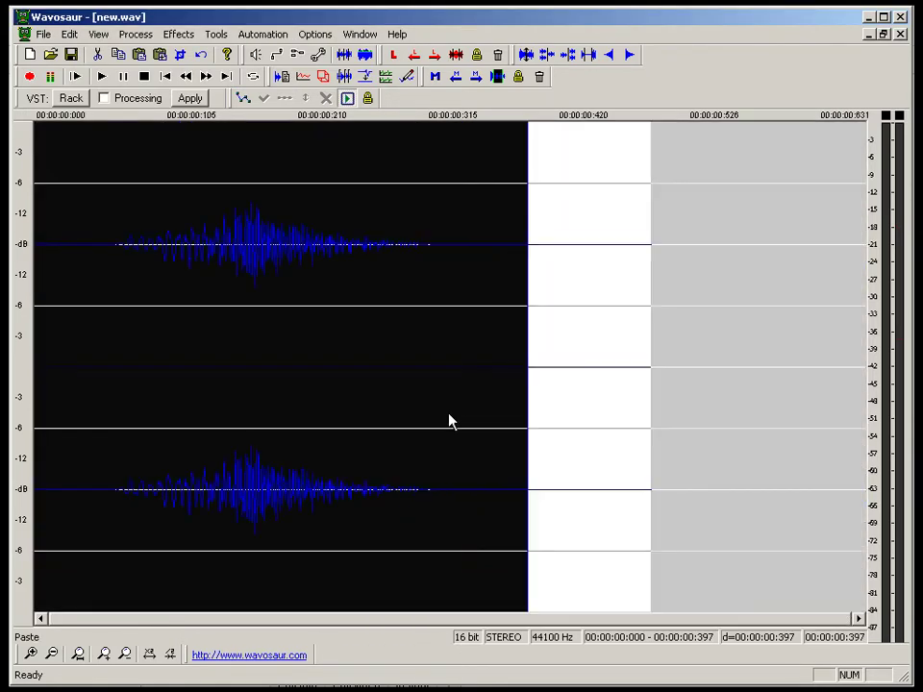
{"action": "left_click", "coordinate": [90, 363]}
{"action": "left_click_drag", "start_coordinate": [116, 361], "coordinate": [35, 358]}
{"action": "key", "text": "Delete"}
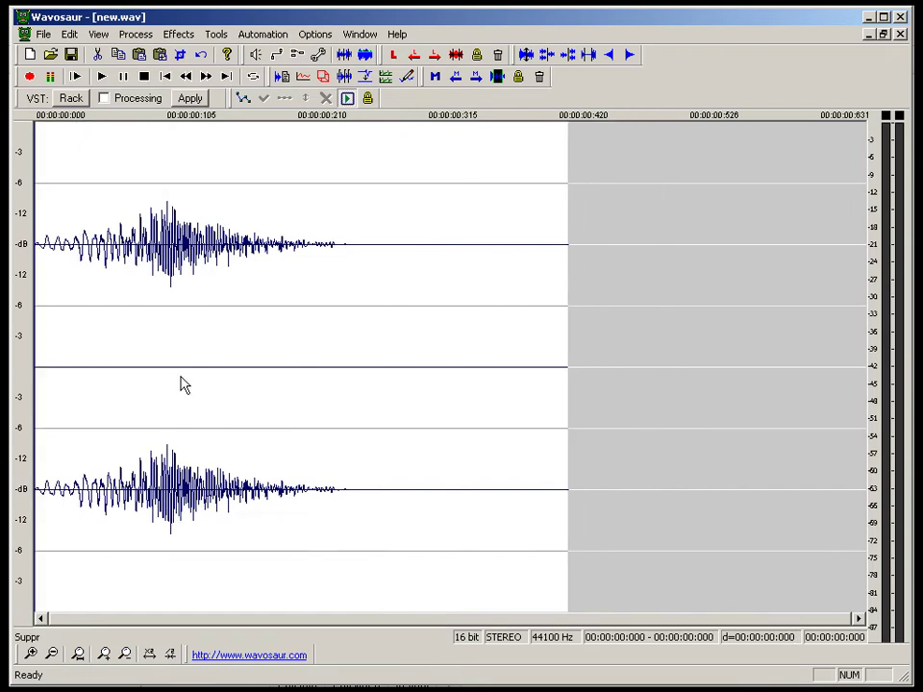
Step: Apply a fade out to the end of the sound from 0:250 to 0:429 and play back the whole sound
{"action": "left_click_drag", "start_coordinate": [344, 363], "coordinate": [614, 346]}
{"action": "left_click", "coordinate": [136, 34]}
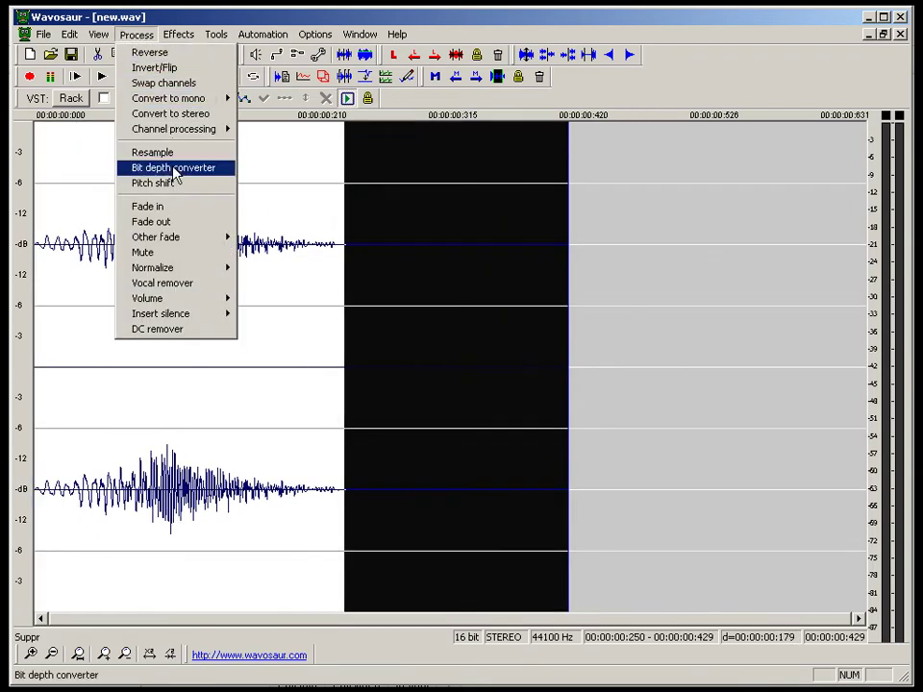
{"action": "left_click", "coordinate": [182, 223]}
{"action": "key", "text": "ctrl+a"}
{"action": "key", "text": "space"}
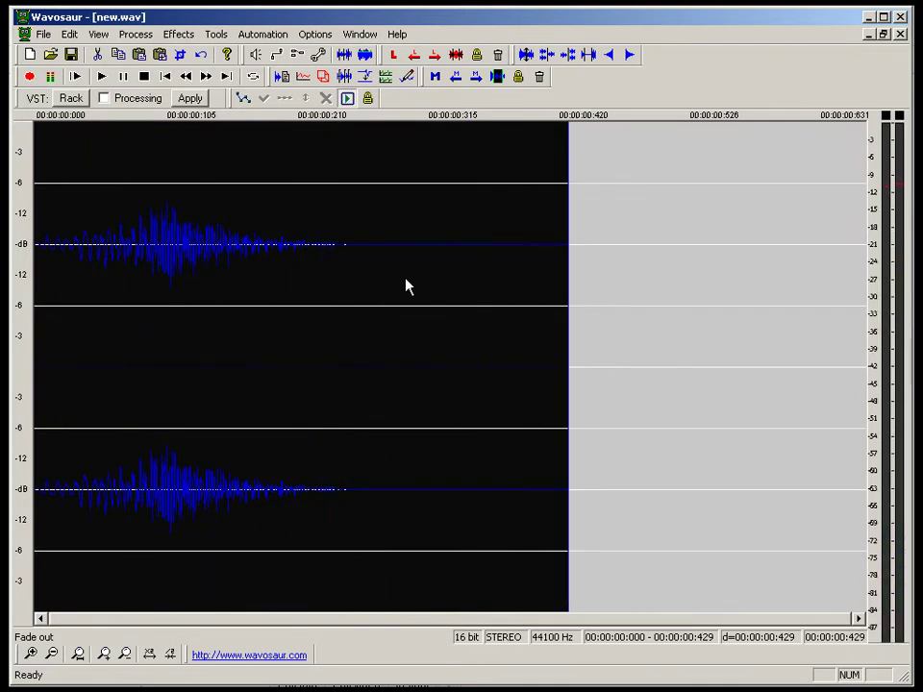
Step: Save the sound as 9-yo.wav in the zz-random folder and return to record.wav
{"action": "key", "text": "ctrl+s"}
{"action": "type", "text": "9-wav"}
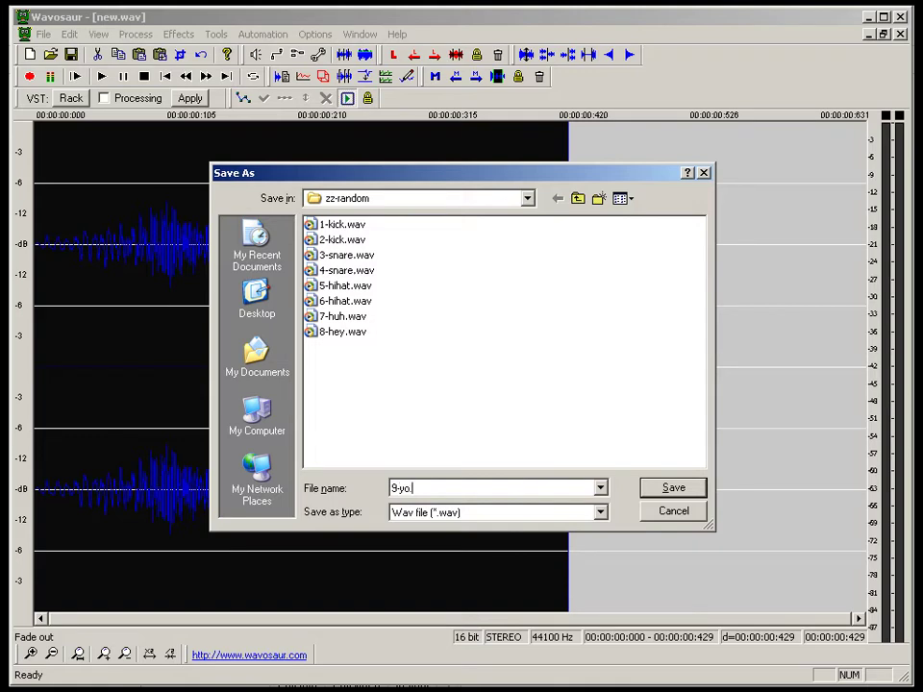
{"action": "key", "text": "Return"}
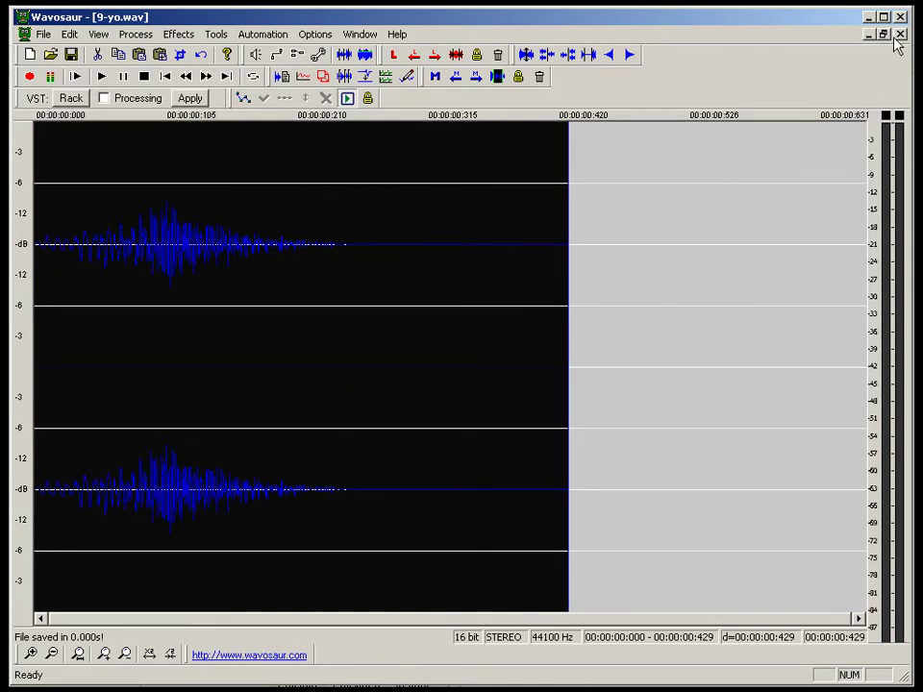
{"action": "key", "text": "ctrl+Tab"}
Step: Copy the burst starting at 12:546 into a new audio file and delete the empty end from 0:397 to 0:791
{"action": "left_click_drag", "start_coordinate": [557, 485], "coordinate": [769, 458]}
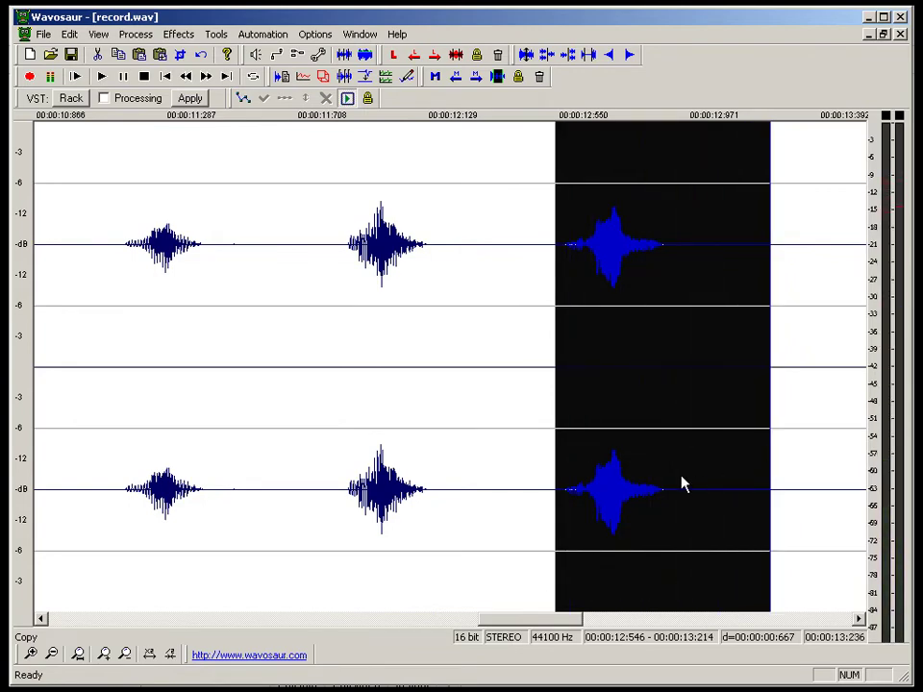
{"action": "key", "text": "ctrl+n"}
{"action": "key", "text": "Return"}
{"action": "key", "text": "ctrl+v"}
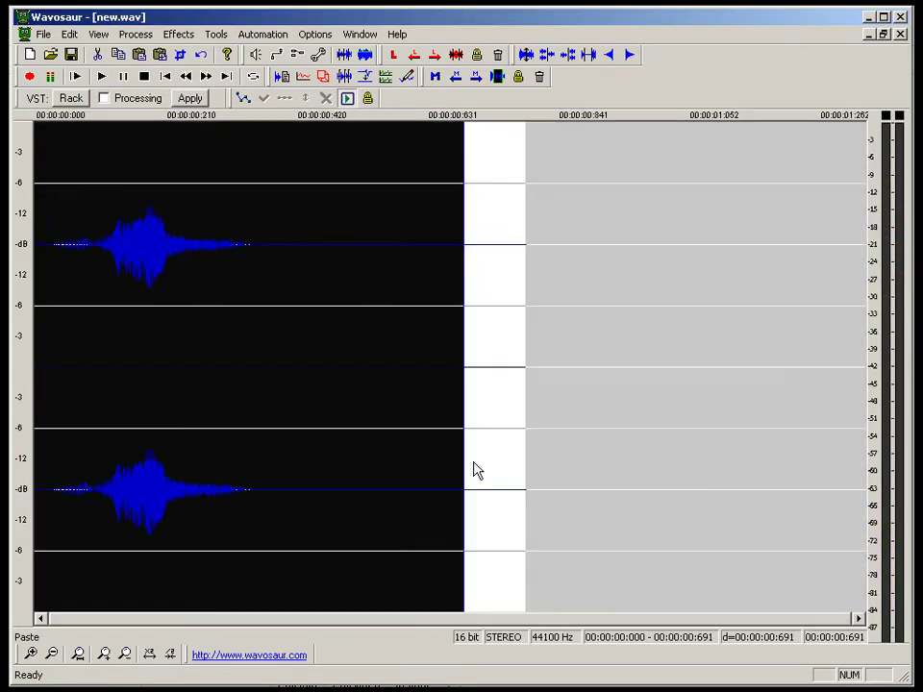
{"action": "left_click", "coordinate": [248, 367]}
{"action": "left_click_drag", "start_coordinate": [283, 385], "coordinate": [633, 393]}
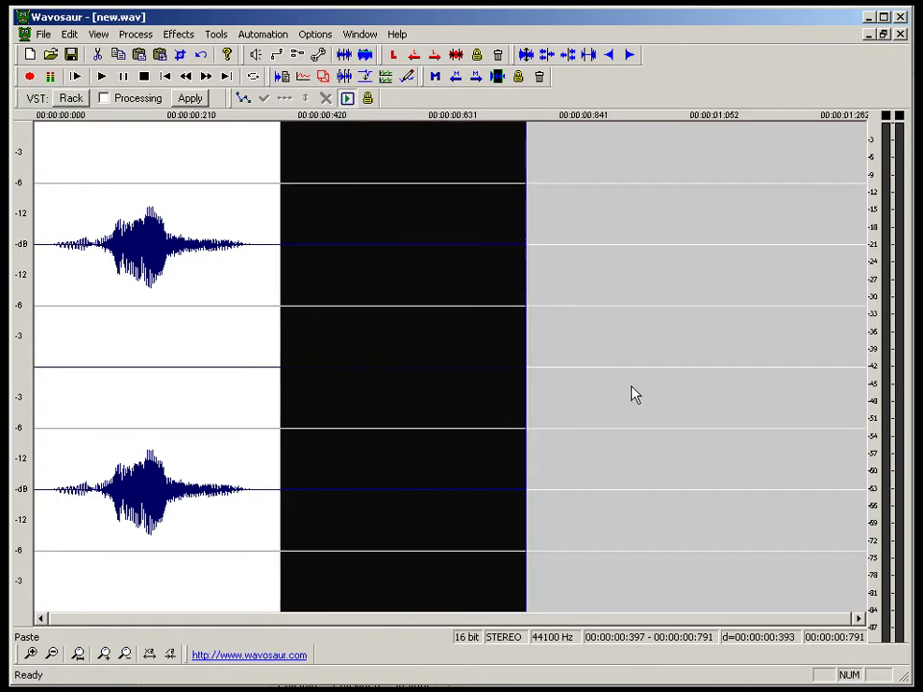
{"action": "key", "text": "Delete"}
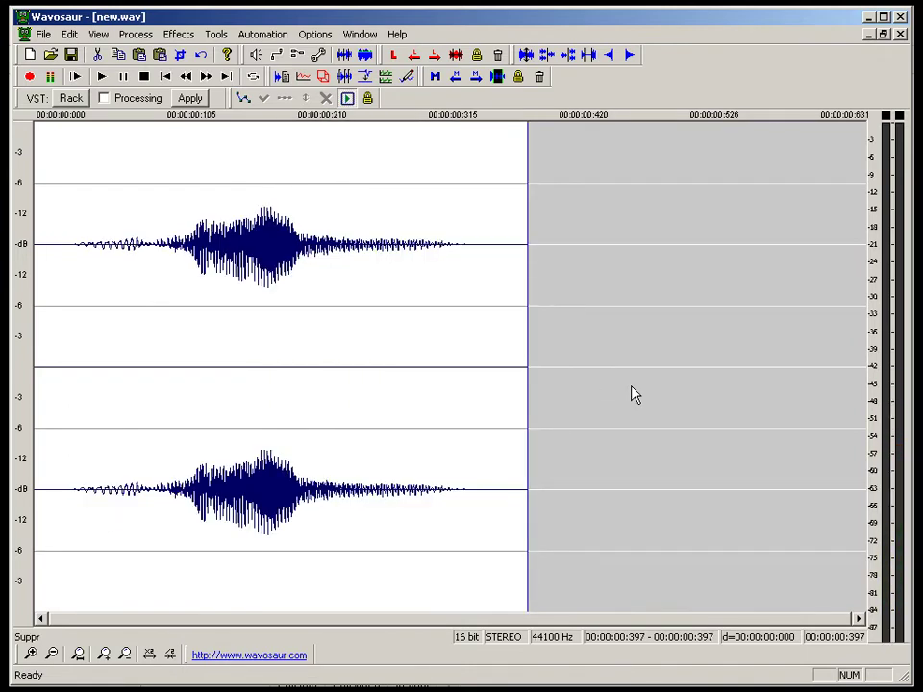
Step: Apply a fade out to the end of the sound from 0:285 to 0:397
{"action": "left_click_drag", "start_coordinate": [527, 369], "coordinate": [391, 345]}
{"action": "left_click", "coordinate": [135, 33]}
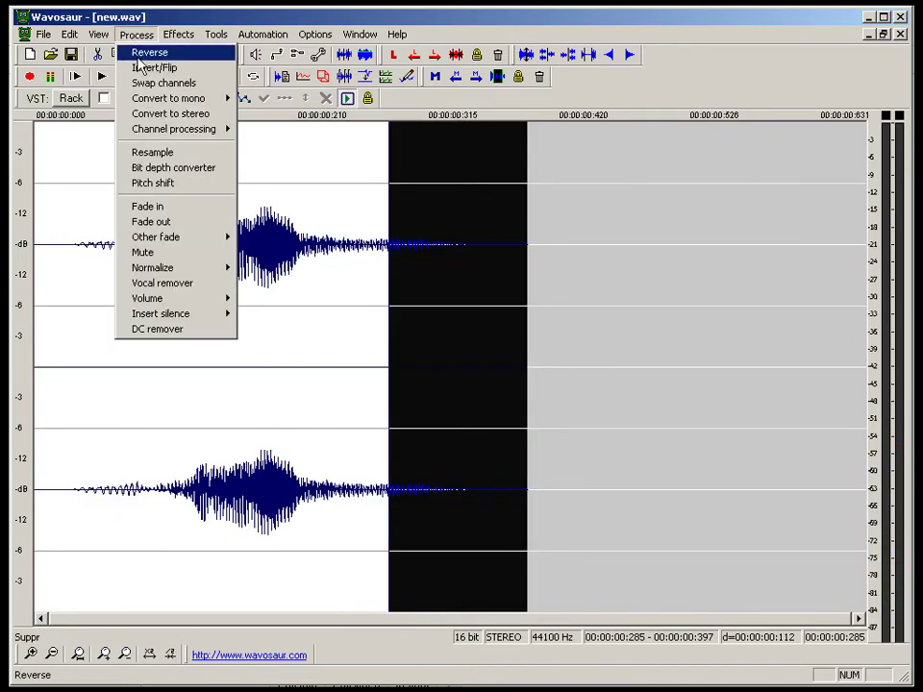
{"action": "left_click", "coordinate": [182, 223]}
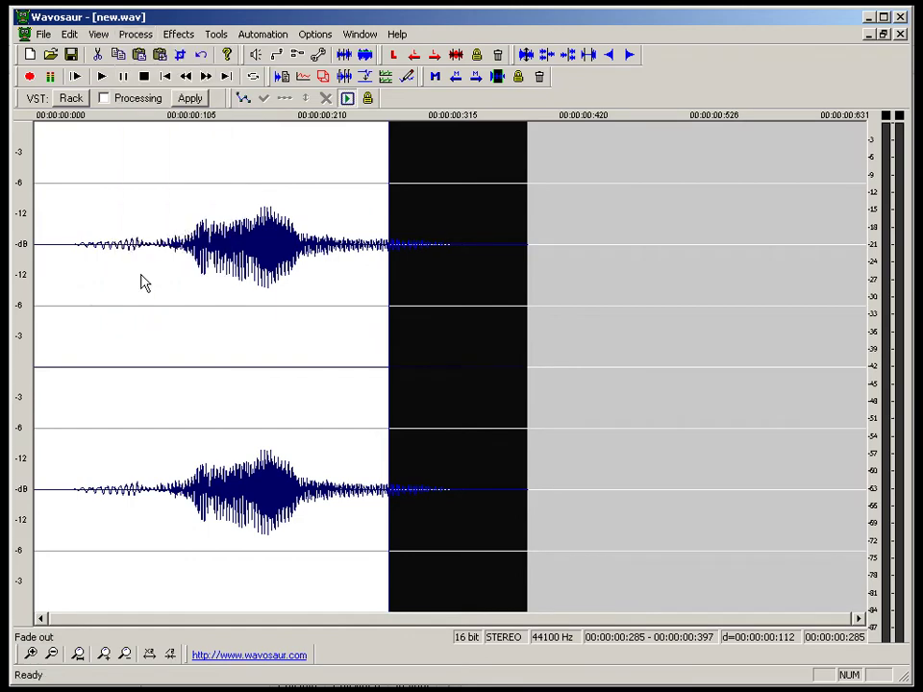
{"action": "left_click_drag", "start_coordinate": [157, 283], "coordinate": [34, 284]}
{"action": "key", "text": "Delete"}
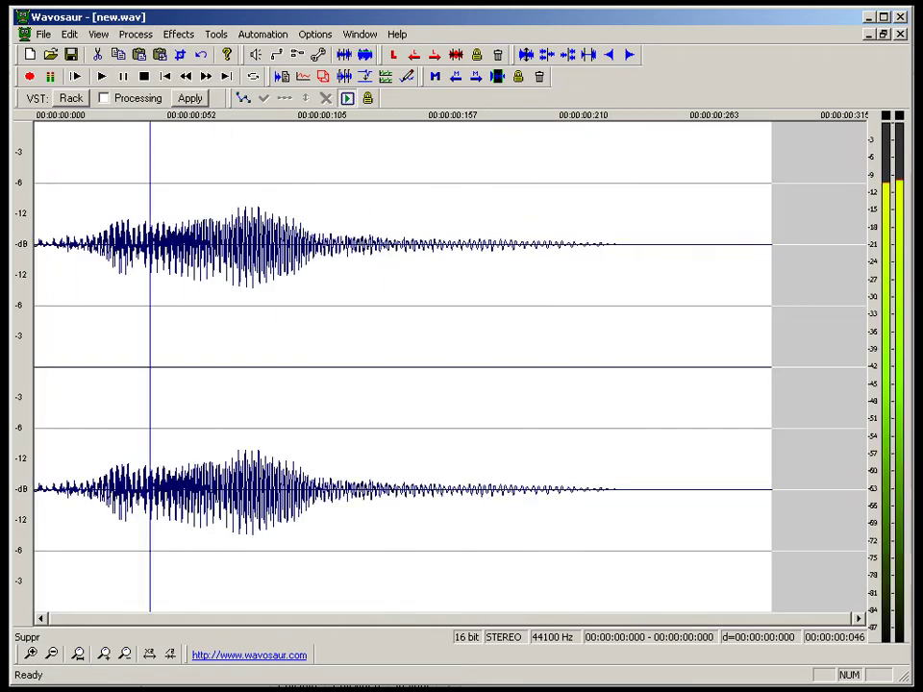
{"action": "key", "text": "ctrl+z"}
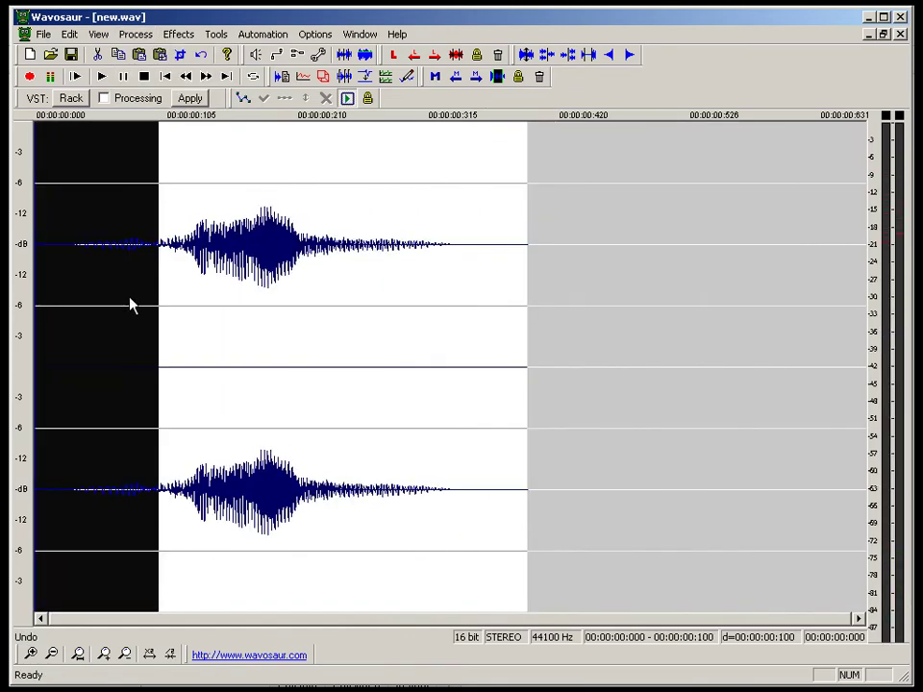
Step: Delete the silence and faint onset at the sound's start, keeping the last 0:326, and play back the result
{"action": "left_click", "coordinate": [123, 308]}
{"action": "left_click_drag", "start_coordinate": [121, 308], "coordinate": [35, 307]}
{"action": "key", "text": "Delete"}
{"action": "key", "text": "alt+space"}
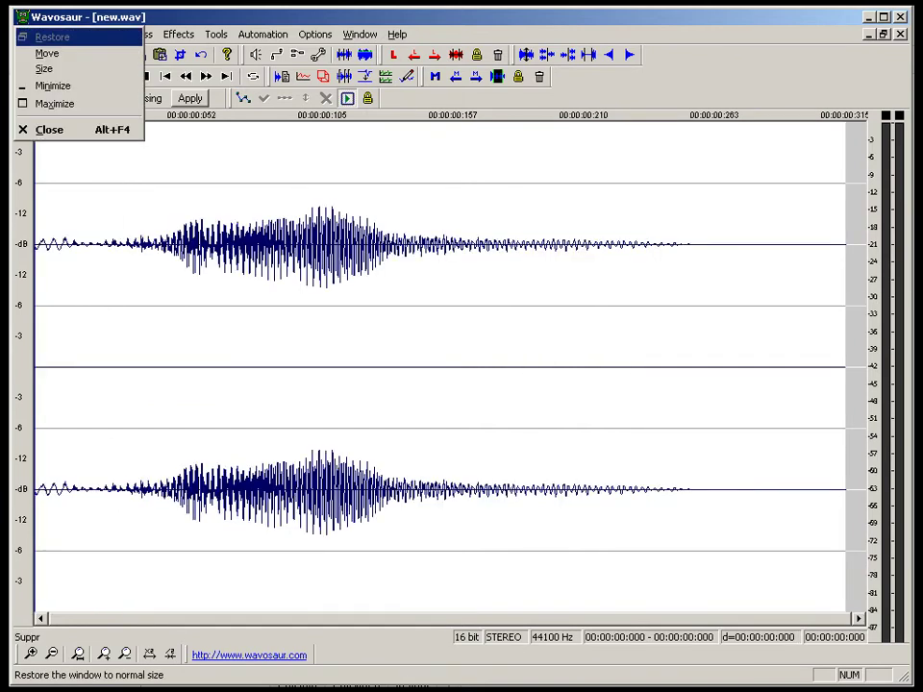
{"action": "key", "text": "Escape"}
{"action": "key", "text": "space"}
Step: Apply a fade in to the start of the sound from 0:000 to 0:044
{"action": "left_click_drag", "start_coordinate": [35, 309], "coordinate": [146, 308]}
{"action": "left_click", "coordinate": [136, 33]}
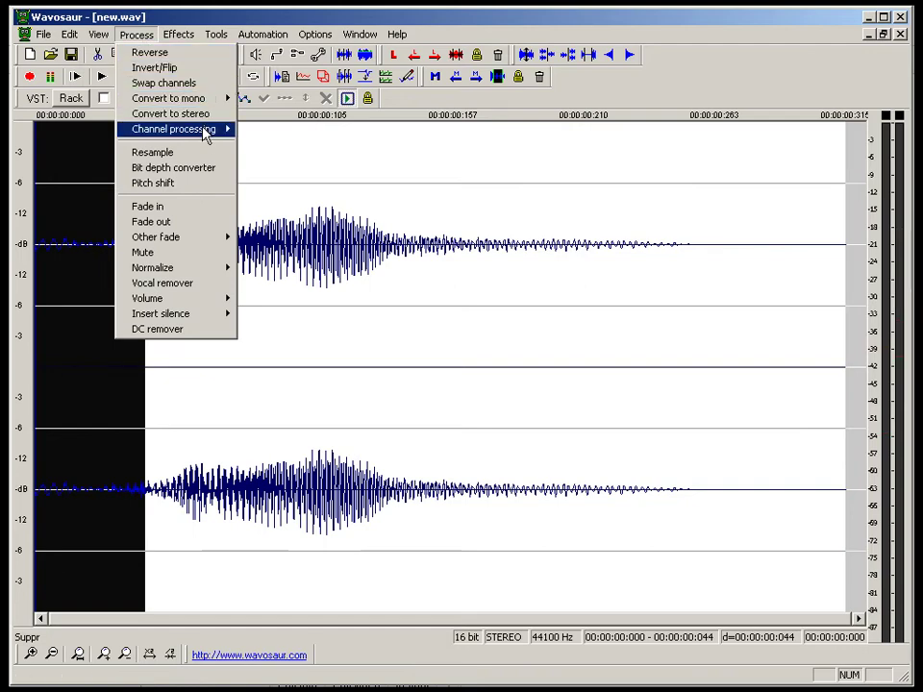
{"action": "left_click", "coordinate": [210, 208]}
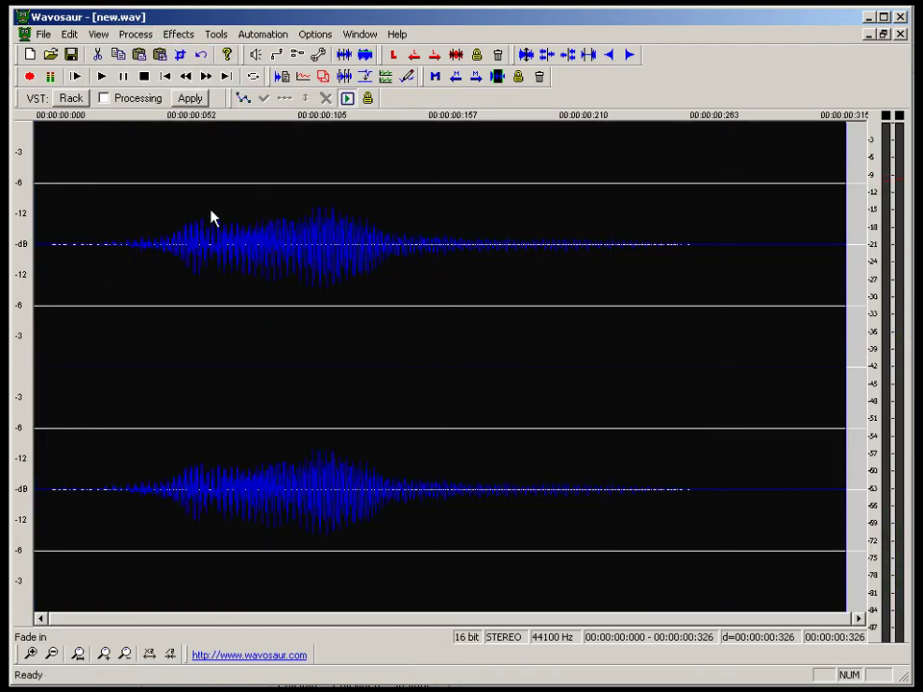
Step: Save the sound as 91-yo.wav in the zz-random folder
{"action": "key", "text": "ctrl+s"}
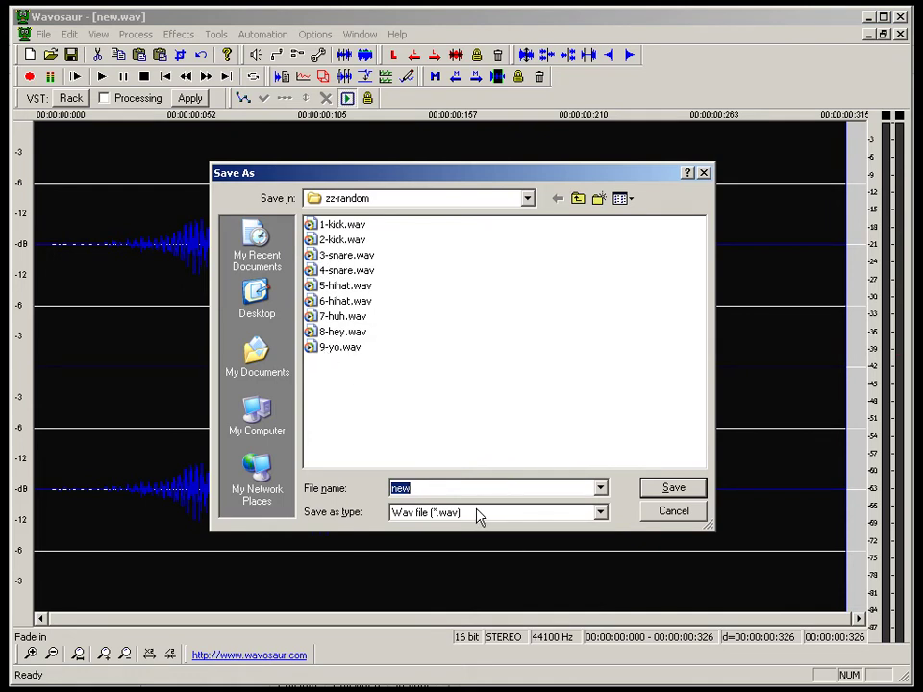
{"action": "type", "text": "91-yo.wav"}
{"action": "left_click", "coordinate": [675, 490]}
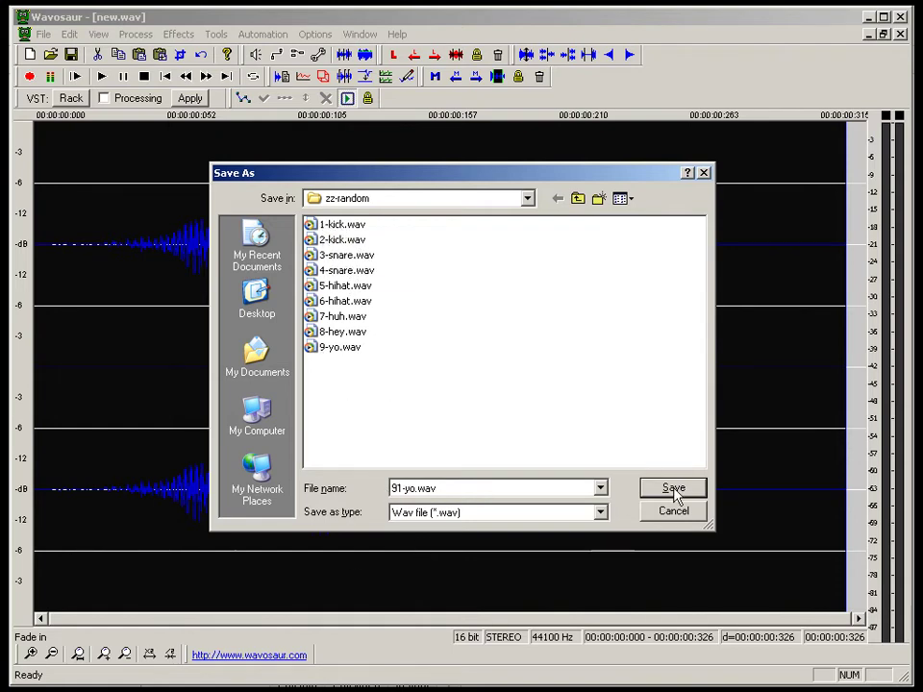
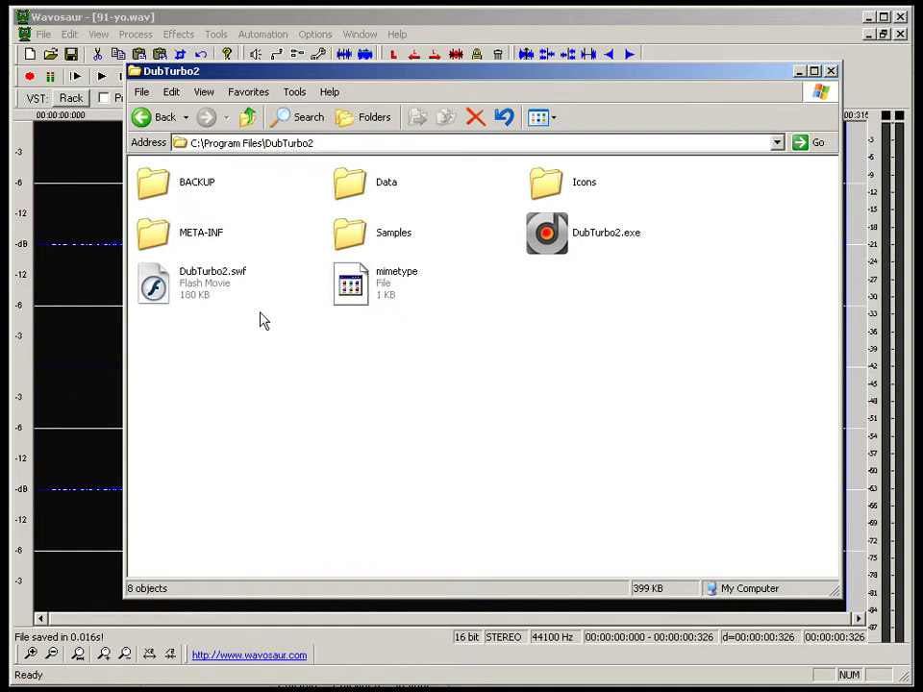
Step: Generate drums.dubbank by running ParseDRUMS.exe in the DubTurbo2 Samples folder, and cut the resulting file
{"action": "double_click", "coordinate": [355, 240]}
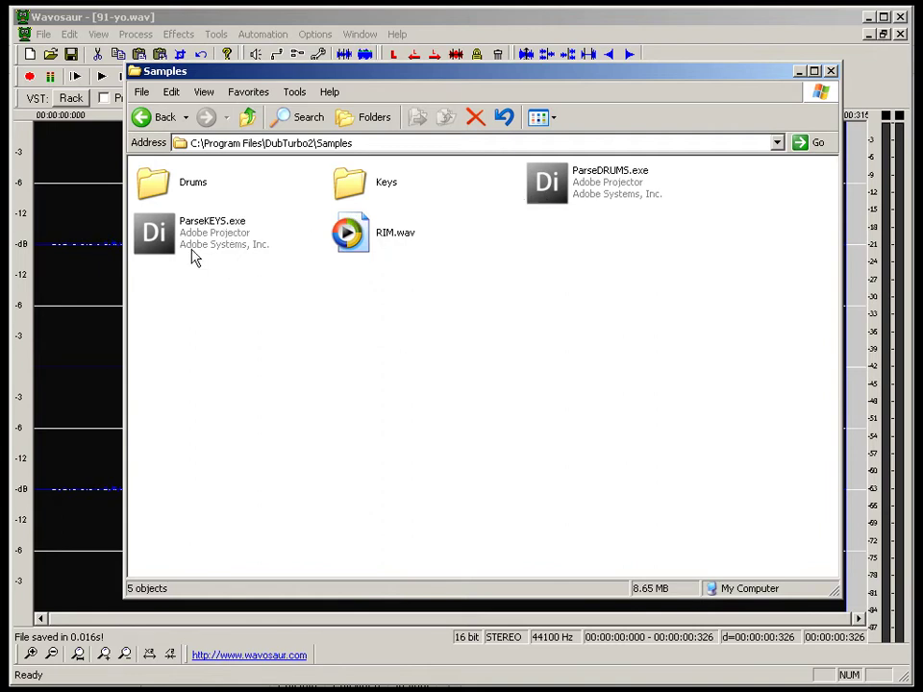
{"action": "left_click", "coordinate": [550, 197]}
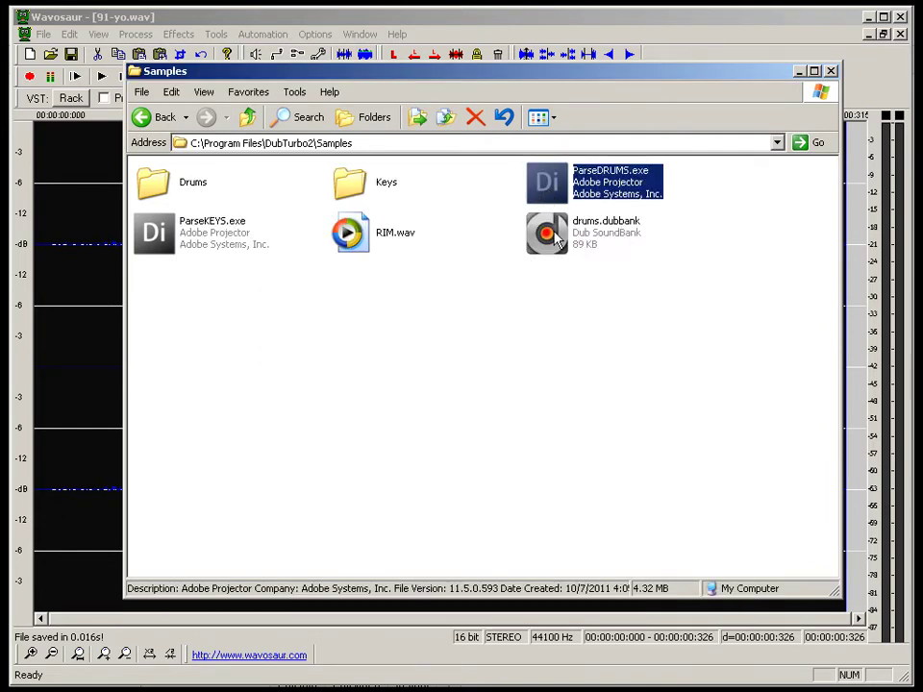
{"action": "left_click", "coordinate": [554, 245]}
{"action": "right_click", "coordinate": [556, 248]}
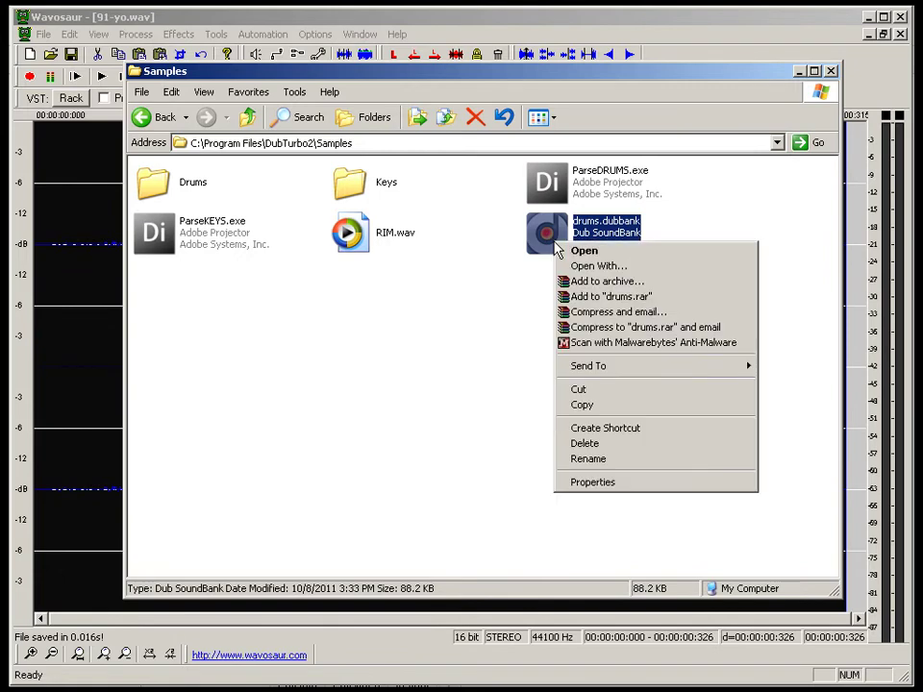
{"action": "left_click", "coordinate": [599, 391]}
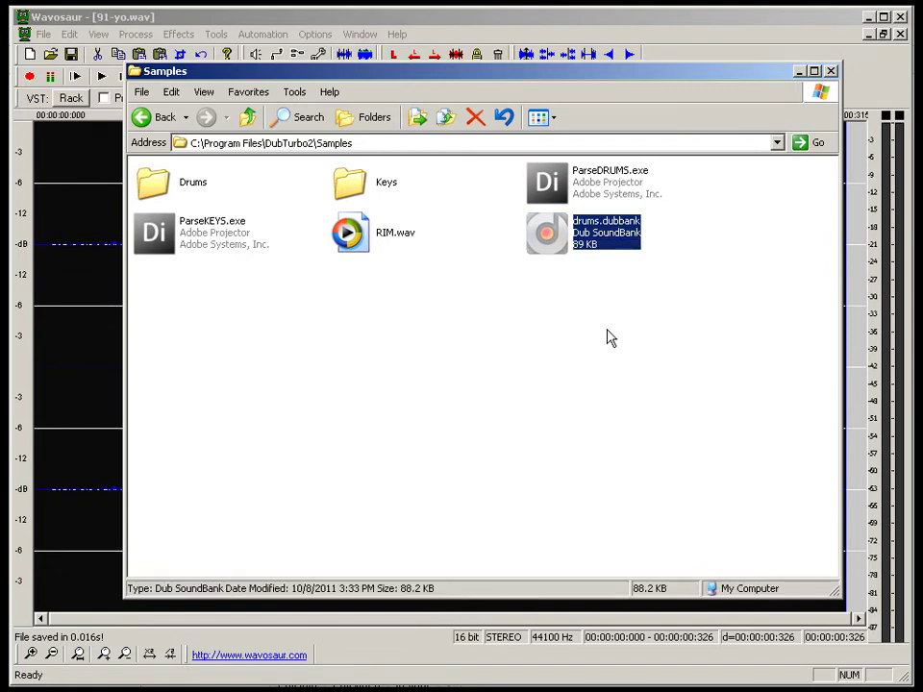
Step: Paste drums.dubbank into the DubTurbo2 Data folder, replacing the existing file
{"action": "left_click", "coordinate": [249, 117]}
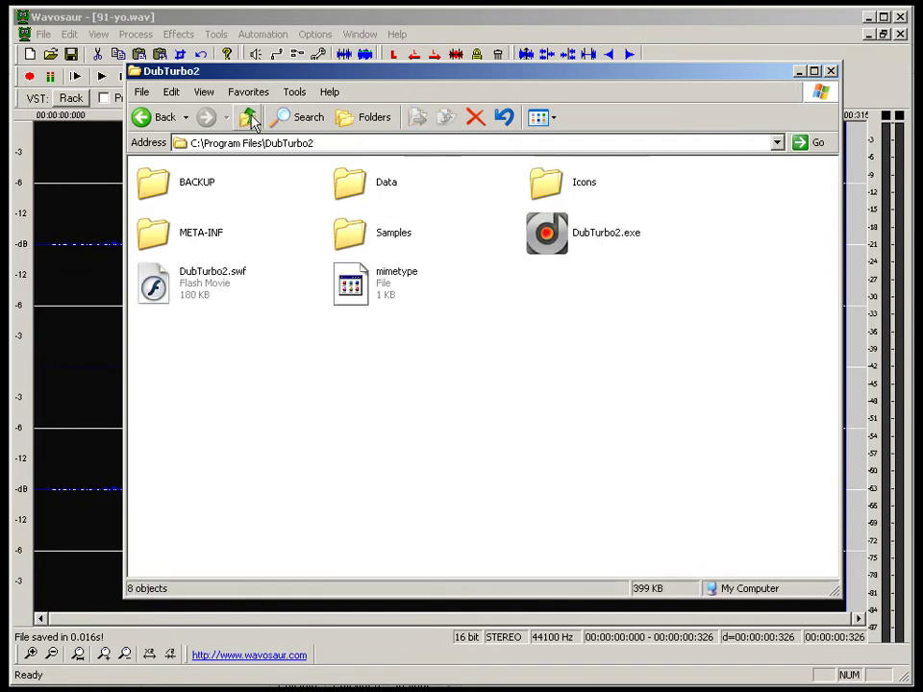
{"action": "double_click", "coordinate": [359, 183]}
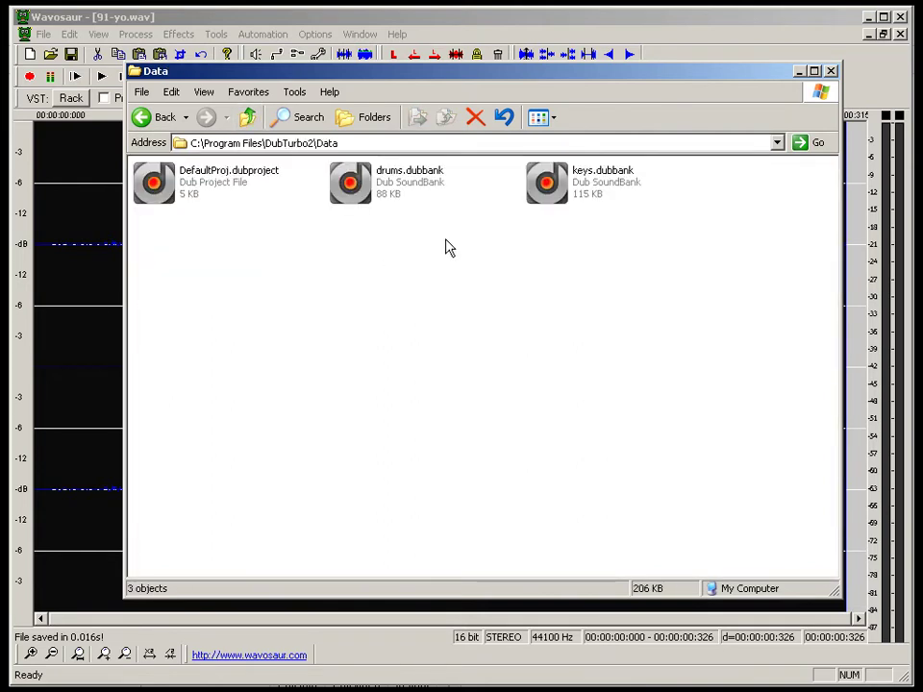
{"action": "right_click", "coordinate": [352, 262]}
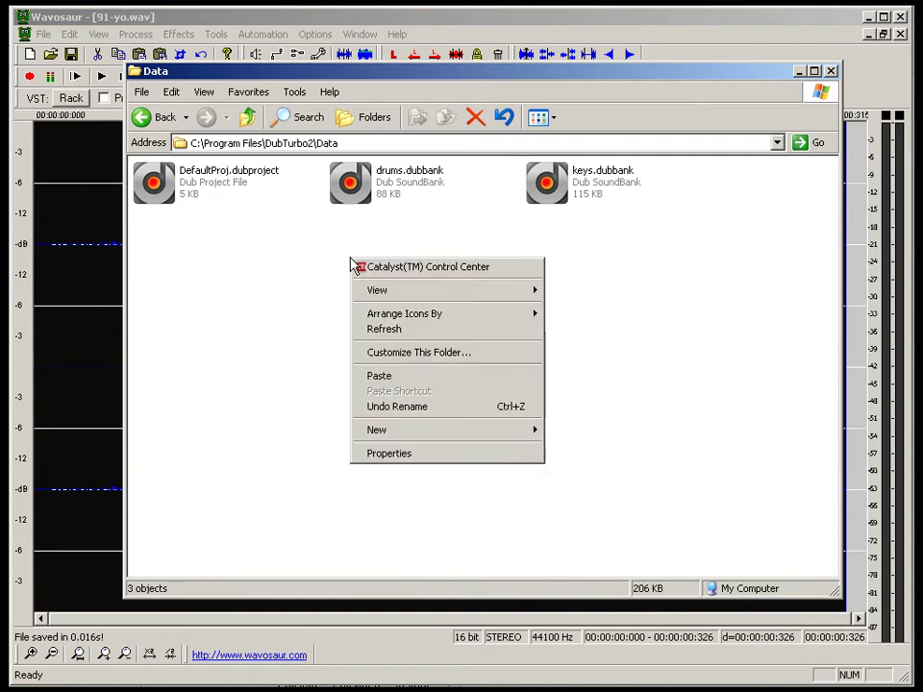
{"action": "left_click", "coordinate": [426, 376]}
{"action": "left_click", "coordinate": [527, 423]}
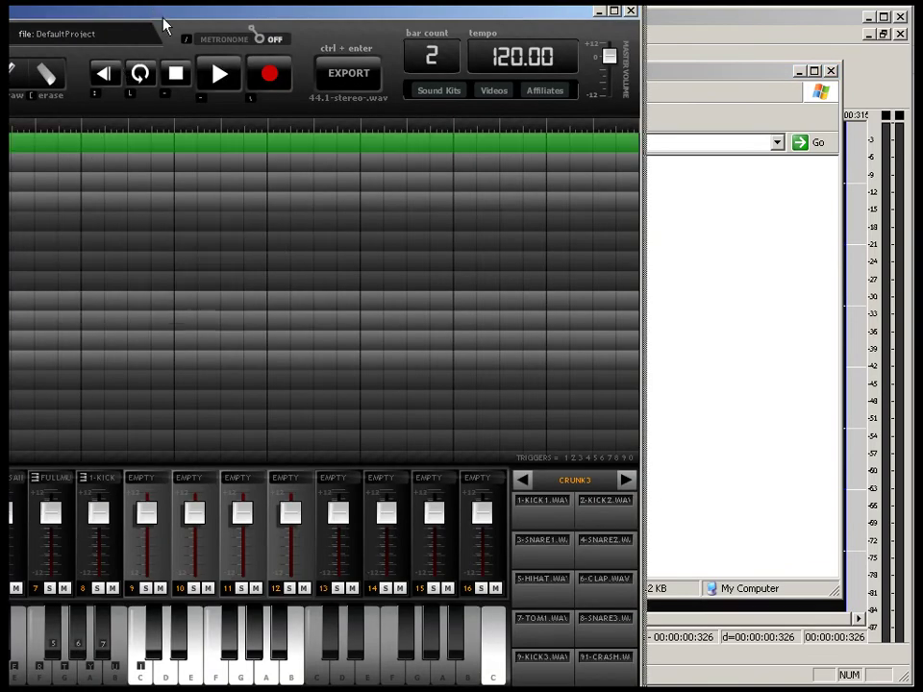
Step: Switch to DubTurbo2, add a bar on track 1 and load the ZZ-RANDOM kit into it in the drum editor
{"action": "left_click_drag", "start_coordinate": [162, 18], "coordinate": [431, 12]}
{"action": "left_click", "coordinate": [307, 137]}
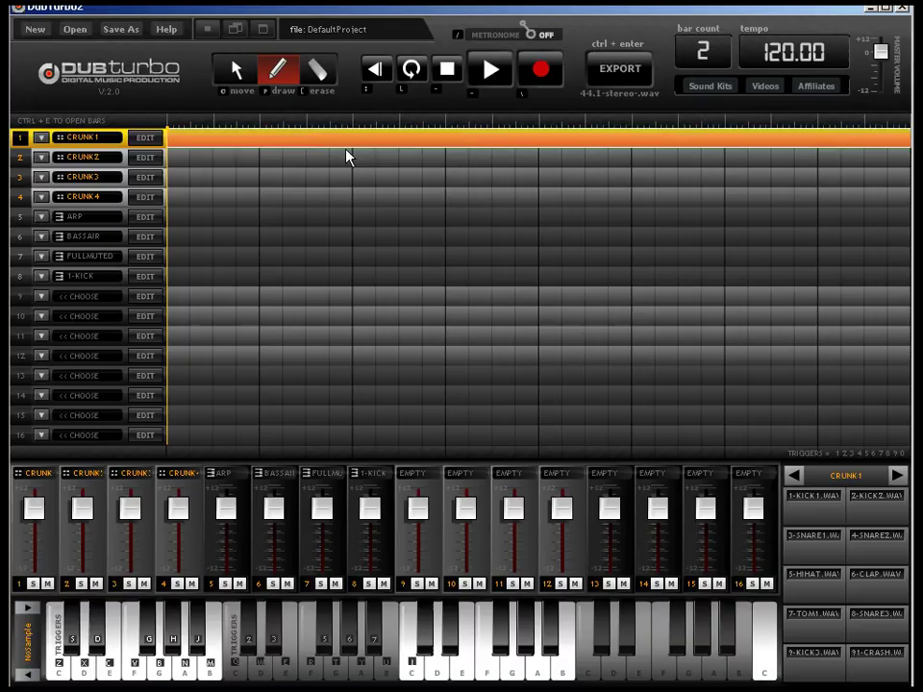
{"action": "left_click", "coordinate": [145, 137]}
{"action": "left_click_drag", "start_coordinate": [169, 162], "coordinate": [165, 629]}
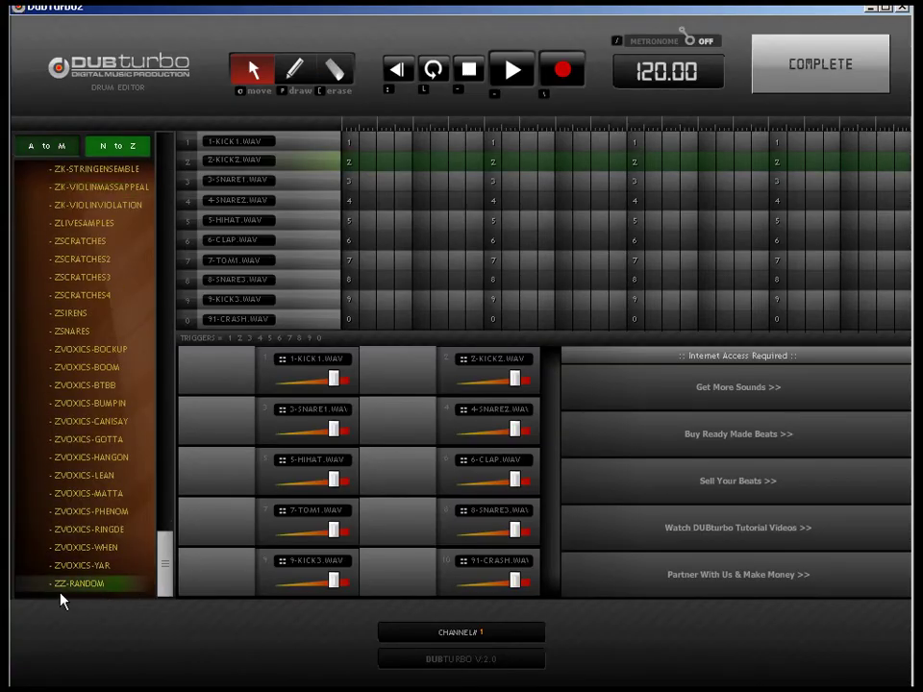
{"action": "left_click", "coordinate": [123, 547]}
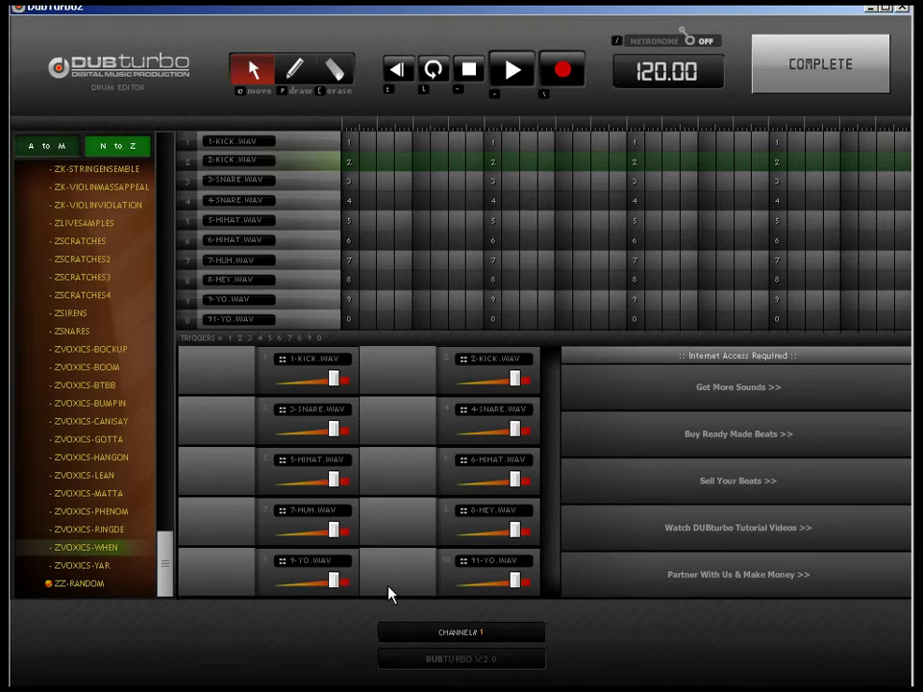
Step: Draw 1-KICK hits on steps 1, 8, 9 and 10, and 3-SNARE hits on steps 5 and 13
{"action": "left_click", "coordinate": [295, 72]}
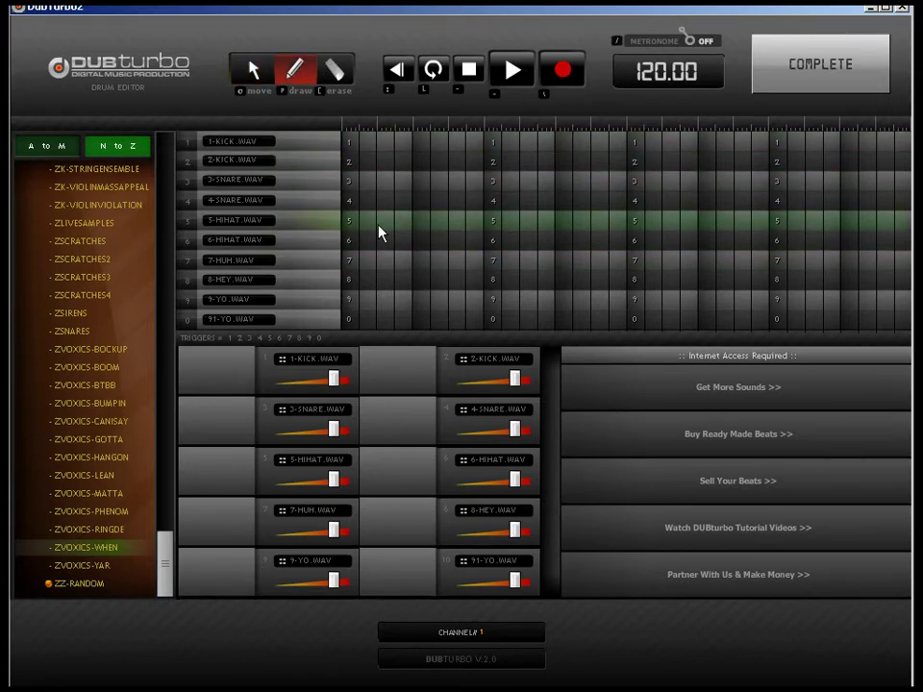
{"action": "left_click", "coordinate": [352, 144]}
{"action": "left_click", "coordinate": [420, 183]}
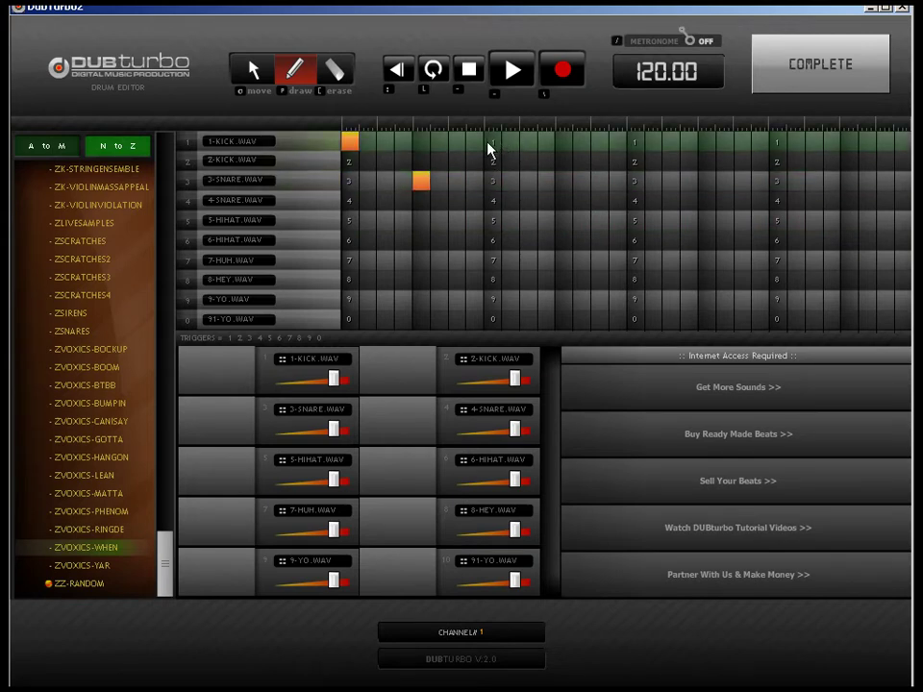
{"action": "left_click", "coordinate": [563, 183]}
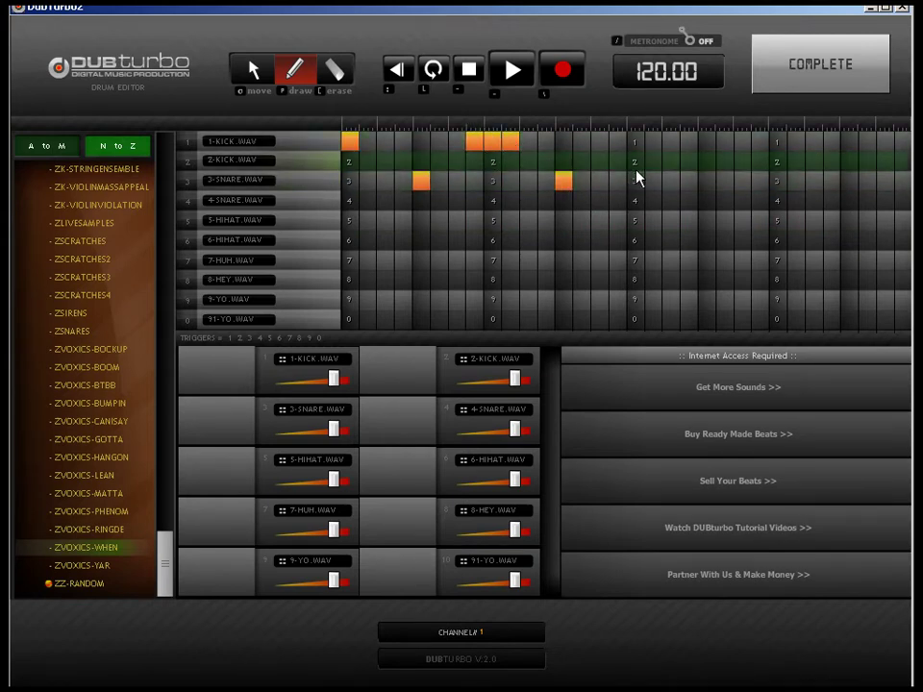
Step: Set the tempo to 98
{"action": "double_click", "coordinate": [653, 82]}
{"action": "type", "text": "98"}
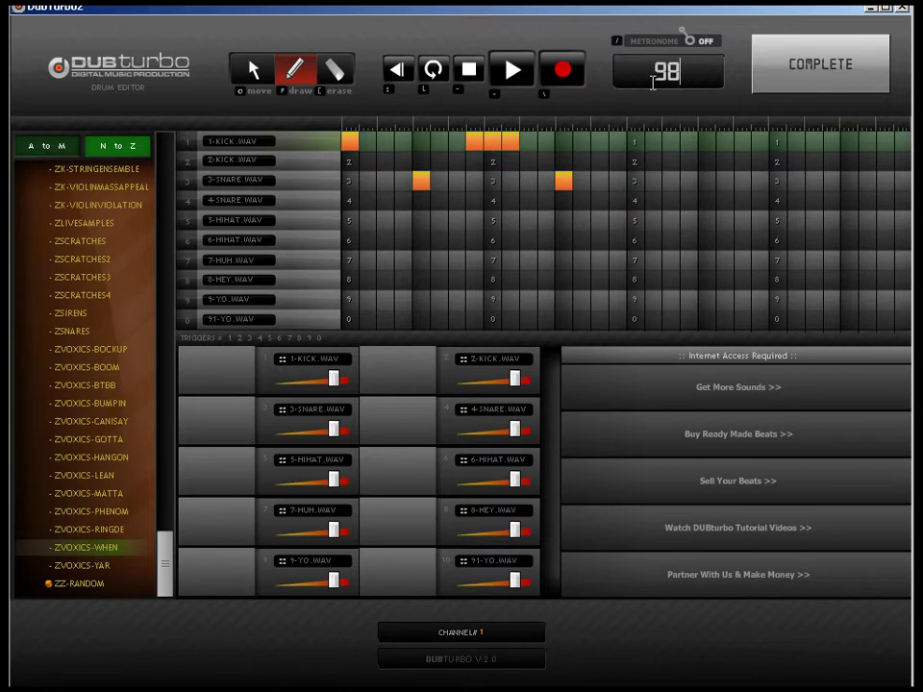
{"action": "key", "text": "Return"}
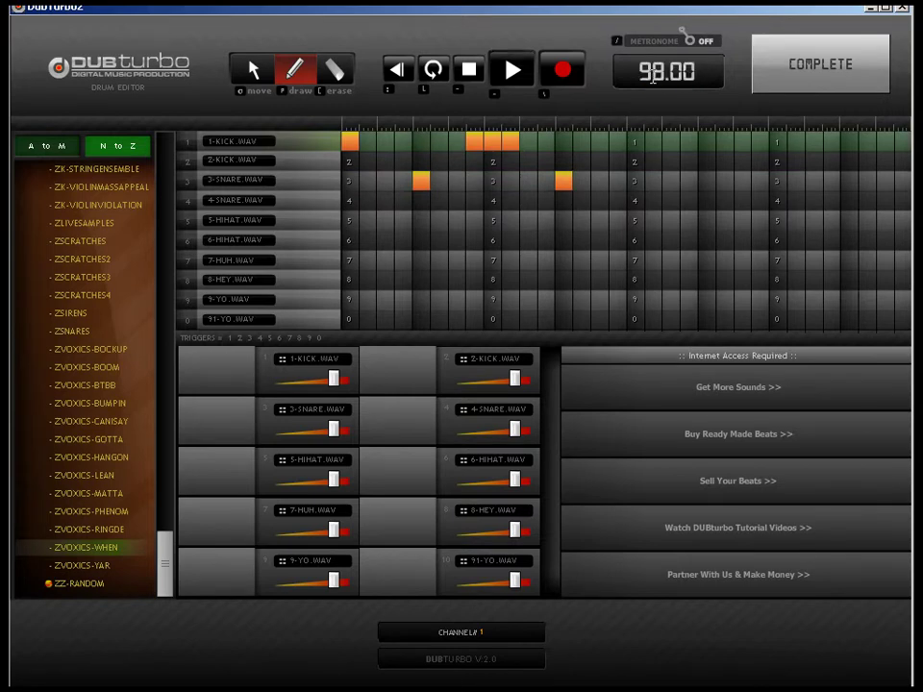
Step: Move the 1-KICK hit from step 10 to step 11 and draw a 2-KICK hit on step 15
{"action": "left_click", "coordinate": [252, 69]}
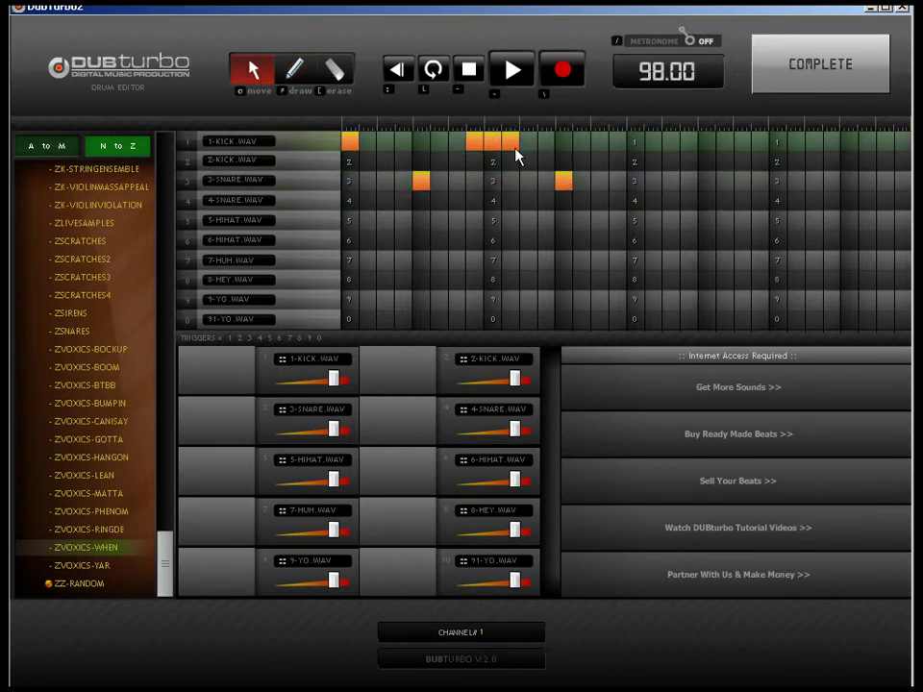
{"action": "key", "text": "p"}
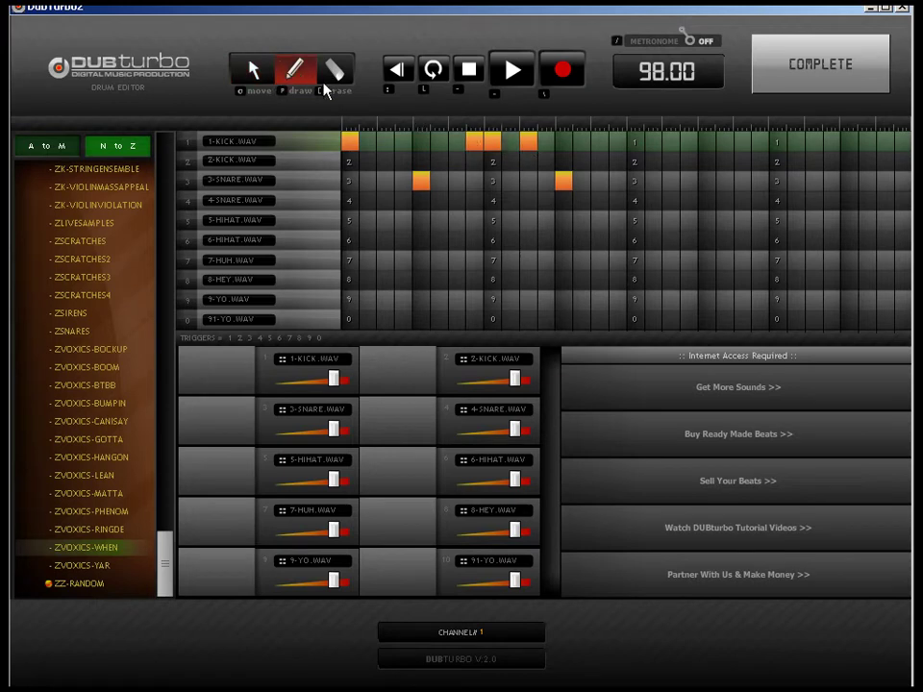
{"action": "left_click", "coordinate": [600, 162]}
Step: Draw the pattern's second half: 1-KICK on steps 17, 24 and 25, 2-KICK on 20, 23 and 27, 3-SNARE on 21 and 29
{"action": "left_click", "coordinate": [636, 143]}
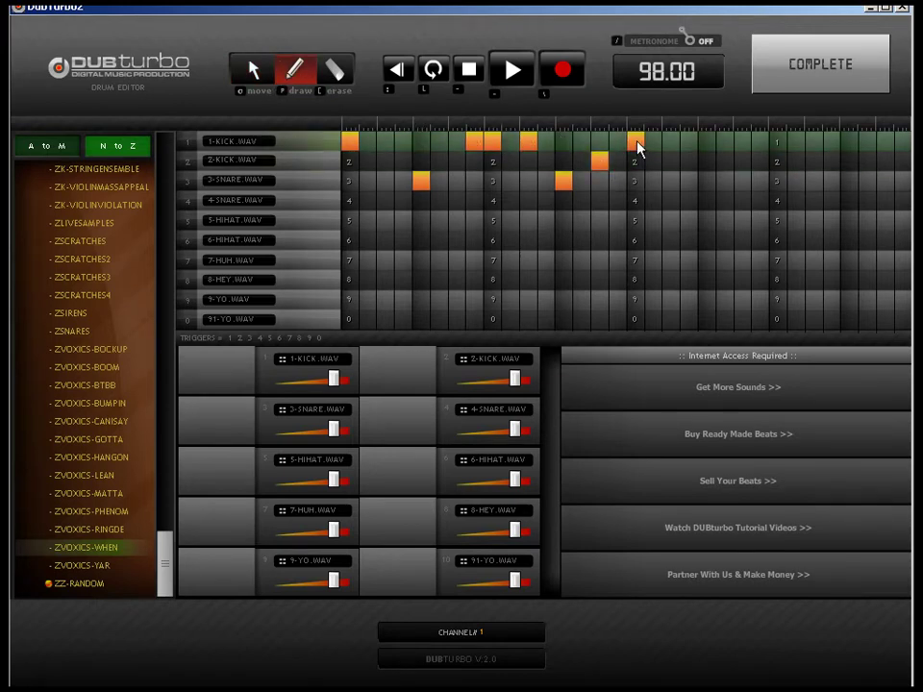
{"action": "left_click", "coordinate": [688, 167]}
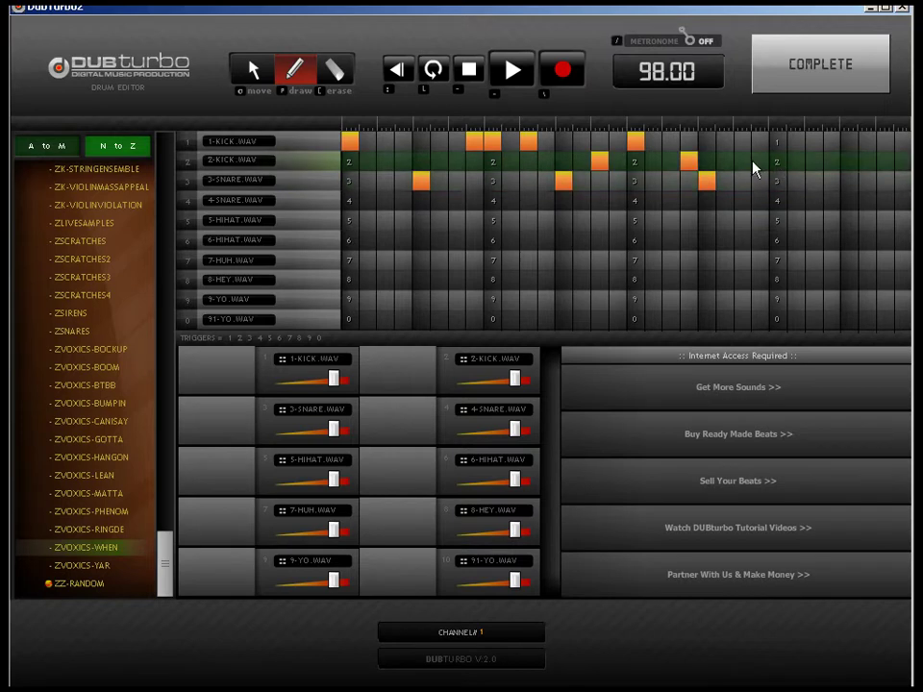
{"action": "left_click", "coordinate": [743, 161]}
{"action": "left_click", "coordinate": [760, 142]}
{"action": "left_click", "coordinate": [778, 142]}
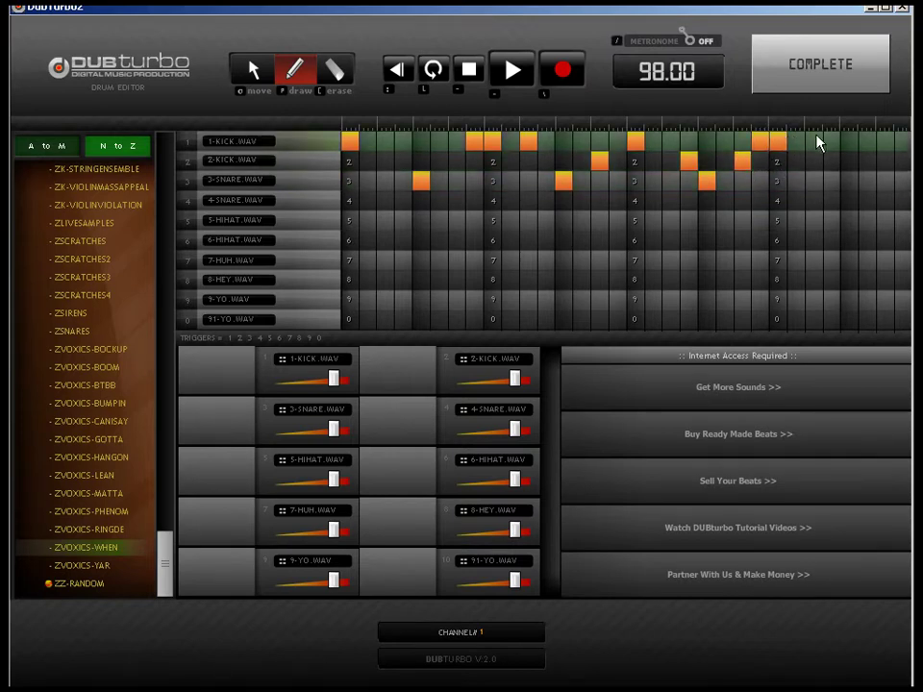
{"action": "left_click", "coordinate": [813, 161]}
{"action": "left_click", "coordinate": [850, 182]}
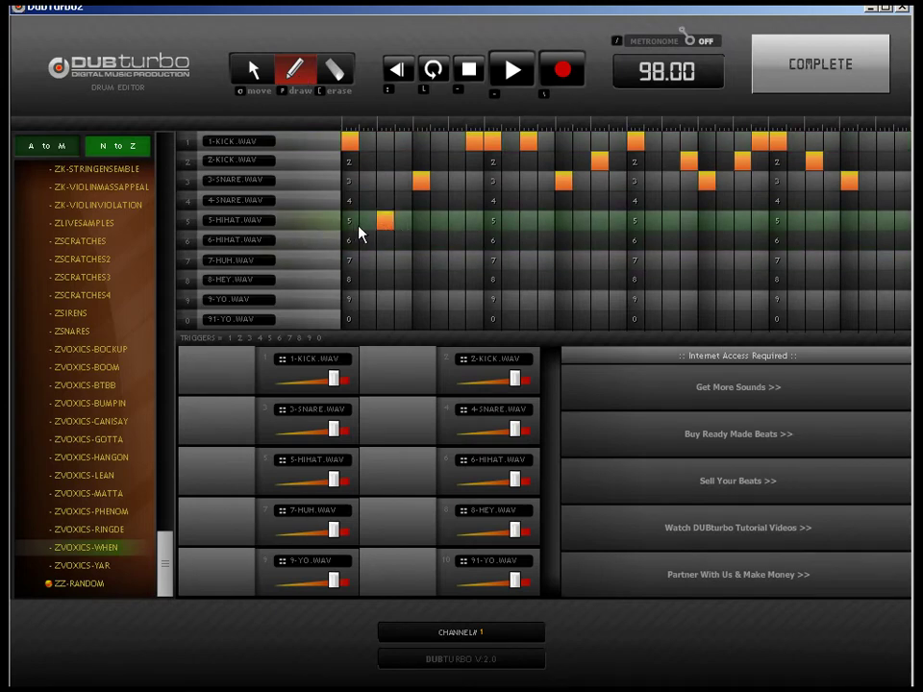
Step: Draw 5-HIHAT hits on steps 3, 7, 11, 19, 23 and 27, and 6-HIHAT hits on steps 15 and 31
{"action": "left_click", "coordinate": [600, 242]}
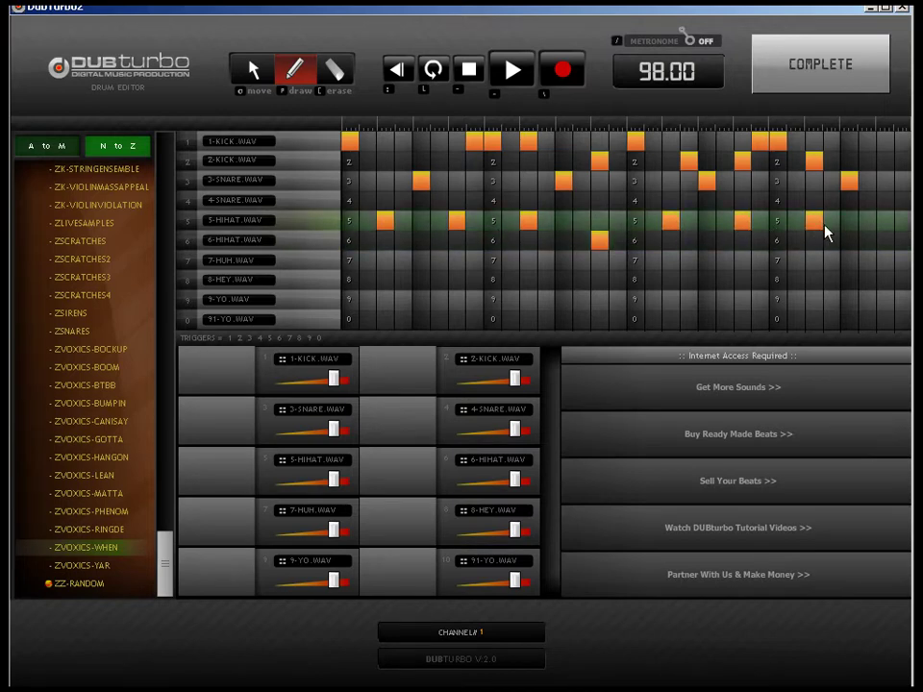
{"action": "left_click", "coordinate": [886, 241]}
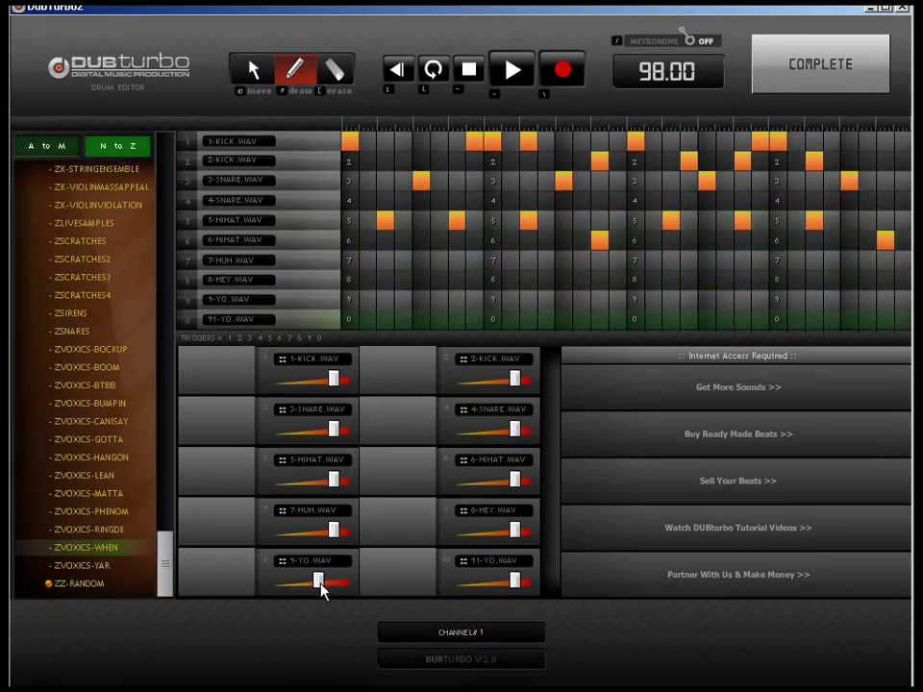
Step: Lower the volumes of the four vocal samples 7-HUH, 8-HEY, 9-YO and 91-YO to about the middle of their range
{"action": "left_click_drag", "start_coordinate": [334, 531], "coordinate": [318, 531]}
{"action": "left_click_drag", "start_coordinate": [516, 535], "coordinate": [488, 532]}
{"action": "left_click_drag", "start_coordinate": [517, 581], "coordinate": [491, 584]}
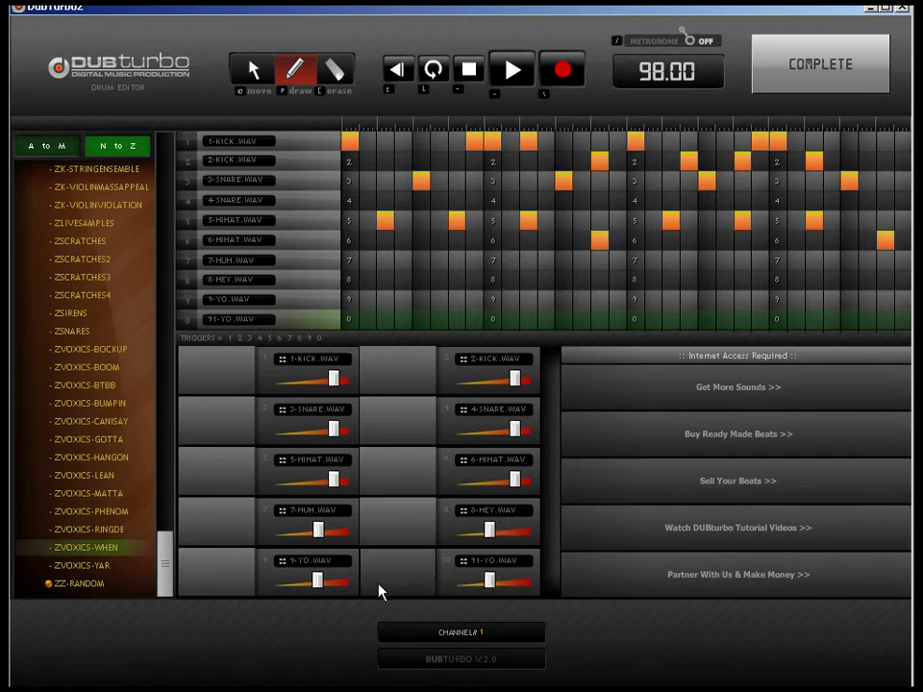
{"action": "left_click_drag", "start_coordinate": [323, 588], "coordinate": [315, 590]}
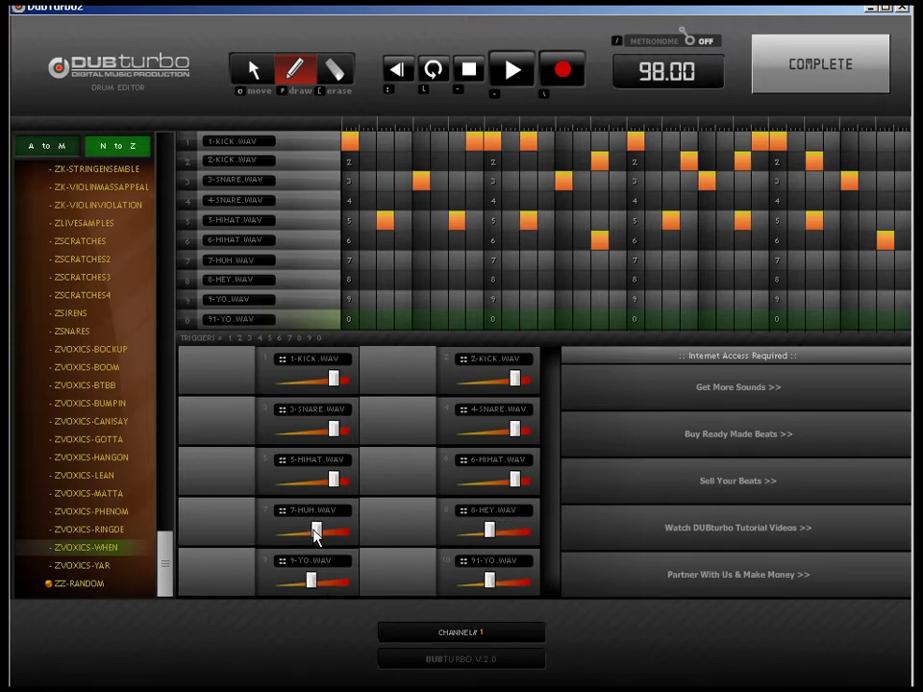
{"action": "left_click_drag", "start_coordinate": [317, 535], "coordinate": [310, 534]}
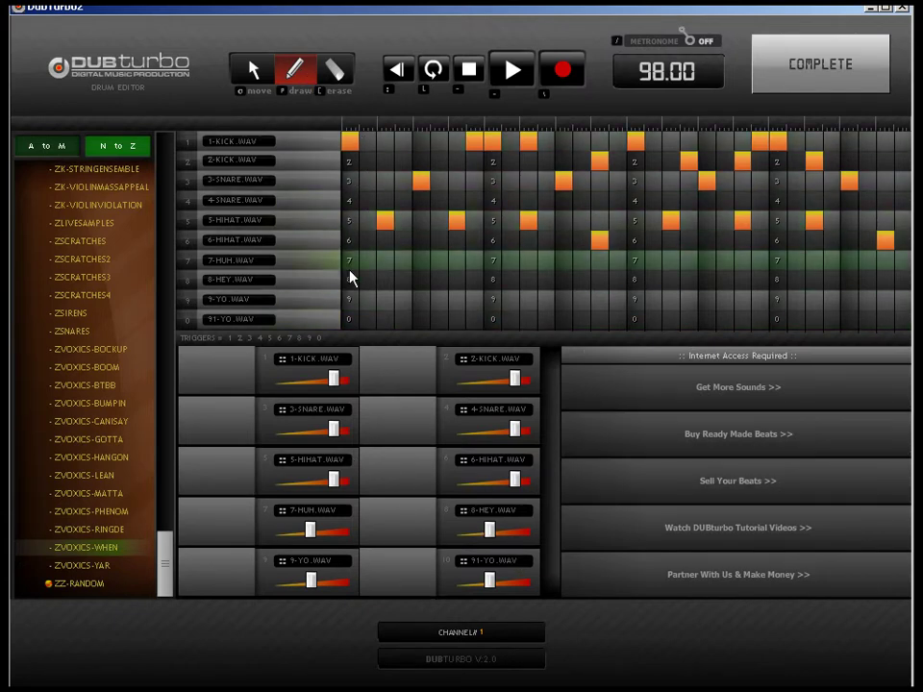
Step: Draw vocal hits: 7-HUH on steps 3 and 7, 8-HEY on 11, 9-YO on 17 and 23, 91-YO on 25 and 31
{"action": "left_click", "coordinate": [458, 260]}
{"action": "left_click", "coordinate": [529, 279]}
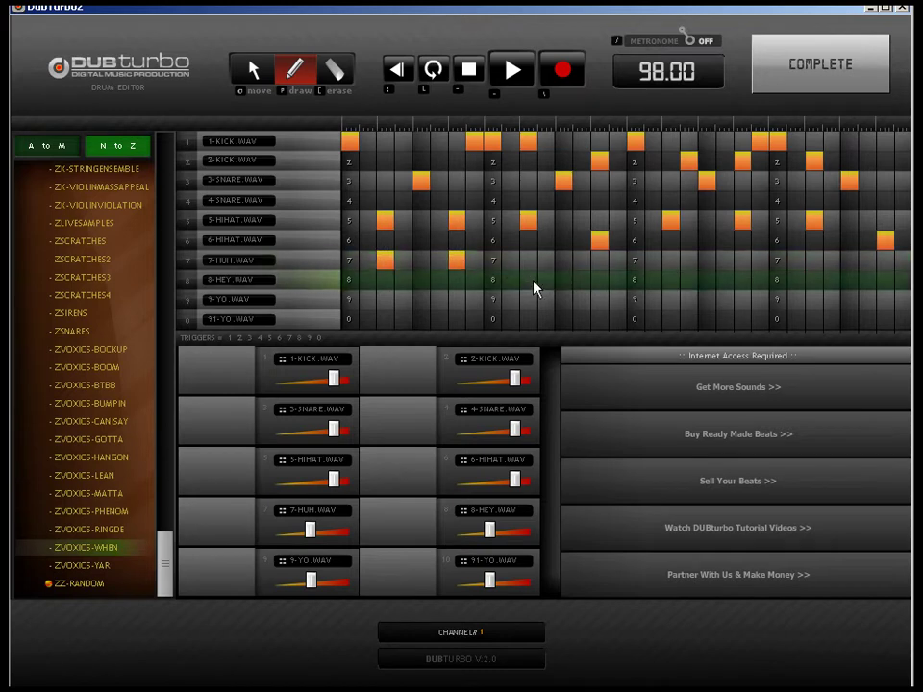
{"action": "left_click", "coordinate": [634, 298]}
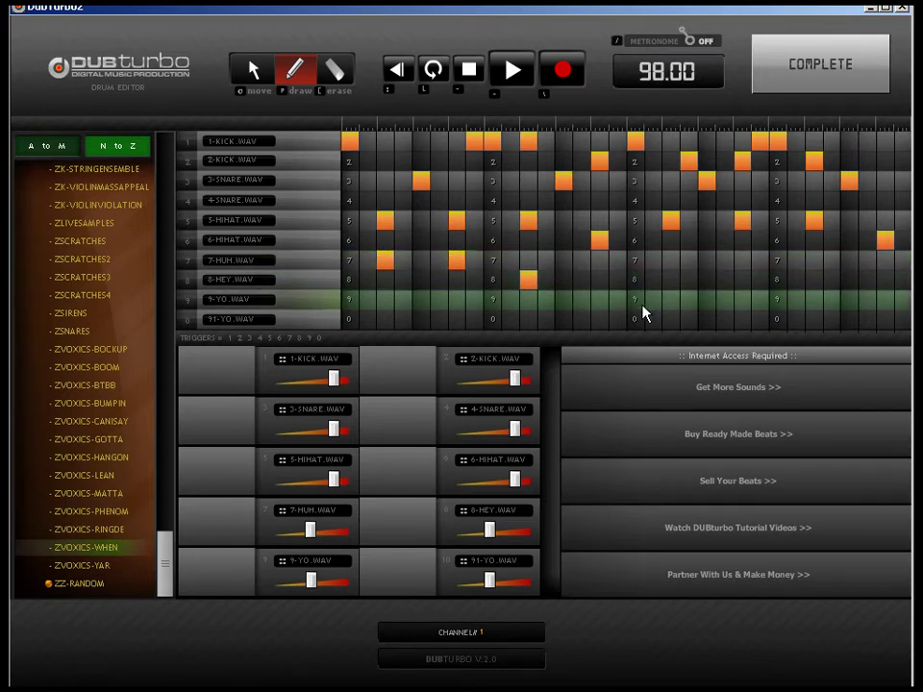
{"action": "left_click", "coordinate": [743, 300]}
{"action": "left_click", "coordinate": [778, 319]}
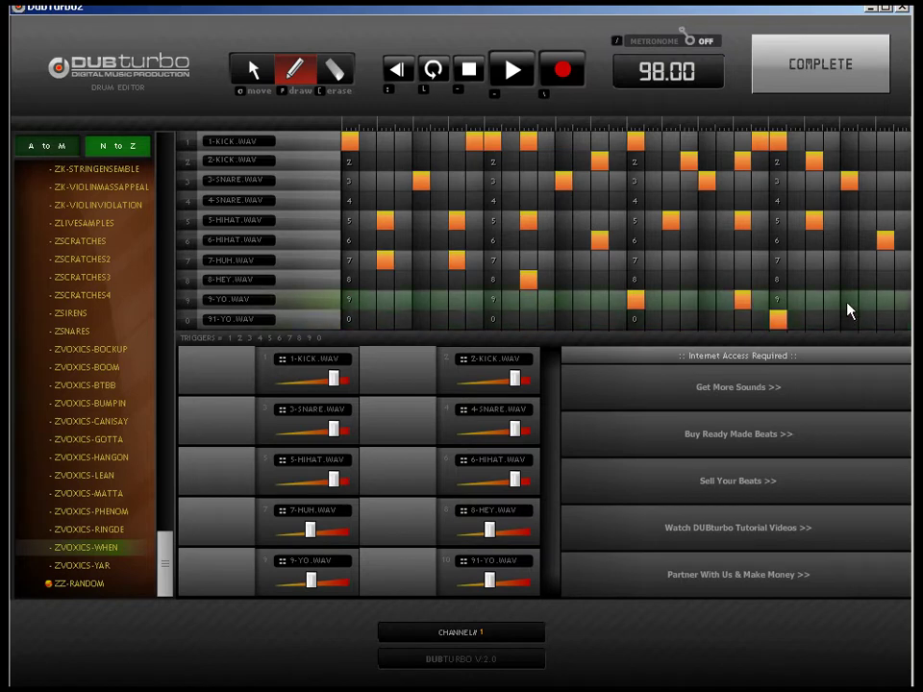
{"action": "left_click", "coordinate": [888, 319]}
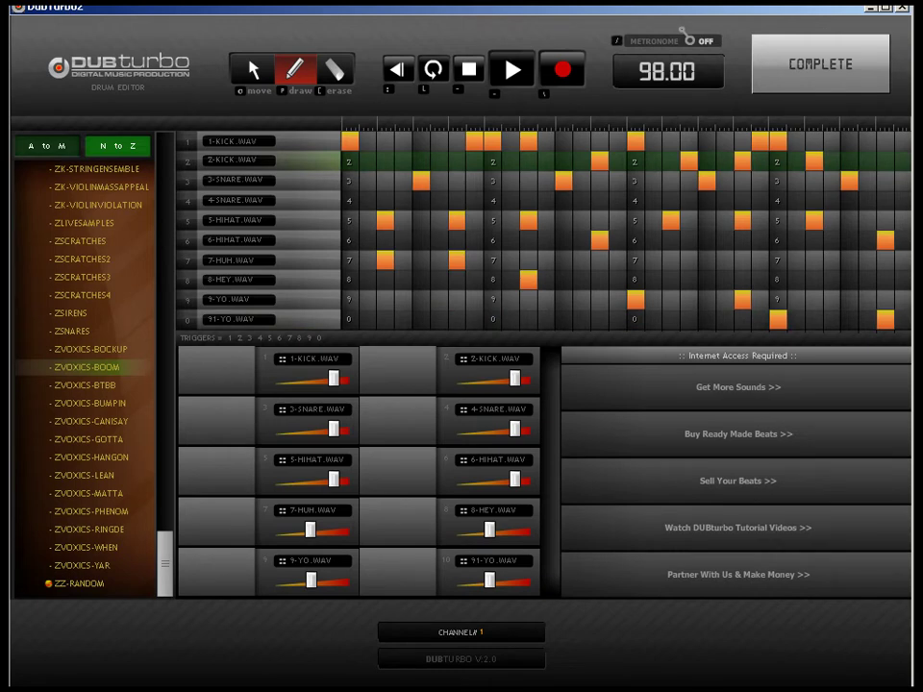
Step: Complete the drum pattern, add a bar on the CRUNK2 track and lower that channel's volume during playback
{"action": "left_click", "coordinate": [813, 81]}
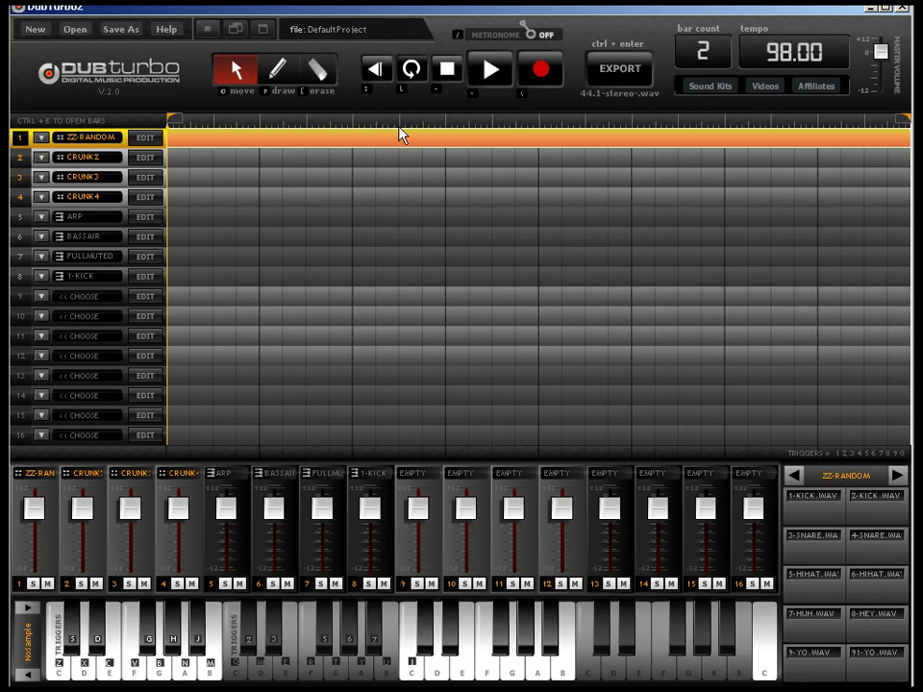
{"action": "left_click", "coordinate": [227, 158]}
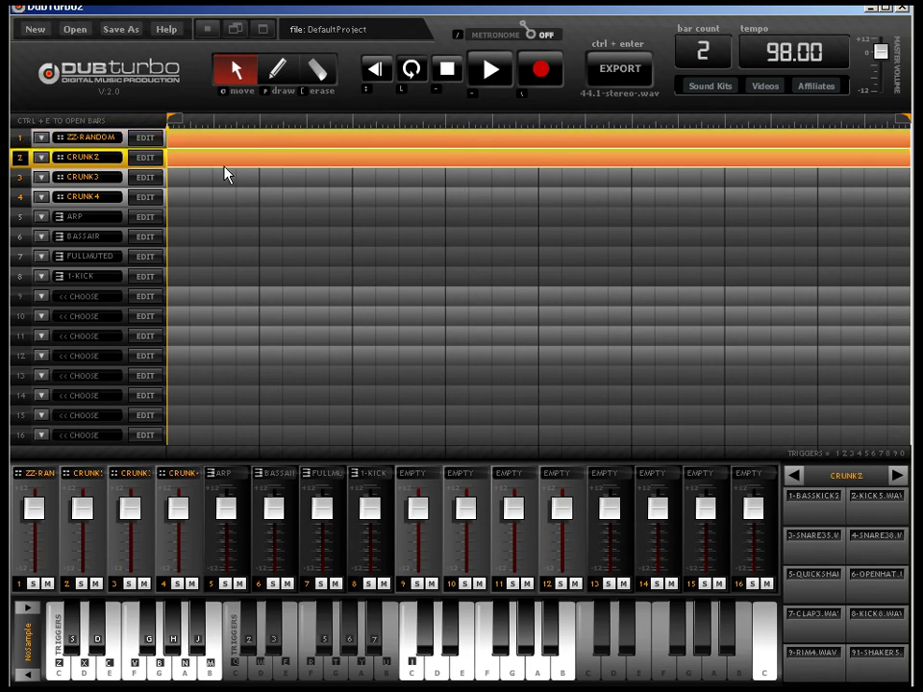
{"action": "key", "text": "space"}
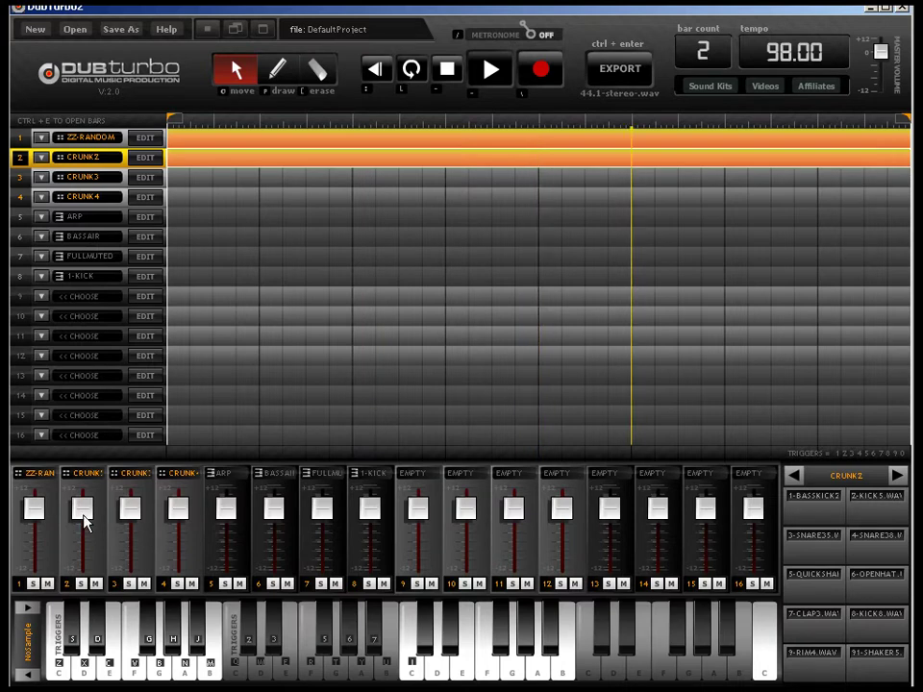
{"action": "left_click_drag", "start_coordinate": [84, 520], "coordinate": [86, 543]}
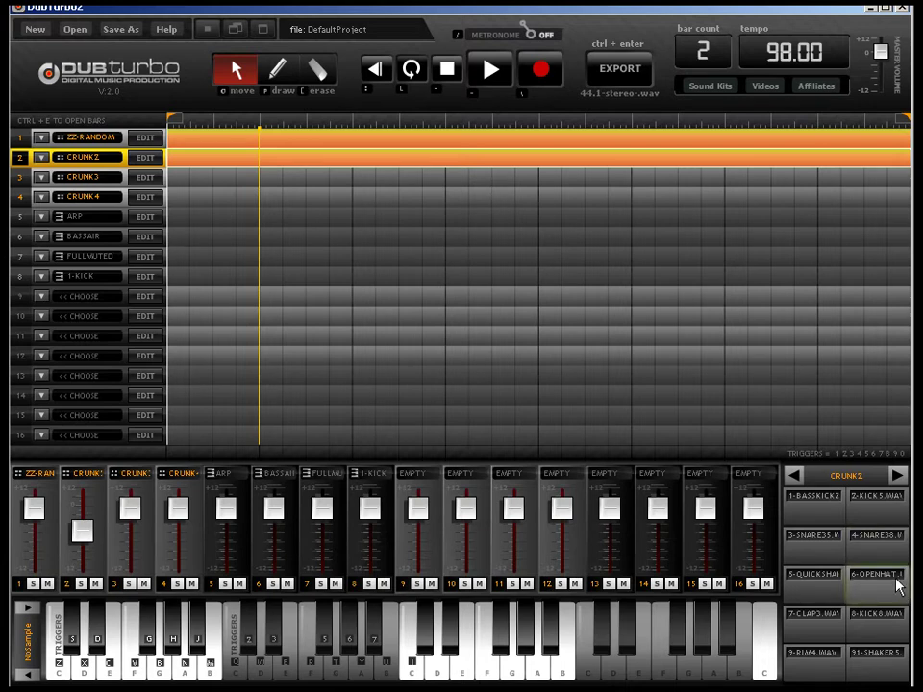
Step: Switch to the file window showing DubTurbo2's Data folder and open the Samples\Drums folder
{"action": "key", "text": "alt+Tab"}
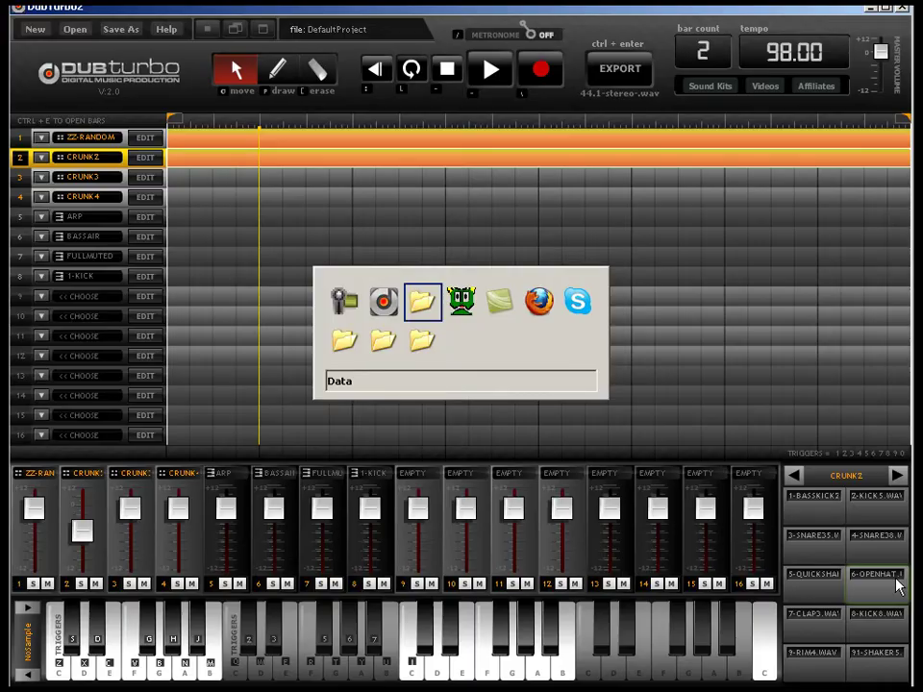
{"action": "key", "text": "alt+Tab"}
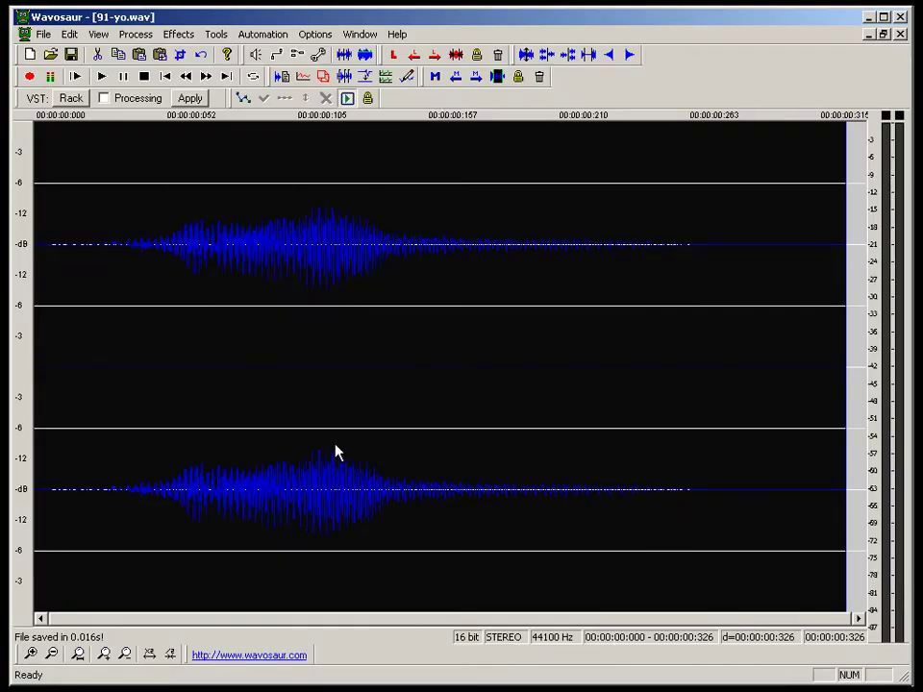
{"action": "key", "text": "alt+Tab"}
{"action": "key", "text": "alt+Tab"}
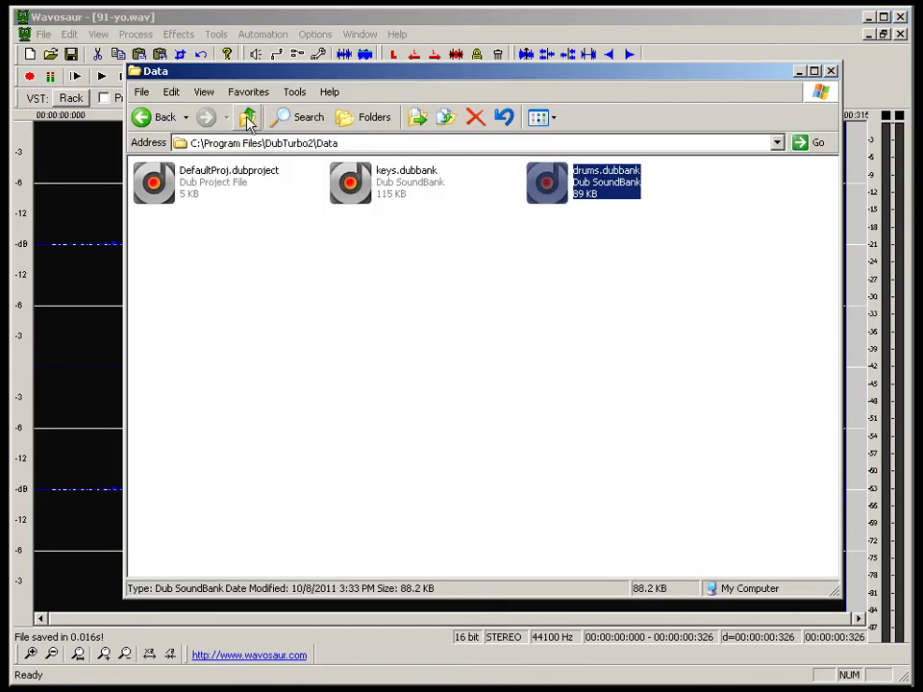
{"action": "left_click", "coordinate": [247, 117]}
{"action": "double_click", "coordinate": [352, 237]}
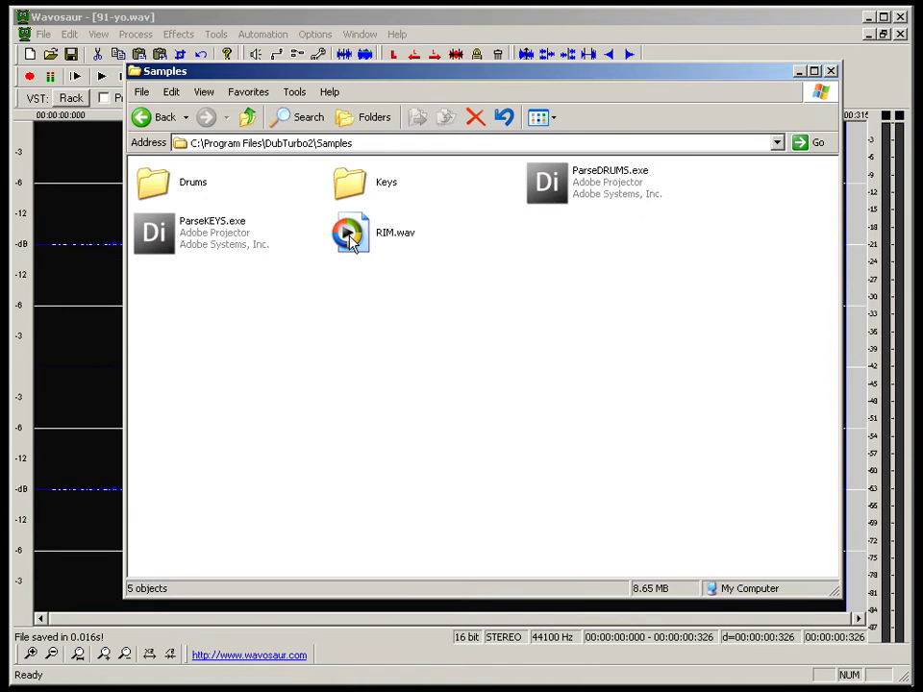
{"action": "double_click", "coordinate": [197, 189]}
Step: Copy the zz-random kit folder from the Drums samples folder
{"action": "scroll", "coordinate": [195, 189], "scroll_direction": "down", "scroll_amount": 10}
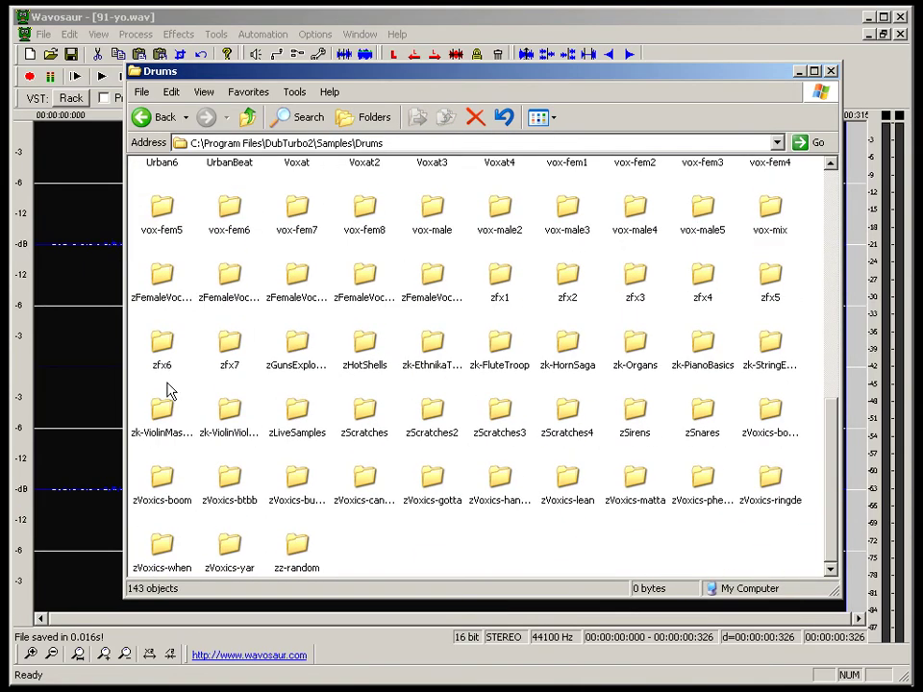
{"action": "left_click", "coordinate": [301, 547]}
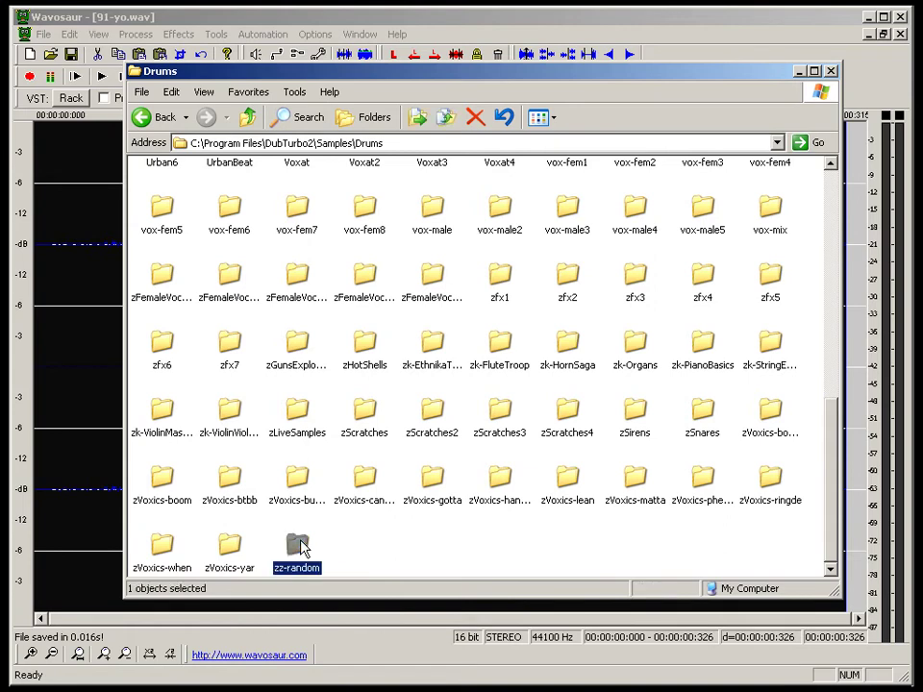
{"action": "right_click", "coordinate": [300, 545]}
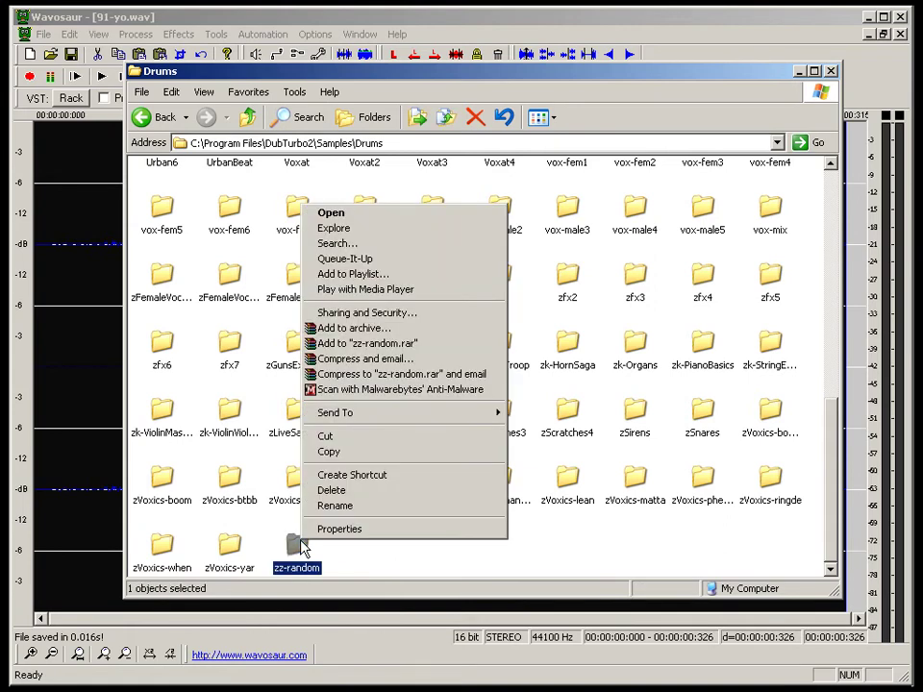
{"action": "left_click", "coordinate": [335, 458]}
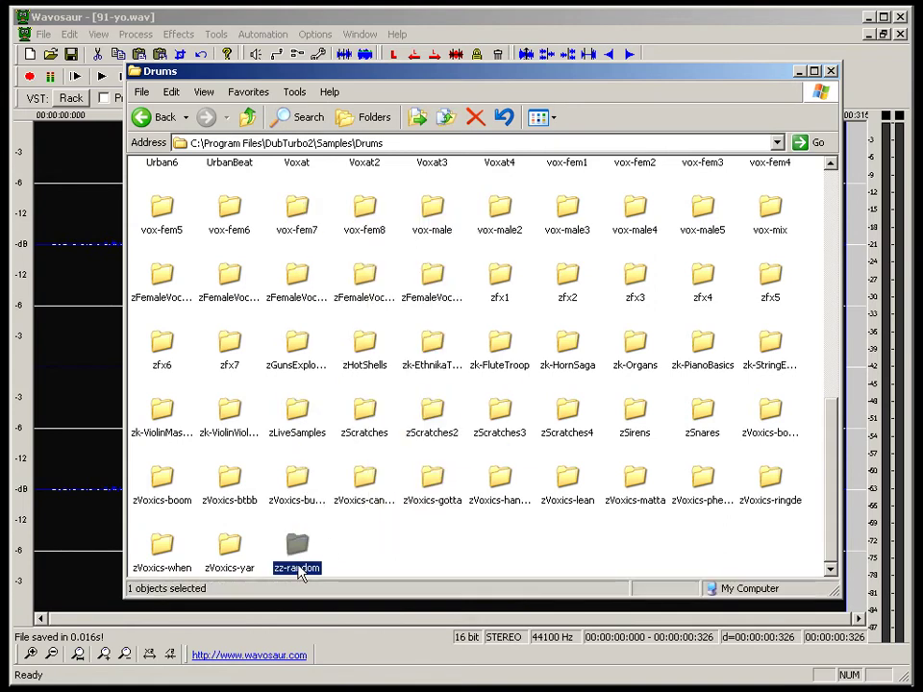
Step: Paste the copied zz-random folder into the Samples\Keys folder
{"action": "left_click", "coordinate": [247, 118]}
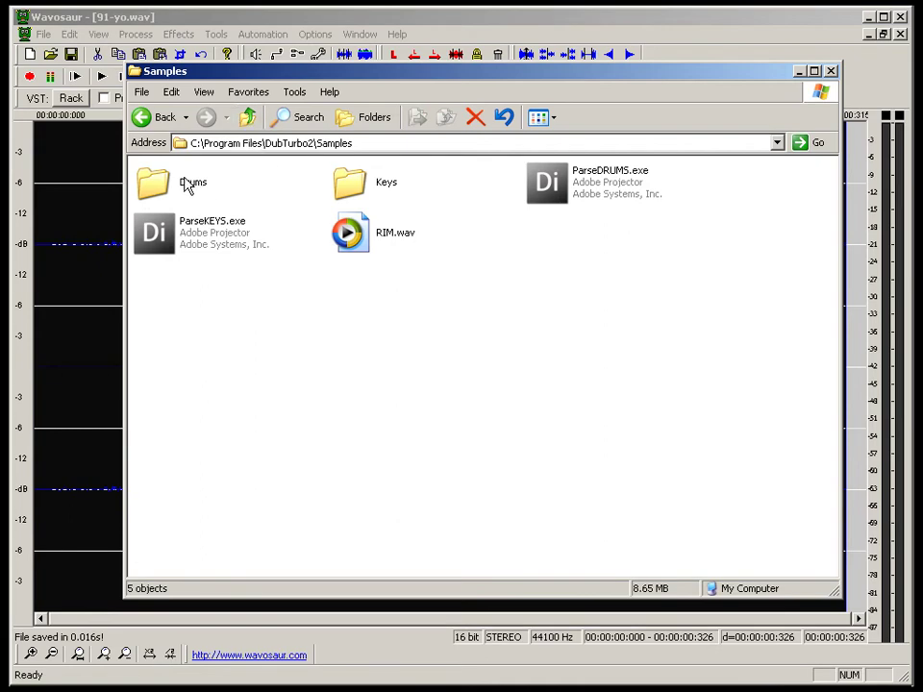
{"action": "double_click", "coordinate": [383, 187]}
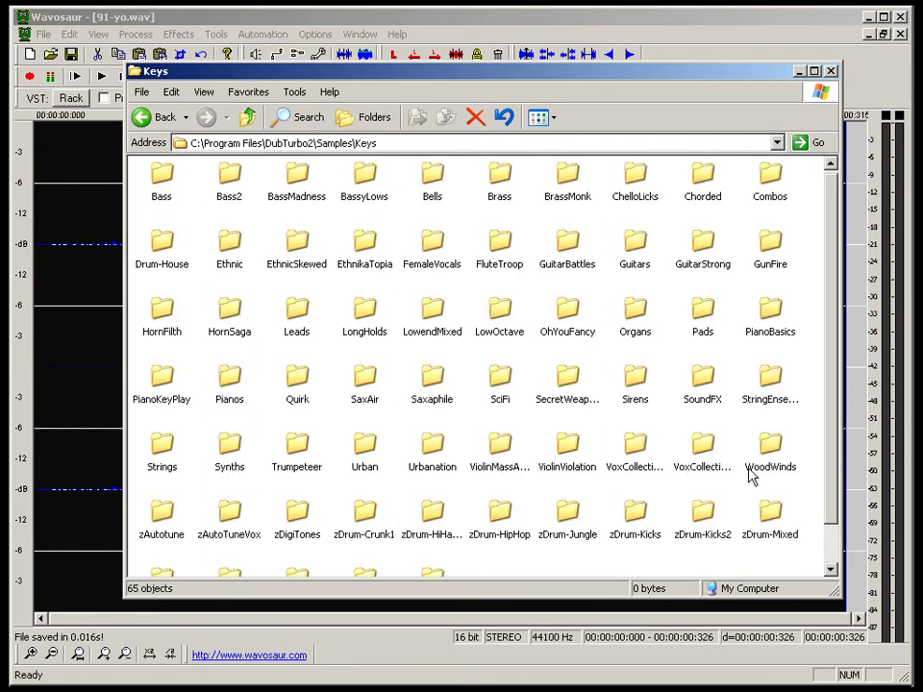
{"action": "scroll", "coordinate": [701, 330], "scroll_direction": "down", "scroll_amount": 2}
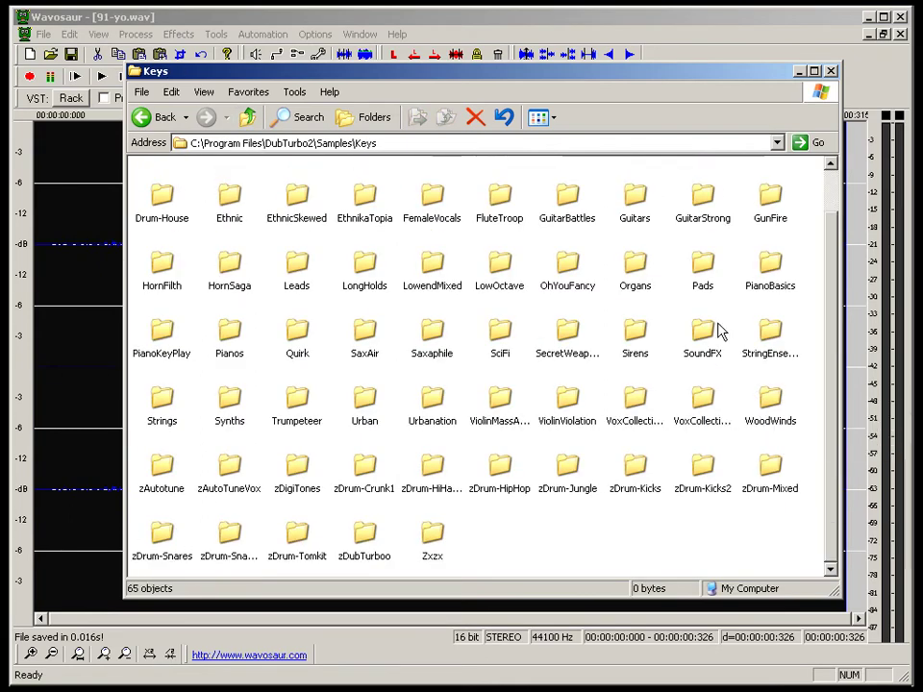
{"action": "right_click", "coordinate": [498, 547]}
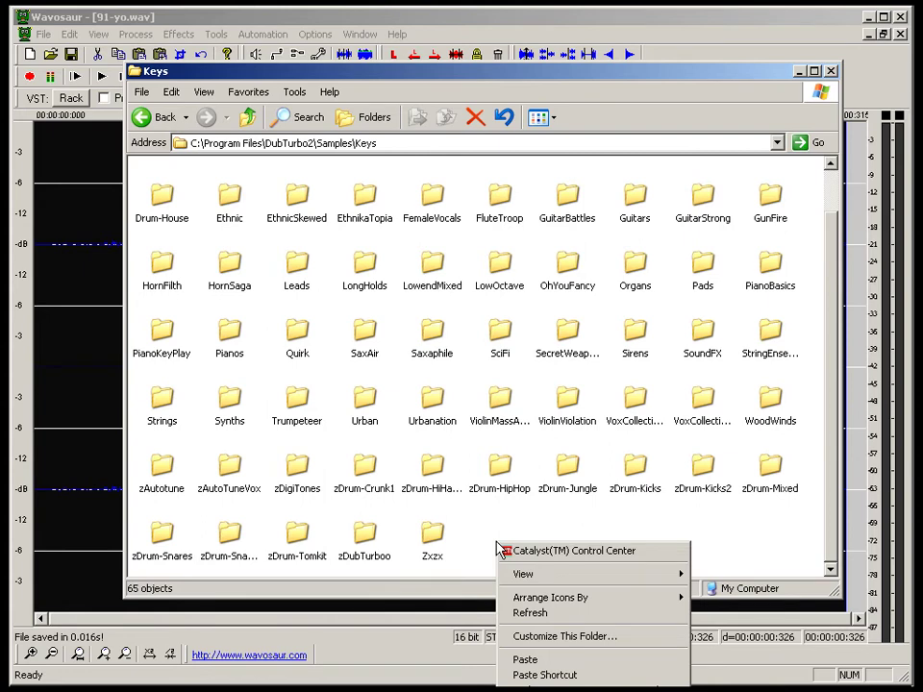
{"action": "left_click", "coordinate": [528, 660]}
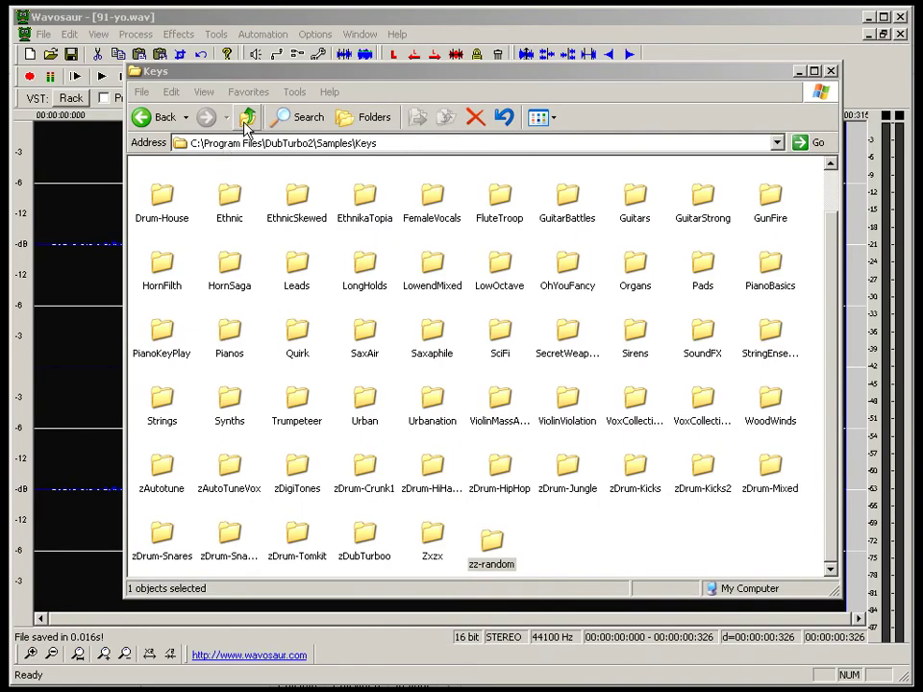
Step: Run ParseKEYS.exe in the Samples folder and cut the keys.dubbank file it generates
{"action": "left_click", "coordinate": [247, 119]}
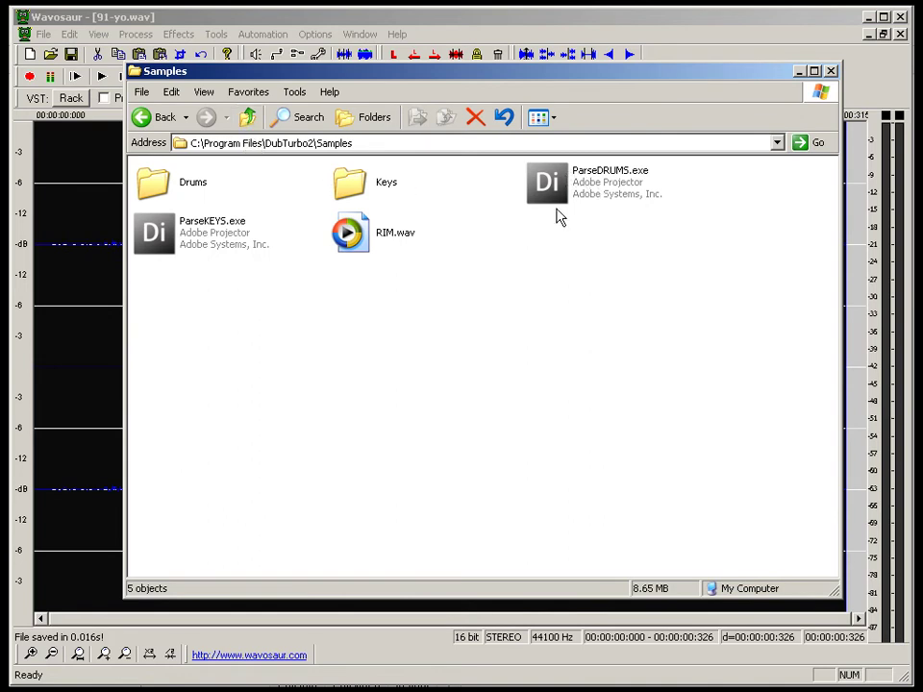
{"action": "left_click", "coordinate": [221, 230]}
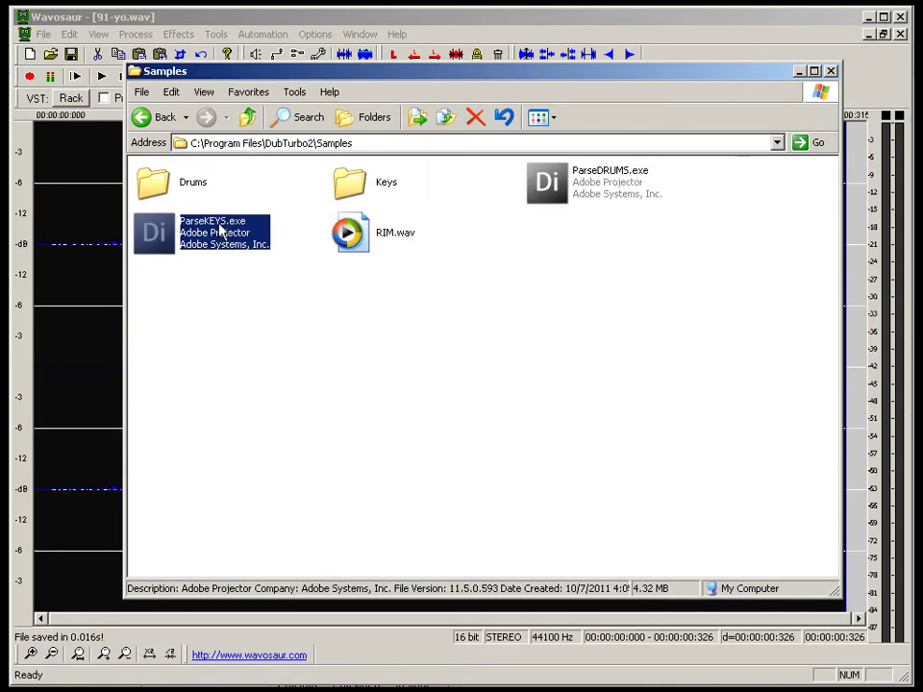
{"action": "left_click", "coordinate": [556, 238]}
{"action": "right_click", "coordinate": [558, 246]}
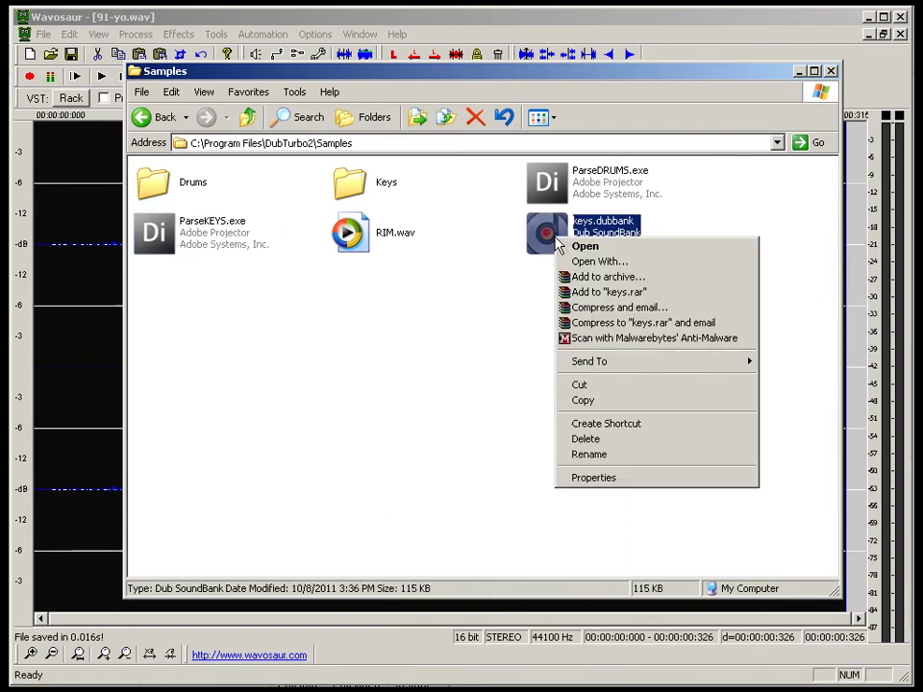
{"action": "left_click", "coordinate": [606, 384]}
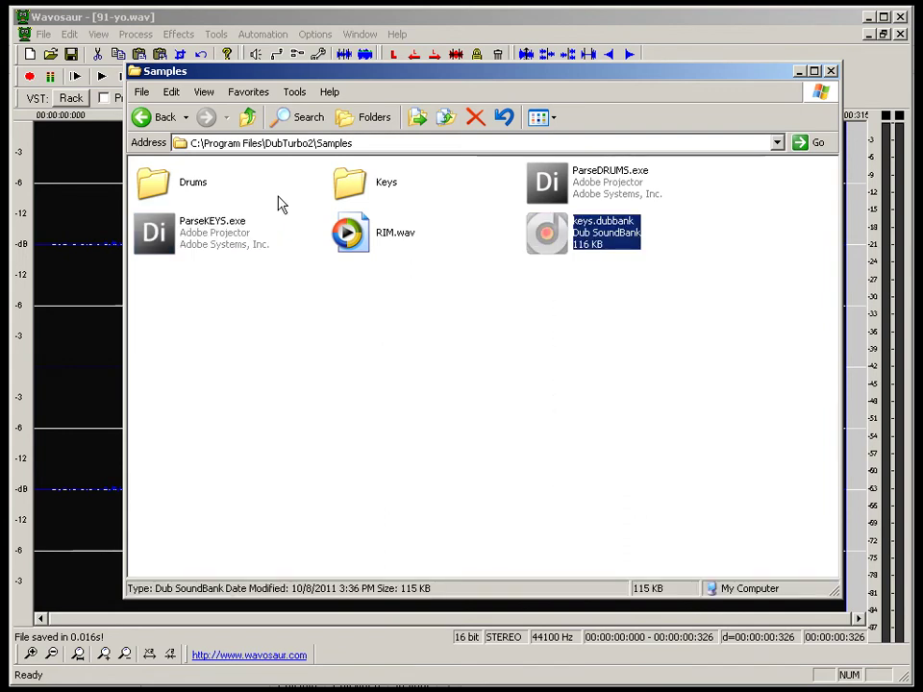
Step: Paste keys.dubbank into DubTurbo2's Data folder, replacing the existing file
{"action": "left_click", "coordinate": [248, 118]}
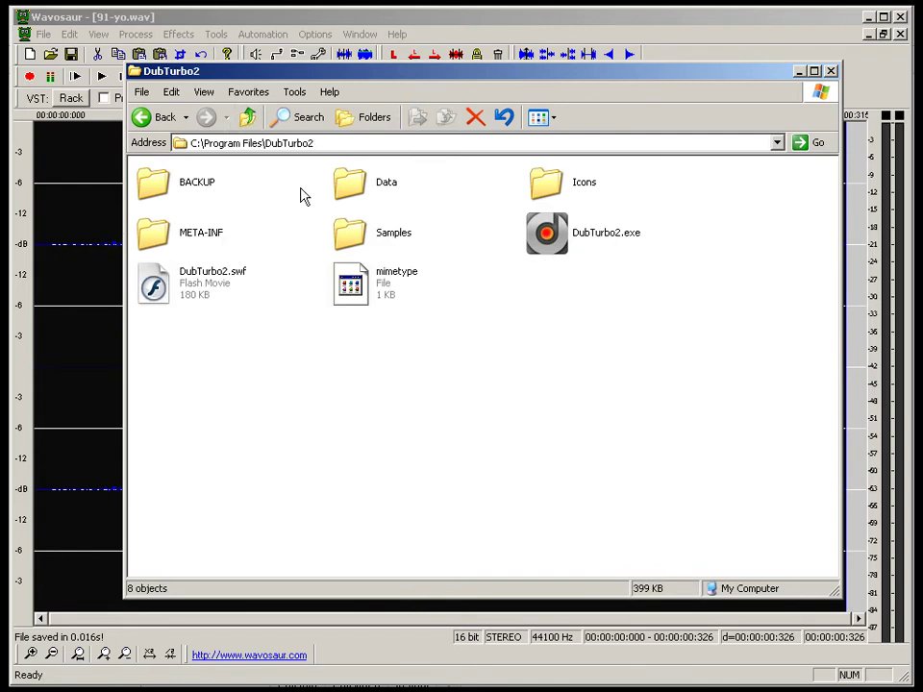
{"action": "double_click", "coordinate": [347, 200]}
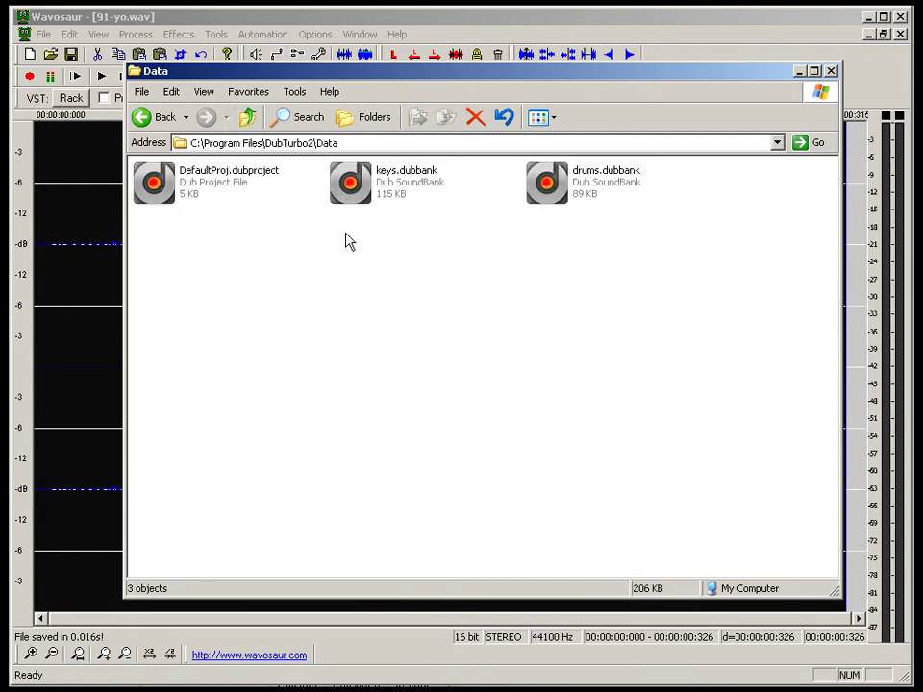
{"action": "right_click", "coordinate": [350, 261]}
{"action": "left_click", "coordinate": [438, 375]}
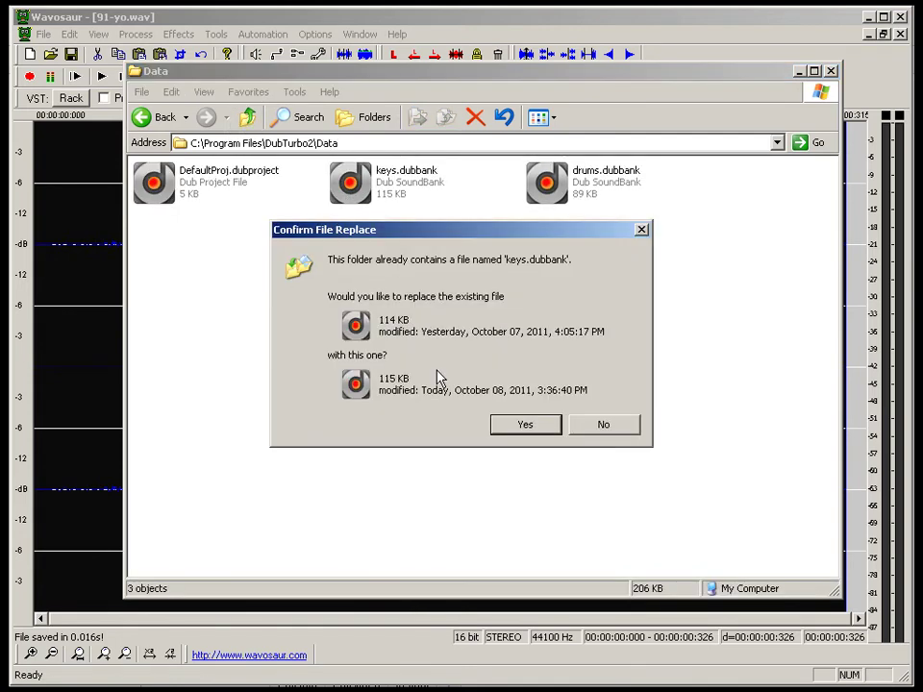
{"action": "left_click", "coordinate": [524, 425]}
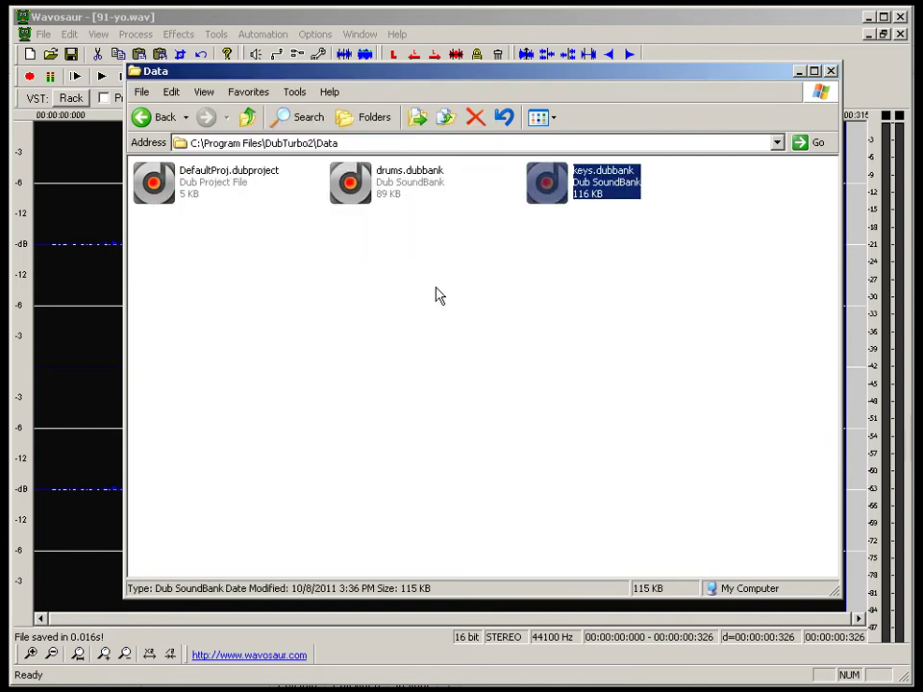
Step: Examine the drums.dubbank and keys.dubbank files in the Data folder and their original copies in BACKUP\Data
{"action": "left_click", "coordinate": [247, 118]}
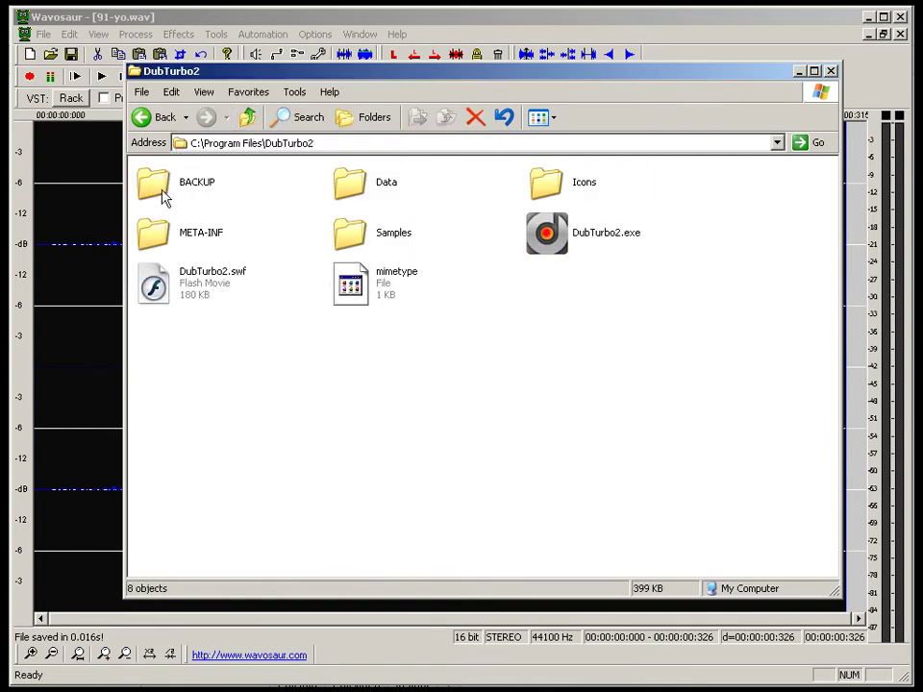
{"action": "left_click", "coordinate": [365, 188]}
{"action": "double_click", "coordinate": [364, 188]}
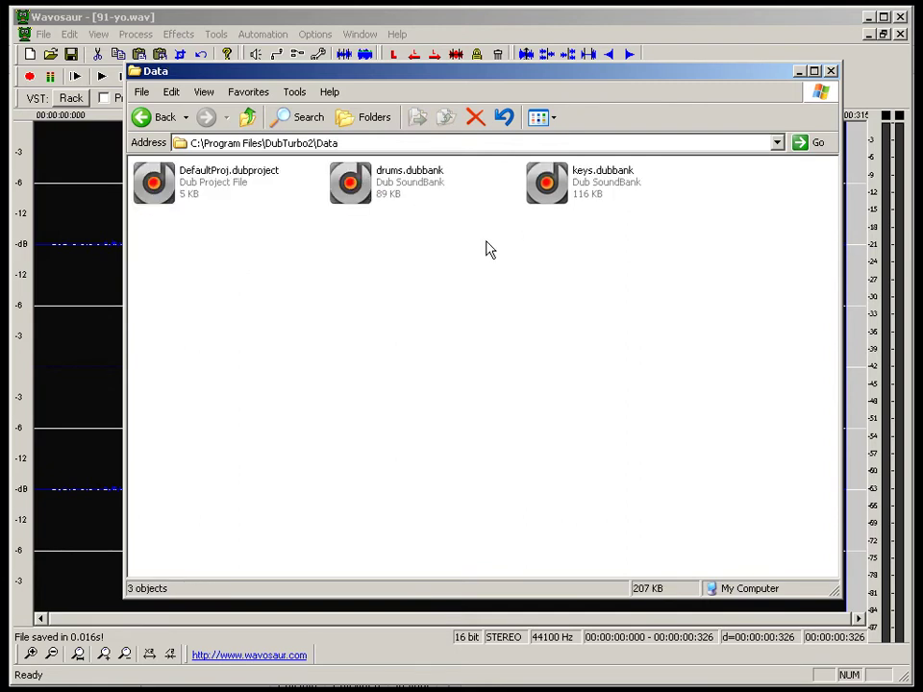
{"action": "left_click", "coordinate": [167, 122]}
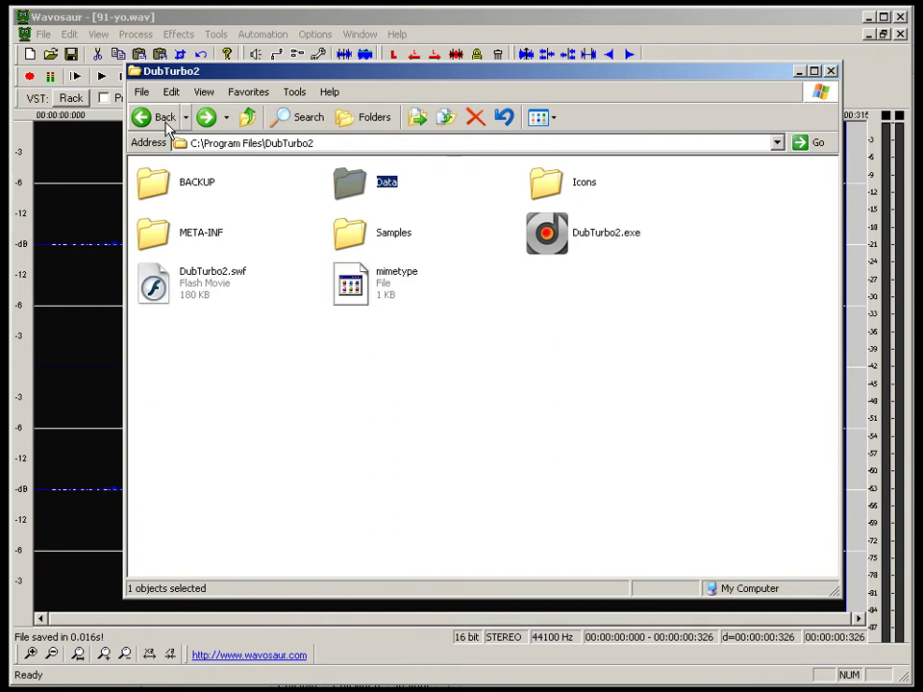
{"action": "left_click", "coordinate": [156, 192]}
{"action": "double_click", "coordinate": [156, 192]}
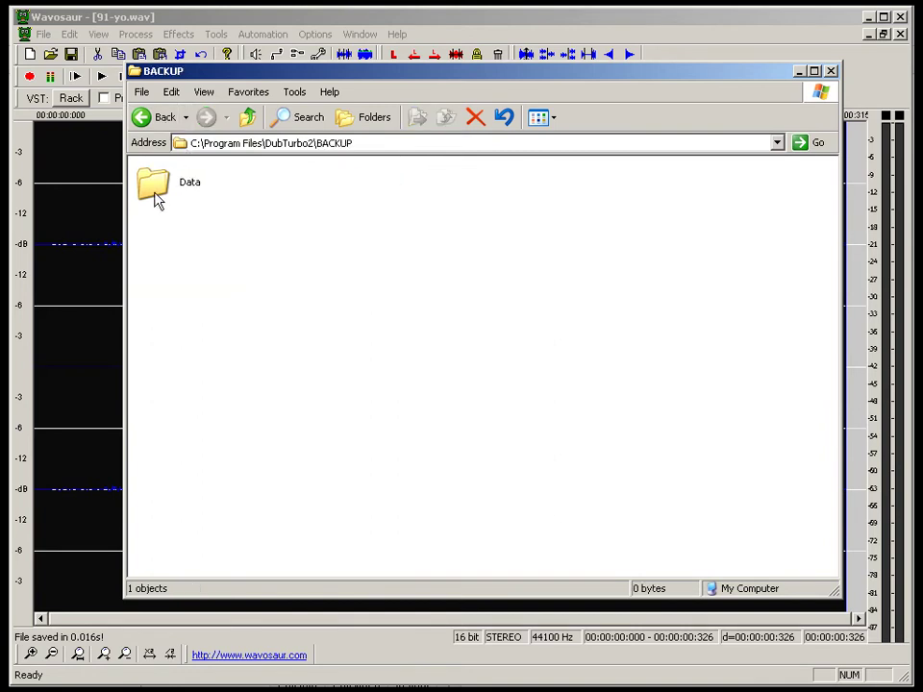
{"action": "double_click", "coordinate": [157, 197]}
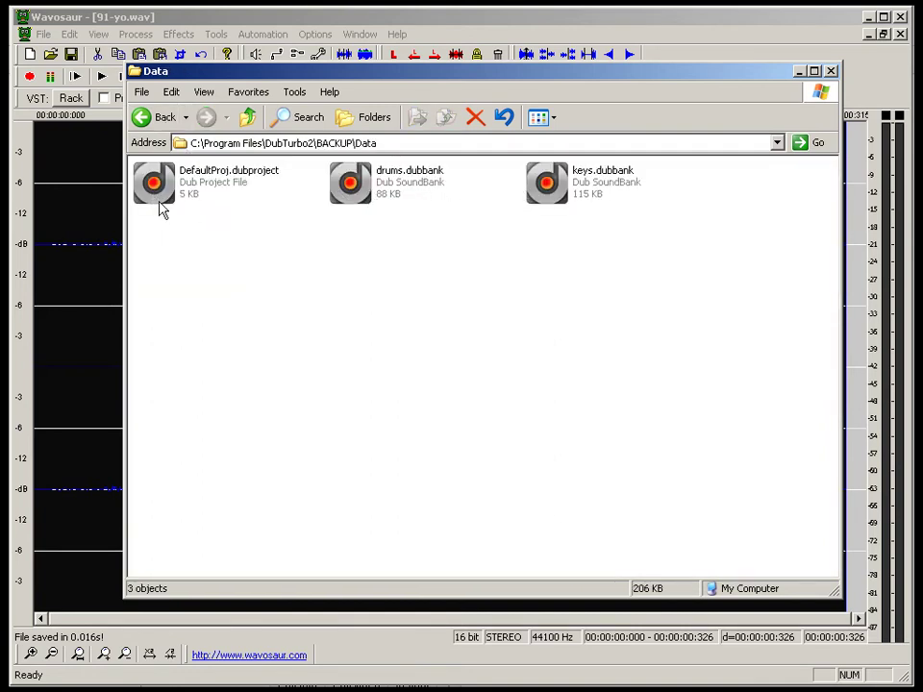
{"action": "left_click_drag", "start_coordinate": [325, 271], "coordinate": [537, 176]}
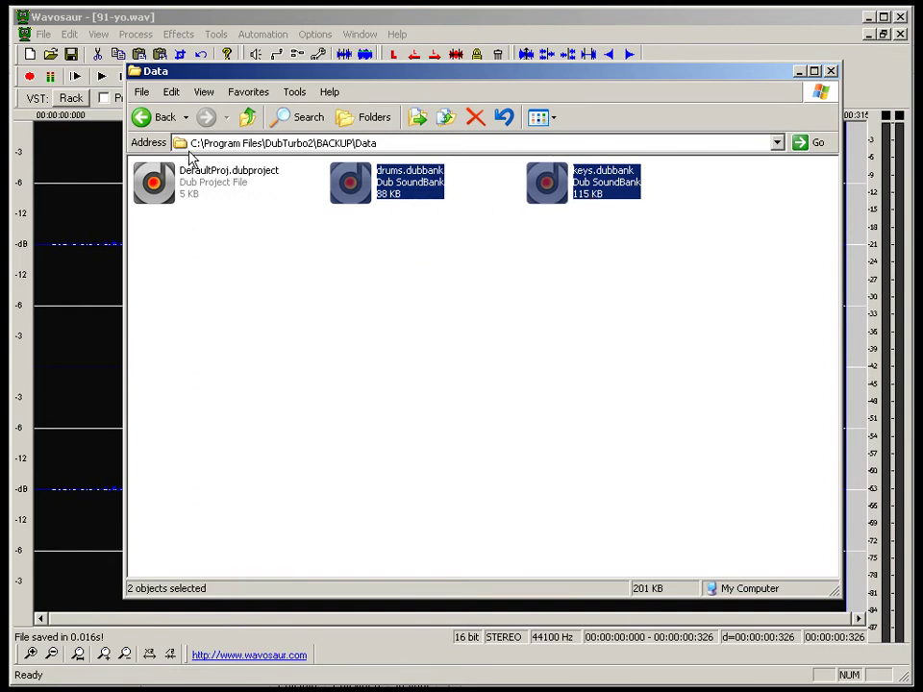
{"action": "left_click", "coordinate": [158, 123]}
{"action": "left_click", "coordinate": [159, 124]}
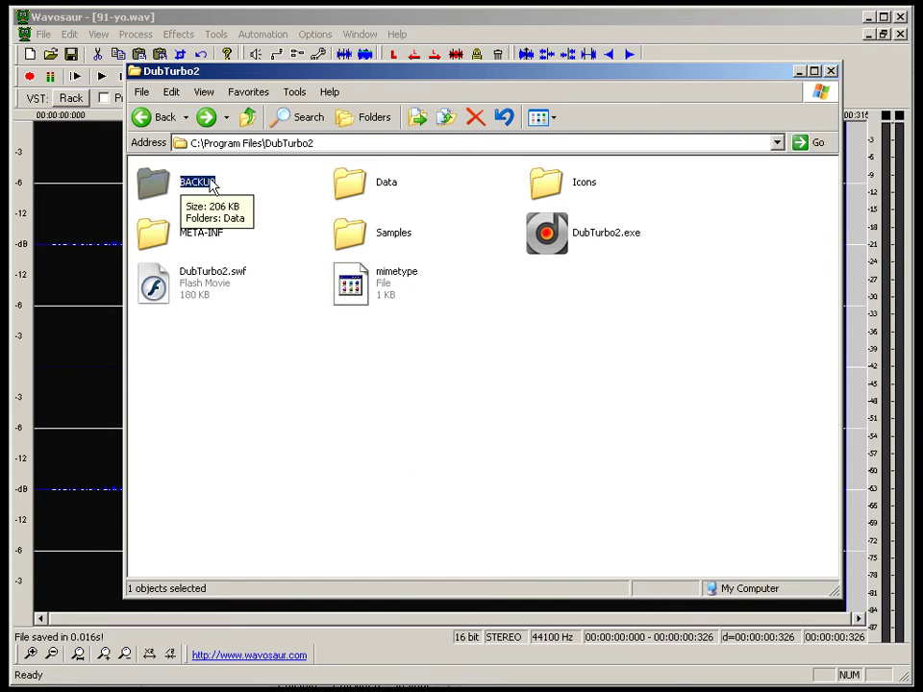
{"action": "double_click", "coordinate": [387, 184]}
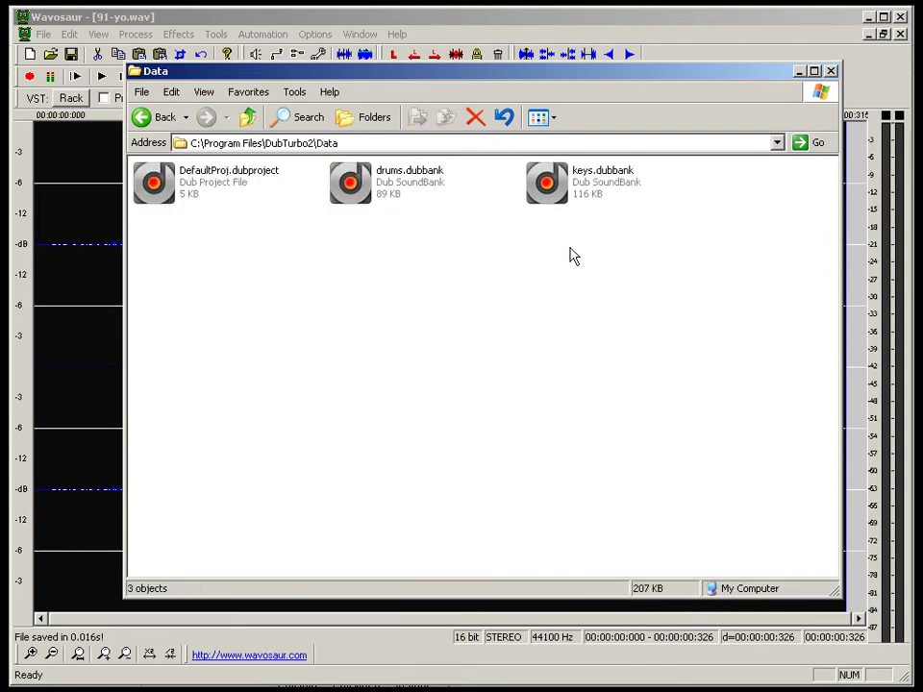
{"action": "left_click", "coordinate": [142, 116]}
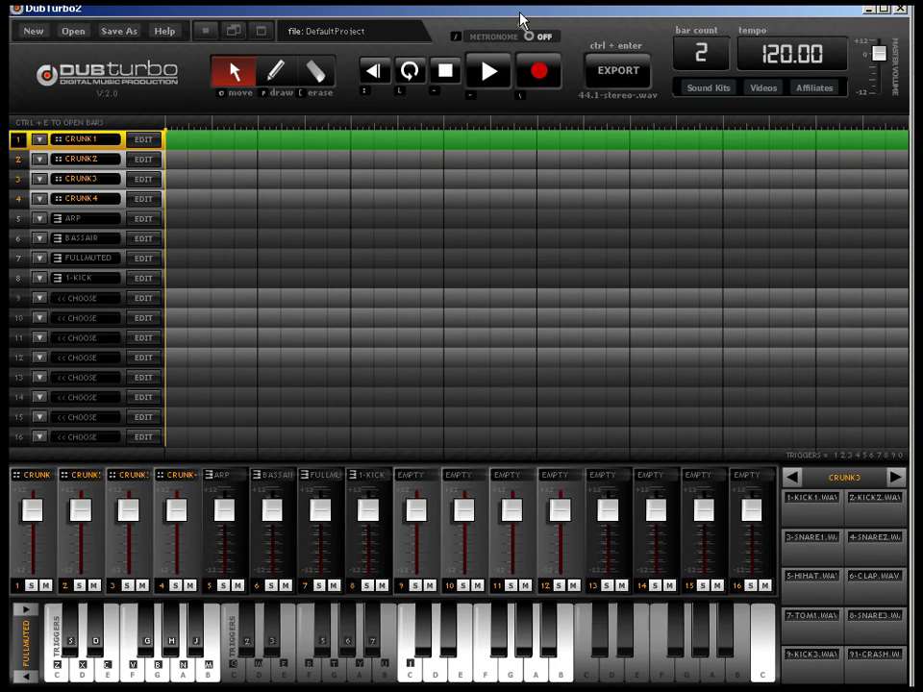
Step: Draw a bar on the CRUNK1 track and set the project tempo to 190
{"action": "left_click", "coordinate": [272, 84]}
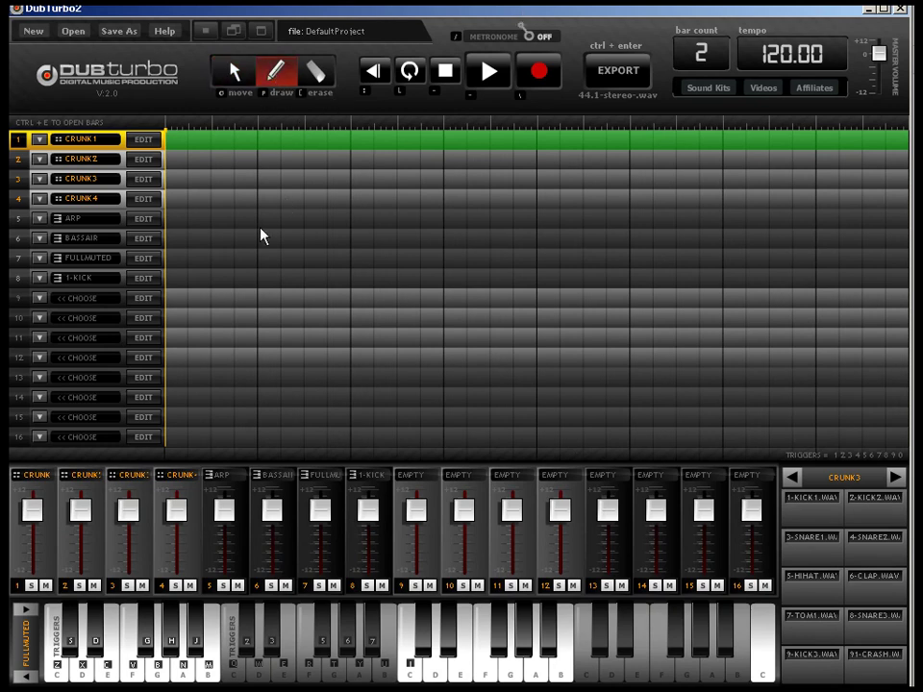
{"action": "left_click", "coordinate": [192, 149]}
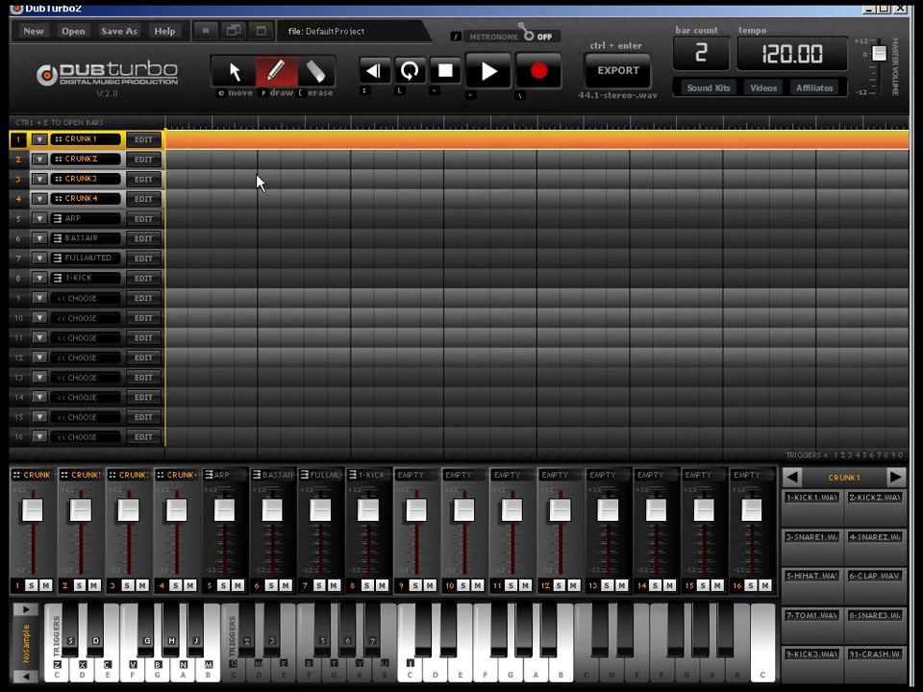
{"action": "double_click", "coordinate": [797, 46]}
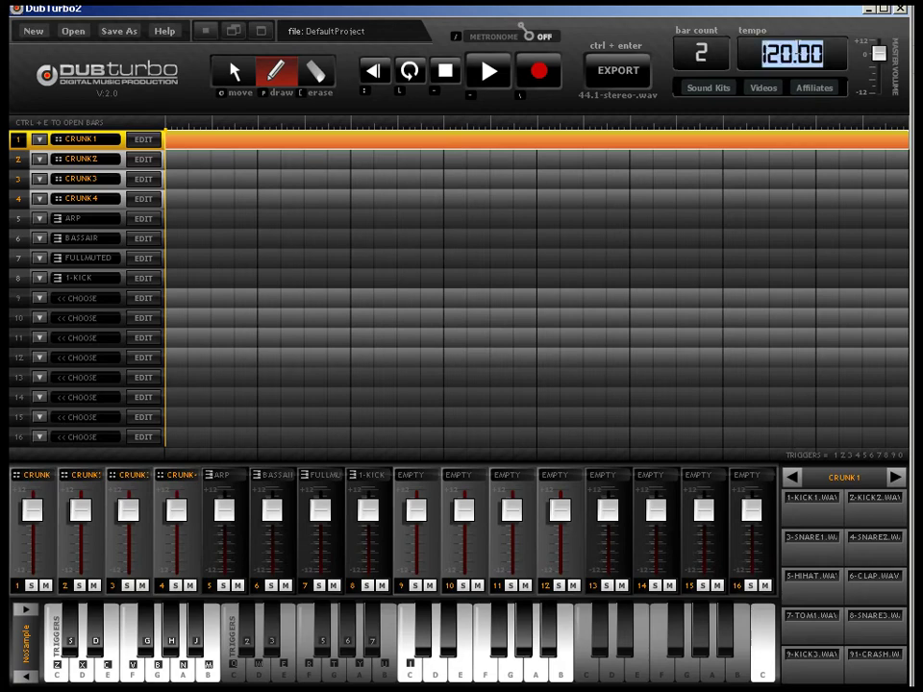
{"action": "type", "text": "190"}
{"action": "key", "text": "Return"}
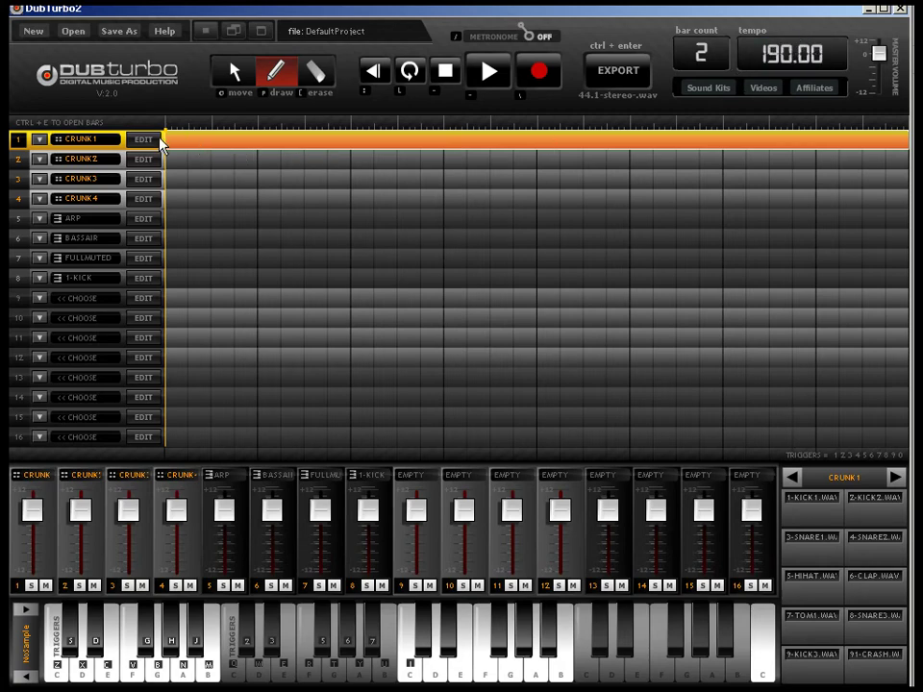
Step: In the CRUNK1 bar's drum pattern, place three kick hits on row 1 and two snare hits on row 3
{"action": "double_click", "coordinate": [238, 145]}
{"action": "left_click", "coordinate": [347, 143]}
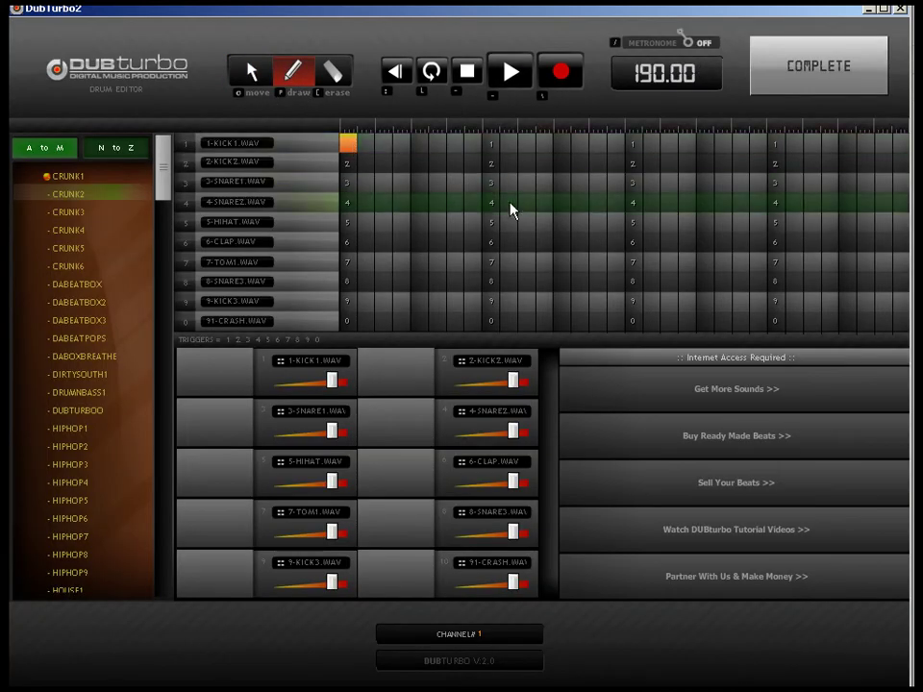
{"action": "left_click", "coordinate": [491, 183]}
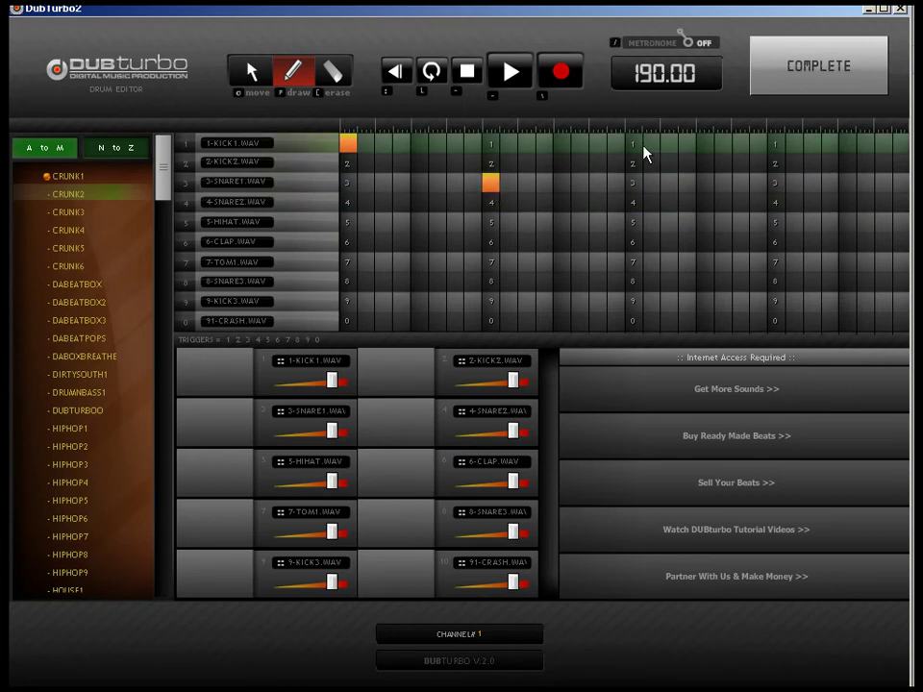
{"action": "left_click", "coordinate": [705, 144]}
{"action": "left_click", "coordinate": [776, 182]}
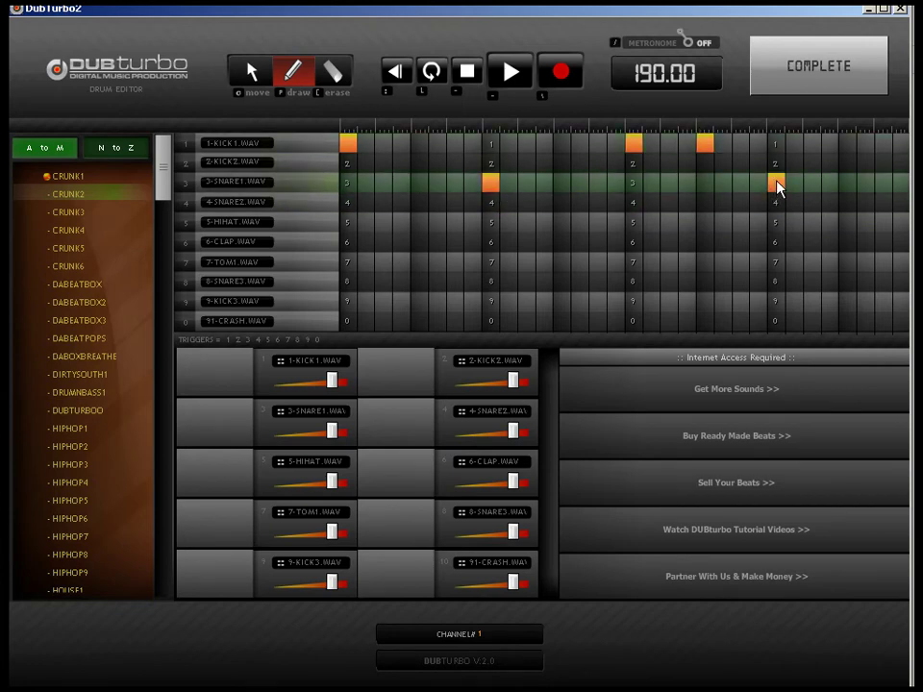
Step: Switch the drum kit to HIPHOP7, shift the open-hat and shaker hits slightly later, and add two early shaker hits
{"action": "left_click", "coordinate": [92, 535]}
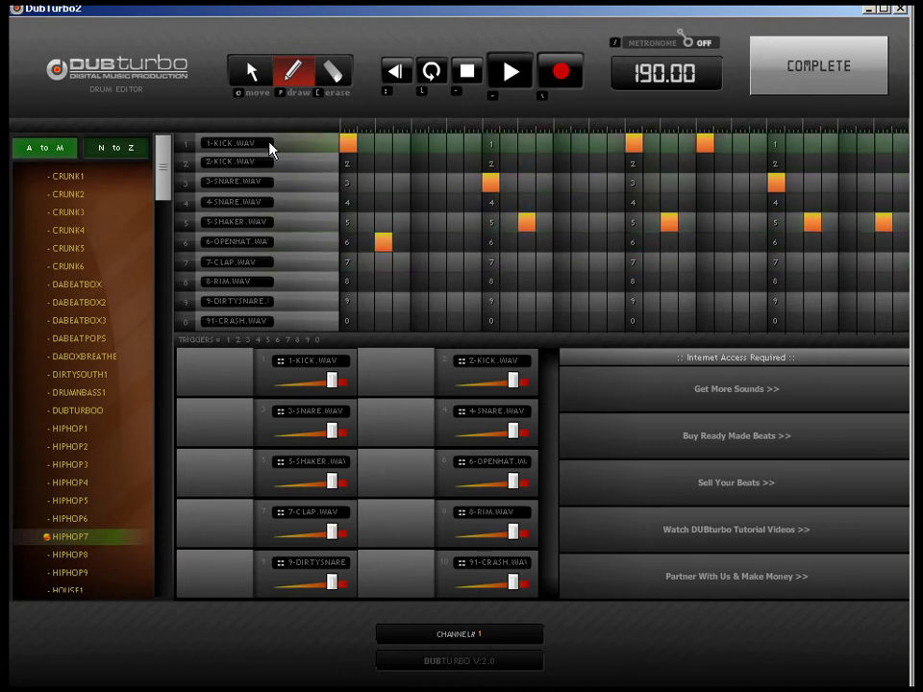
{"action": "key", "text": "q"}
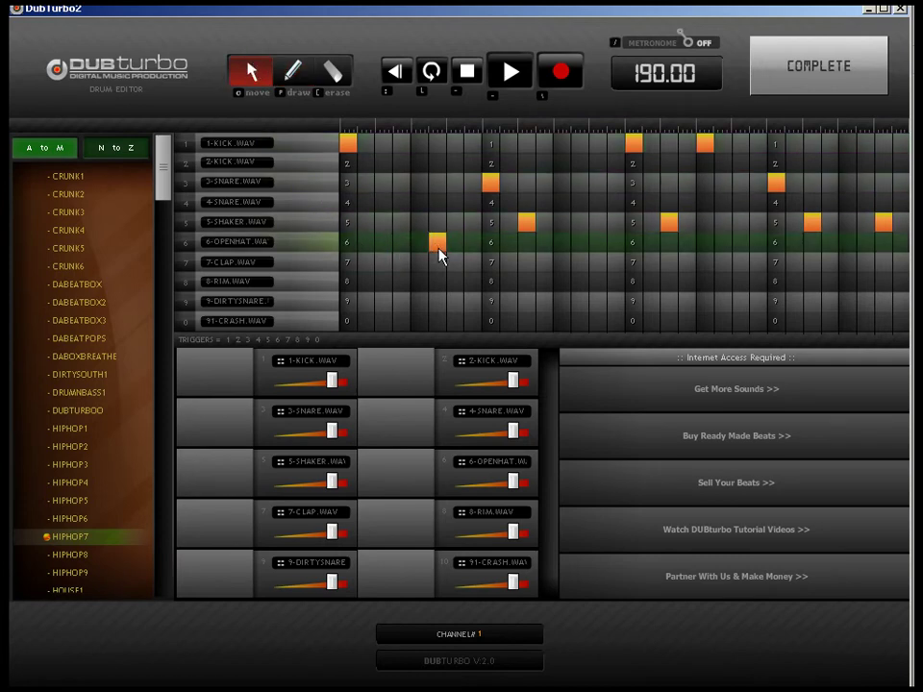
{"action": "left_click_drag", "start_coordinate": [439, 254], "coordinate": [422, 251]}
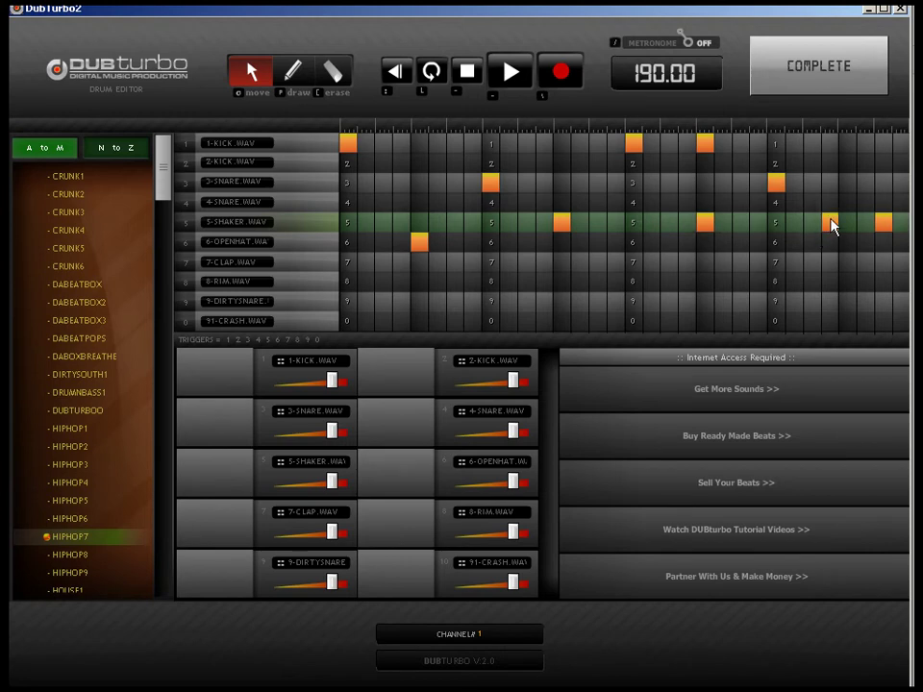
{"action": "left_click_drag", "start_coordinate": [832, 225], "coordinate": [850, 228]}
{"action": "key", "text": "w"}
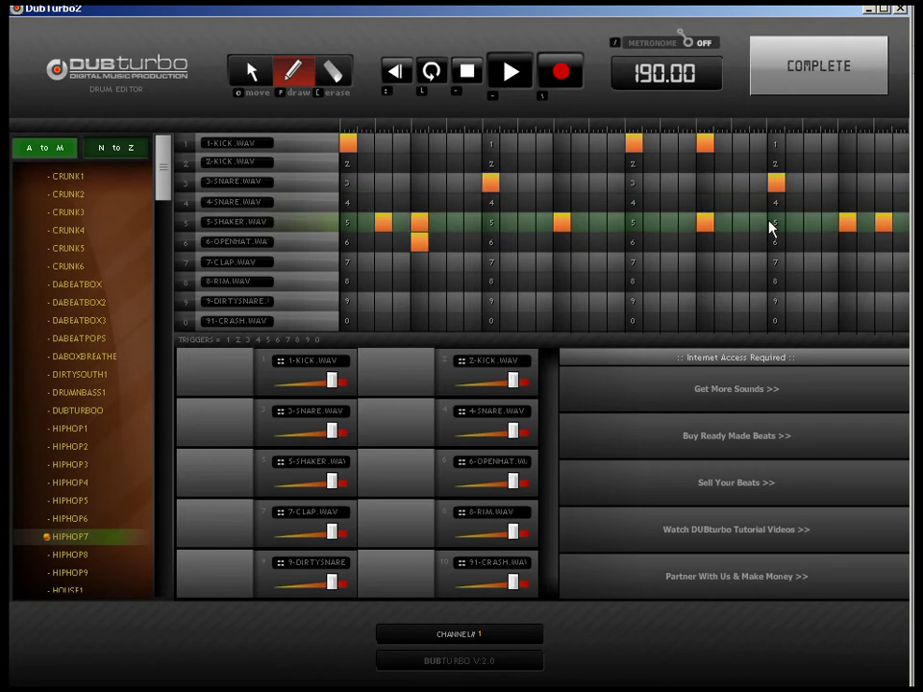
{"action": "left_click", "coordinate": [793, 85]}
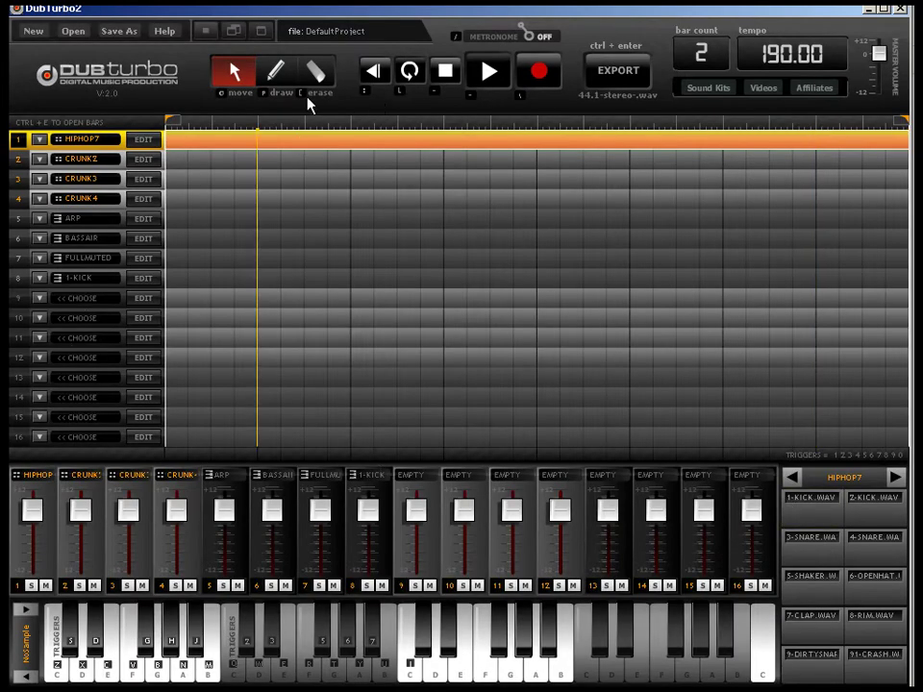
Step: Draw a bar across the ARP track and change its sound to 1-KICK from the ZZ-RANDOM group
{"action": "left_click", "coordinate": [275, 72]}
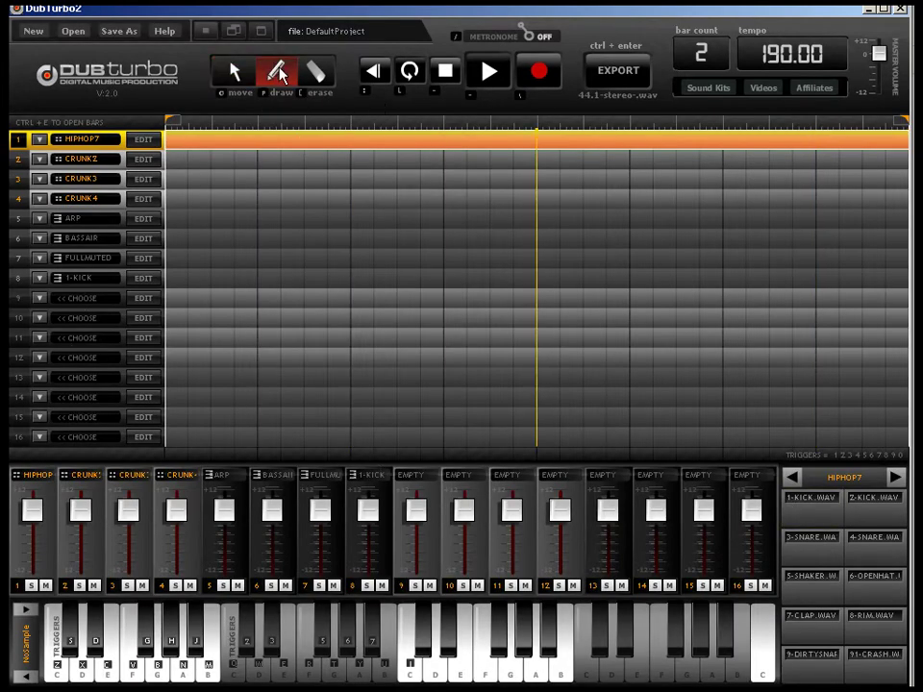
{"action": "left_click", "coordinate": [182, 222]}
{"action": "left_click", "coordinate": [882, 223]}
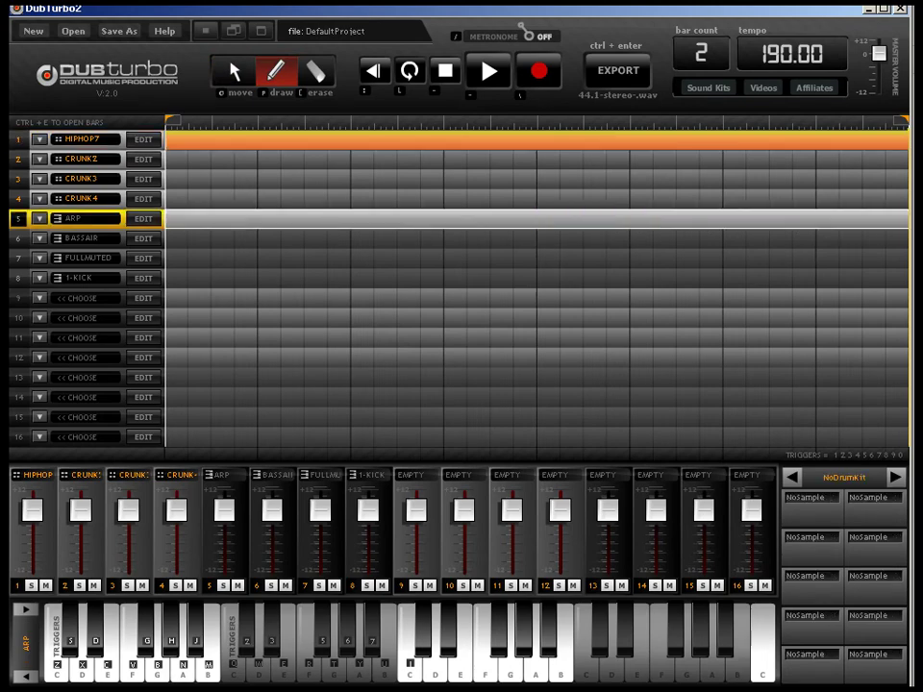
{"action": "left_click", "coordinate": [144, 220]}
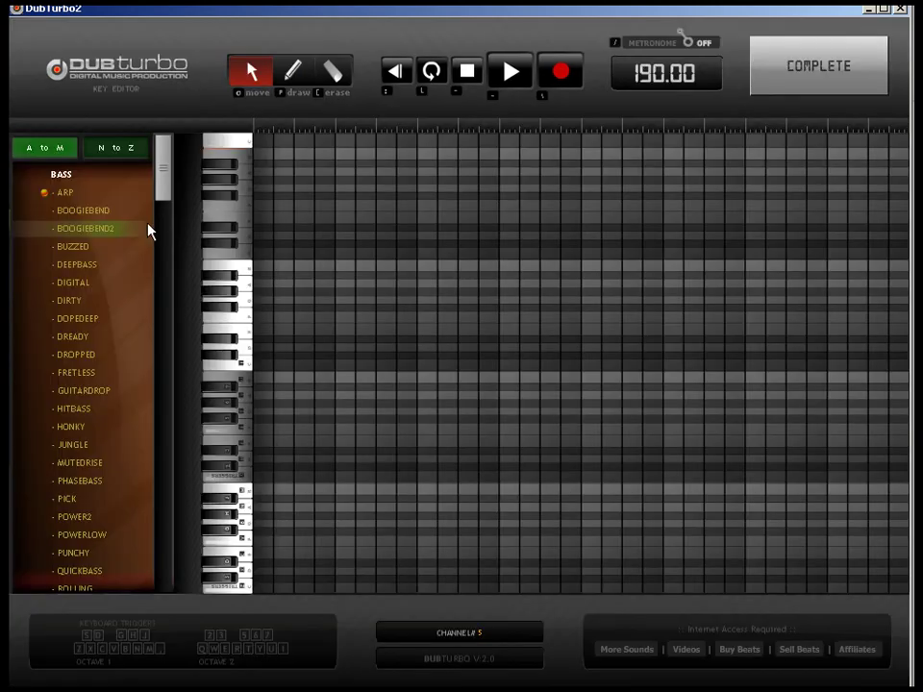
{"action": "left_click", "coordinate": [131, 154]}
{"action": "left_click_drag", "start_coordinate": [164, 201], "coordinate": [161, 549]}
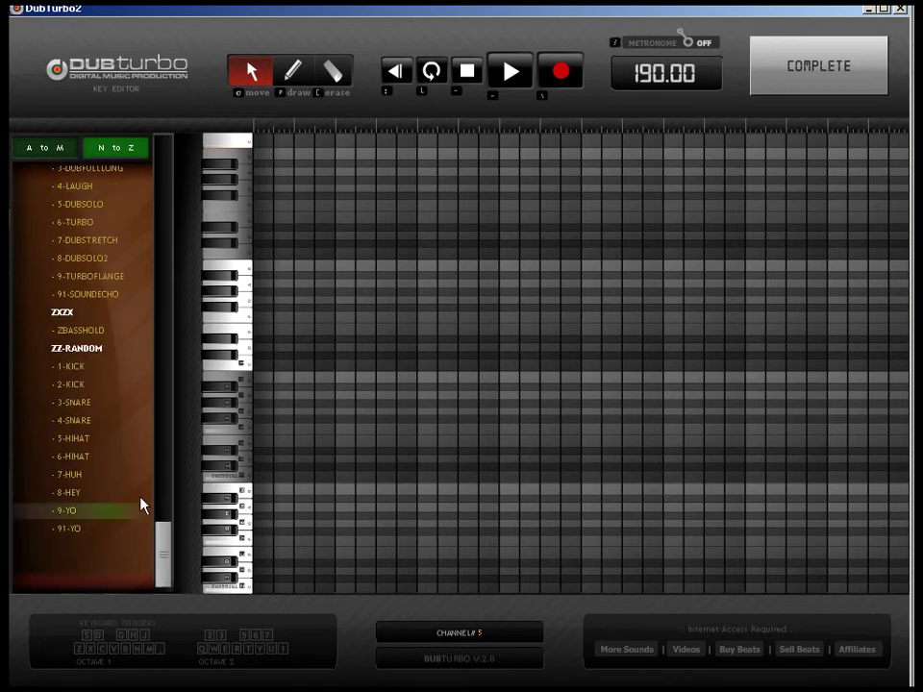
{"action": "left_click", "coordinate": [87, 370]}
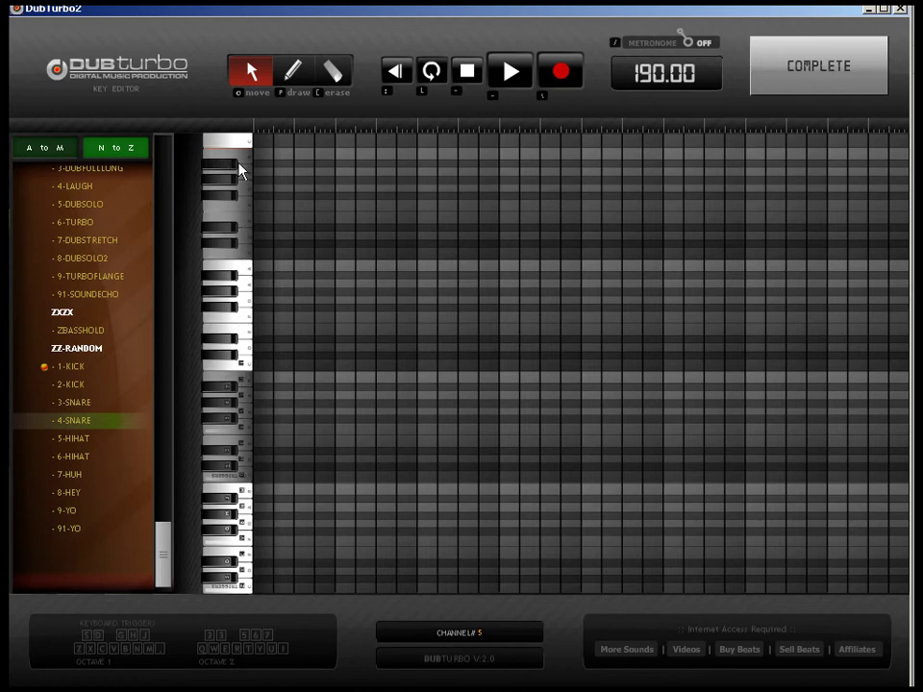
Step: Draw a low-pitched melody of short, spaced 1-KICK notes over roughly the first two thirds of channel 5's note grid
{"action": "left_click", "coordinate": [304, 81]}
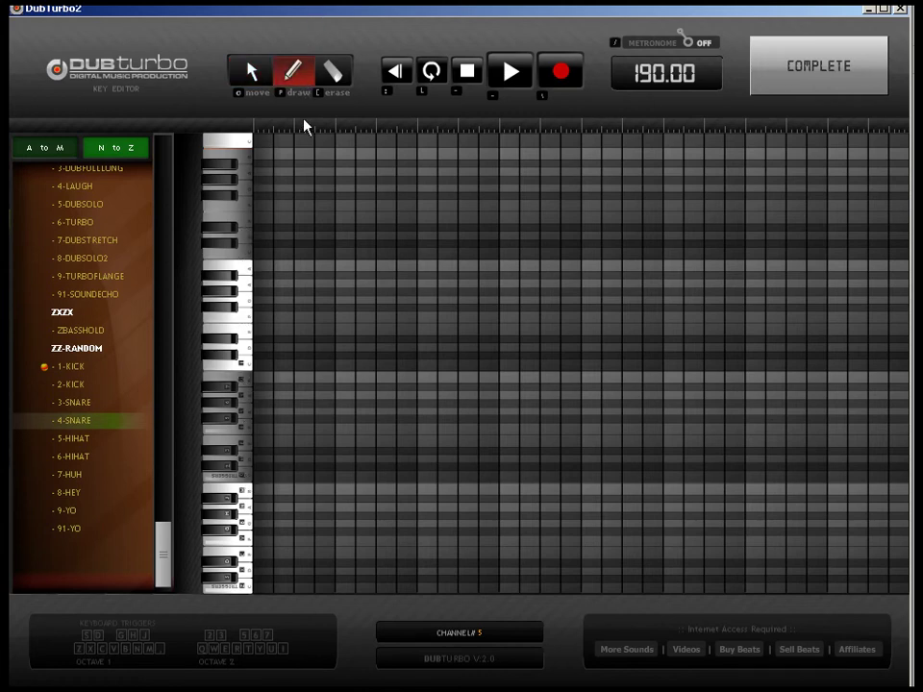
{"action": "left_click", "coordinate": [263, 476]}
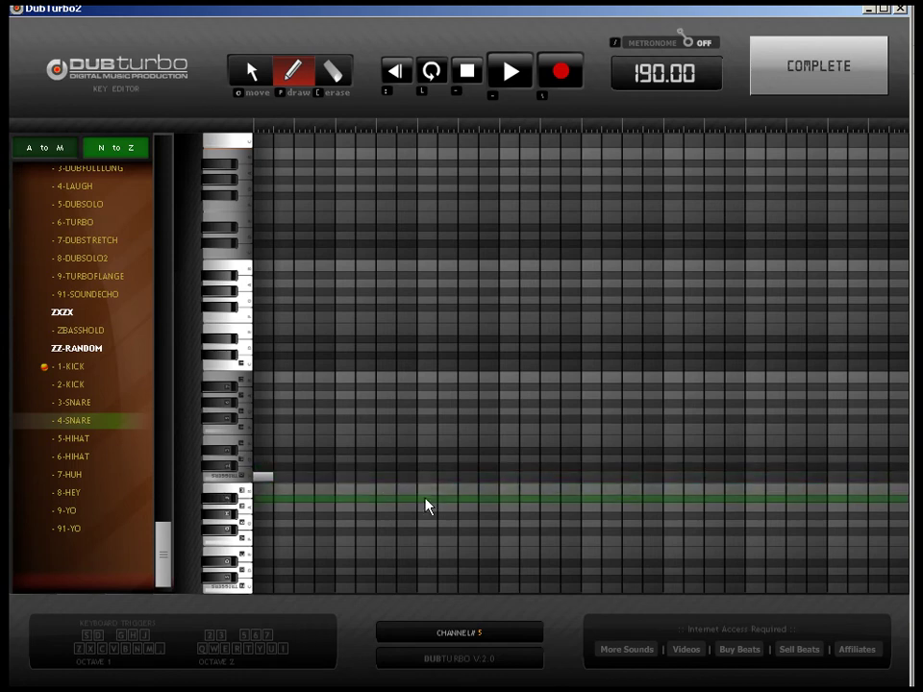
{"action": "left_click", "coordinate": [313, 517]}
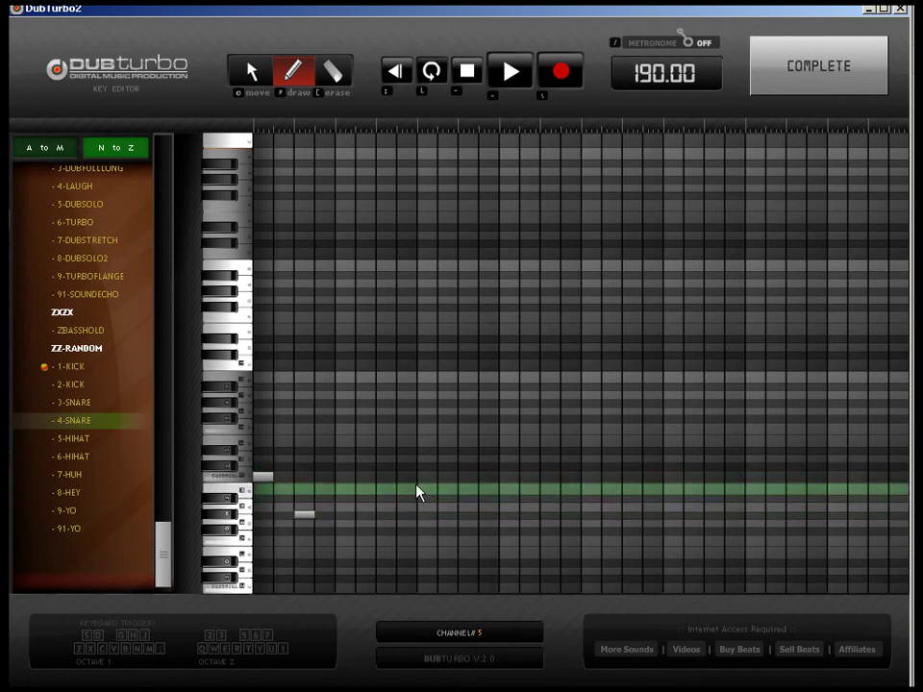
{"action": "left_click", "coordinate": [386, 476]}
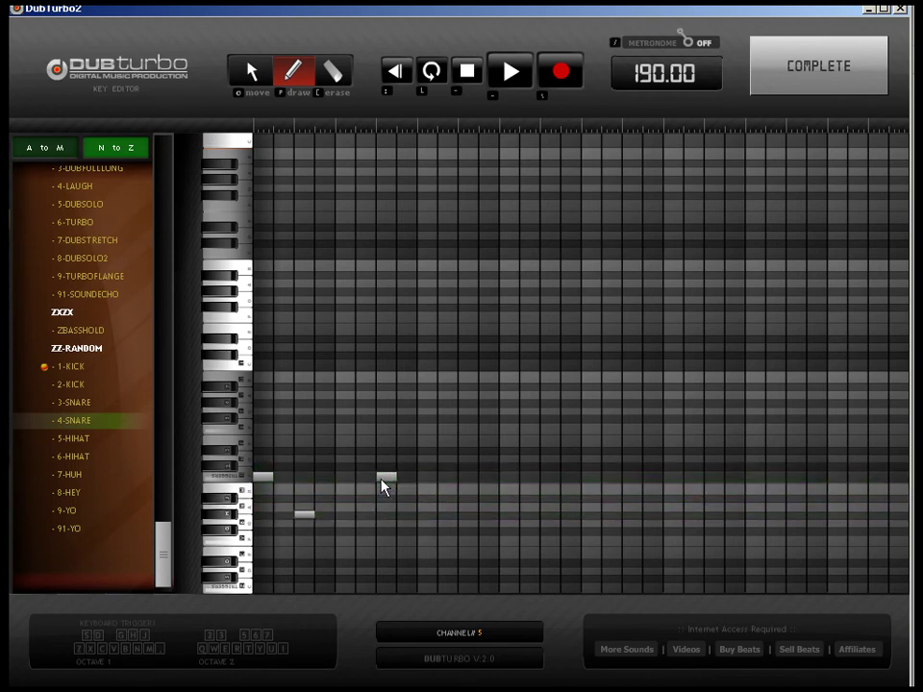
{"action": "left_click", "coordinate": [407, 488]}
{"action": "left_click", "coordinate": [428, 476]}
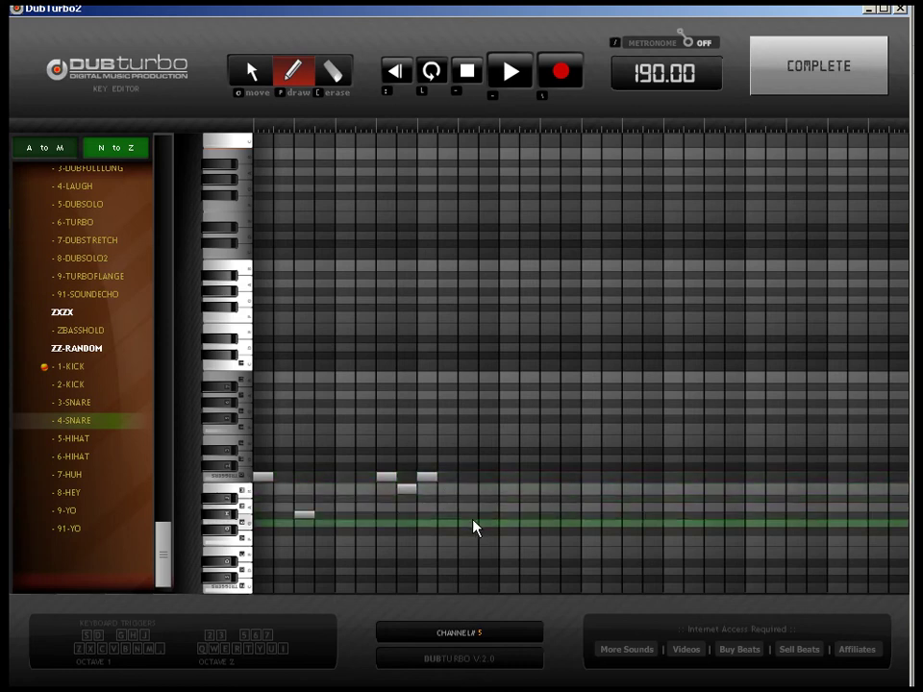
{"action": "left_click", "coordinate": [469, 515]}
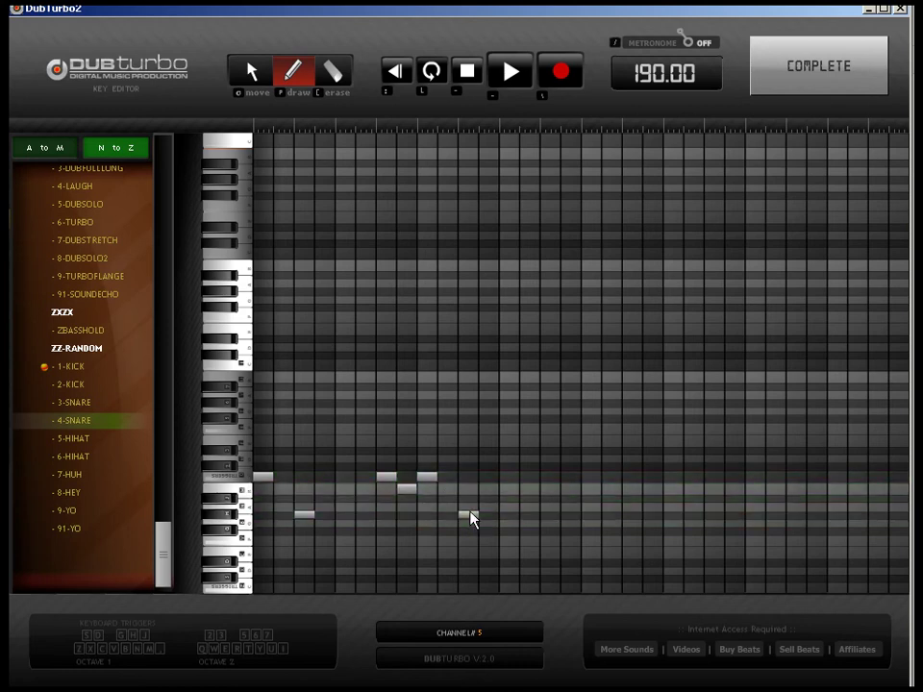
{"action": "left_click", "coordinate": [530, 476]}
{"action": "left_click", "coordinate": [569, 441]}
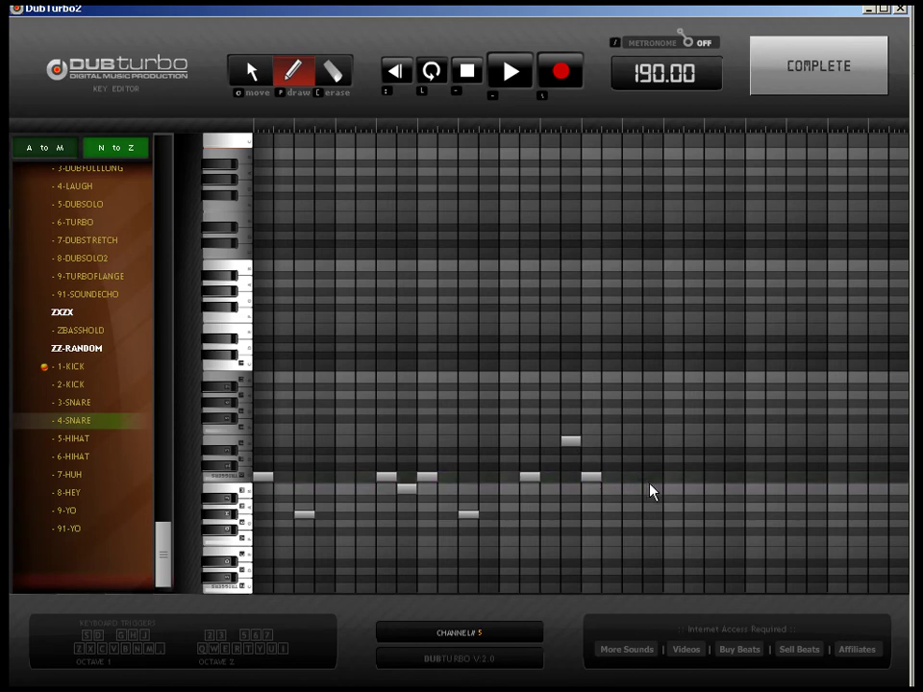
{"action": "left_click", "coordinate": [677, 516]}
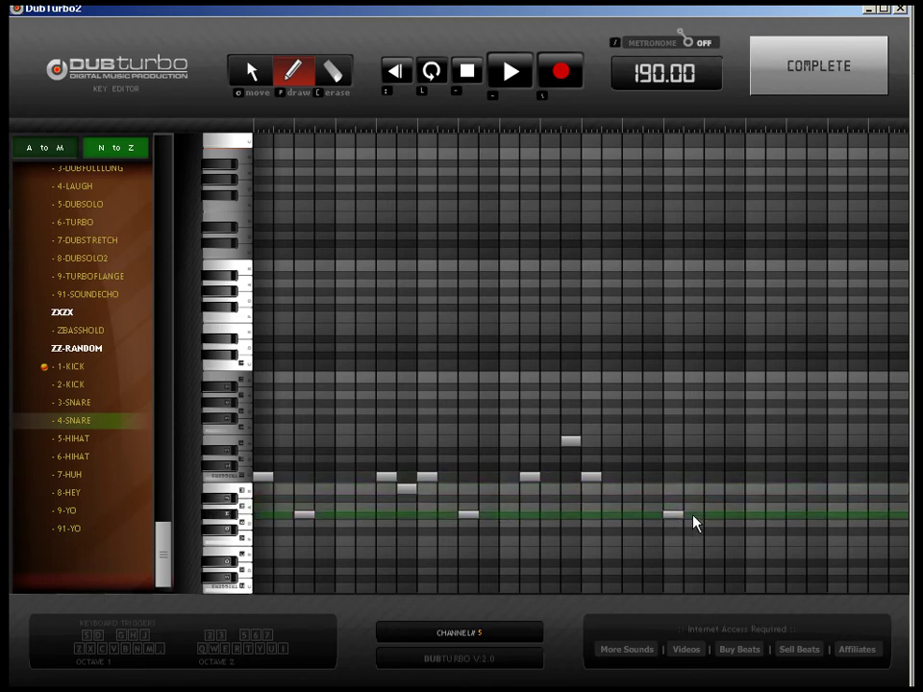
Step: Complete the 1-KICK pattern with a rising run of notes to the end of the bar and play back the beat
{"action": "left_click", "coordinate": [713, 459]}
{"action": "left_click", "coordinate": [755, 451]}
{"action": "left_click", "coordinate": [775, 429]}
{"action": "left_click", "coordinate": [796, 419]}
{"action": "left_click", "coordinate": [817, 403]}
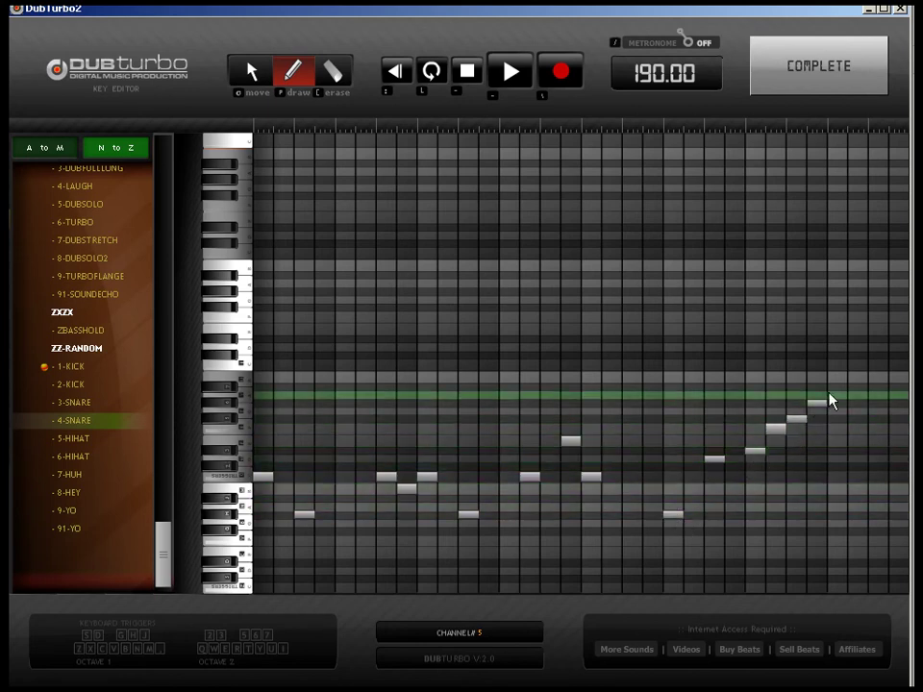
{"action": "left_click", "coordinate": [838, 387]}
{"action": "left_click", "coordinate": [858, 376]}
{"action": "left_click", "coordinate": [878, 366]}
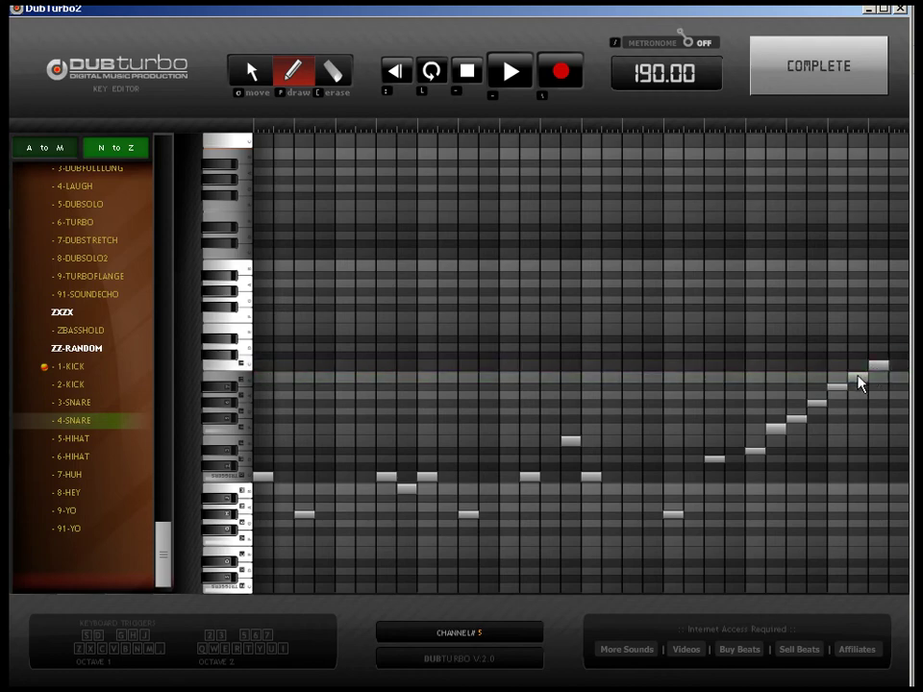
{"action": "left_click", "coordinate": [900, 316]}
{"action": "left_click", "coordinate": [799, 86]}
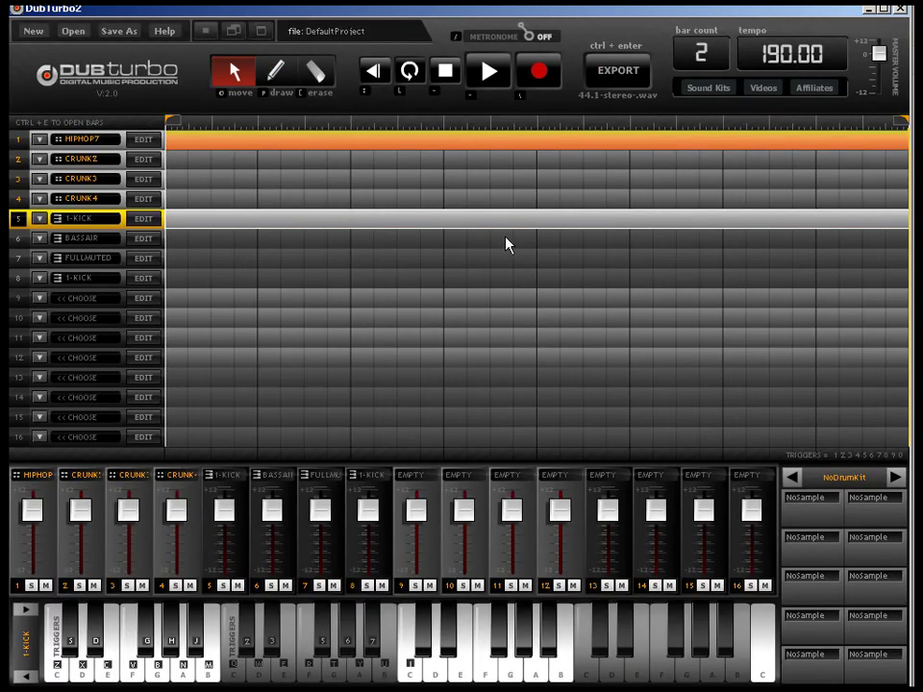
{"action": "key", "text": "space"}
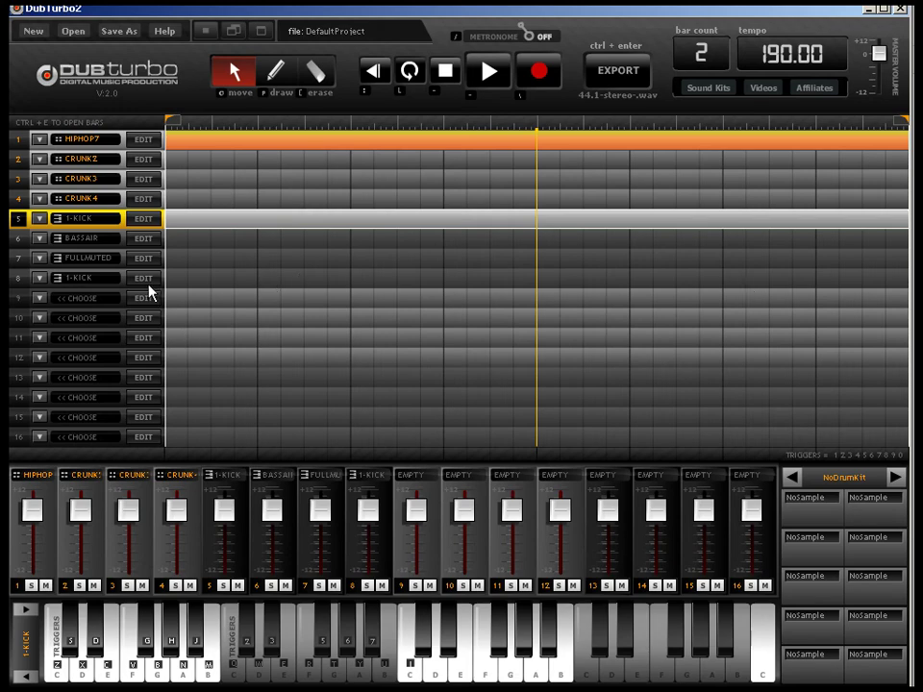
Step: Change track 5's sound to 3-SNARE from the ZZ-RANDOM group
{"action": "left_click", "coordinate": [154, 219]}
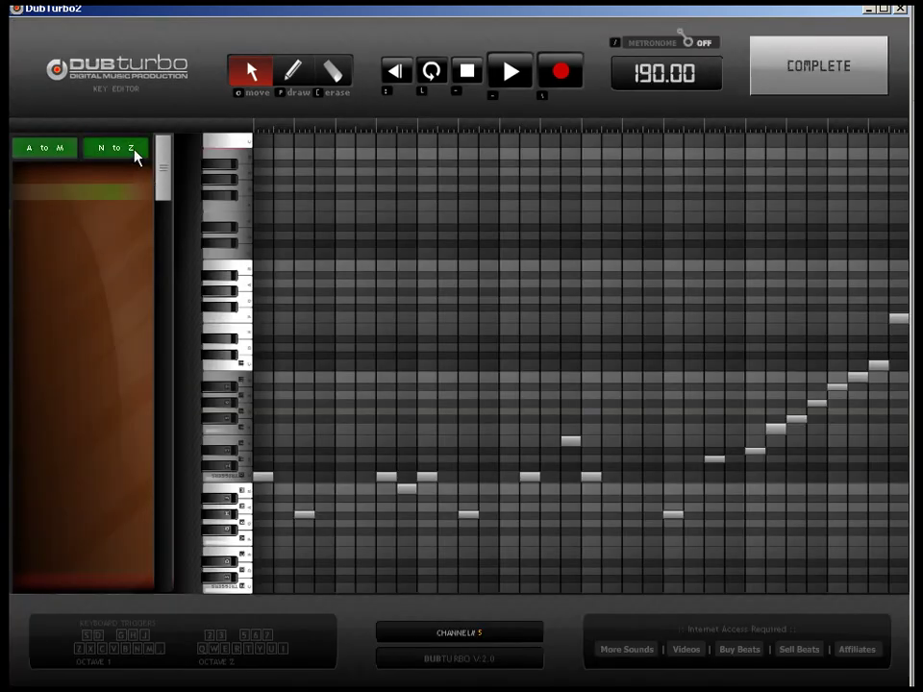
{"action": "left_click_drag", "start_coordinate": [159, 165], "coordinate": [176, 550]}
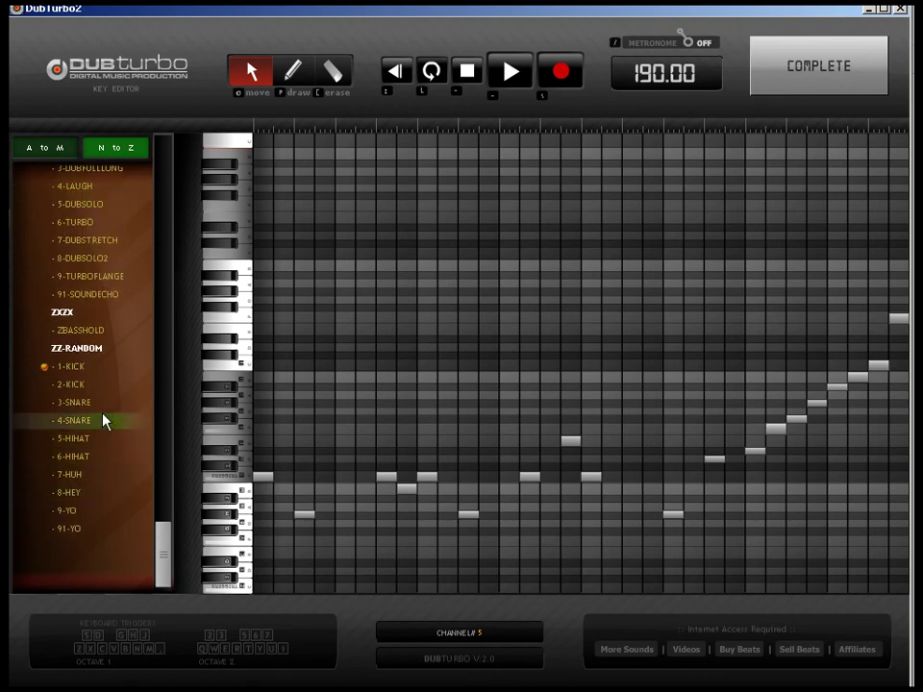
{"action": "left_click", "coordinate": [102, 408]}
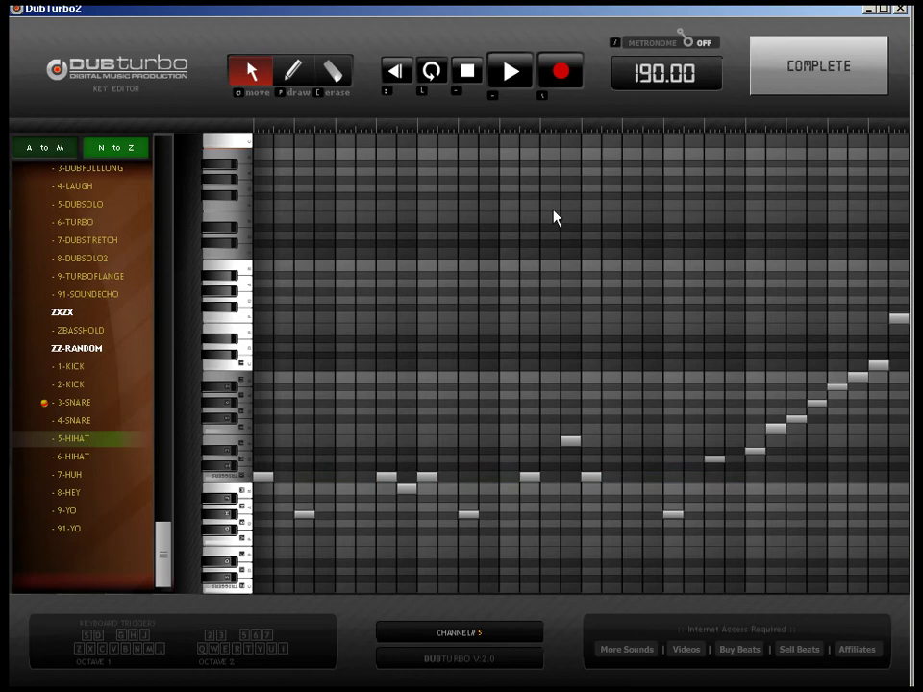
{"action": "left_click", "coordinate": [800, 54]}
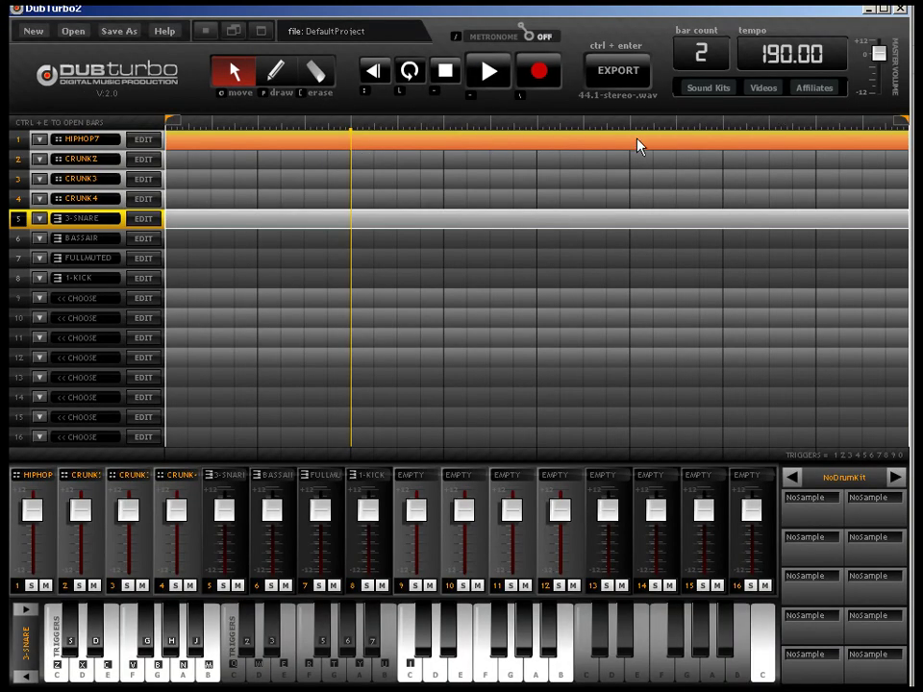
Step: Erase the existing bars on tracks 1 and 5 and draw a fresh bar on the 3-SNARE track
{"action": "left_click", "coordinate": [315, 73]}
{"action": "left_click", "coordinate": [283, 144]}
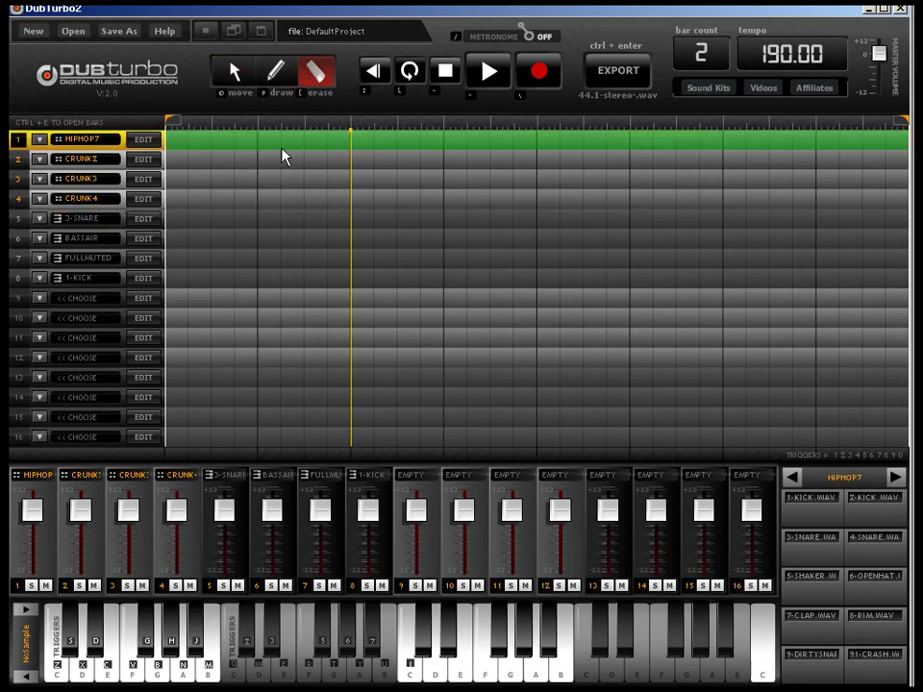
{"action": "left_click", "coordinate": [282, 85]}
{"action": "left_click", "coordinate": [195, 226]}
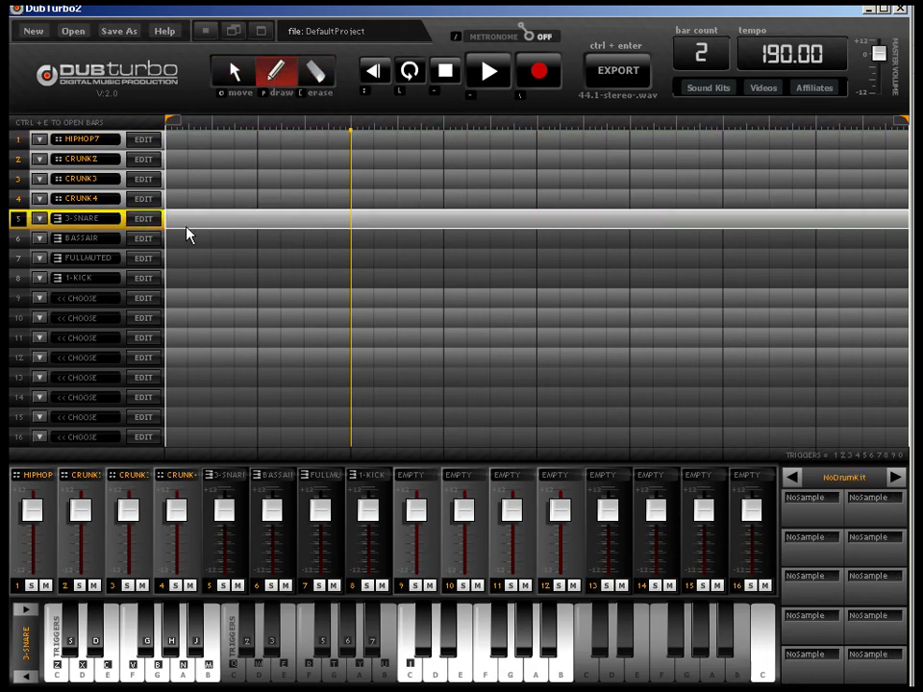
Step: Assign the 1-KICK sound from the ZZ-RANDOM group to the new bar on track 5
{"action": "left_click", "coordinate": [146, 221]}
{"action": "left_click", "coordinate": [116, 148]}
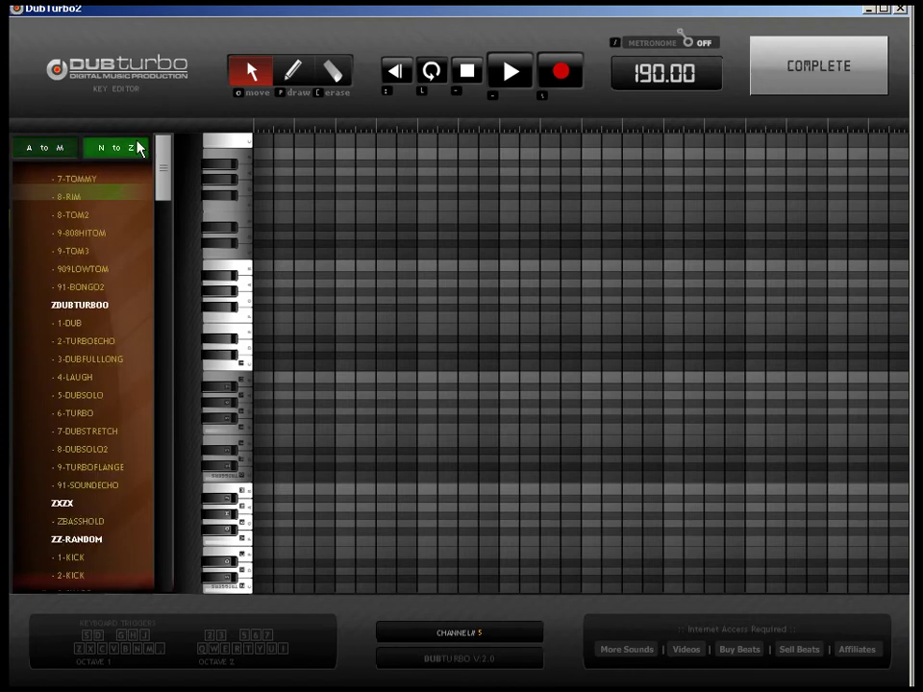
{"action": "left_click_drag", "start_coordinate": [161, 169], "coordinate": [164, 546]}
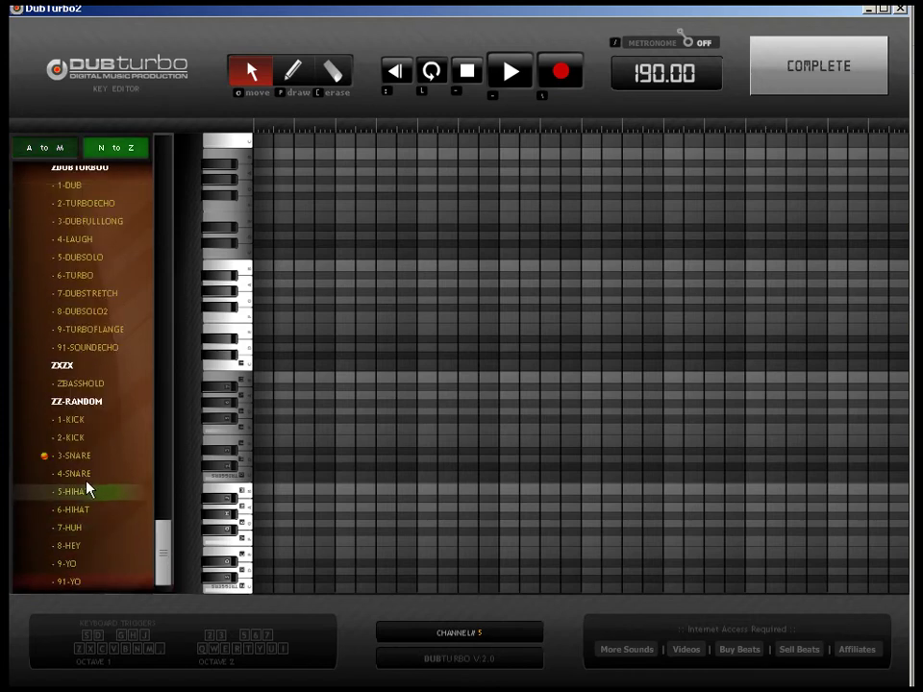
{"action": "left_click", "coordinate": [86, 424]}
Step: Draw 1-KICK notes on the second-octave C row at grid columns 1, 13 and 17 of track 5's pattern and close the pattern
{"action": "left_click", "coordinate": [293, 72]}
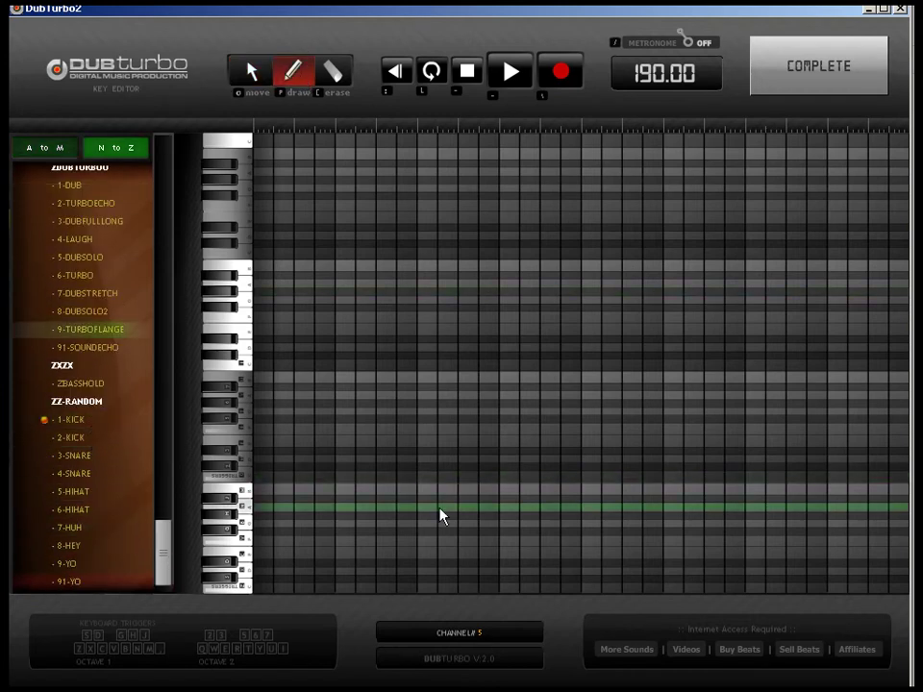
{"action": "left_click", "coordinate": [262, 478]}
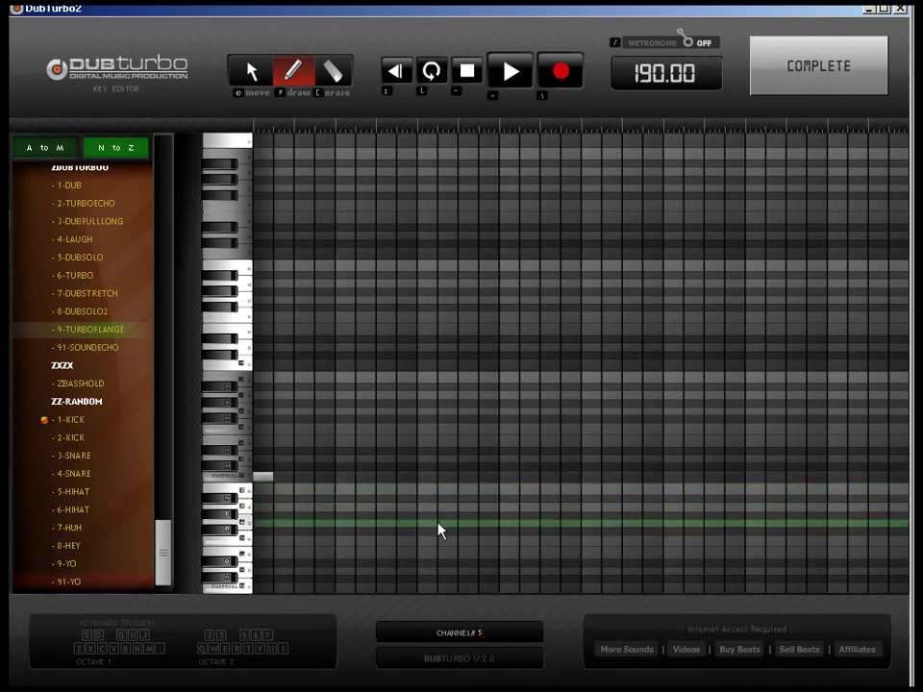
{"action": "left_click", "coordinate": [508, 478]}
{"action": "left_click", "coordinate": [592, 478]}
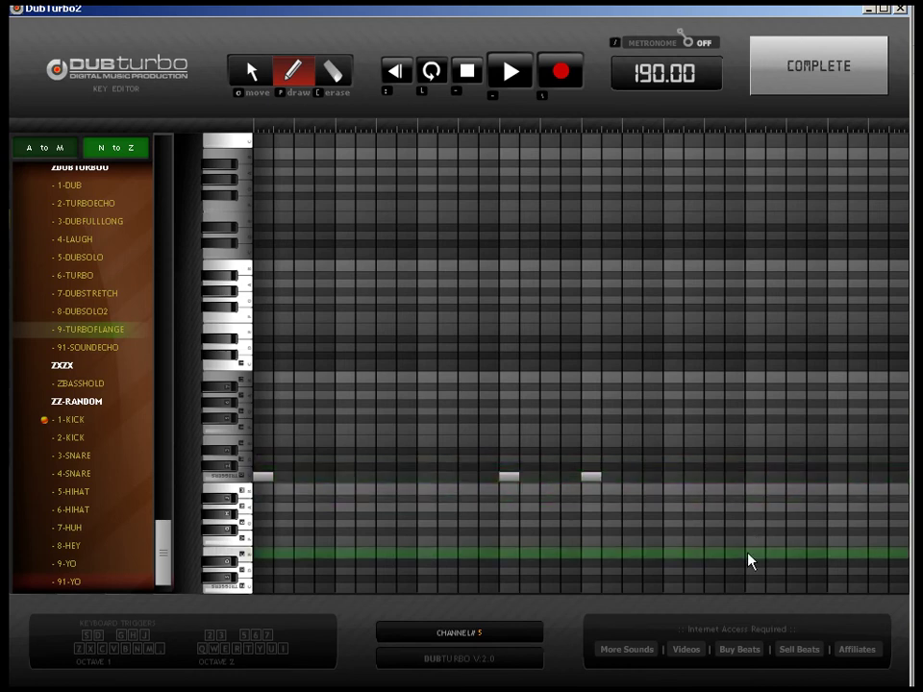
{"action": "left_click", "coordinate": [784, 87]}
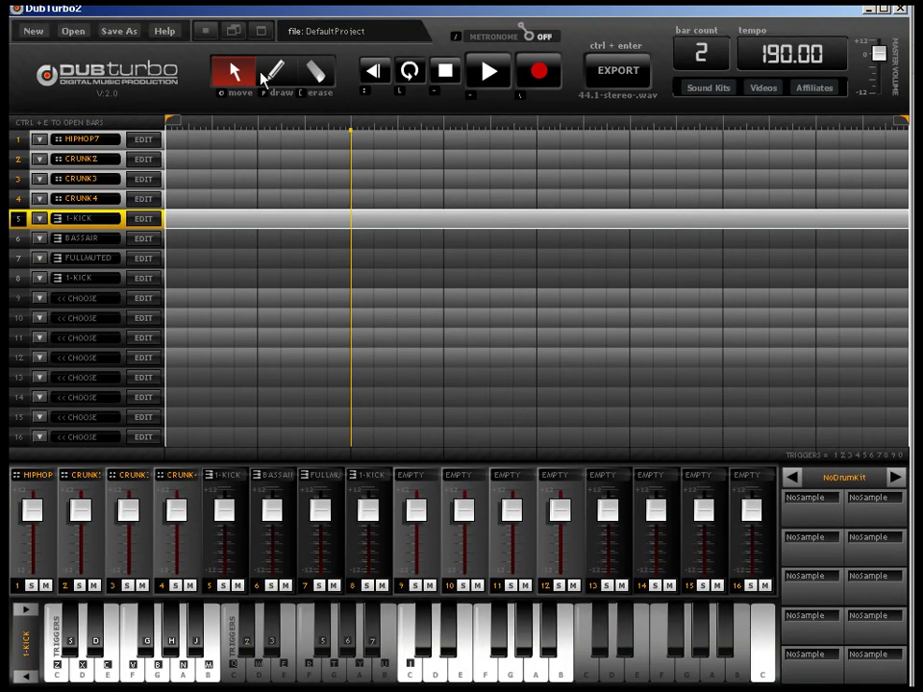
Step: Draw a full-length bar on track 6 and assign it the 3-SNARE sound from the ZZ-RANDOM group
{"action": "left_click", "coordinate": [280, 74]}
{"action": "left_click_drag", "start_coordinate": [208, 242], "coordinate": [899, 248]}
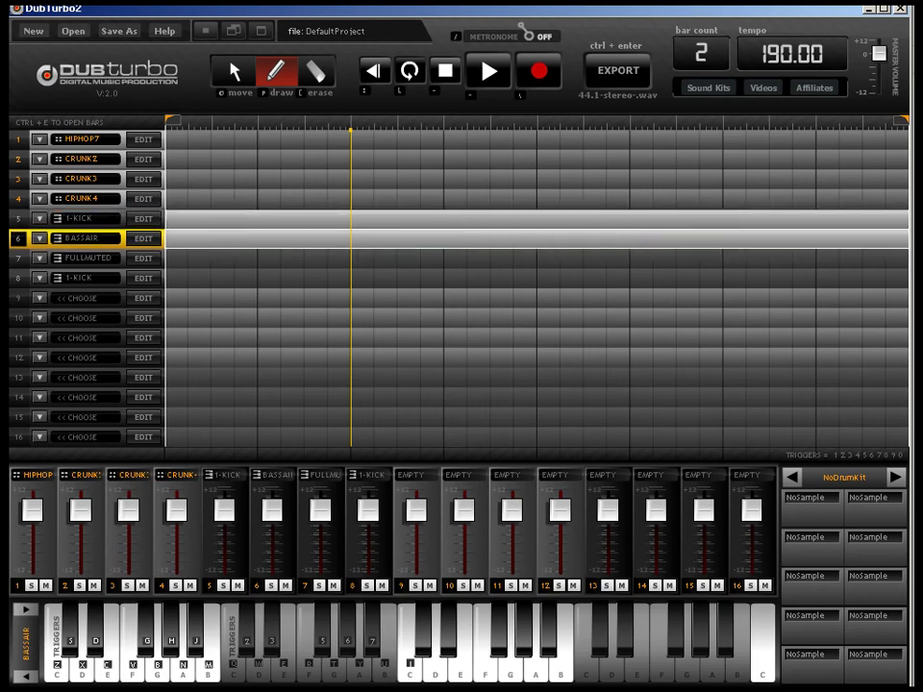
{"action": "left_click", "coordinate": [159, 239]}
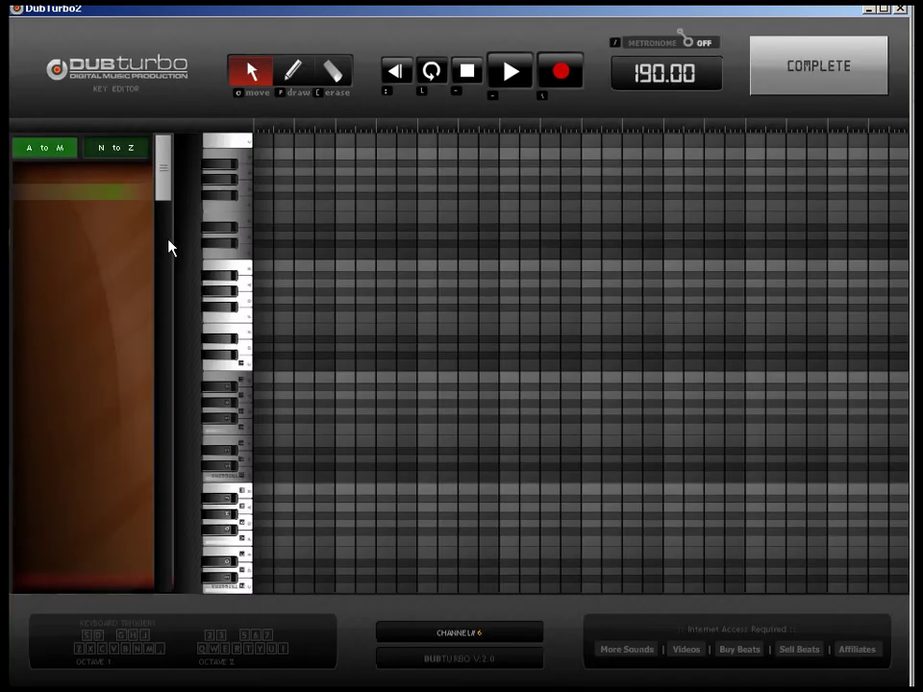
{"action": "left_click", "coordinate": [124, 150]}
{"action": "left_click_drag", "start_coordinate": [164, 162], "coordinate": [177, 550]}
{"action": "left_click", "coordinate": [93, 408]}
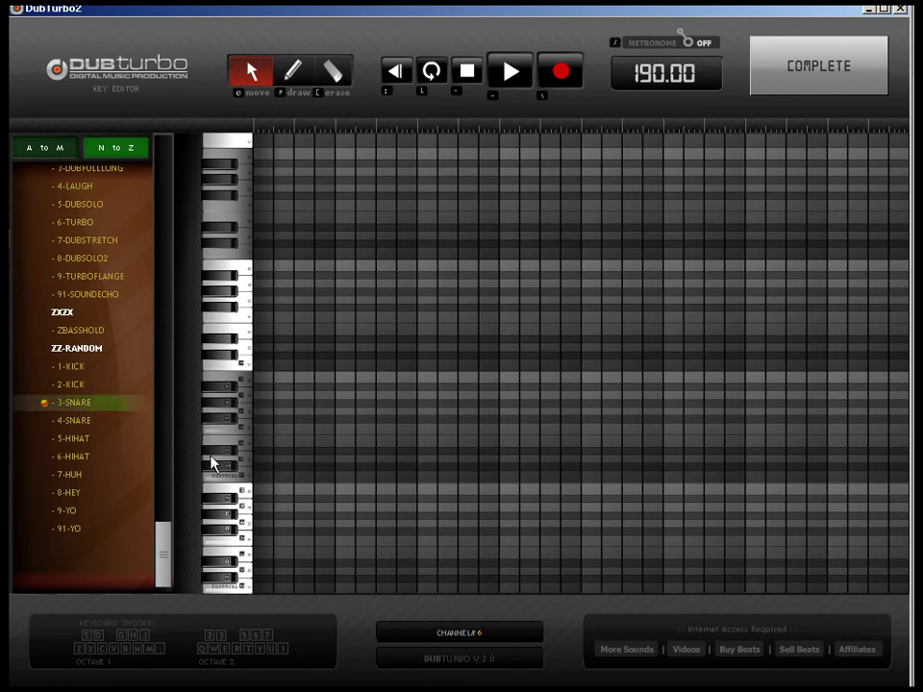
Step: Draw 3-SNARE notes on the second-octave C row at grid columns 9 and 25, plus a lower-pitched note at column 29
{"action": "left_click", "coordinate": [300, 74]}
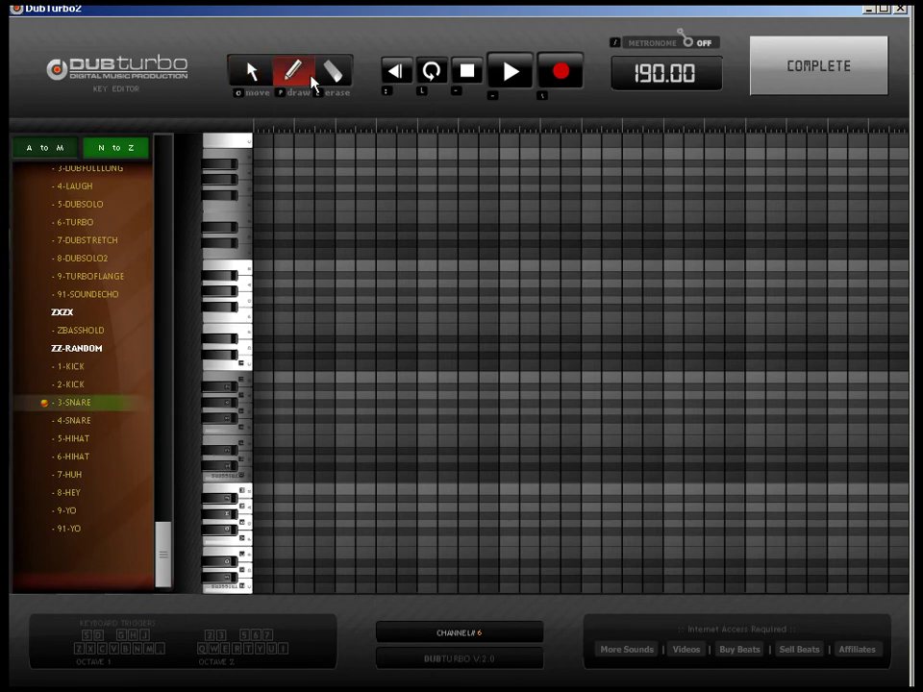
{"action": "left_click", "coordinate": [428, 480]}
{"action": "left_click", "coordinate": [754, 478]}
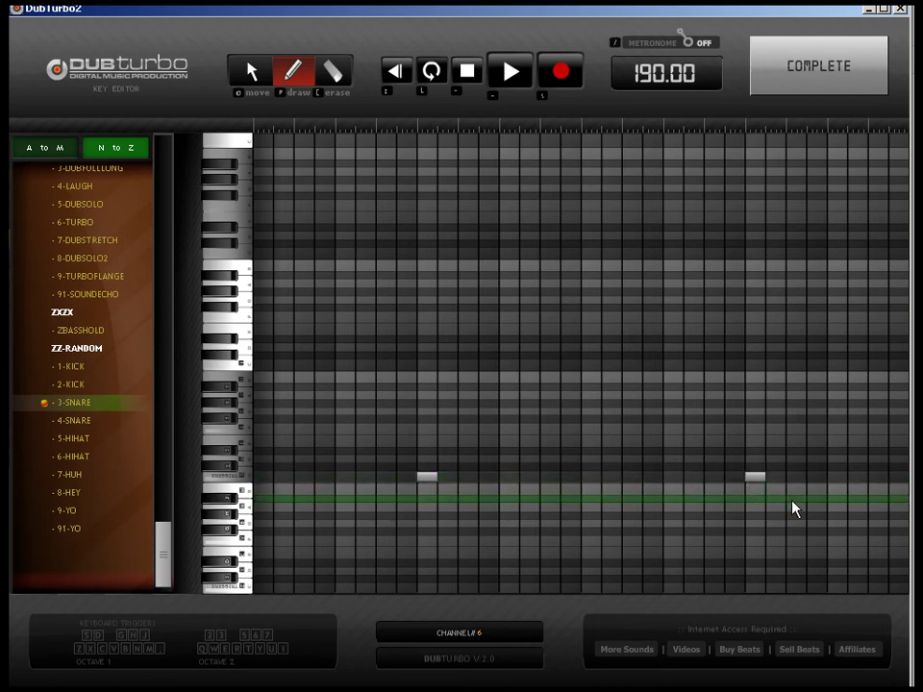
{"action": "left_click", "coordinate": [837, 531]}
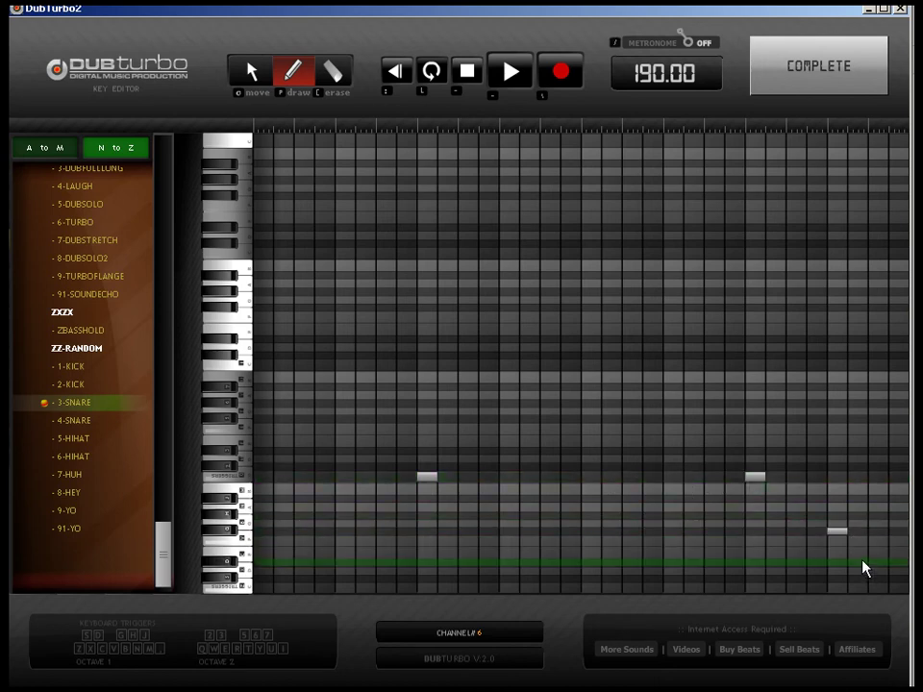
{"action": "left_click", "coordinate": [810, 75]}
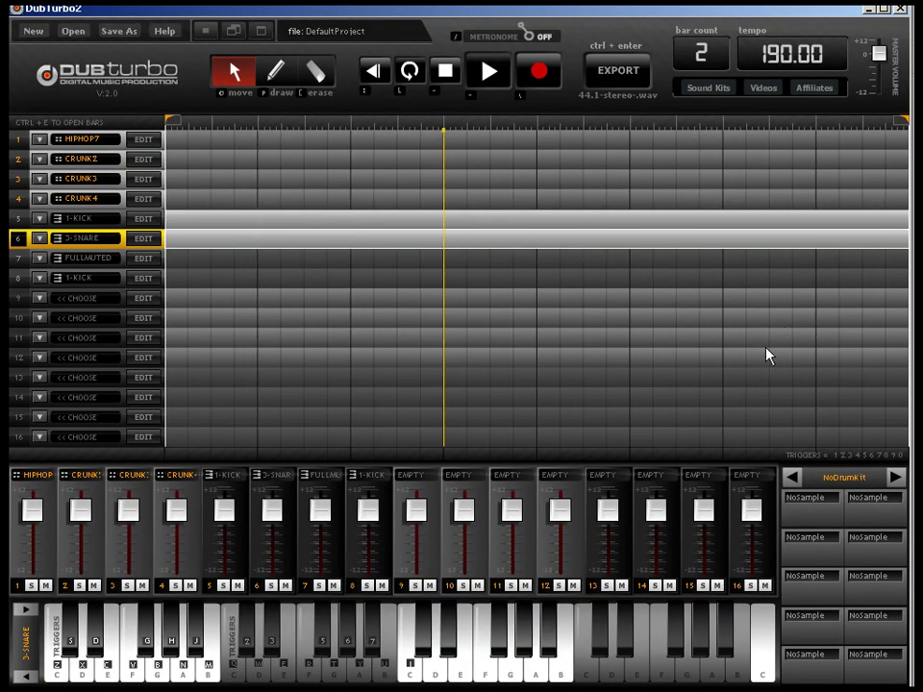
Step: In track 5's kick pattern, shift the second note to grid column 15, add notes at columns 21 and 31, and play the beat
{"action": "left_click", "coordinate": [177, 228]}
{"action": "left_click", "coordinate": [143, 219]}
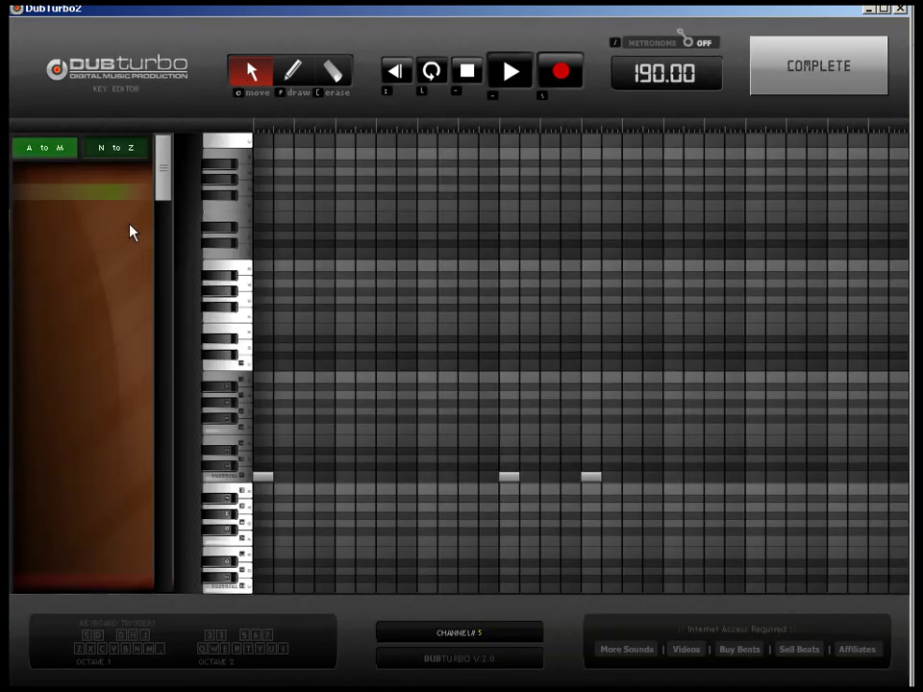
{"action": "left_click_drag", "start_coordinate": [518, 480], "coordinate": [526, 484]}
{"action": "left_click", "coordinate": [292, 71]}
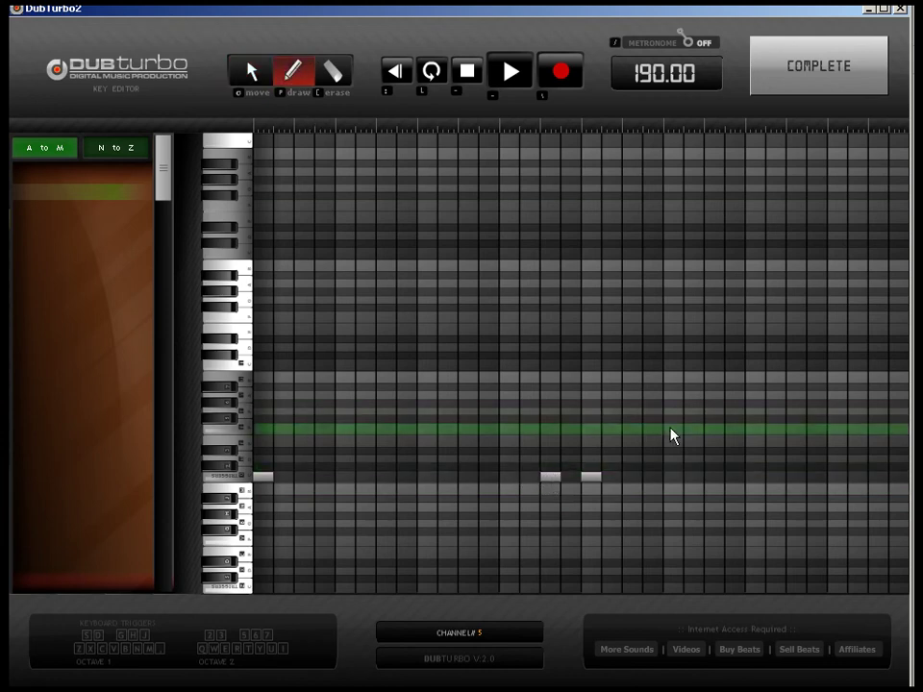
{"action": "left_click", "coordinate": [674, 478]}
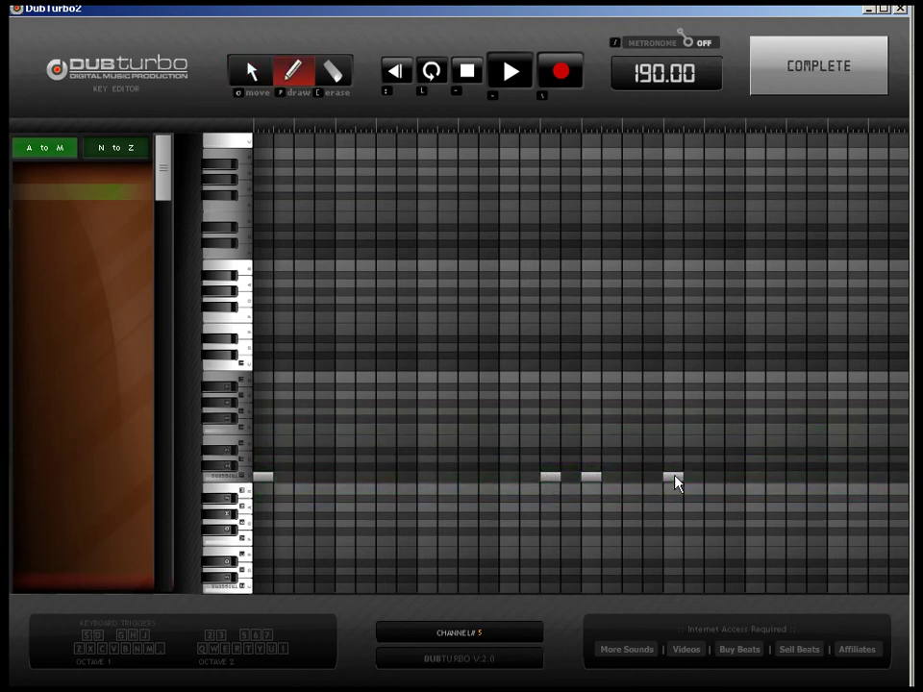
{"action": "left_click", "coordinate": [882, 478]}
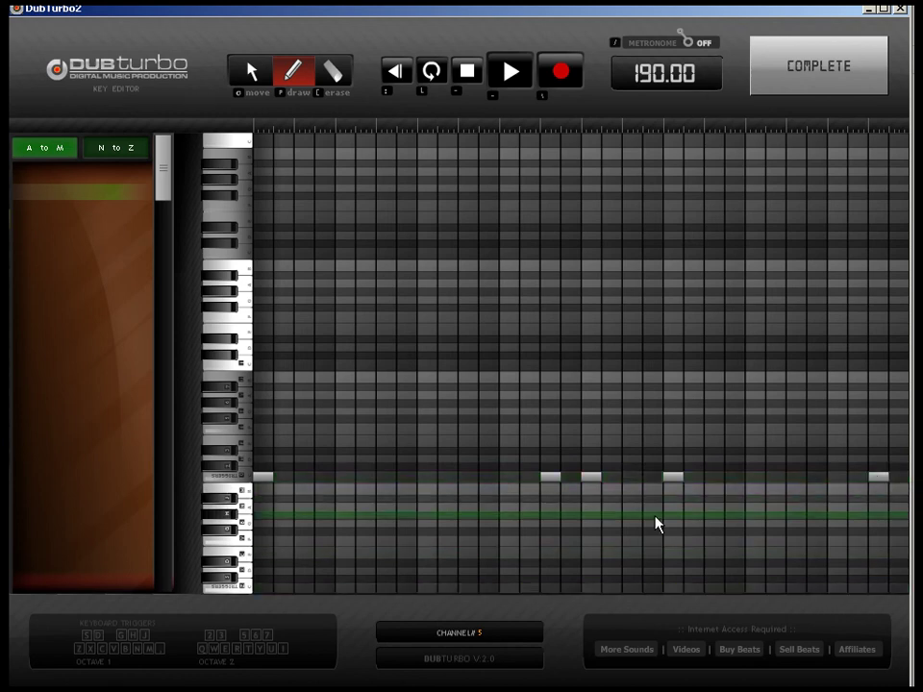
{"action": "left_click", "coordinate": [842, 63]}
{"action": "key", "text": "space"}
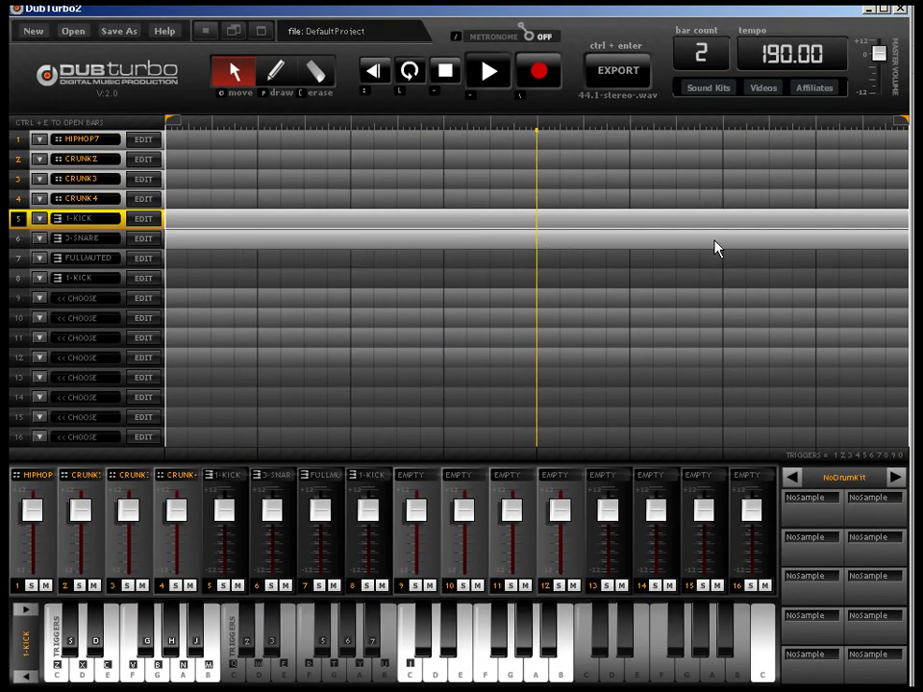
Step: Draw a full-length bar on track 7 and assign it the 5-HIHAT sound from the ZZ-RANDOM group
{"action": "left_click", "coordinate": [279, 77]}
{"action": "left_click_drag", "start_coordinate": [198, 258], "coordinate": [904, 257]}
{"action": "left_click", "coordinate": [150, 258]}
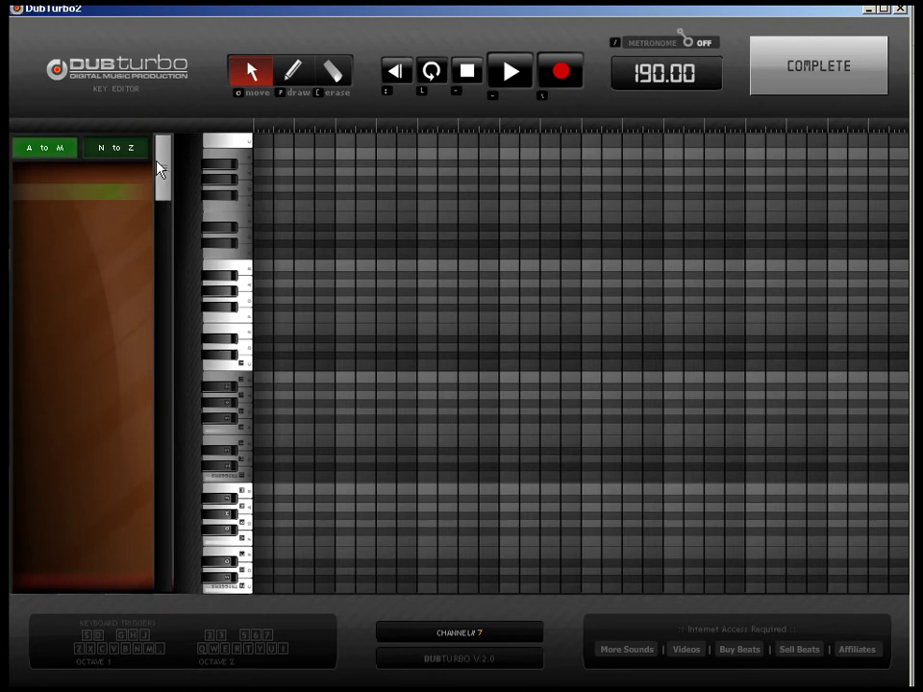
{"action": "left_click_drag", "start_coordinate": [168, 160], "coordinate": [173, 580]}
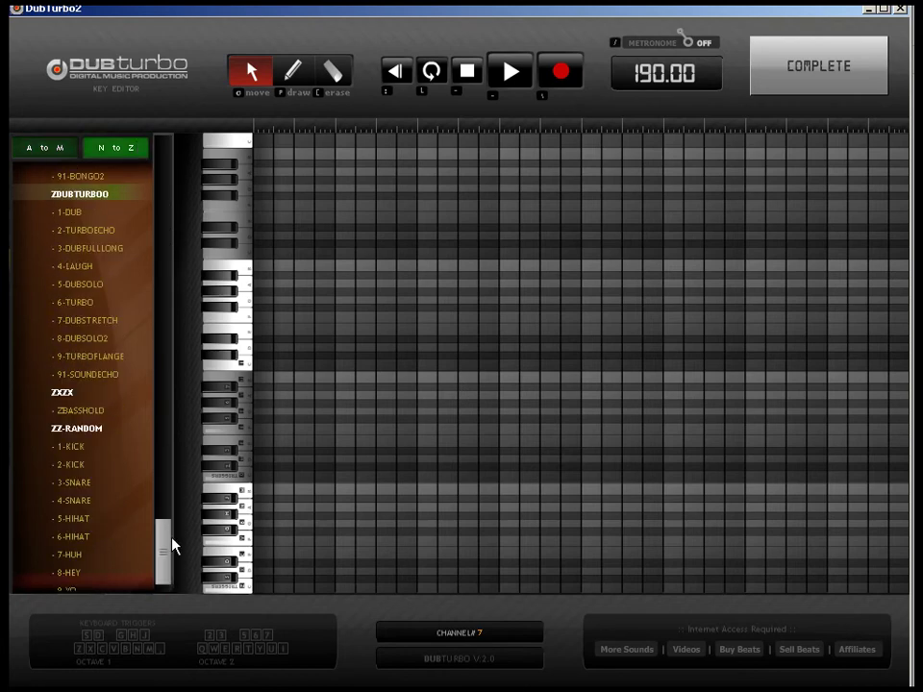
{"action": "left_click", "coordinate": [101, 332]}
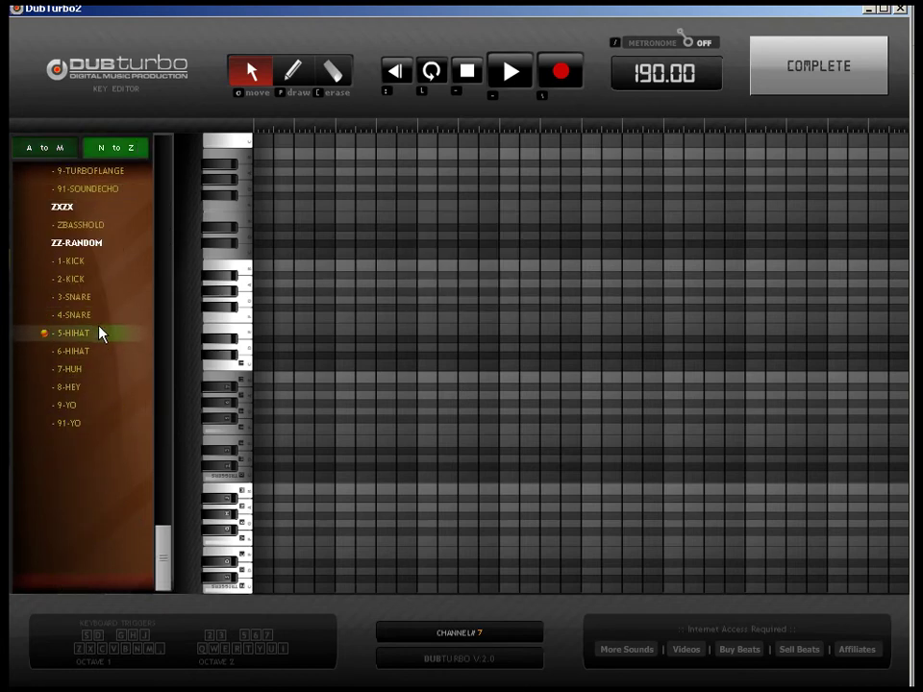
Step: Draw 5-HIHAT notes on the second-octave C row at grid columns 5, 13 and 15, and lower F notes at columns 21, 23 and 25
{"action": "left_click", "coordinate": [288, 75]}
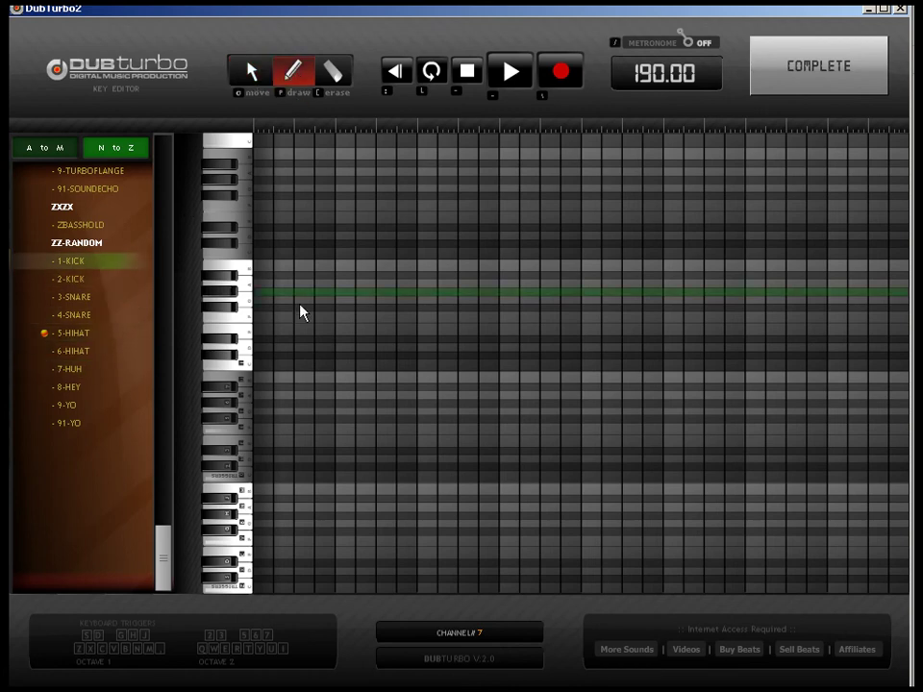
{"action": "left_click", "coordinate": [346, 478]}
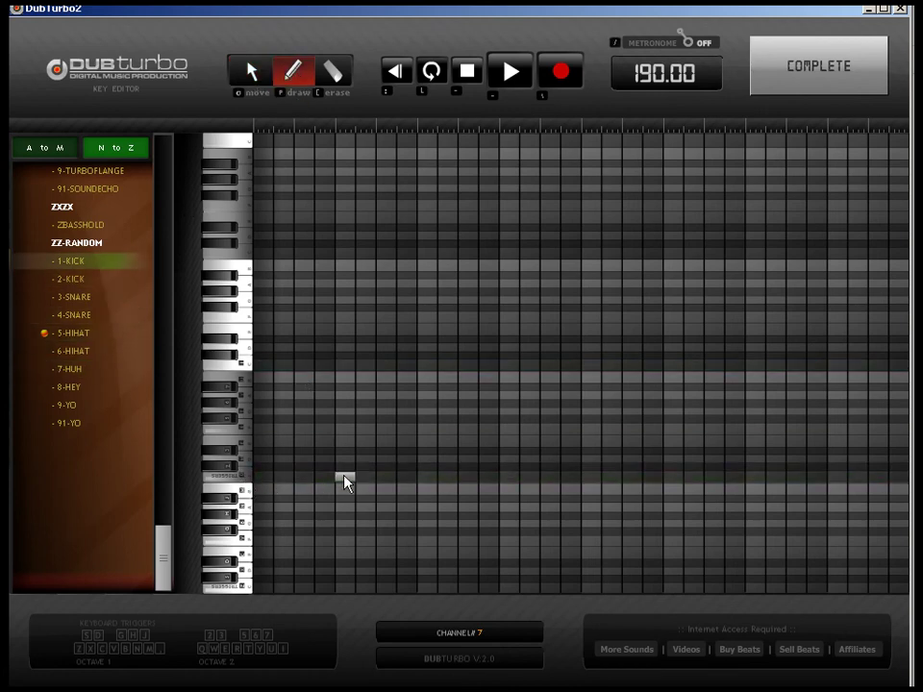
{"action": "left_click", "coordinate": [512, 478]}
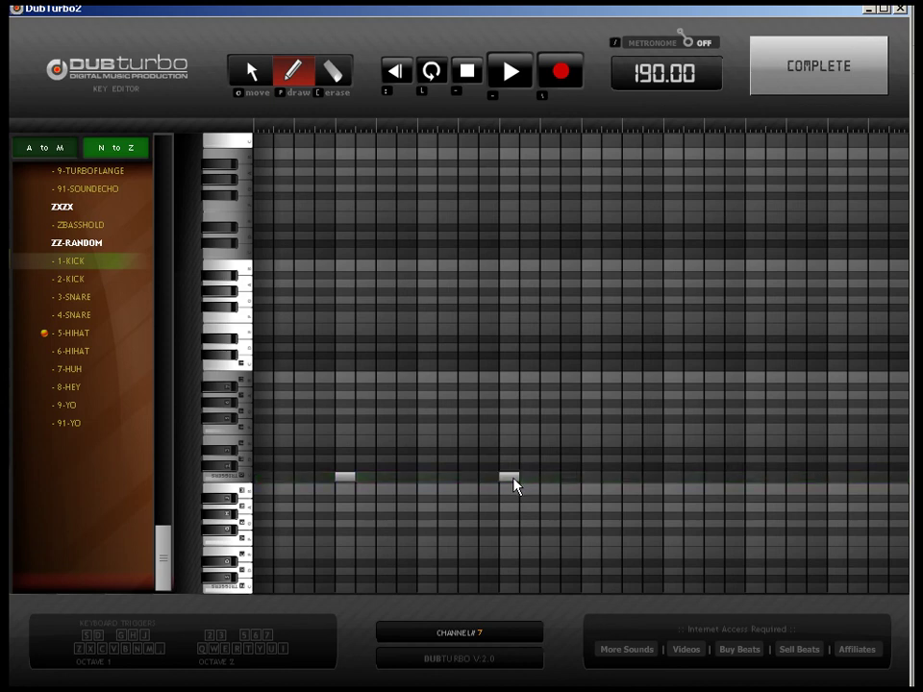
{"action": "left_click", "coordinate": [675, 543]}
{"action": "left_click", "coordinate": [717, 544]}
{"action": "left_click", "coordinate": [758, 543]}
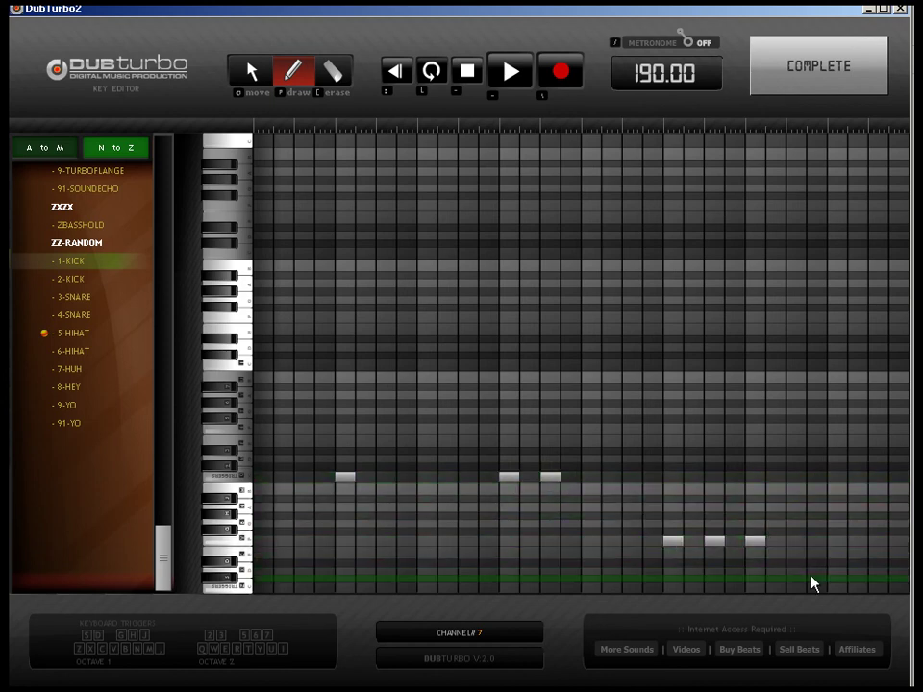
Step: Finish the 5-HIHAT pattern with a continuous run of six very low notes over grid columns 27 to 32 and close the pattern
{"action": "left_click", "coordinate": [819, 580]}
{"action": "left_click", "coordinate": [799, 579]}
{"action": "left_click", "coordinate": [838, 580]}
{"action": "left_click", "coordinate": [858, 572]}
{"action": "left_click", "coordinate": [879, 580]}
{"action": "left_click", "coordinate": [899, 588]}
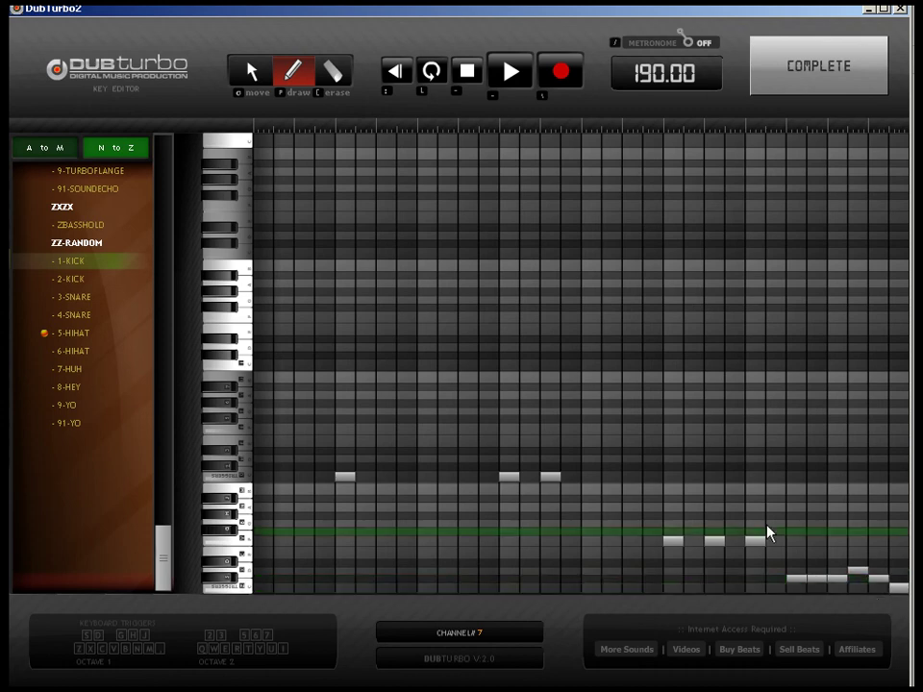
{"action": "left_click", "coordinate": [804, 78]}
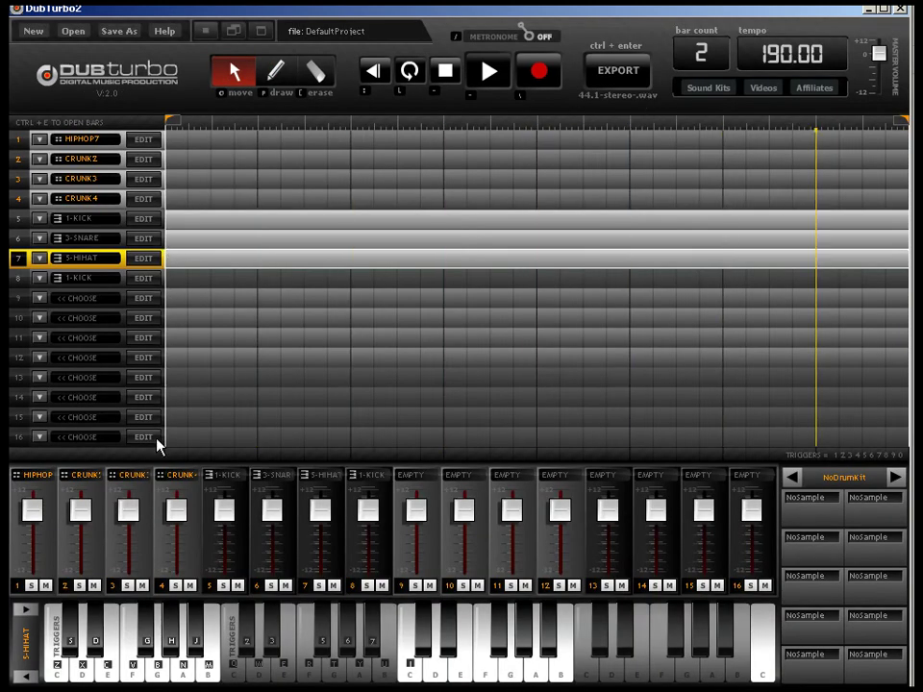
Step: Raise the volume of channels 3 and 7 slightly in the mixer and play back the beat
{"action": "left_click_drag", "start_coordinate": [123, 520], "coordinate": [126, 511]}
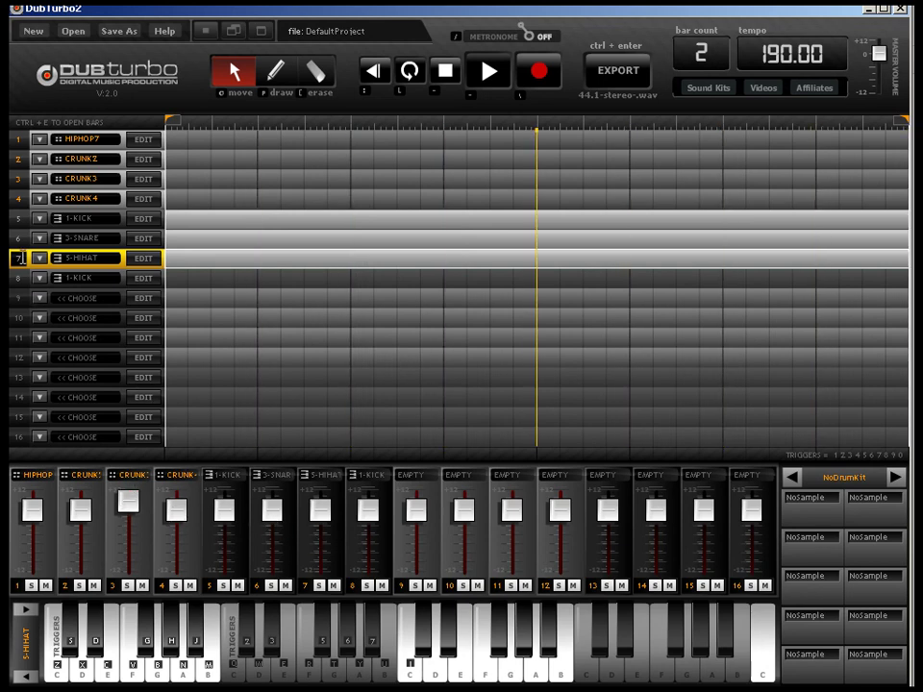
{"action": "left_click_drag", "start_coordinate": [320, 523], "coordinate": [342, 501]}
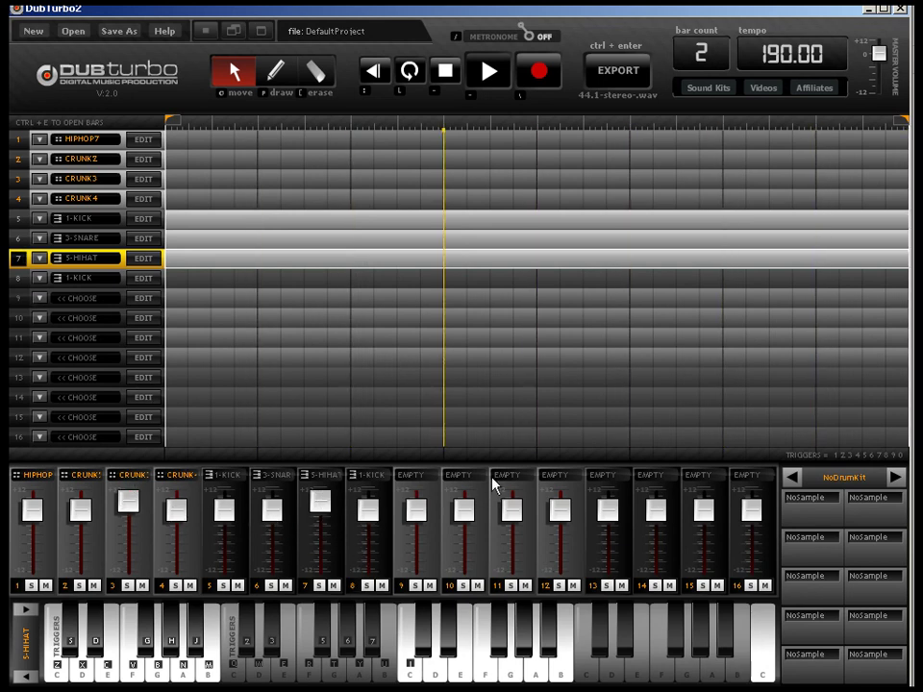
{"action": "left_click", "coordinate": [488, 75]}
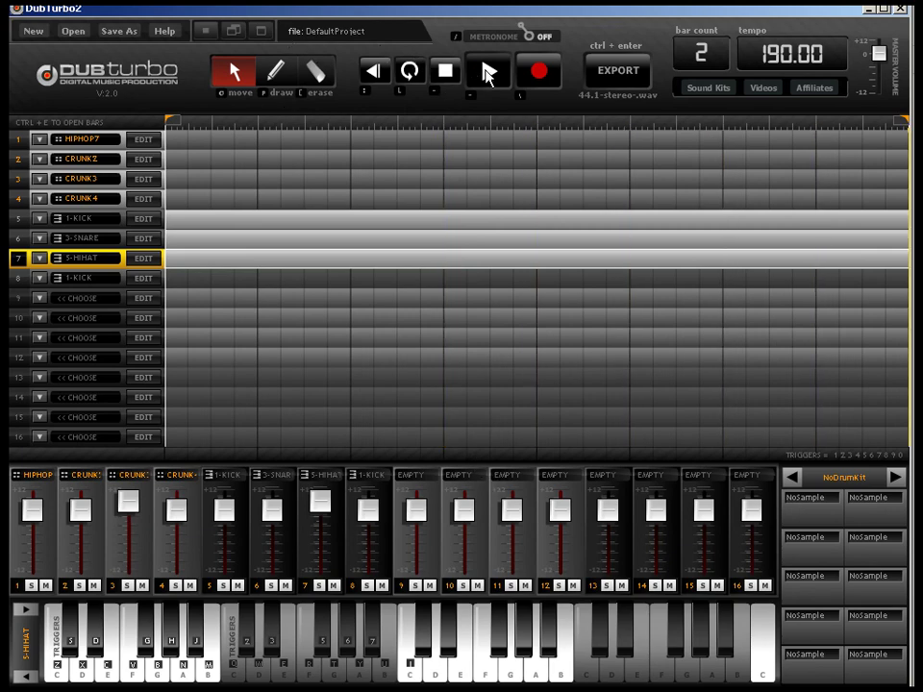
Step: Switch to Wavosaur and close the 91-yo.wav file
{"action": "key", "text": "alt+Tab"}
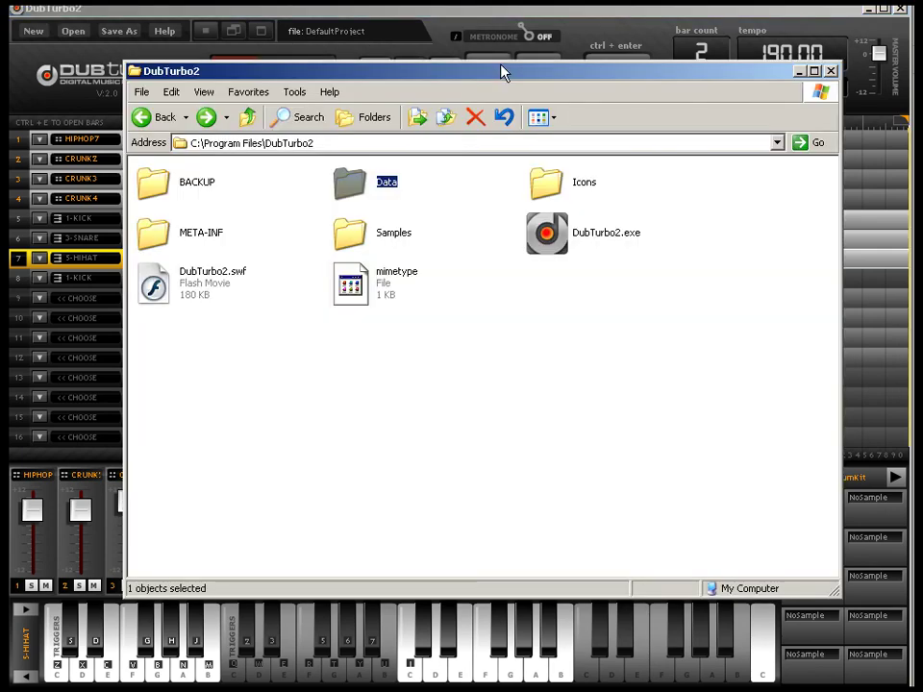
{"action": "key", "text": "alt+Tab"}
{"action": "key", "text": "alt+Tab"}
{"action": "key", "text": "alt+Tab"}
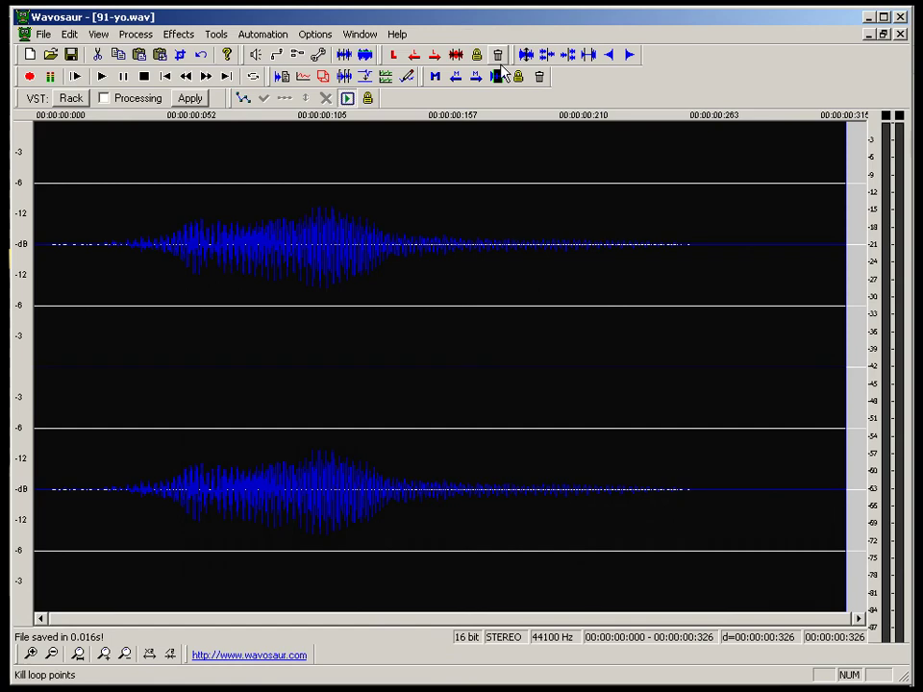
{"action": "left_click", "coordinate": [900, 35]}
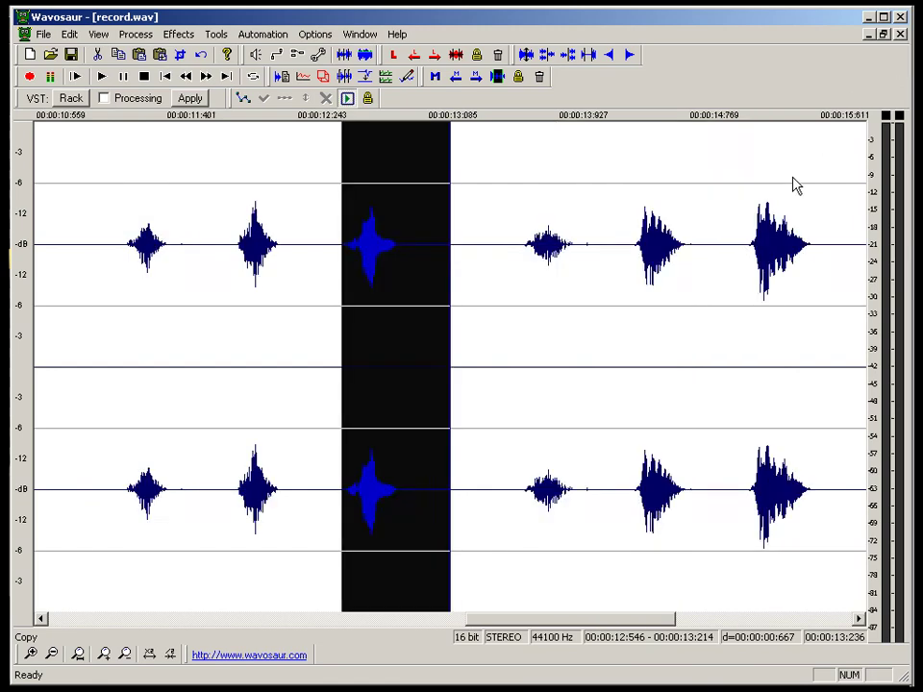
Step: Inspect the bit depth converter for record.wav, choosing 16 bits and cancelling without converting
{"action": "scroll", "coordinate": [796, 184], "scroll_direction": "down", "scroll_amount": 3}
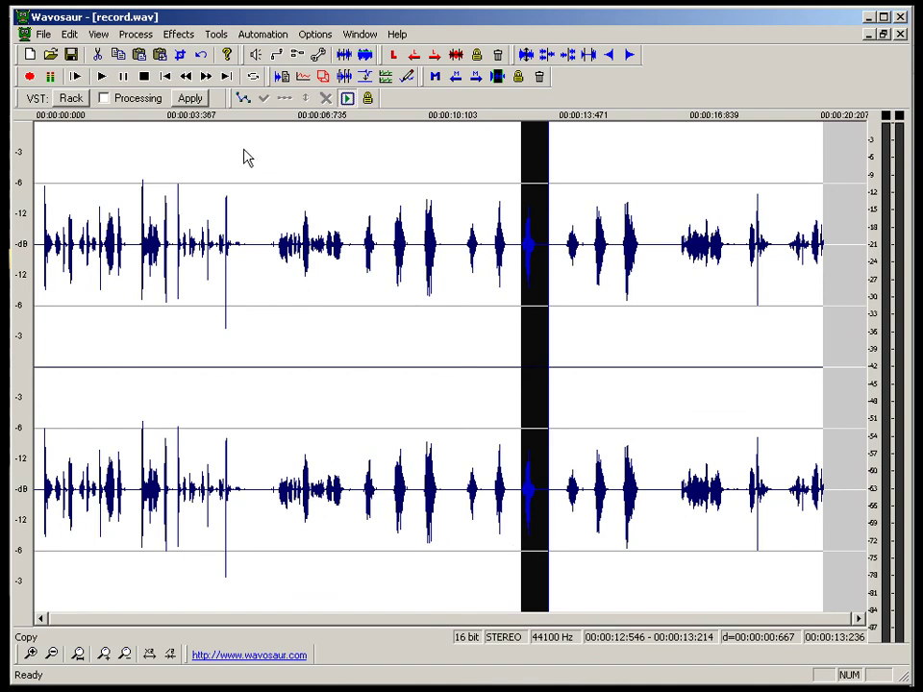
{"action": "left_click", "coordinate": [171, 37]}
{"action": "mouse_move", "coordinate": [221, 38]}
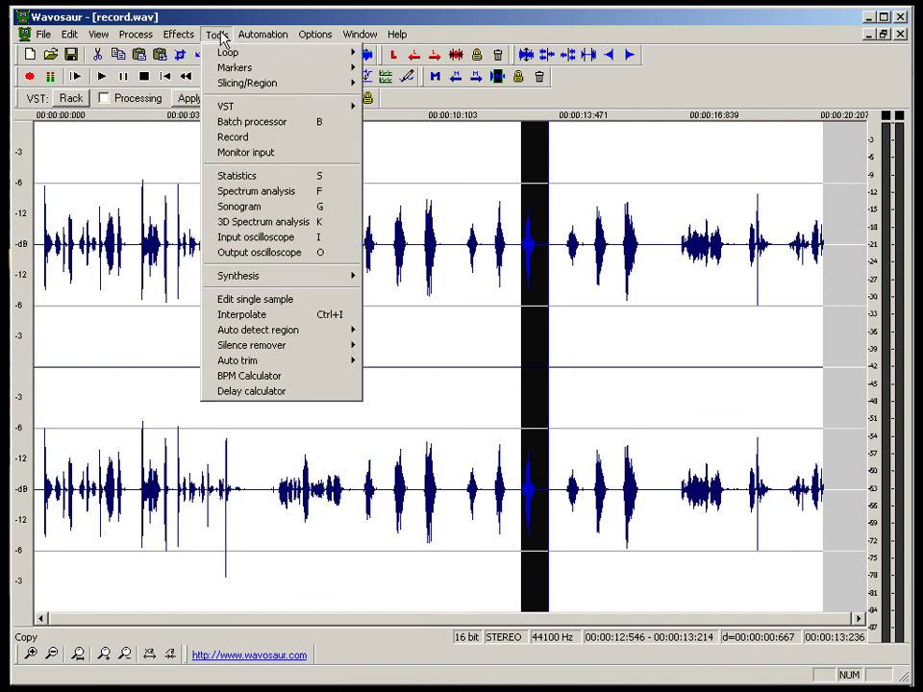
{"action": "mouse_move", "coordinate": [136, 38]}
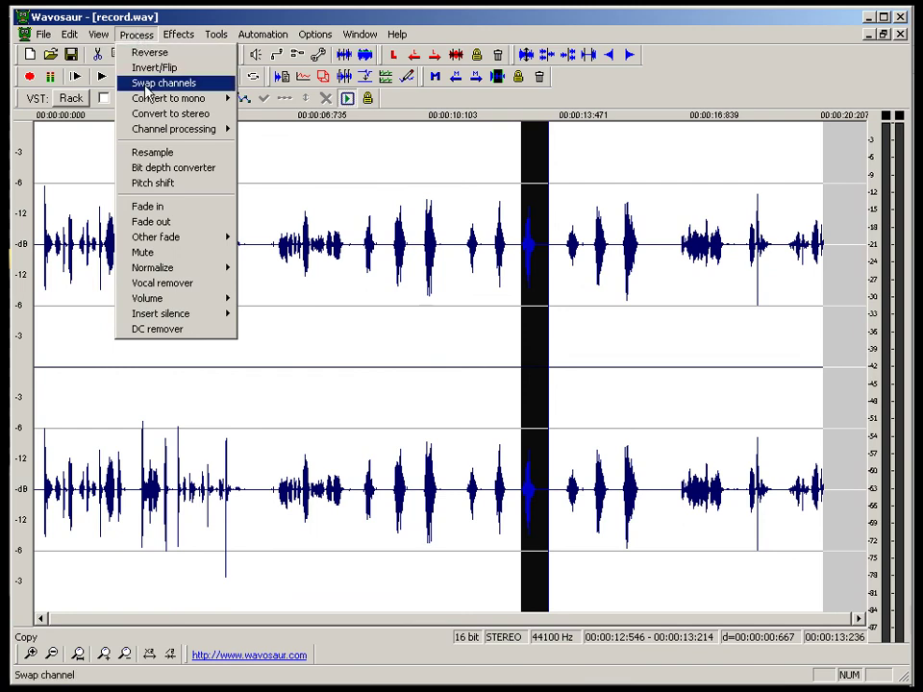
{"action": "left_click", "coordinate": [160, 169]}
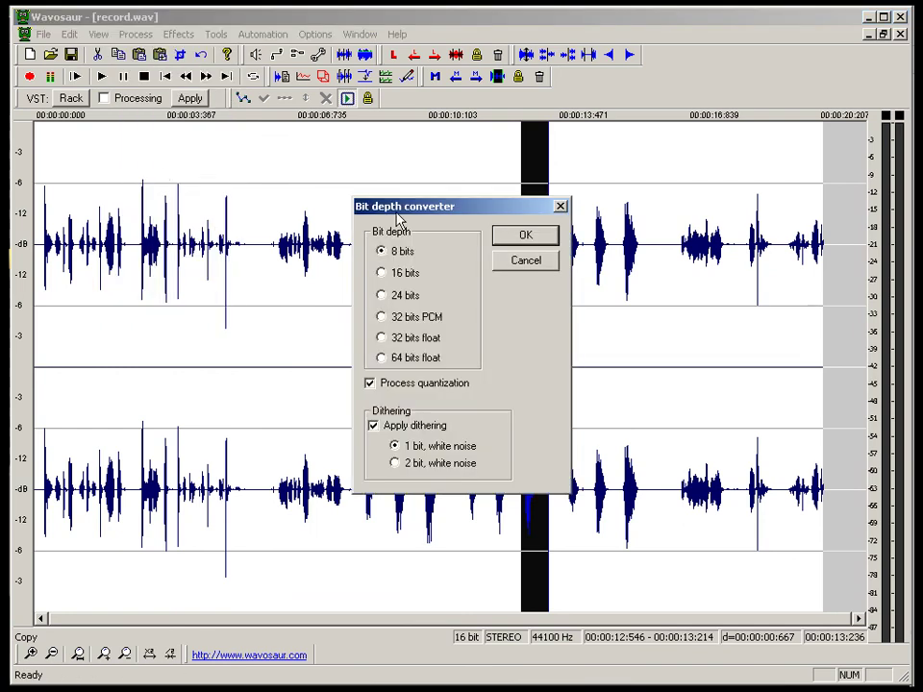
{"action": "left_click", "coordinate": [384, 275]}
{"action": "left_click", "coordinate": [527, 265]}
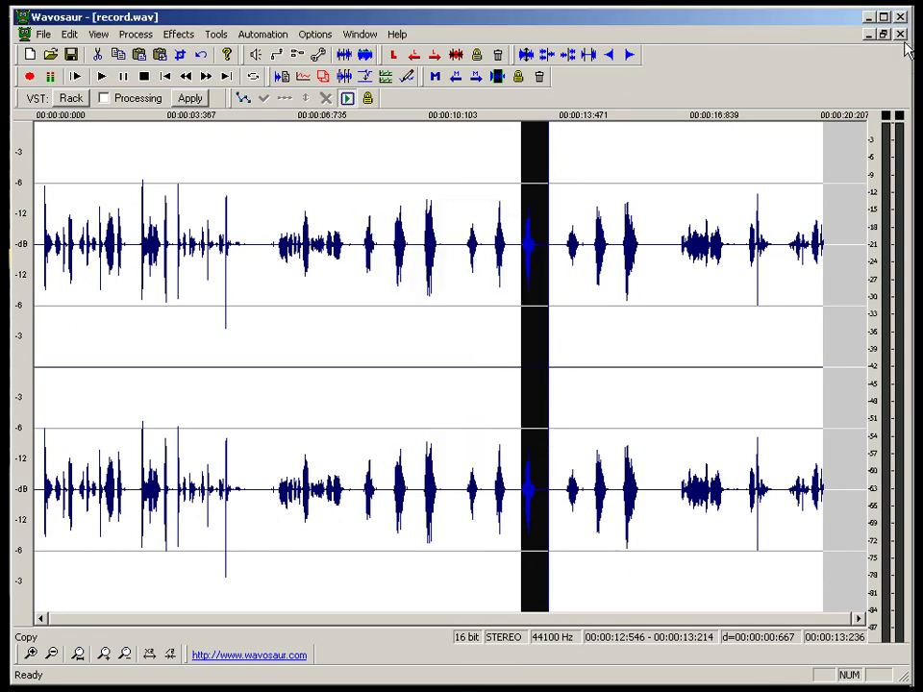
Step: Switch back to DubTurbo2 and play the kick, snare and hi-hat beat
{"action": "key", "text": "alt+Tab"}
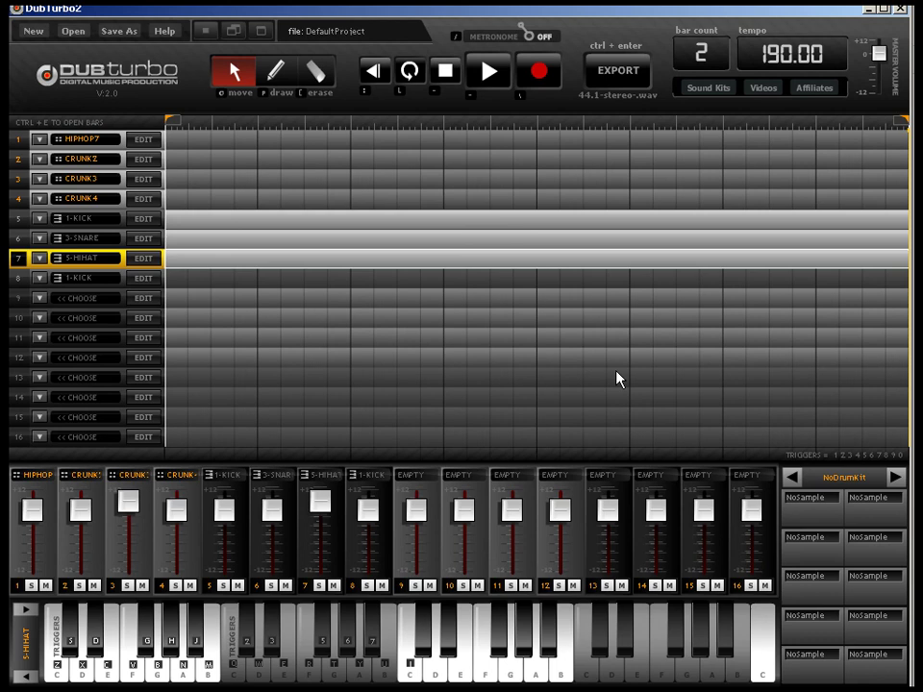
{"action": "key", "text": "space"}
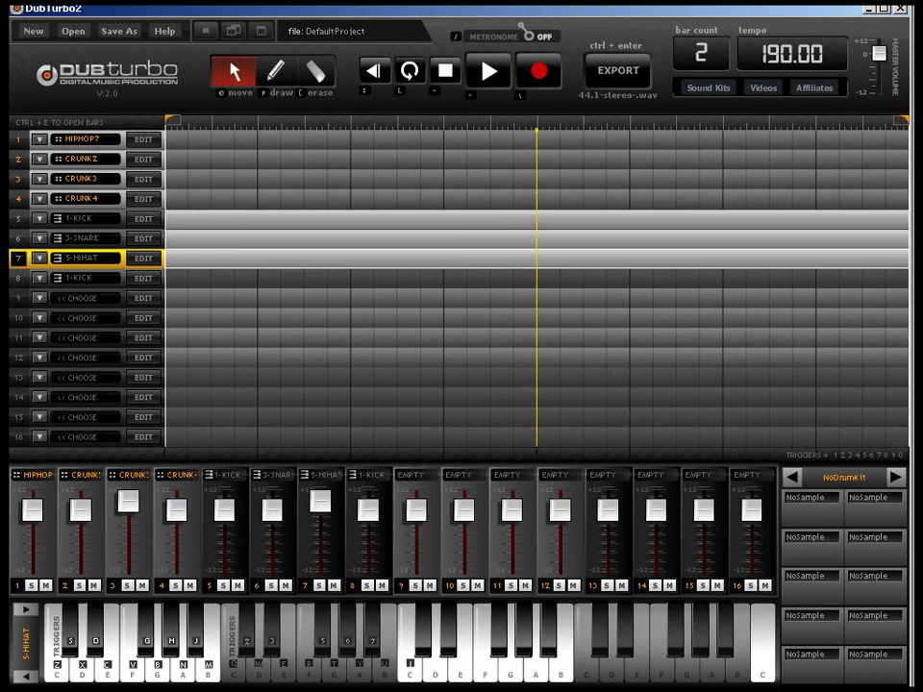